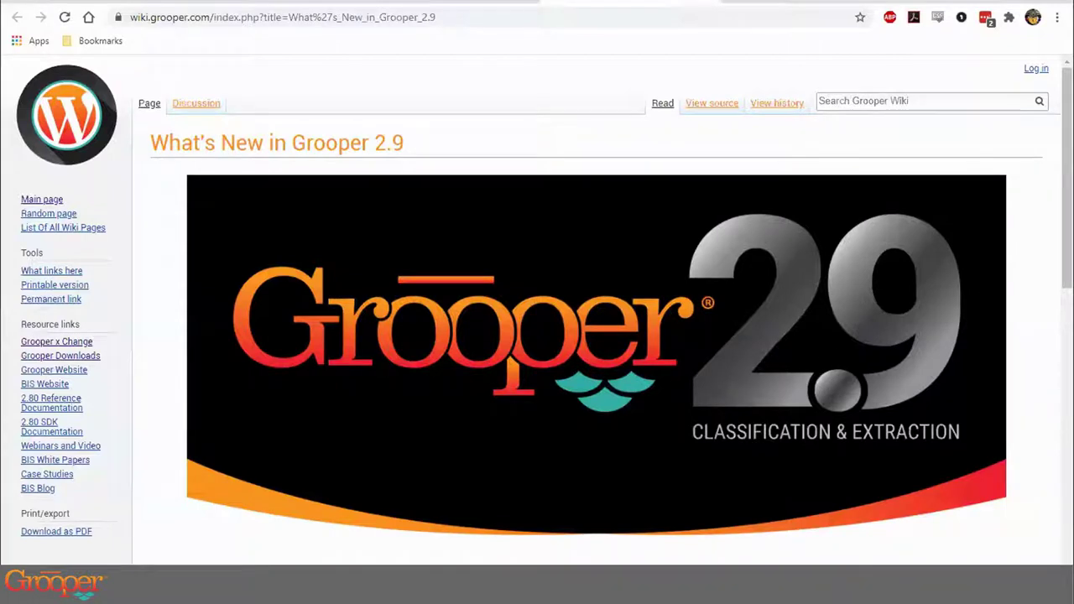
# Look over the What's New page, then close it and go to the CMIS Lookup wiki article
pyautogui.scroll(-1, 689, 407)
pyautogui.scroll(-3, 688, 408)
pyautogui.scroll(3, 630, 343)
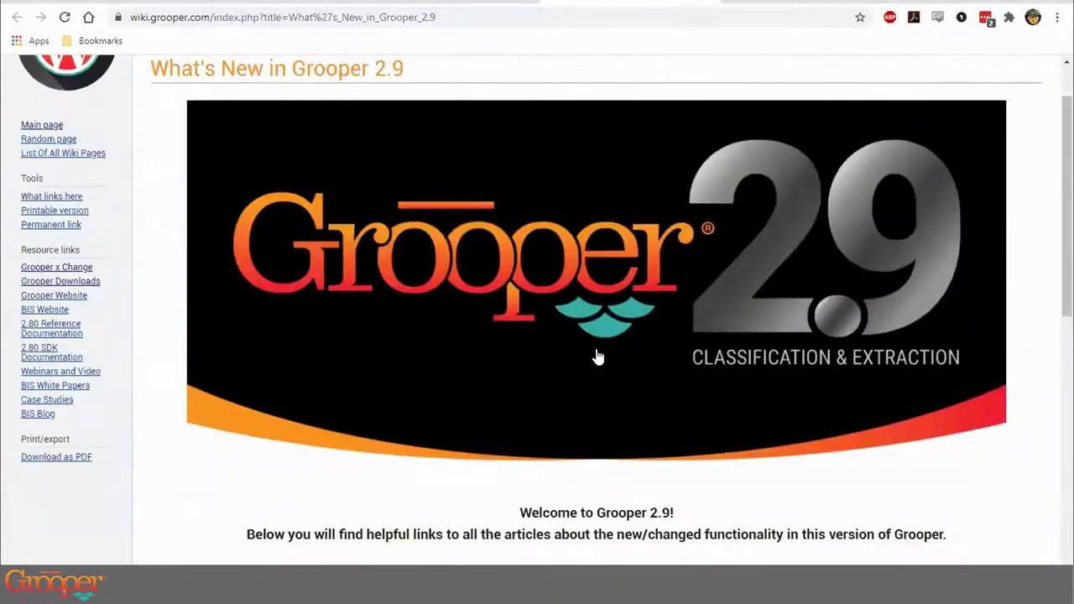
pyautogui.scroll(1, 579, 353)
pyautogui.scroll(-1, 470, 369)
pyautogui.scroll(-1, 403, 373)
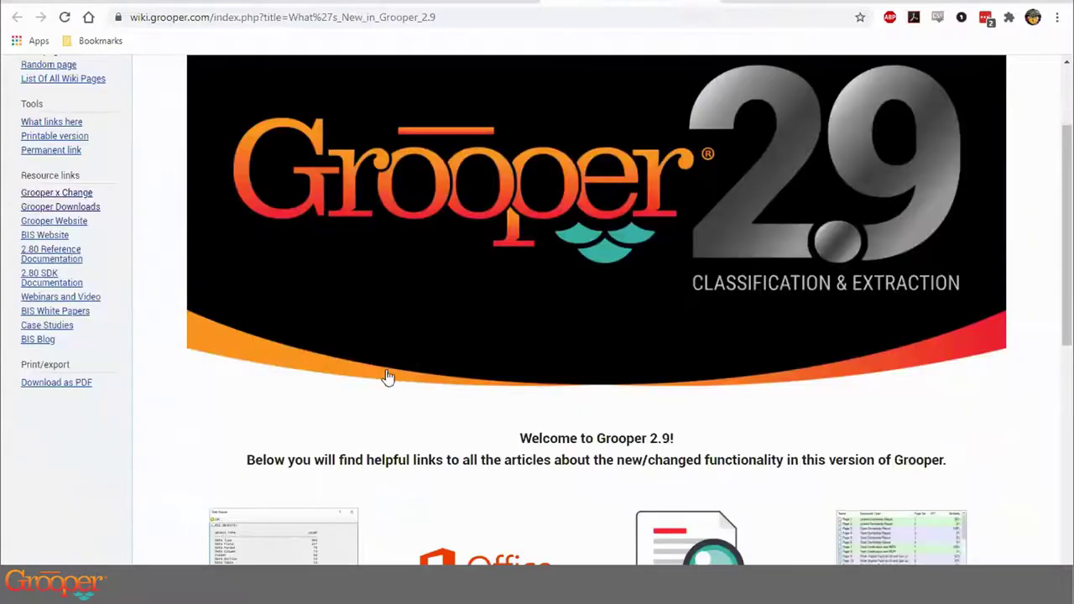
pyautogui.scroll(-3, 285, 394)
pyautogui.moveTo(264, 331)
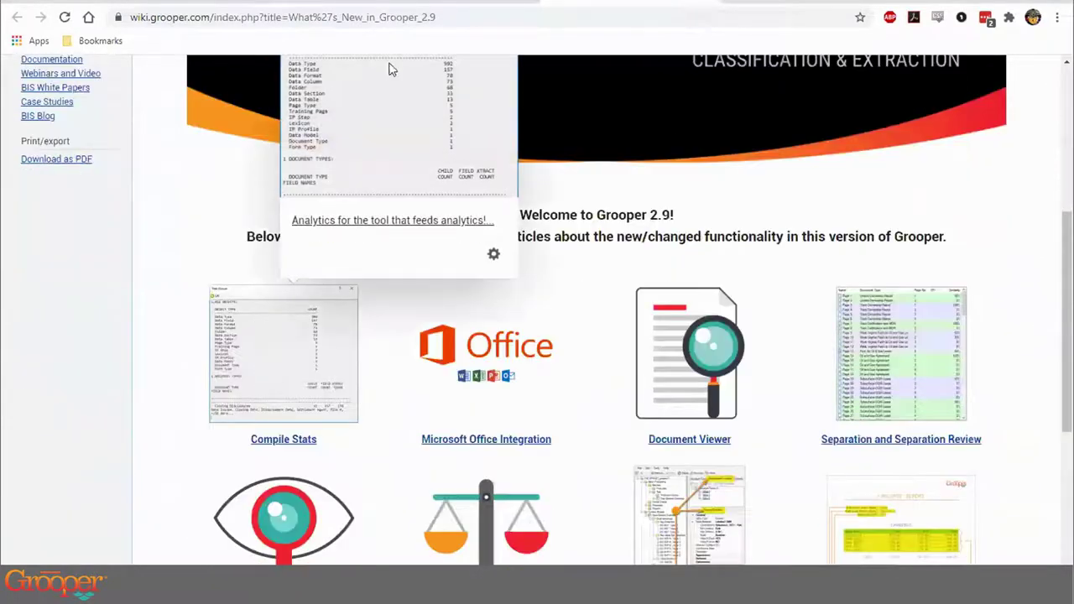
pyautogui.hotkey('ctrl', 'w')
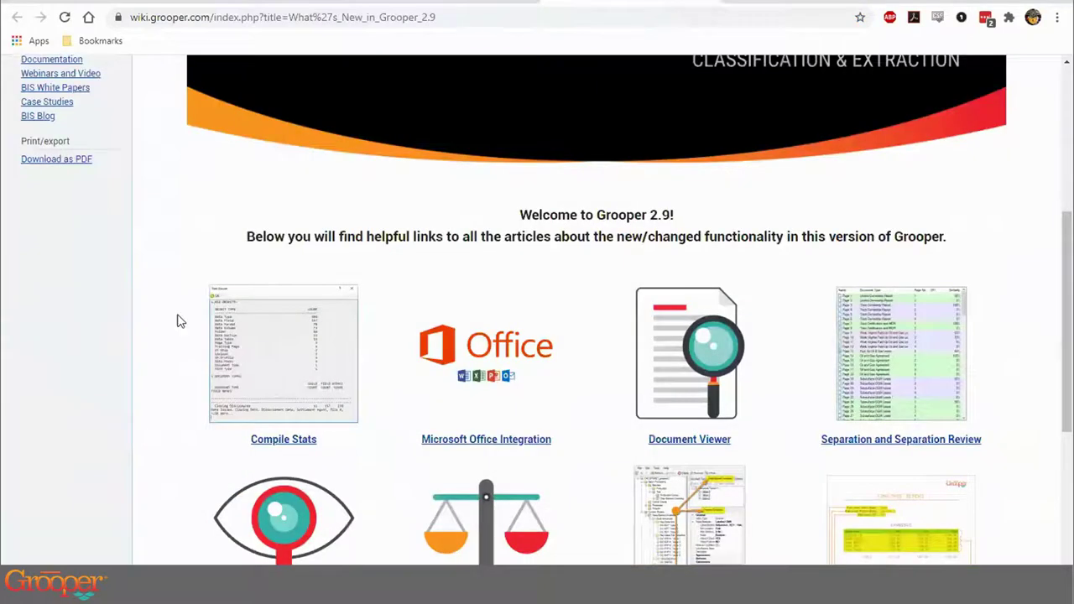
pyautogui.scroll(-3, 178, 319)
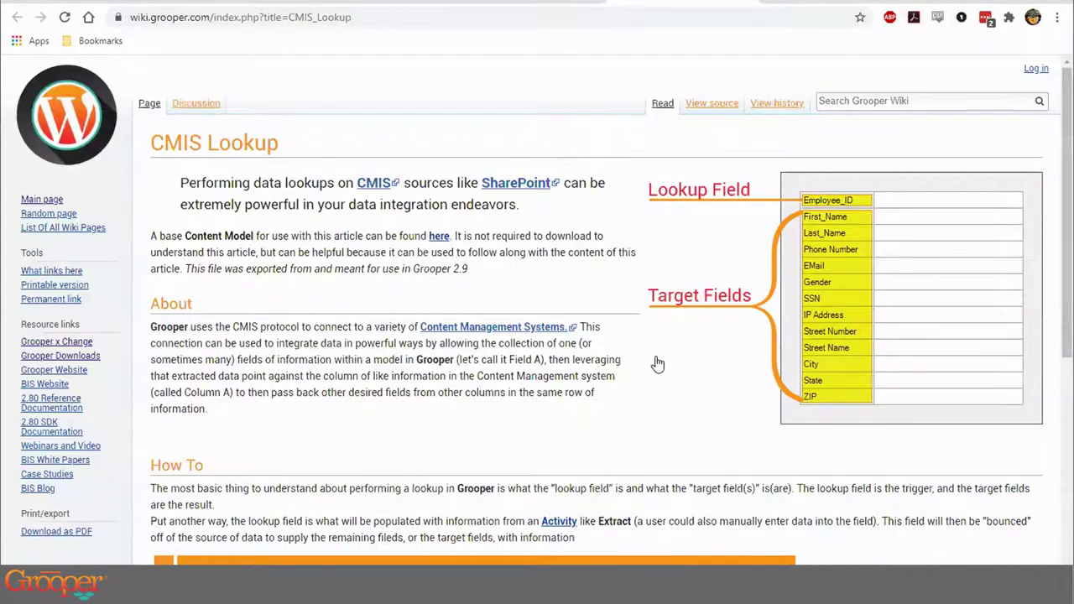
# Read the CMIS Lookup article down to the tutorial tabs, then go to the Project Apollo - Home site
pyautogui.scroll(-1, 640, 301)
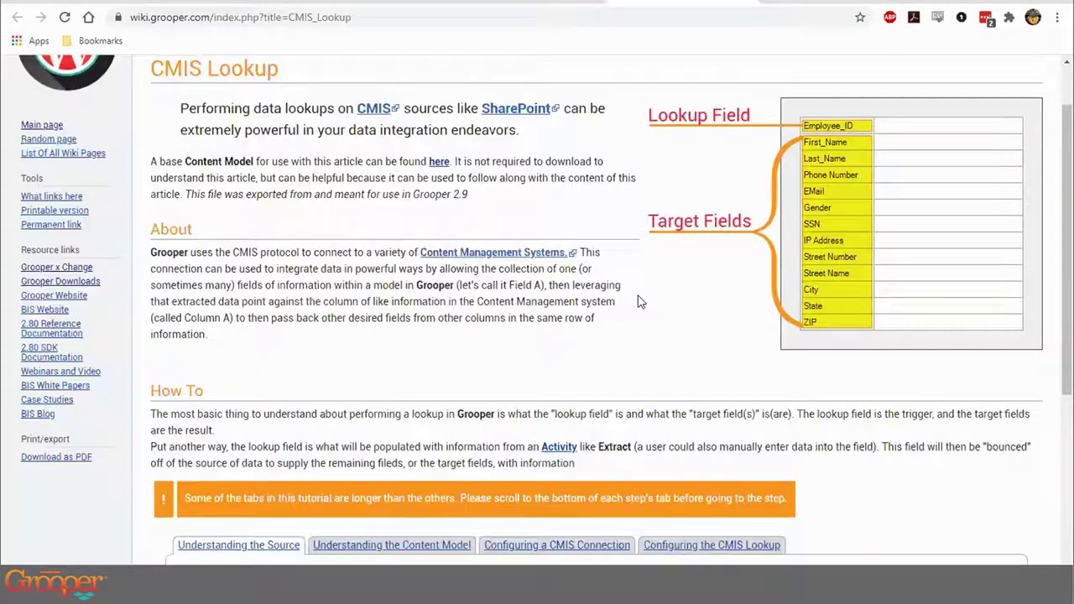
pyautogui.scroll(-1, 640, 300)
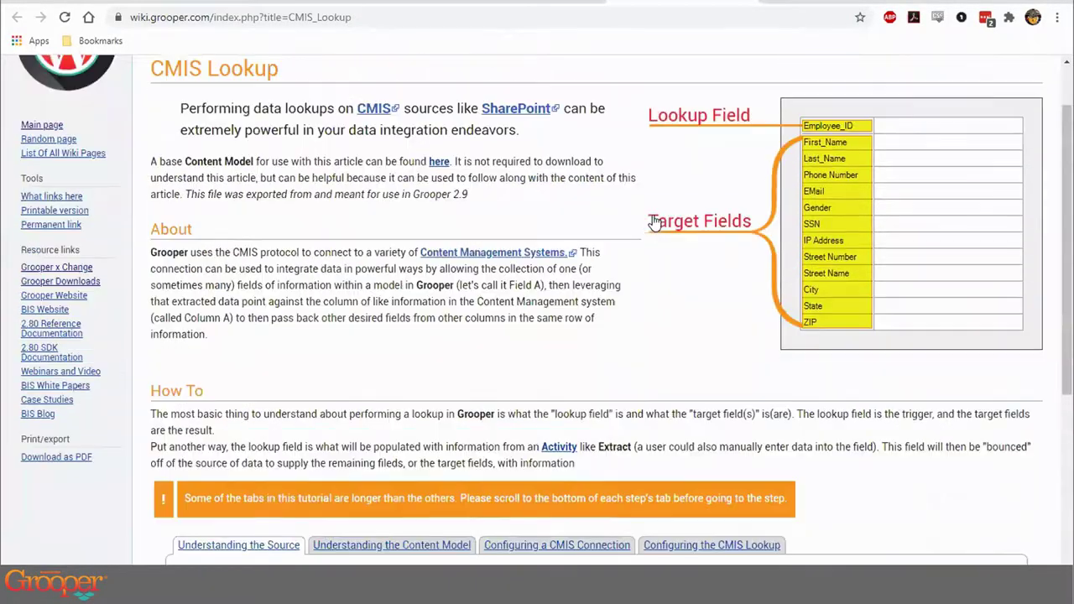
pyautogui.scroll(-1, 638, 277)
pyautogui.scroll(-1, 639, 265)
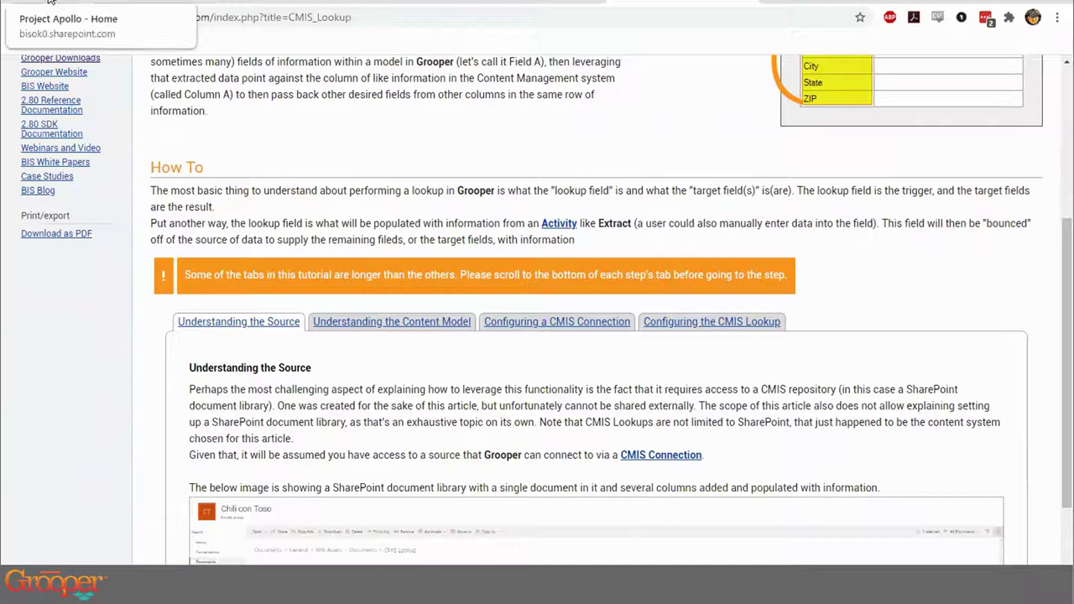
pyautogui.click(52, 1)
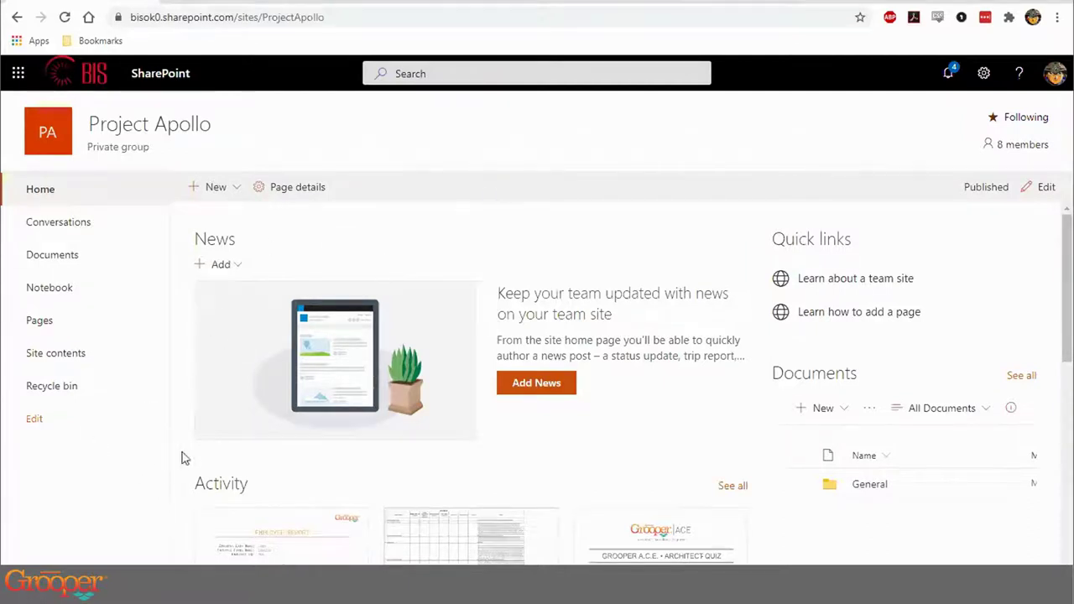
# Open the CMIS Lookup library from Site contents and preview CMIS Lookup 01.pdf
pyautogui.click(67, 358)
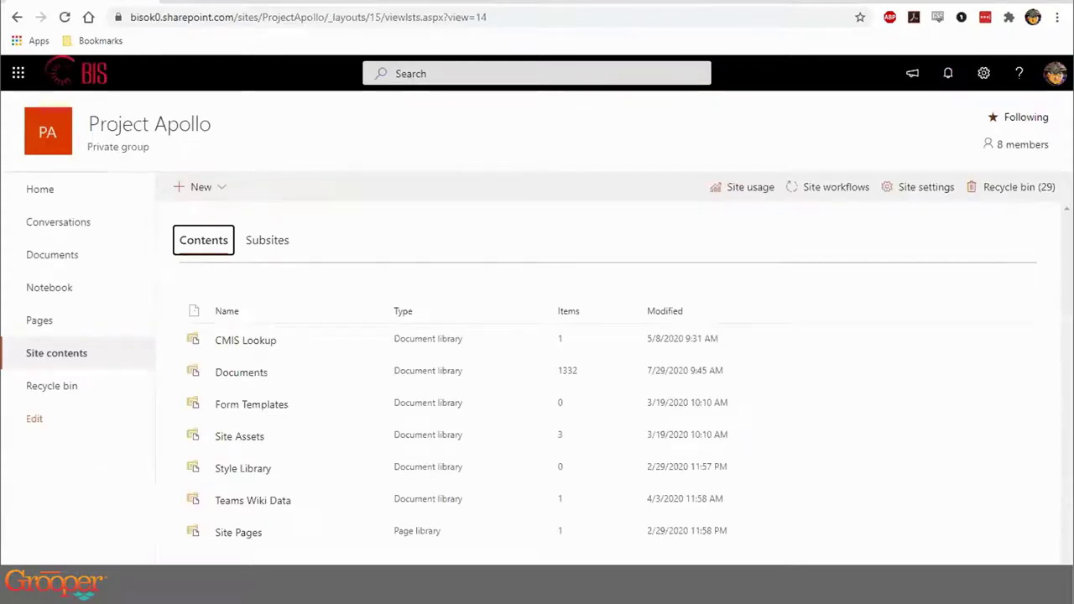
pyautogui.click(251, 342)
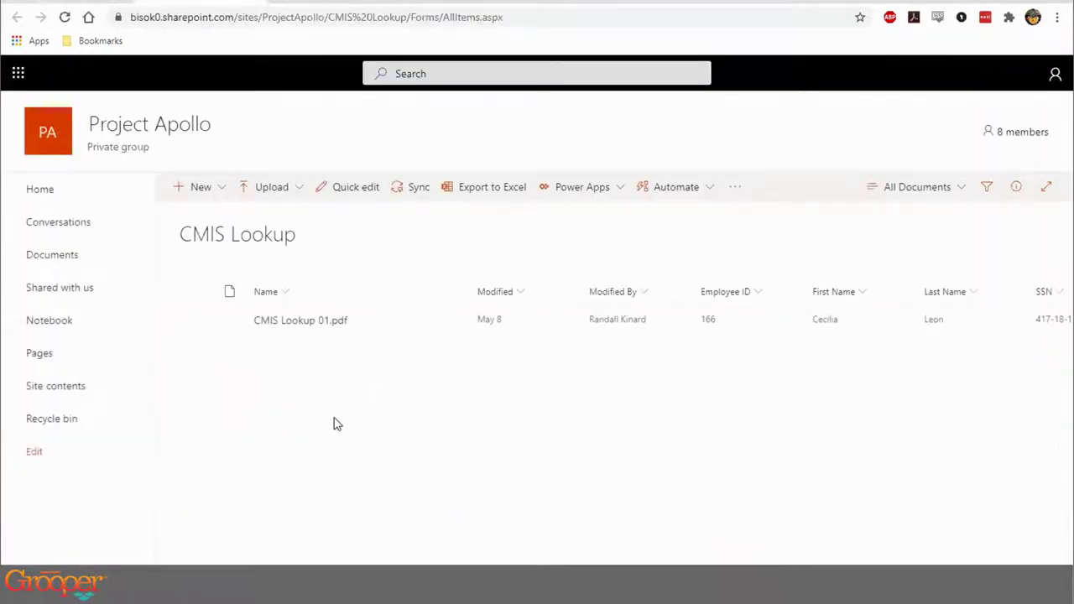
pyautogui.moveTo(304, 327)
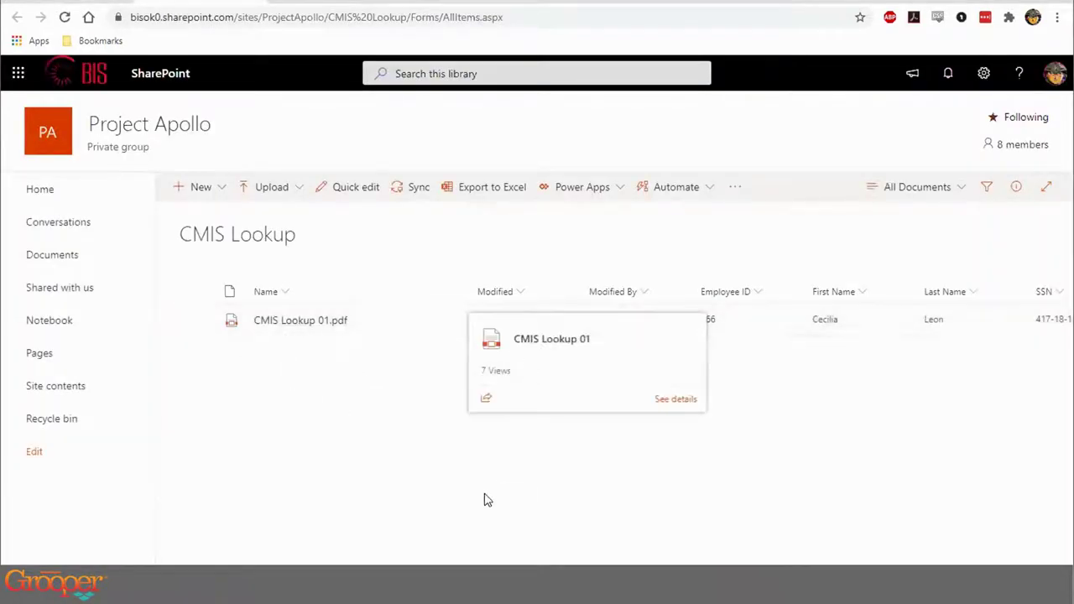
pyautogui.click(327, 321)
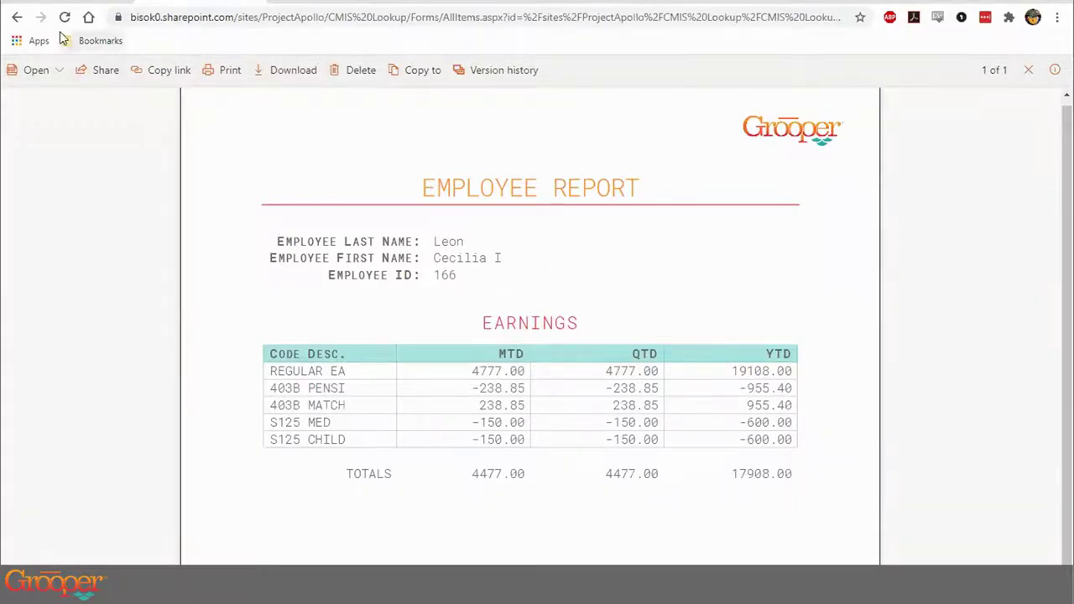
pyautogui.click(18, 17)
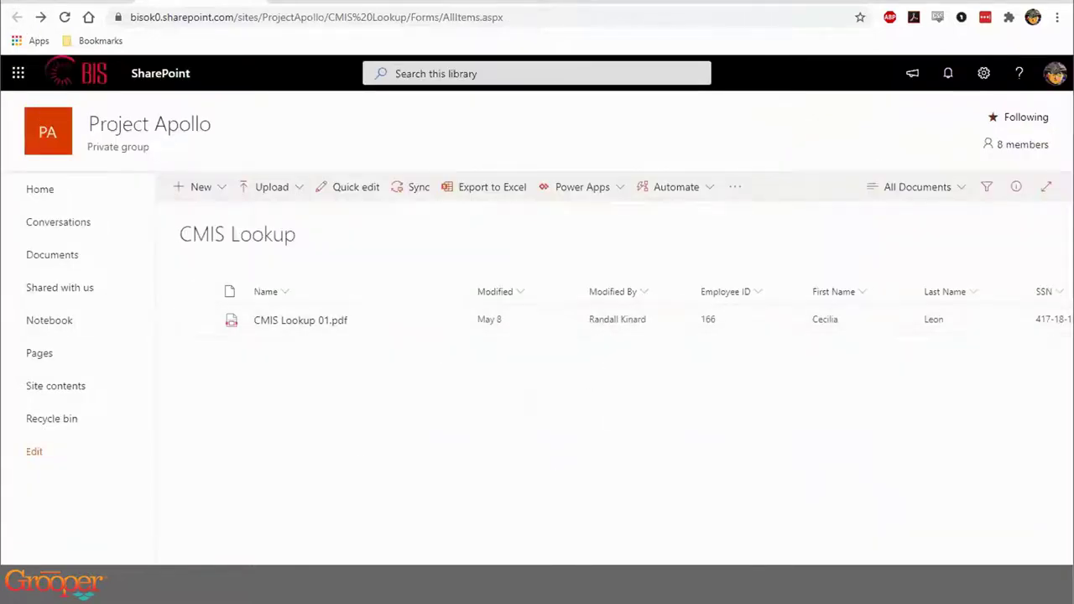
pyautogui.hscroll(5, 621, 319)
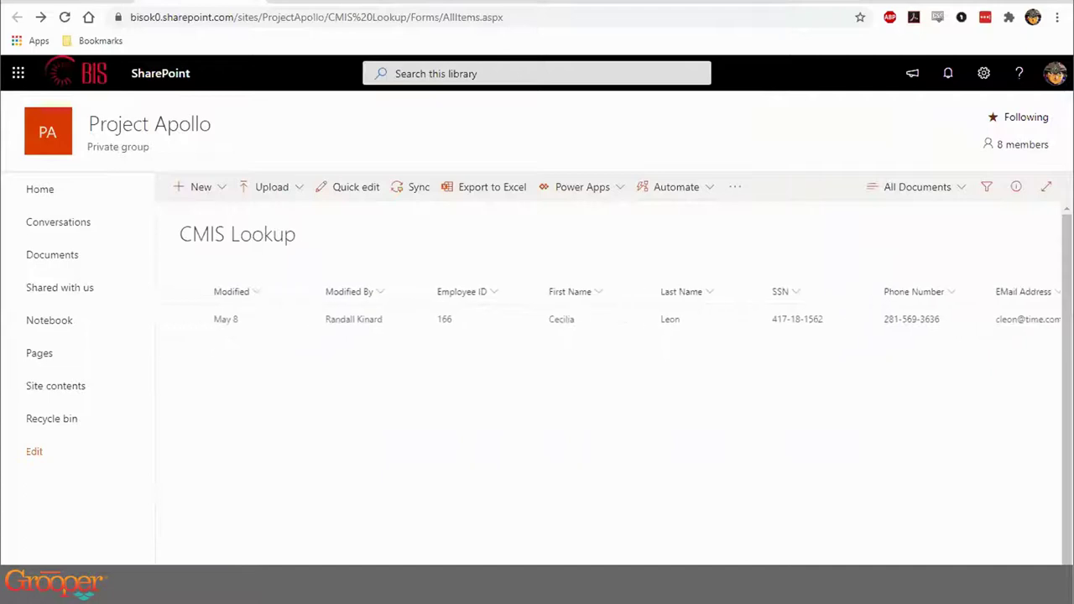
# Scroll the CMIS Lookup library columns and check which column types could be added
pyautogui.hscroll(-5, 622, 319)
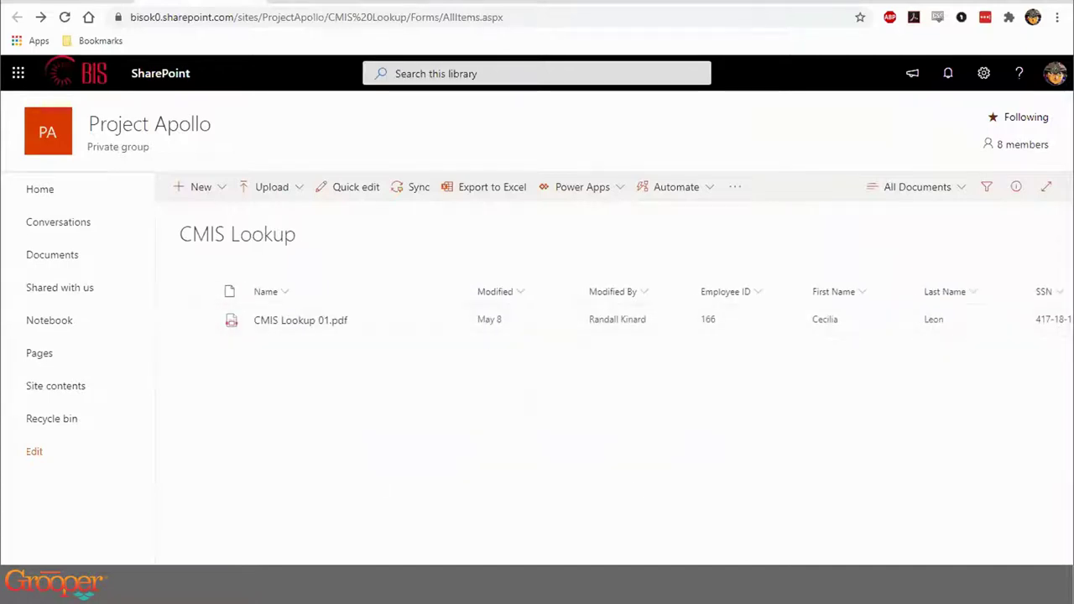
pyautogui.hscroll(4, 621, 319)
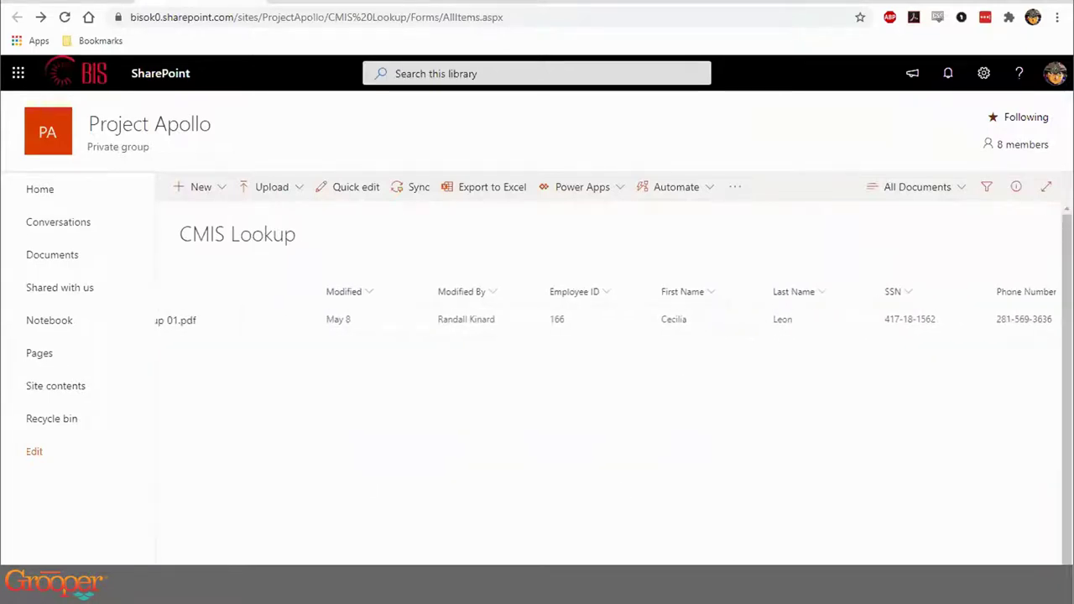
pyautogui.hscroll(-4, 622, 319)
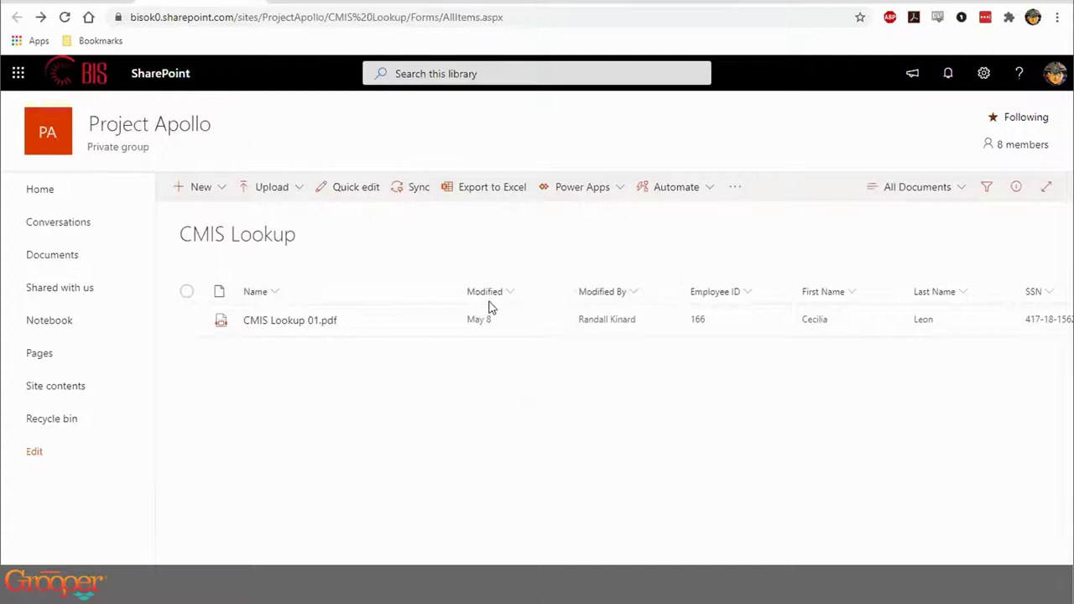
pyautogui.hscroll(10, 612, 319)
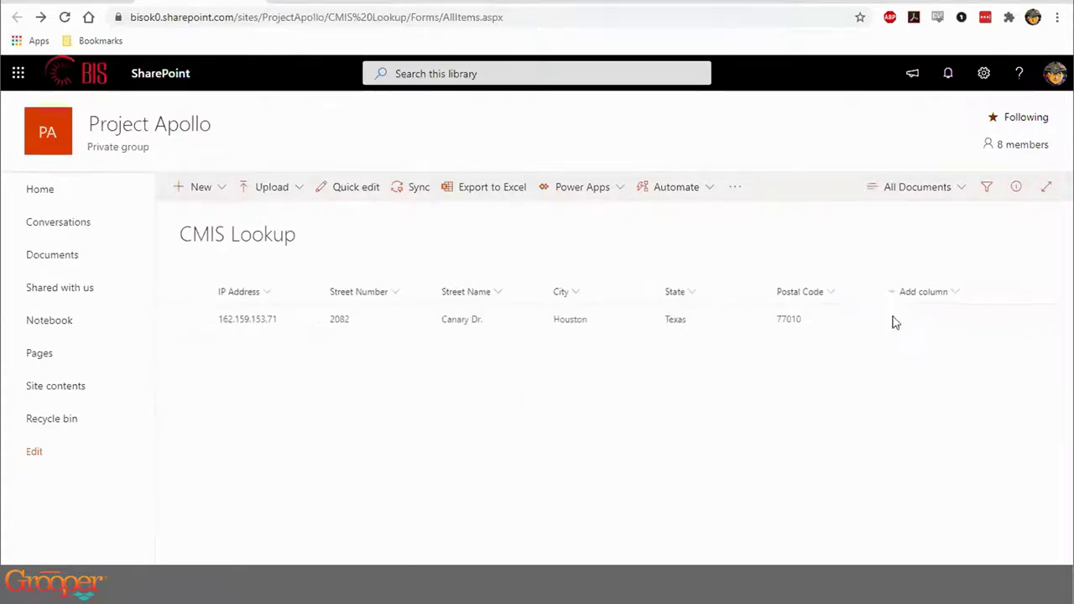
pyautogui.click(920, 297)
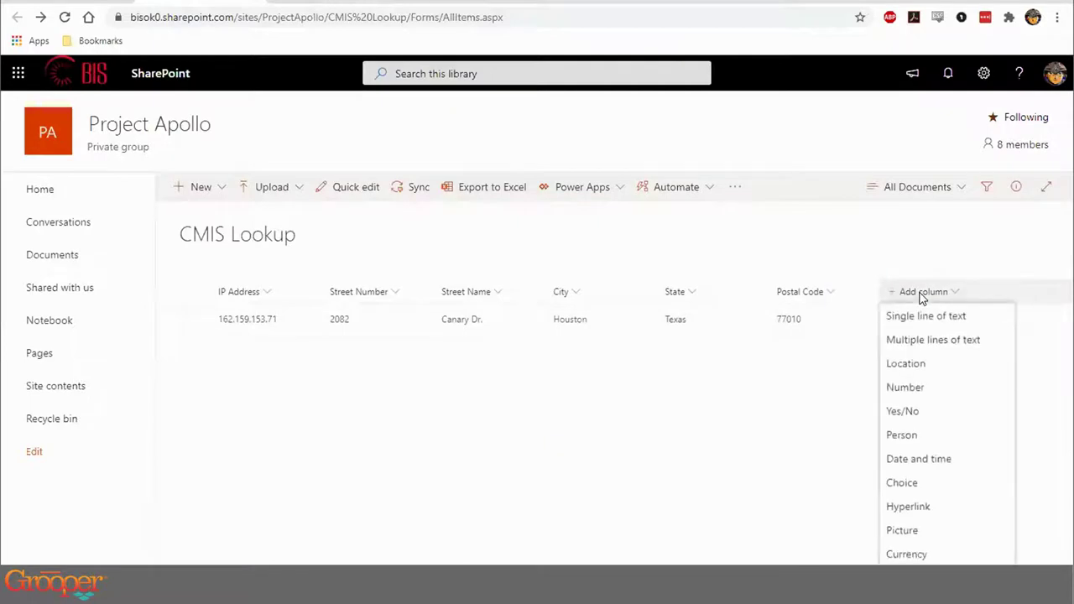
pyautogui.click(812, 434)
# Review the metadata columns through Postal Code and select the library's single document
pyautogui.hscroll(-10, 612, 319)
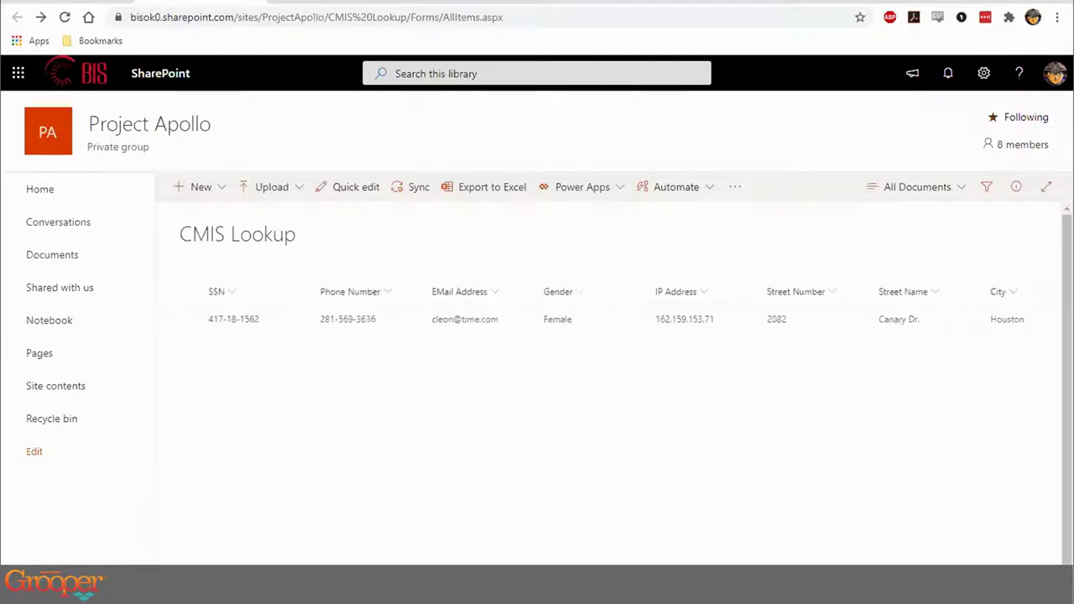
pyautogui.hscroll(-5, 613, 319)
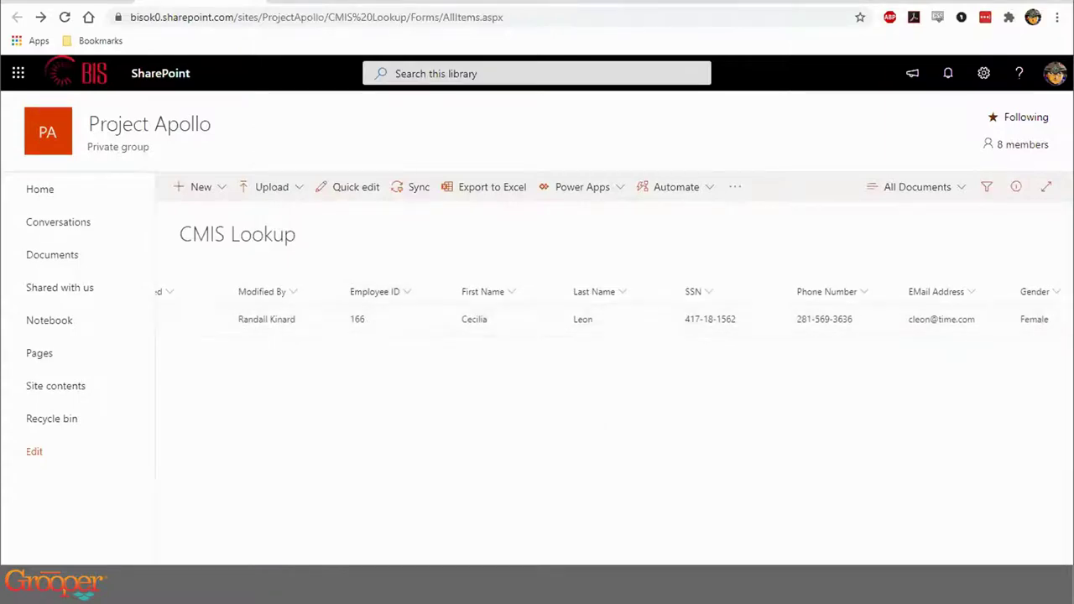
pyautogui.hscroll(8, 612, 319)
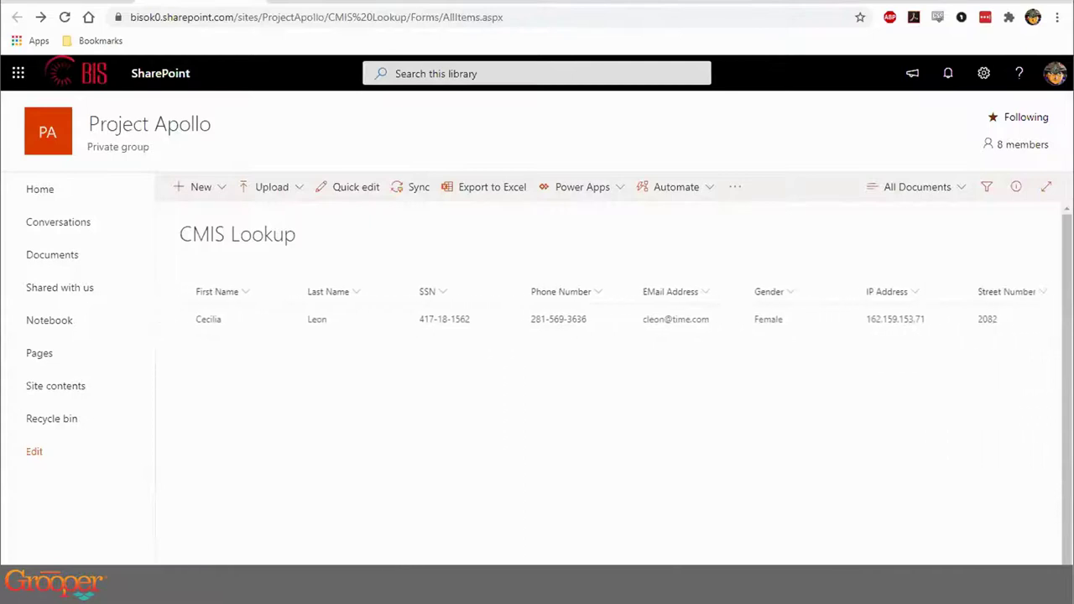
pyautogui.hscroll(6, 613, 319)
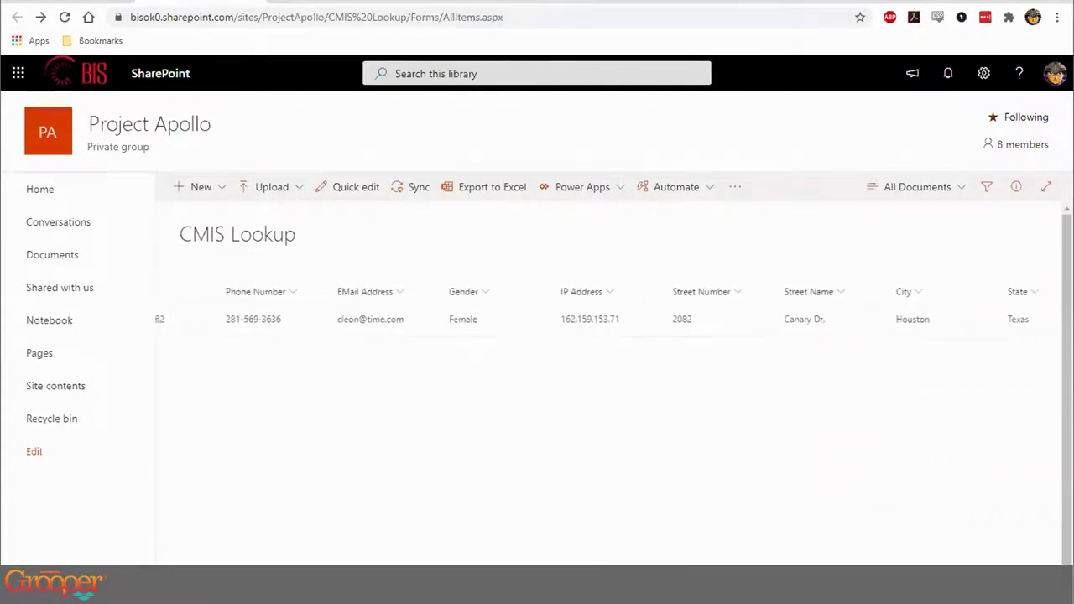
pyautogui.hscroll(5, 996, 379)
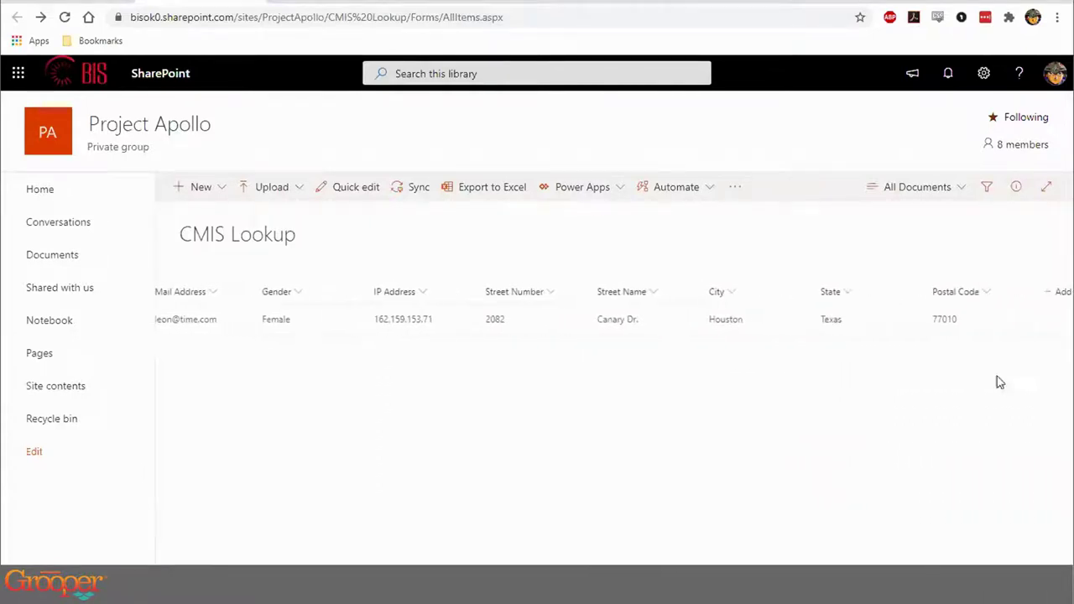
pyautogui.hscroll(5, 613, 384)
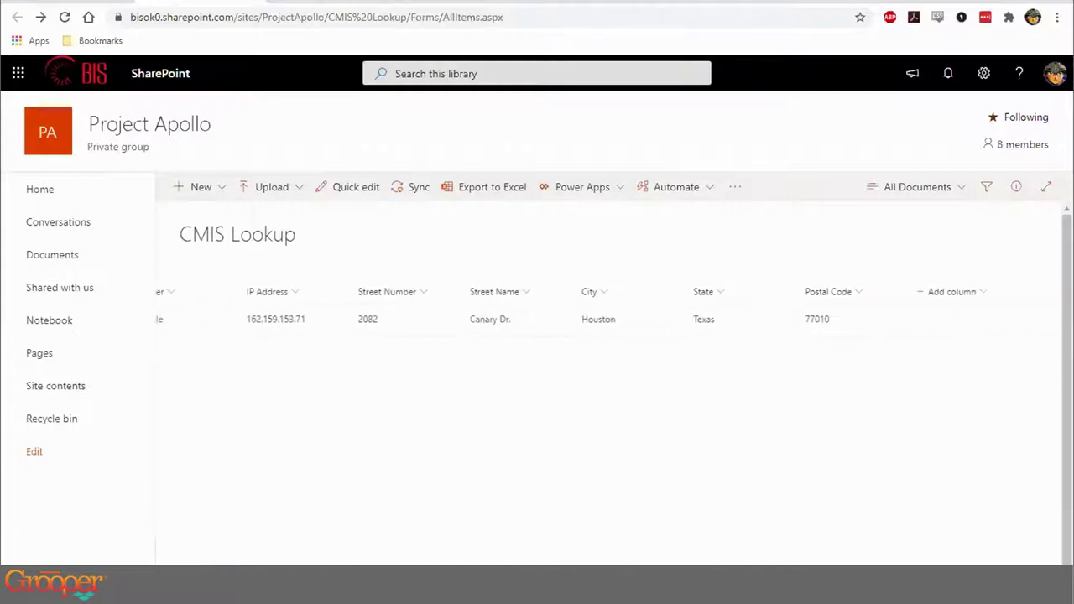
pyautogui.hscroll(-15, 531, 349)
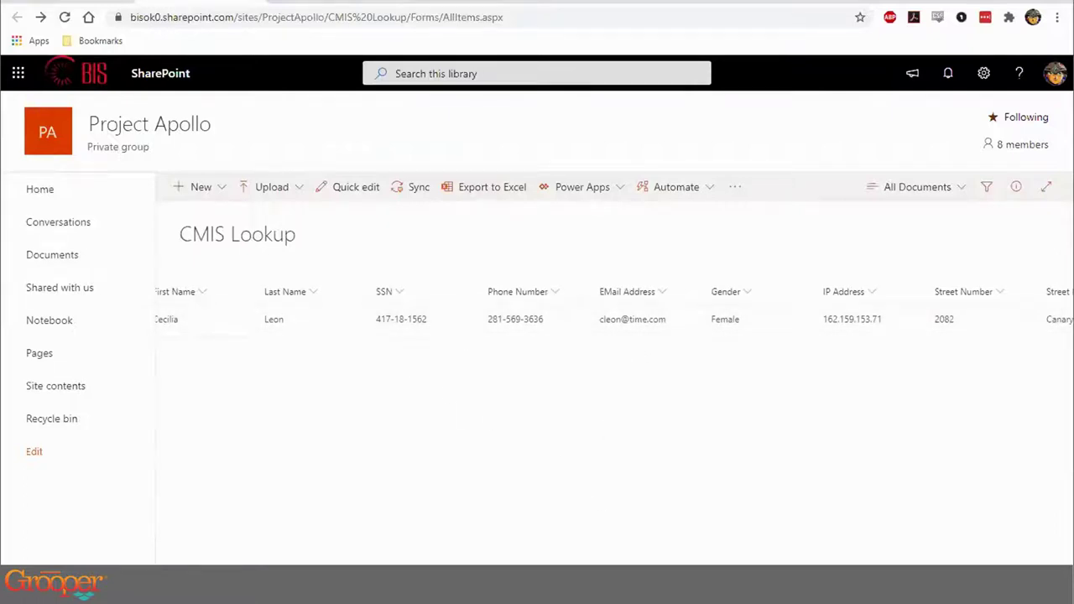
pyautogui.hscroll(10, 613, 319)
pyautogui.hscroll(5, 613, 319)
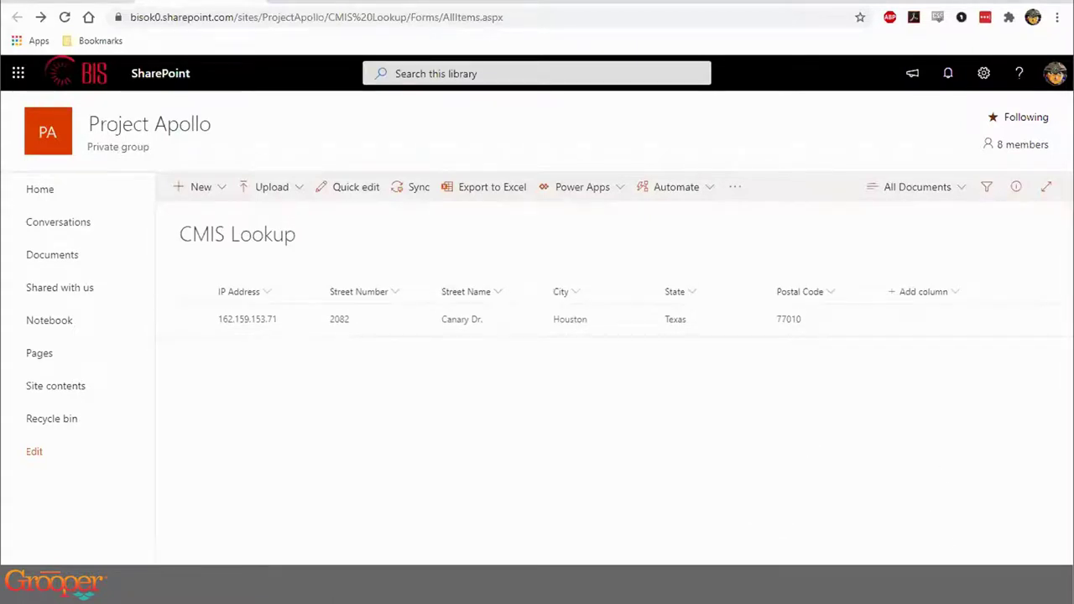
pyautogui.click(832, 331)
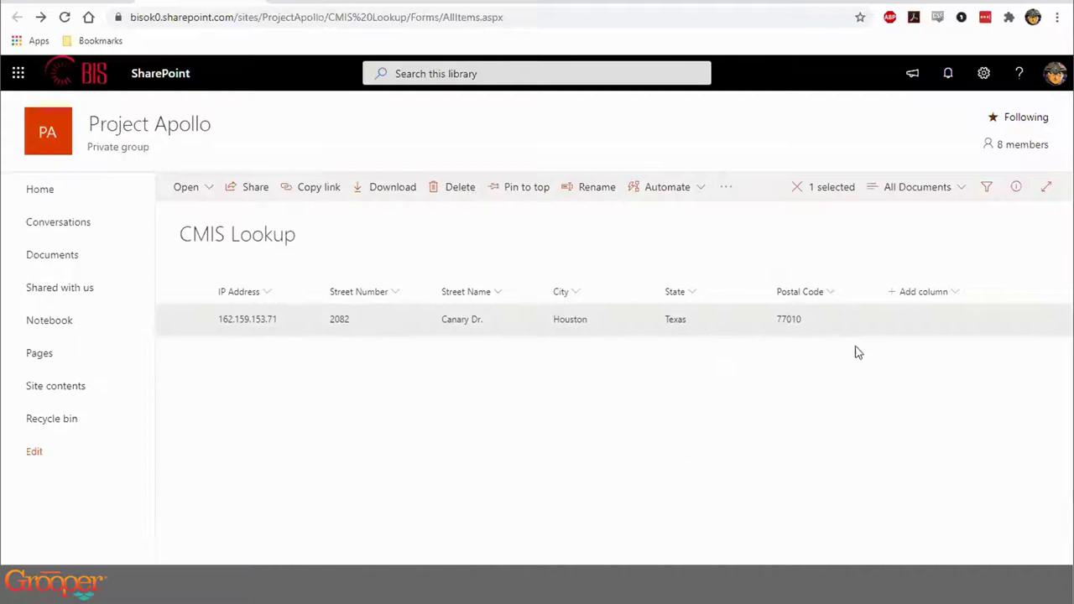
pyautogui.click(1021, 193)
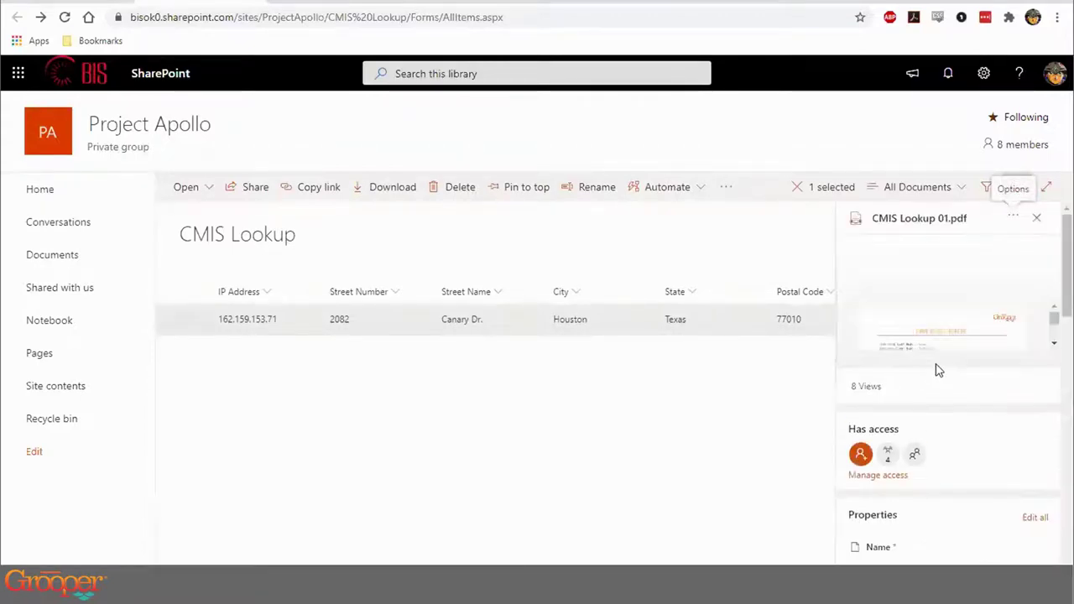
pyautogui.scroll(-4, 932, 378)
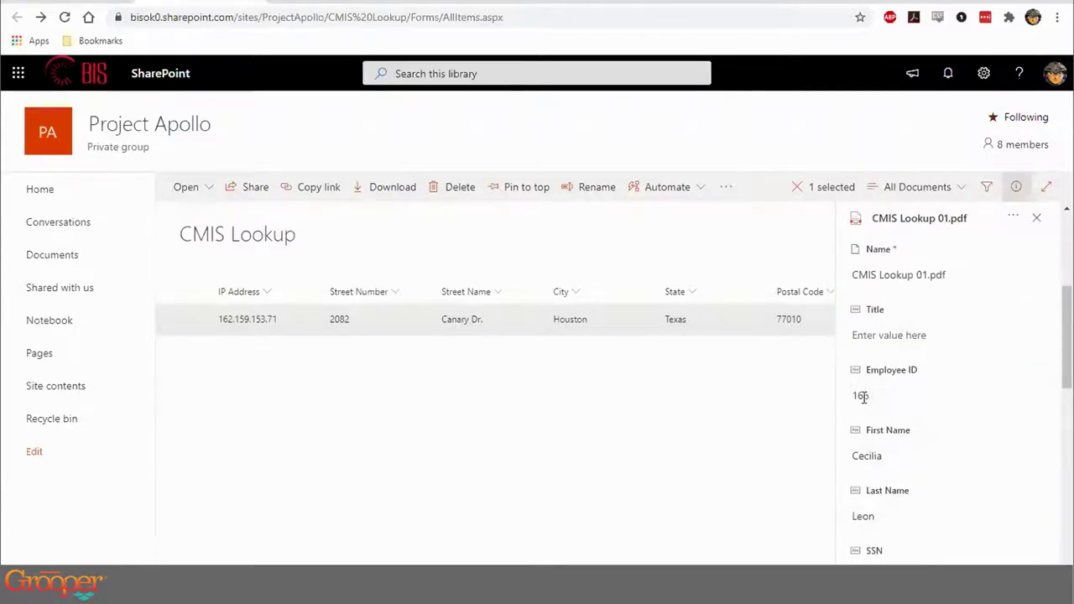
pyautogui.click(865, 396)
pyautogui.click(764, 489)
pyautogui.click(1037, 218)
pyautogui.hscroll(-15, 340, 507)
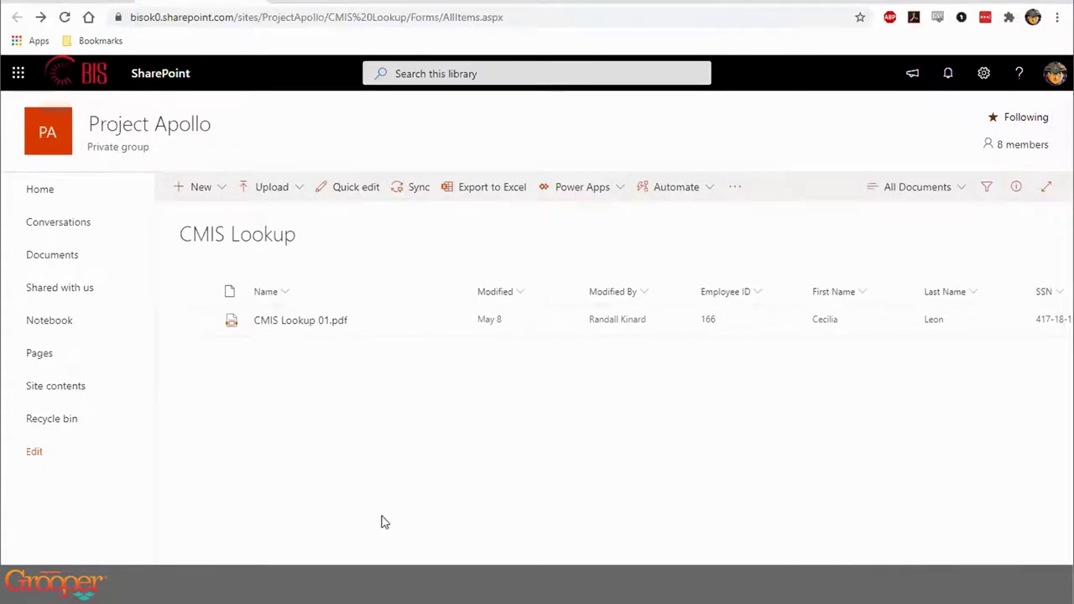
# Scroll across the remaining metadata columns of the CMIS Lookup document
pyautogui.hscroll(5, 607, 412)
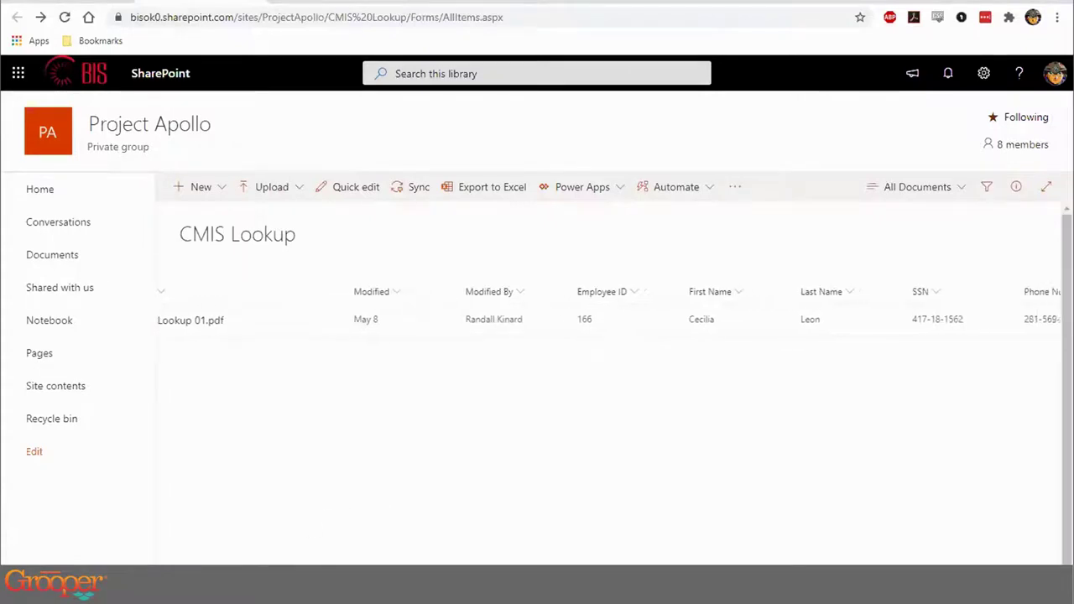
pyautogui.hscroll(2, 579, 445)
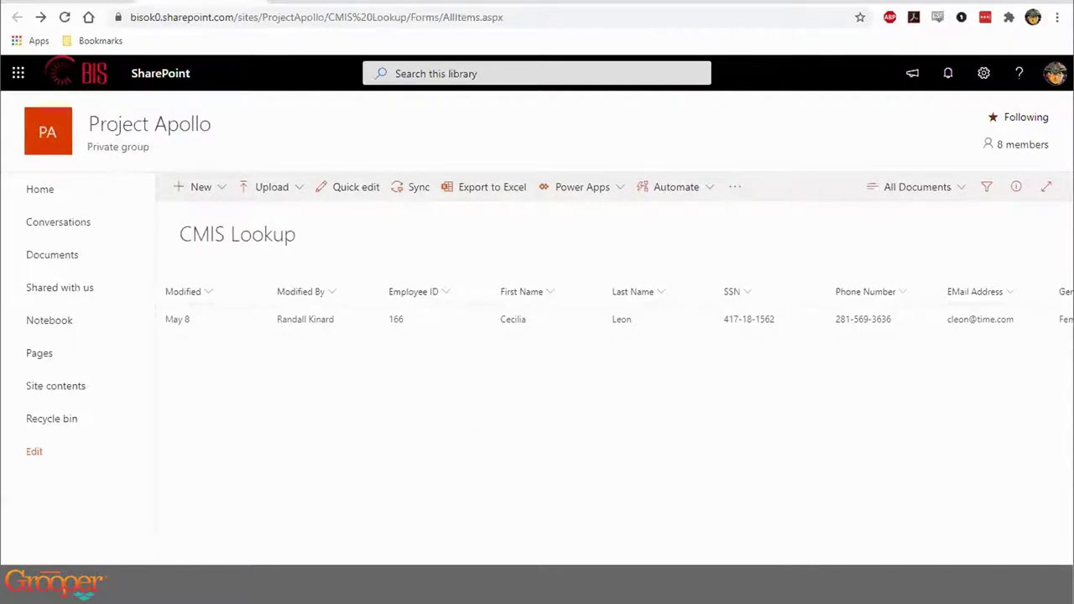
pyautogui.hscroll(2, 613, 319)
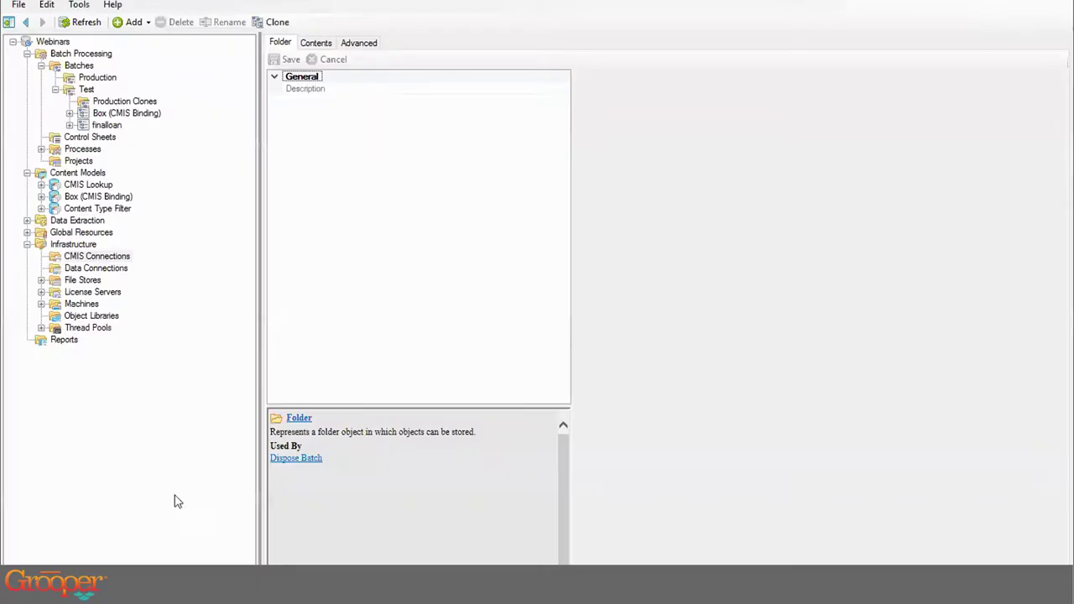
# Collapse the Batch Processing and Content Models branches to reveal the Infrastructure folders
pyautogui.click(27, 54)
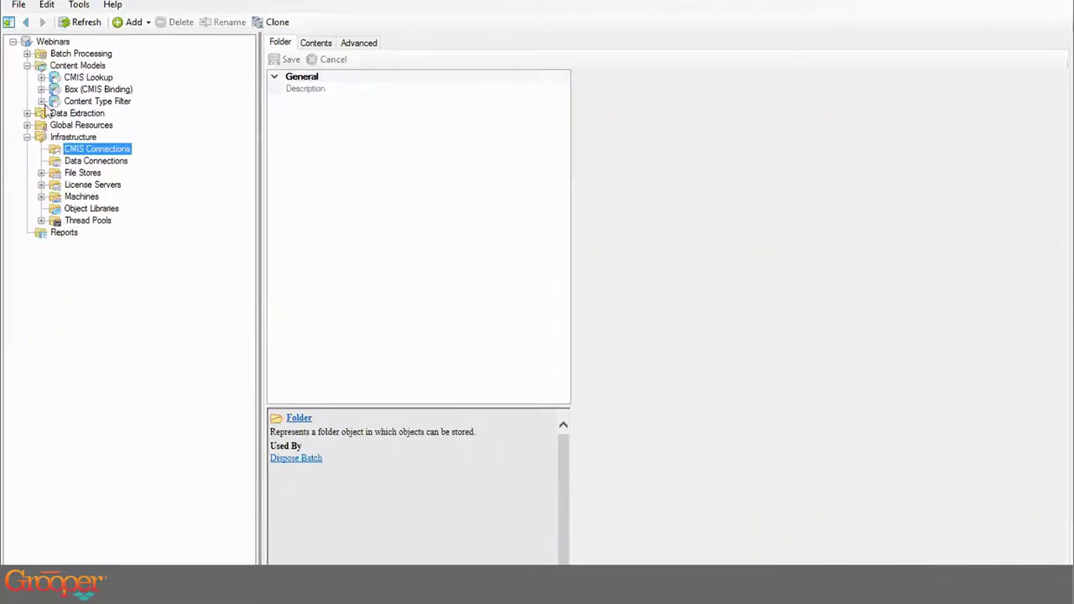
pyautogui.click(27, 65)
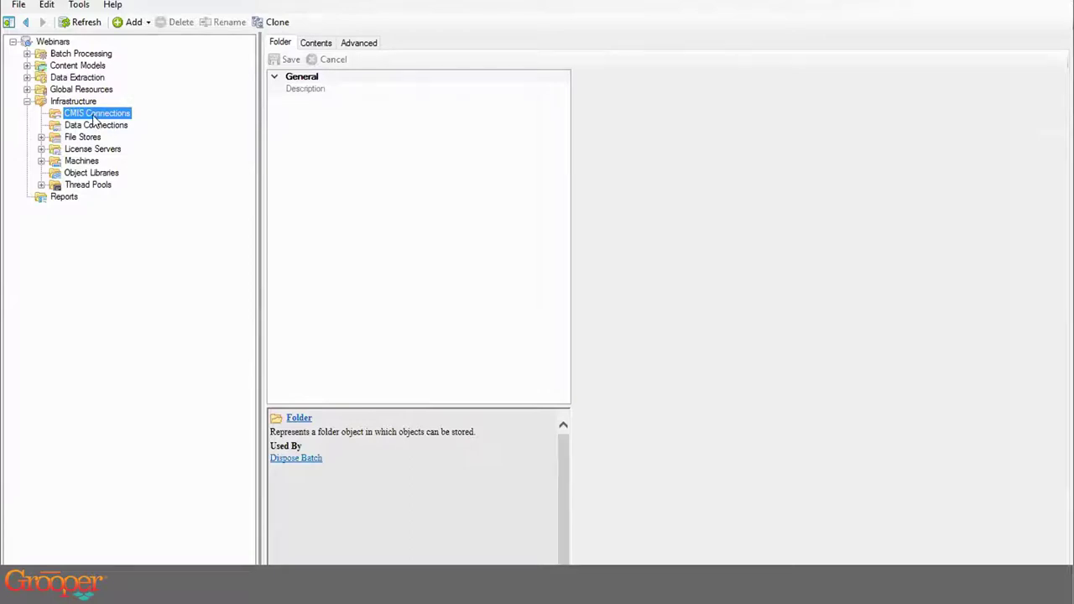
# Add a CMIS Connection named 'Sharepoint01' under the CMIS Connections folder
pyautogui.rightClick(92, 113)
pyautogui.moveTo(132, 120)
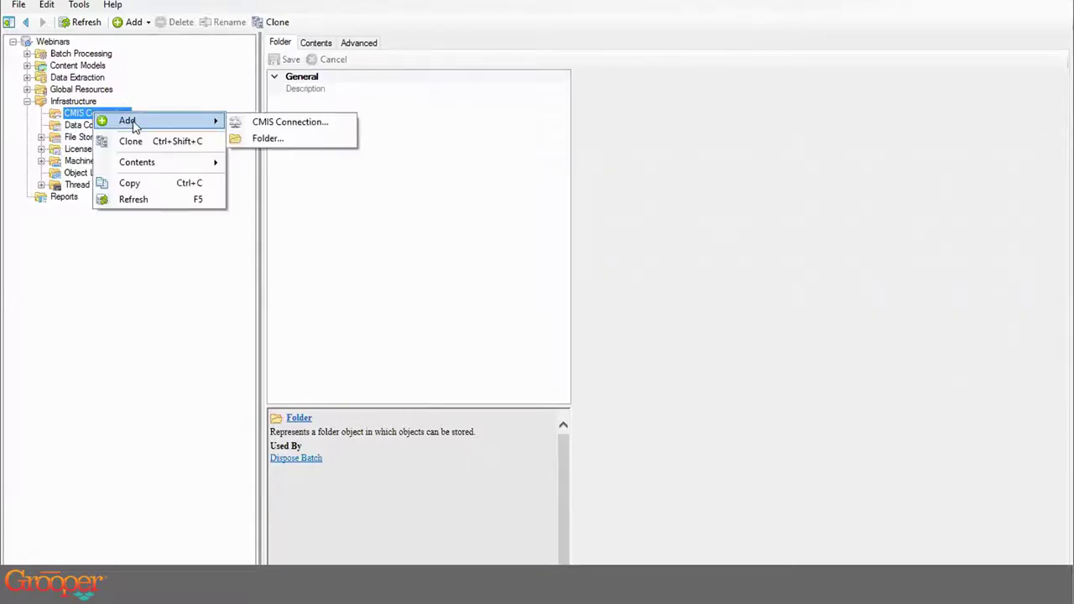
pyautogui.click(319, 130)
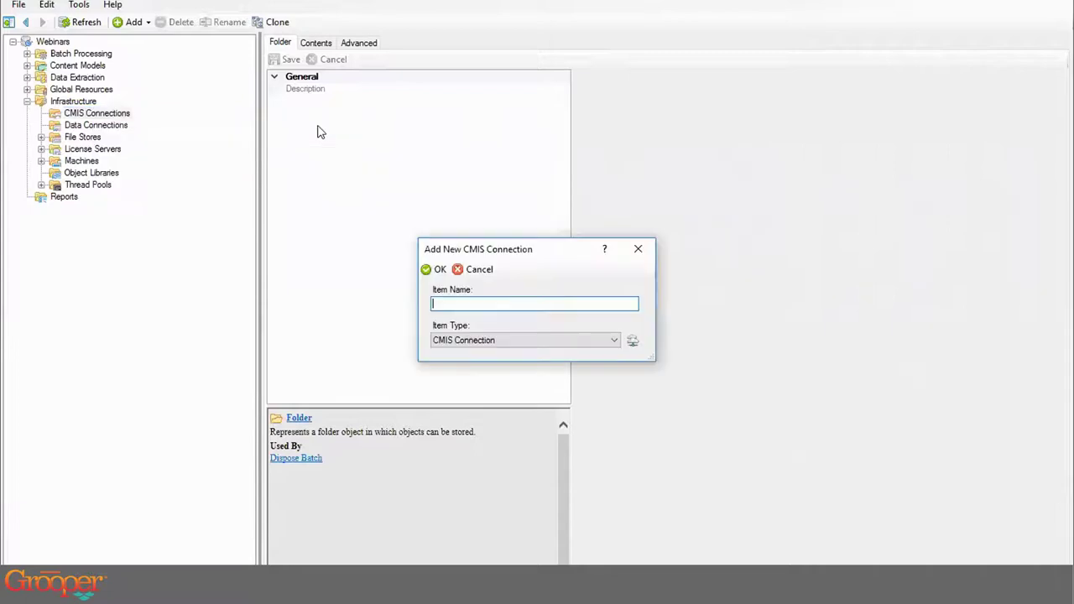
pyautogui.write('Sharepoint01')
pyautogui.click(434, 269)
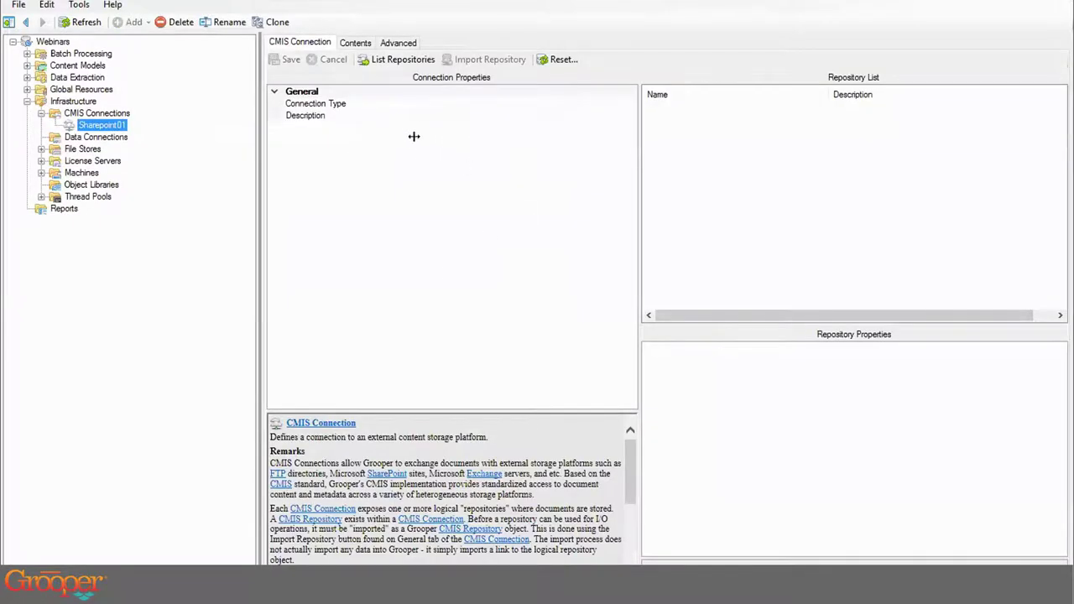
# Set Sharepoint01's Connection Type to SharePoint and expand its connection settings
pyautogui.click(411, 105)
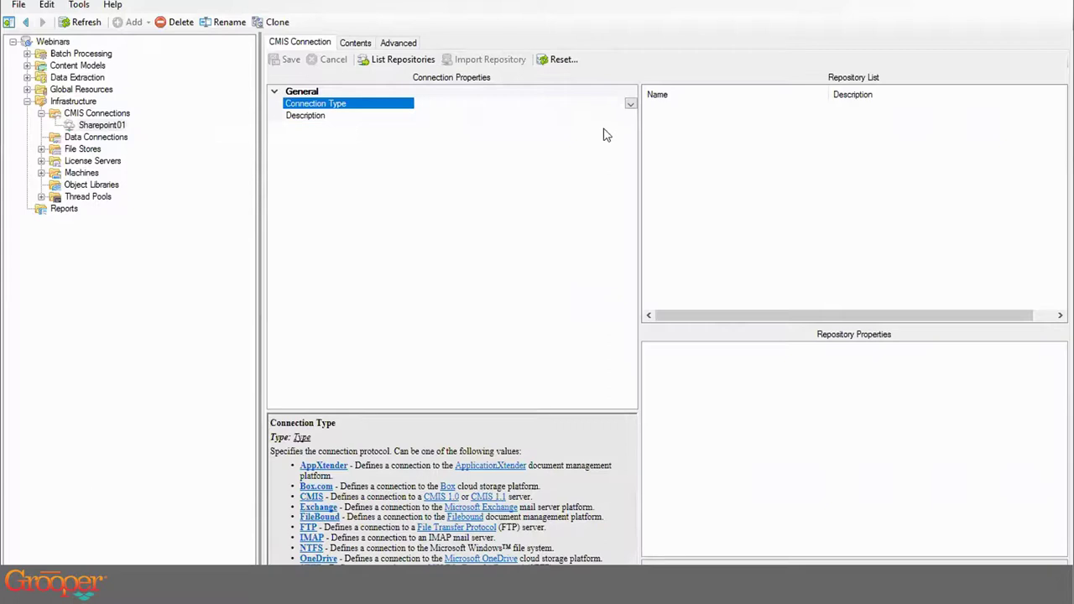
pyautogui.click(631, 104)
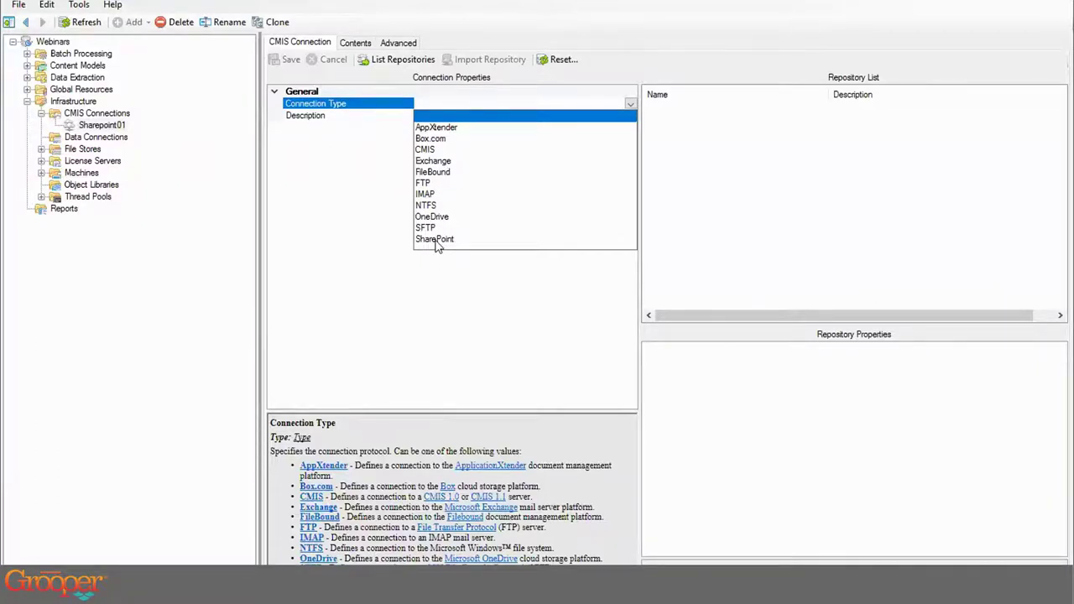
pyautogui.click(435, 239)
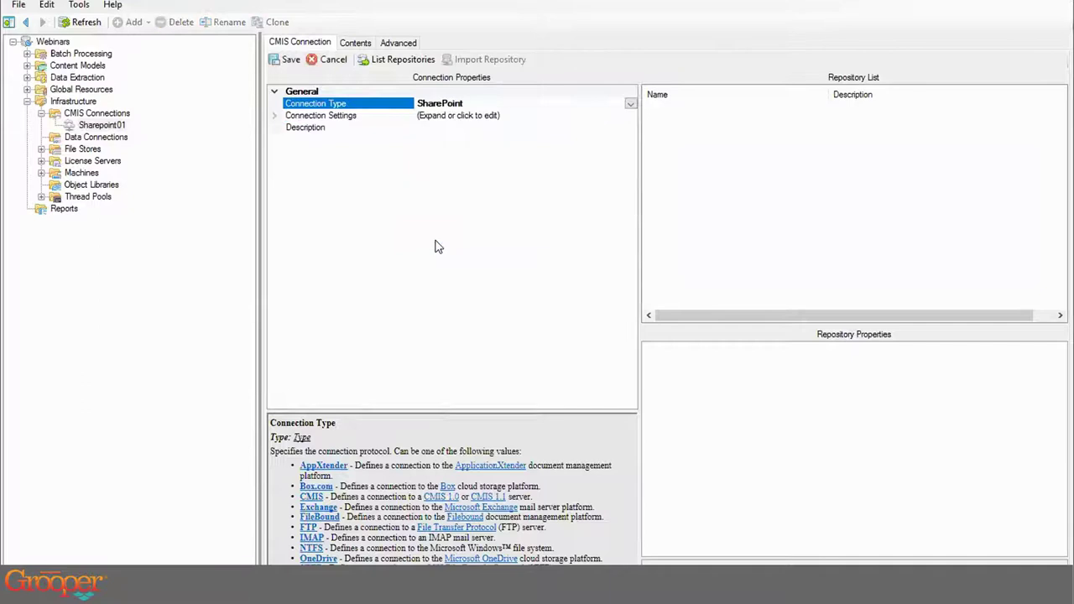
pyautogui.click(274, 115)
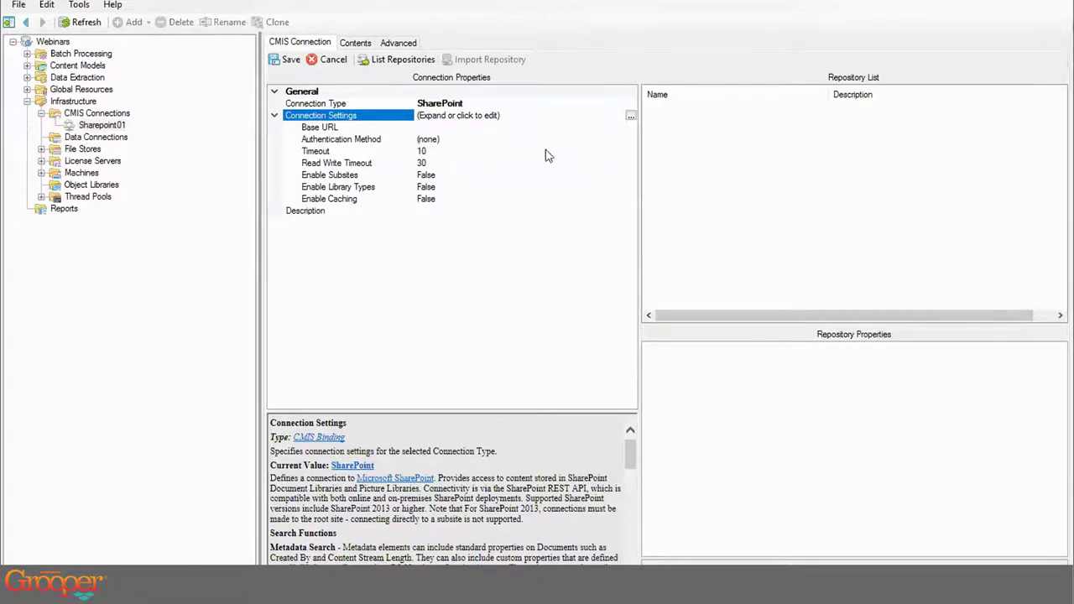
# Leave Authentication Method at (none) and select the Base URL field for editing
pyautogui.click(630, 141)
pyautogui.click(631, 141)
pyautogui.click(631, 140)
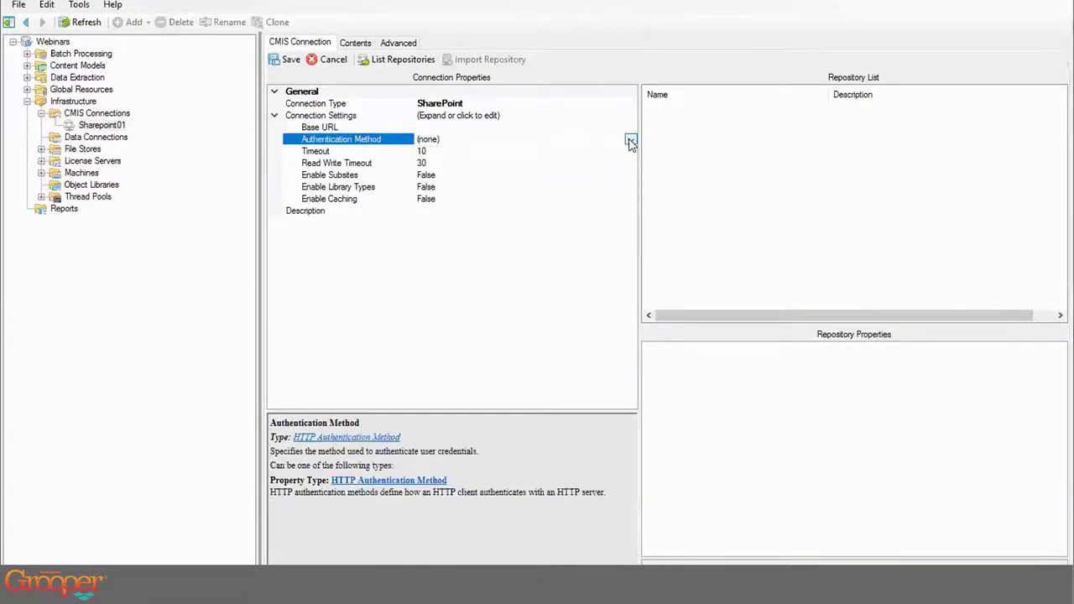
pyautogui.click(383, 118)
pyautogui.click(386, 128)
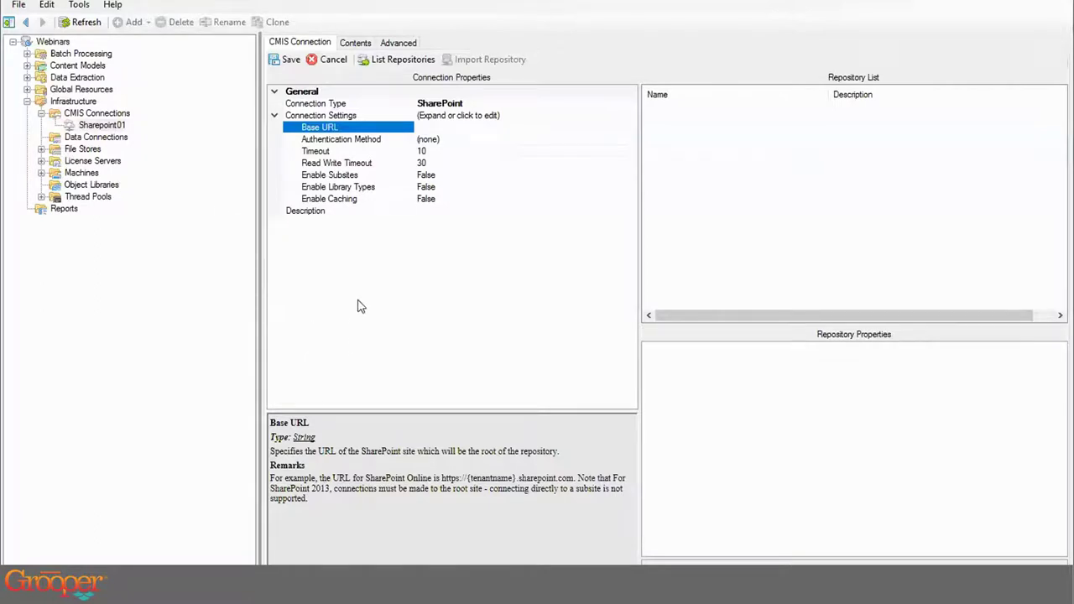
# Paste the ProjectApollo SharePoint site address into Base URL
pyautogui.click(462, 128)
pyautogui.write('https://bisok0.sharepoint.com/sites/ProjectApollo')
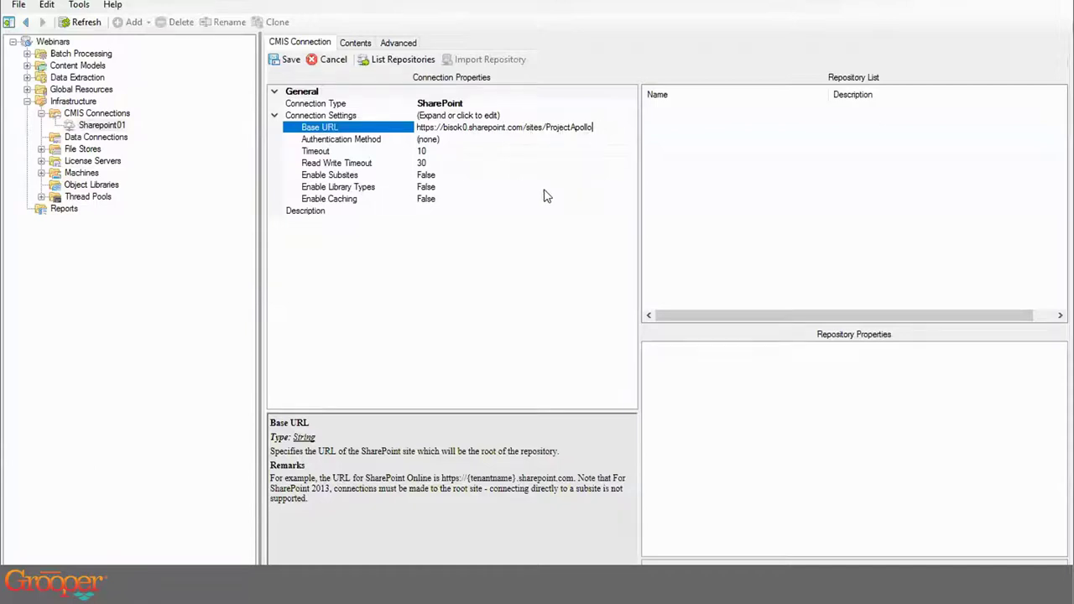
pyautogui.press('Down')
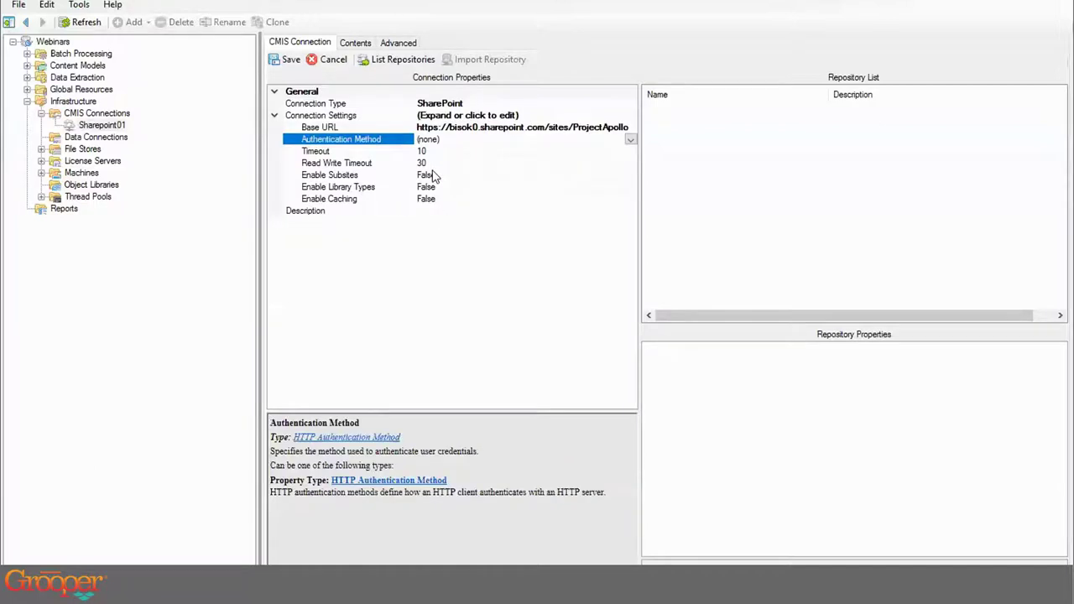
# Set Authentication Method to SharePoint OAuth and launch the Microsoft sign-in from Authentication
pyautogui.click(630, 139)
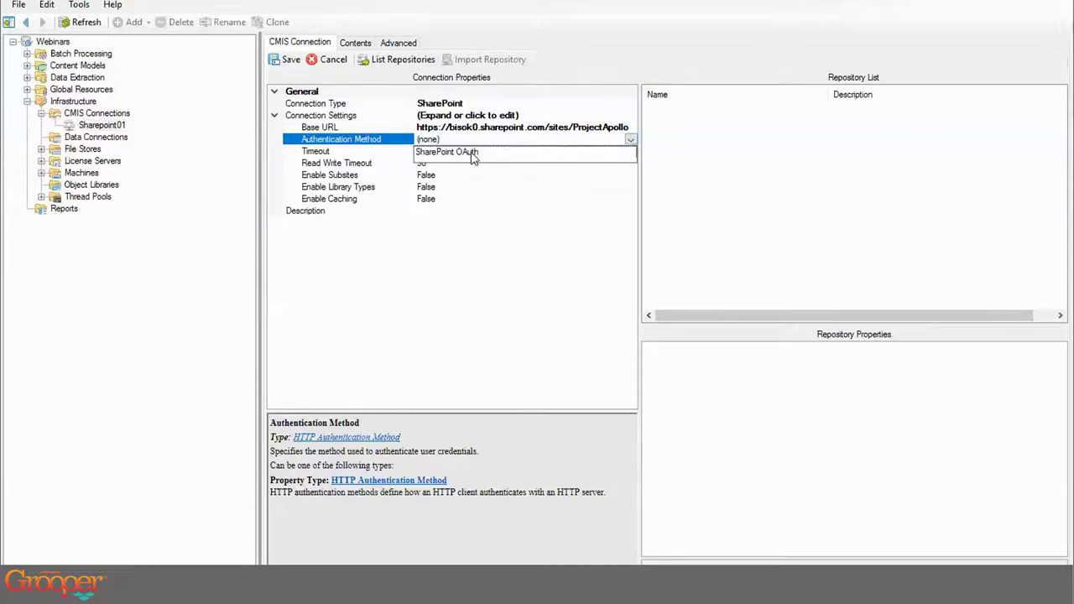
pyautogui.click(472, 157)
pyautogui.click(291, 139)
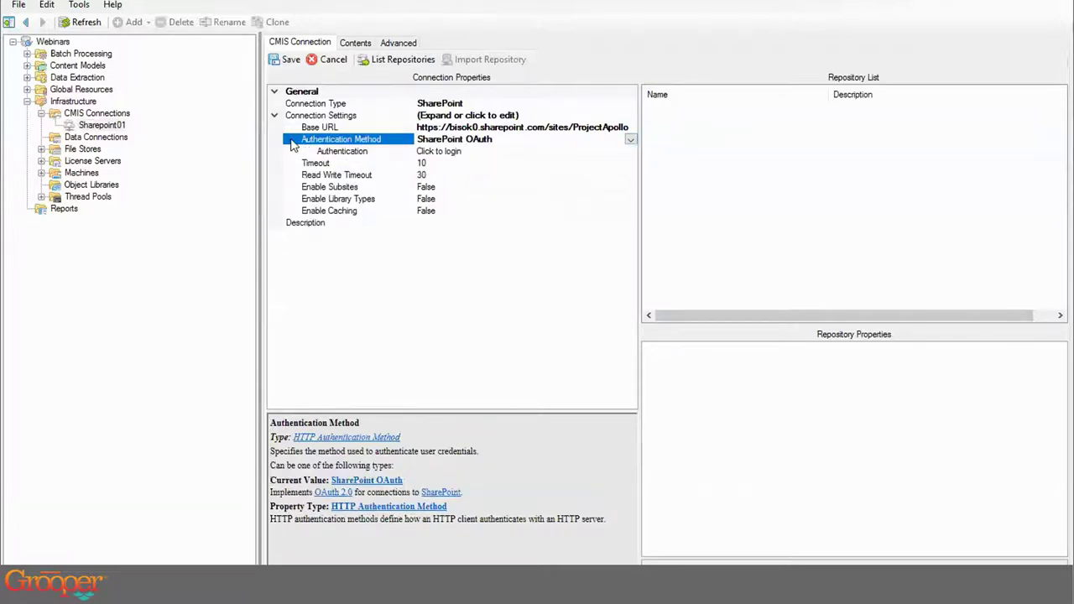
pyautogui.click(477, 153)
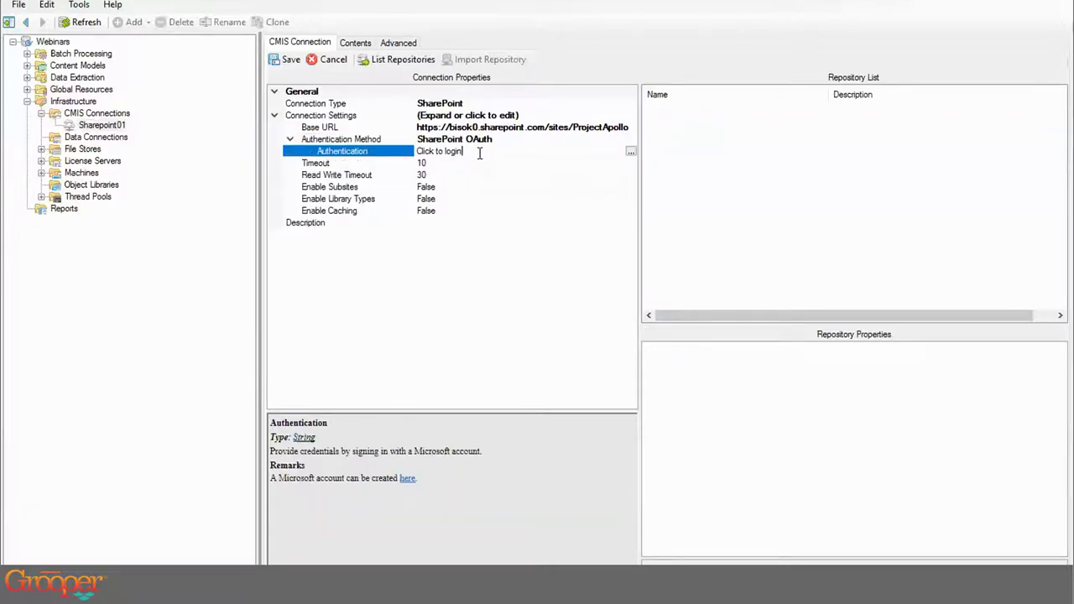
pyautogui.click(630, 153)
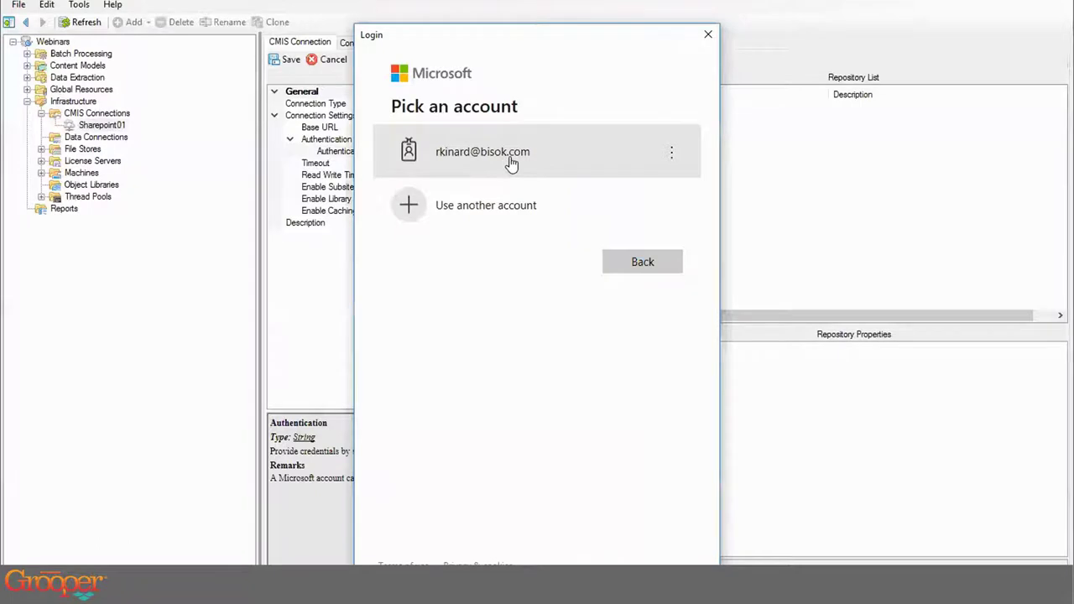
# Sign in with the existing Microsoft account and its password, then set Enable Library Types to True
pyautogui.click(512, 163)
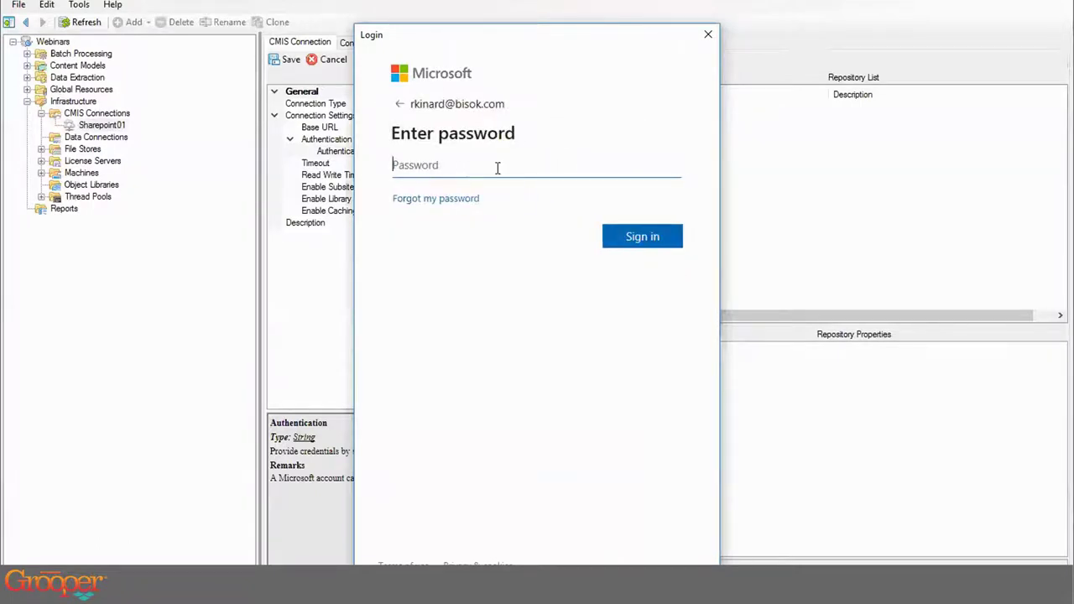
pyautogui.write('•••••••••••••')
pyautogui.press('Return')
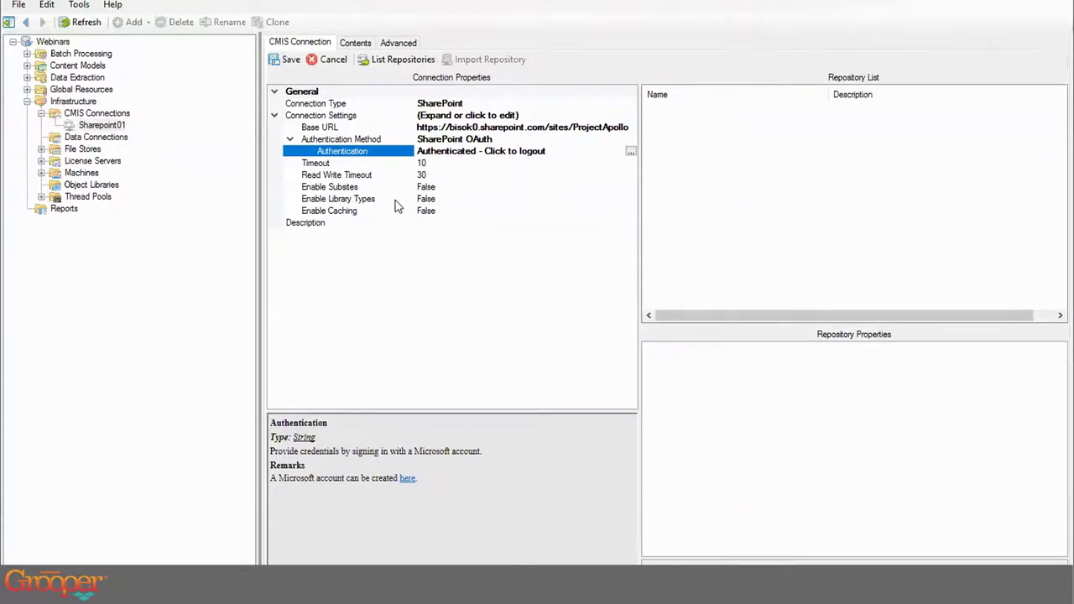
pyautogui.doubleClick(398, 200)
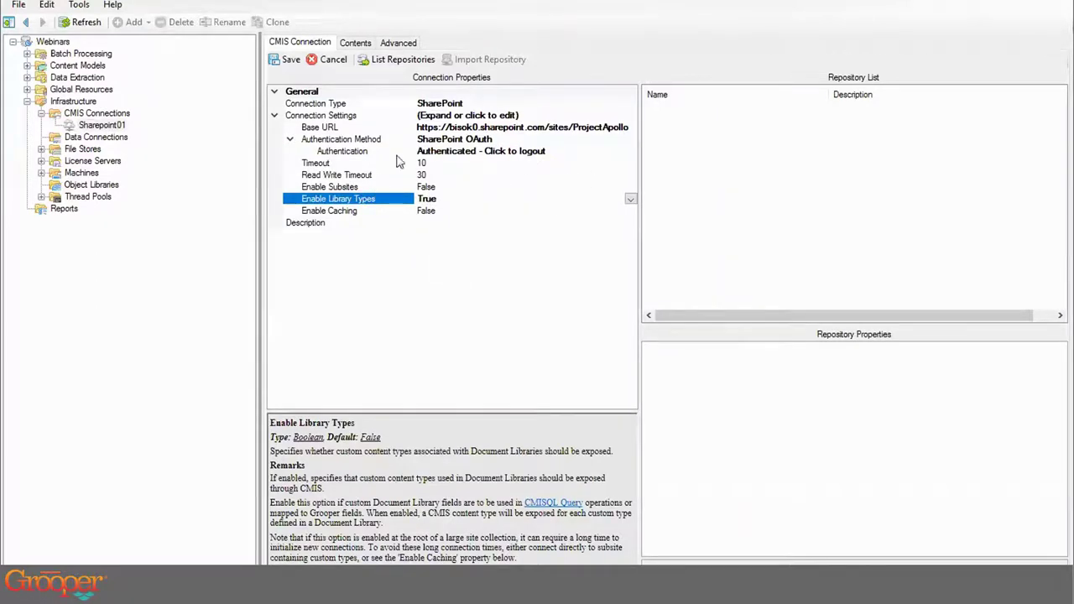
# Save the Sharepoint01 settings and list repositories, showing Project Apollo, with Connection Settings collapsed
pyautogui.click(287, 64)
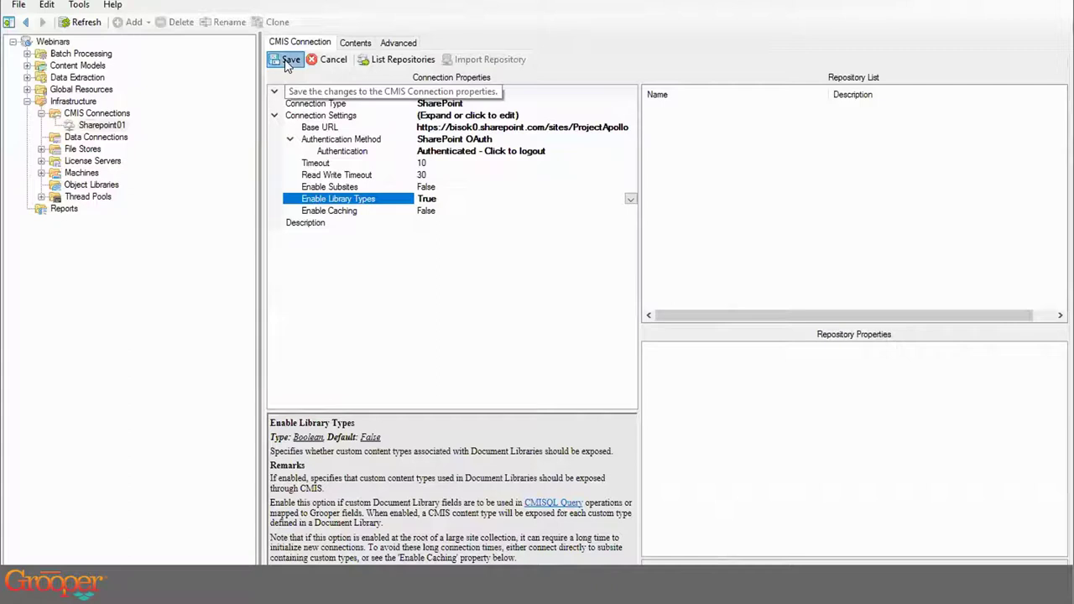
pyautogui.click(404, 60)
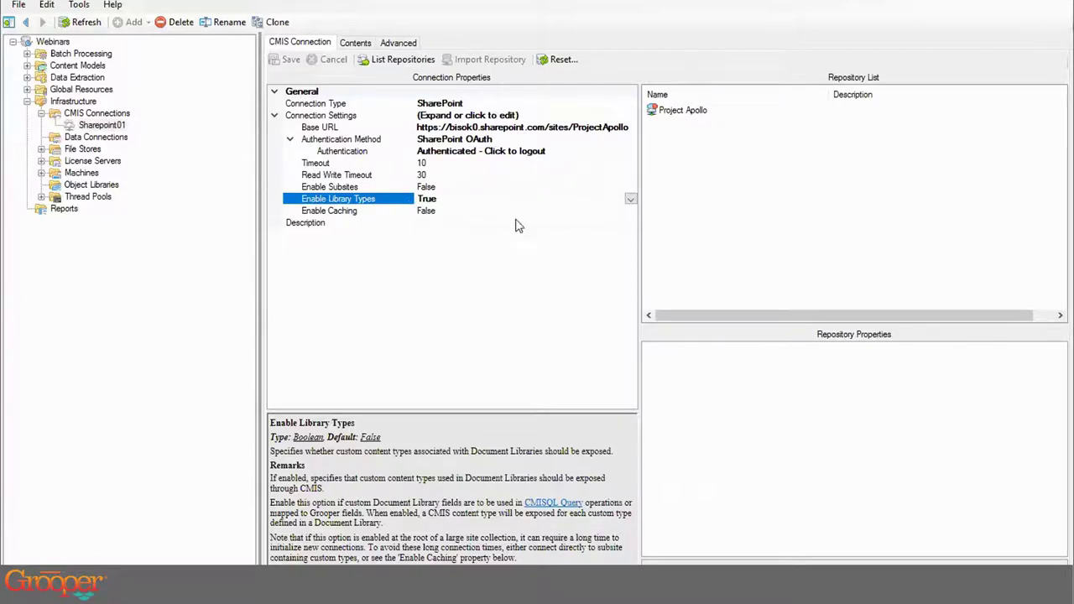
pyautogui.click(275, 116)
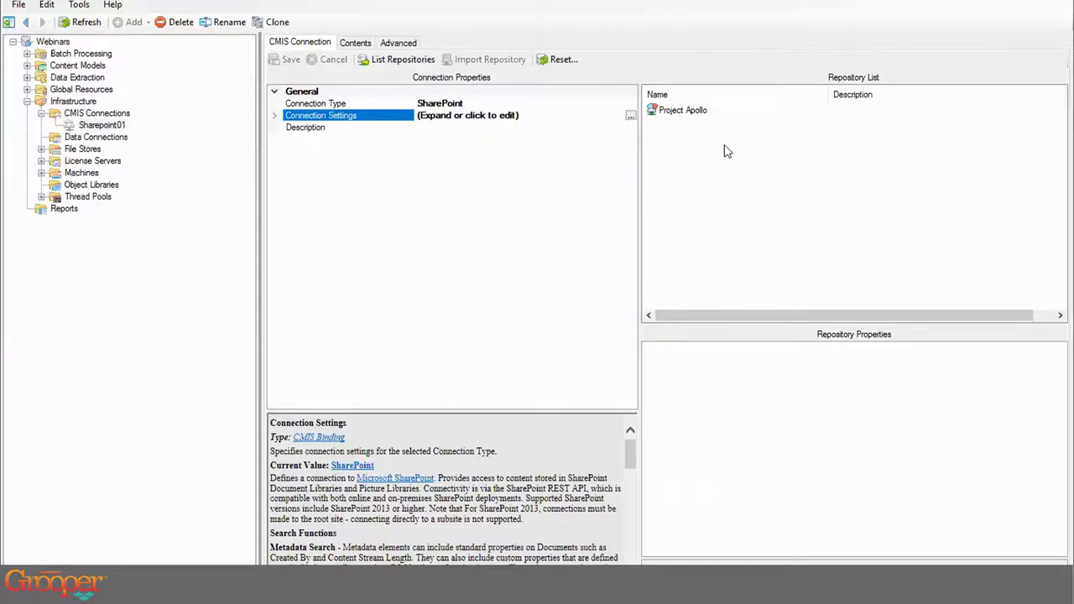
# Import the Project Apollo repository from the list and expand Sharepoint01 to show its new node
pyautogui.click(682, 117)
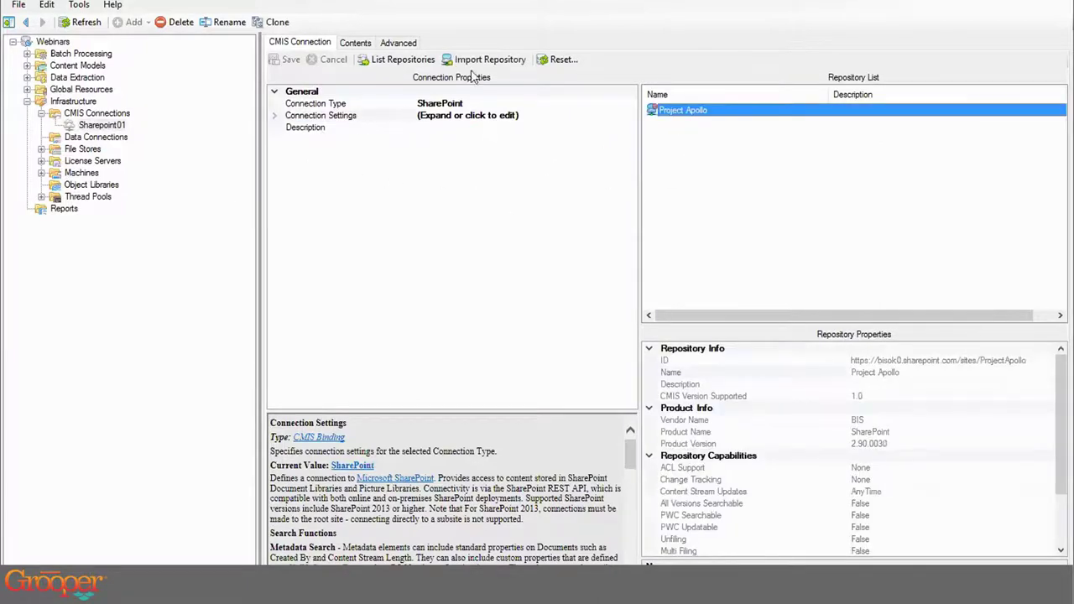
pyautogui.click(693, 171)
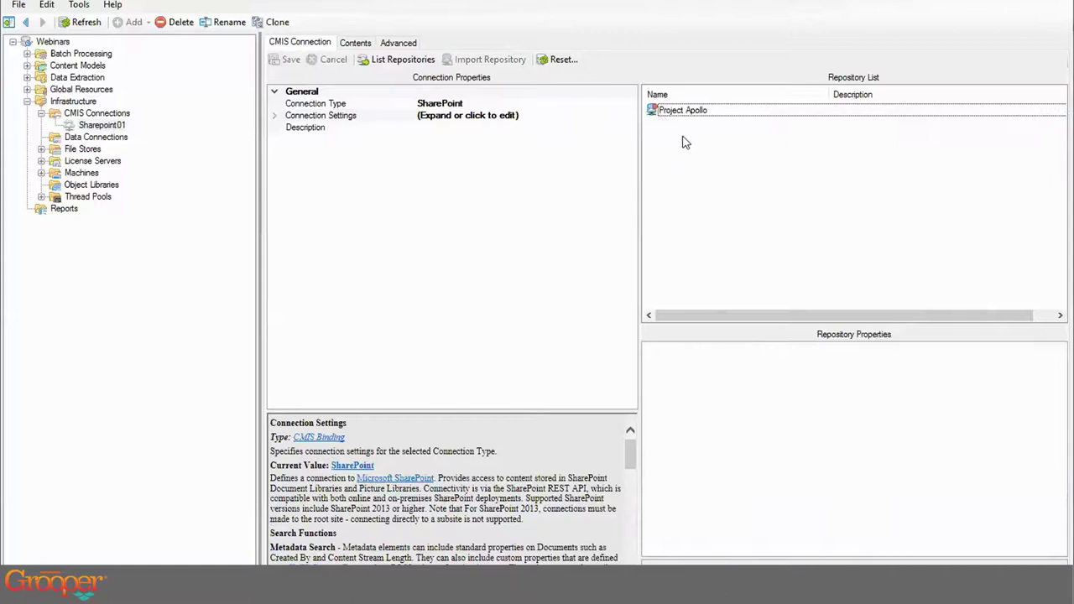
pyautogui.click(685, 117)
pyautogui.click(485, 60)
pyautogui.click(55, 125)
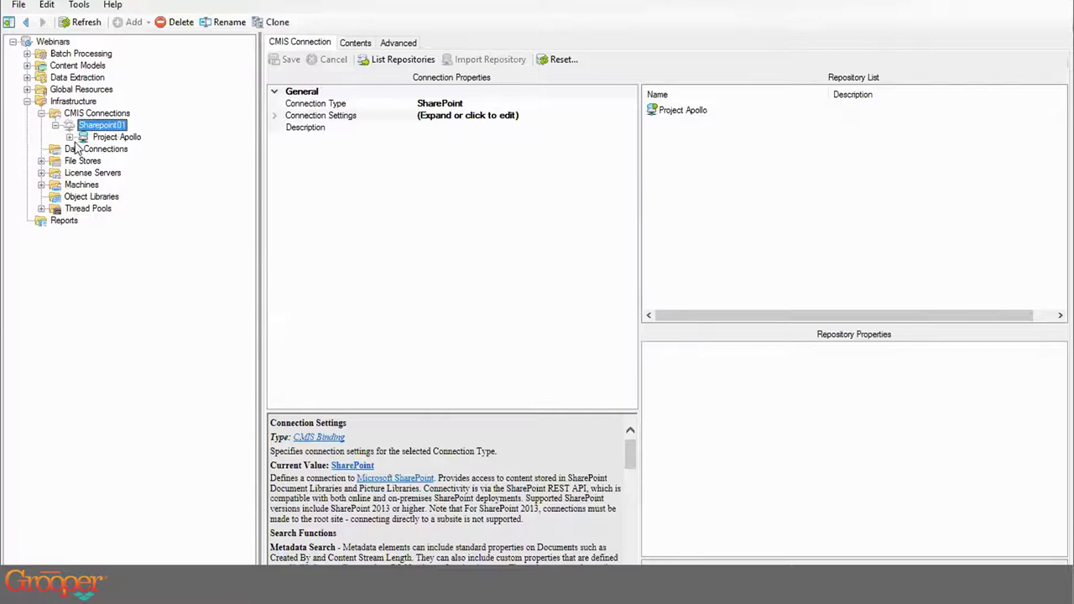
# Expand Project Apollo's Content Types and Document, then show sites/ProjectApollo/CMIS Lookup/Document fields like Employee ID and SSN
pyautogui.click(101, 138)
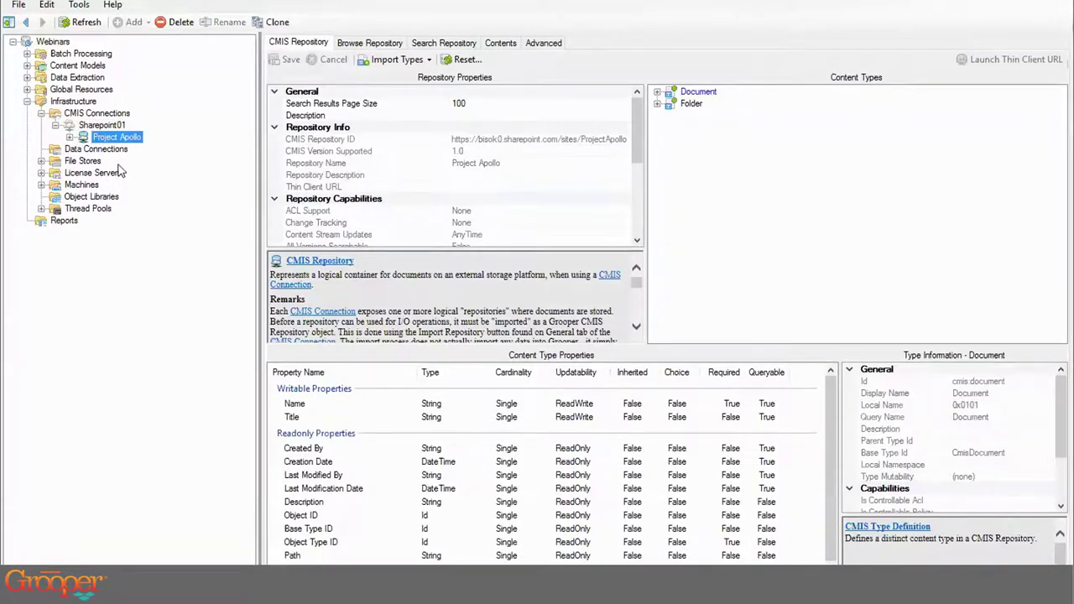
pyautogui.click(71, 137)
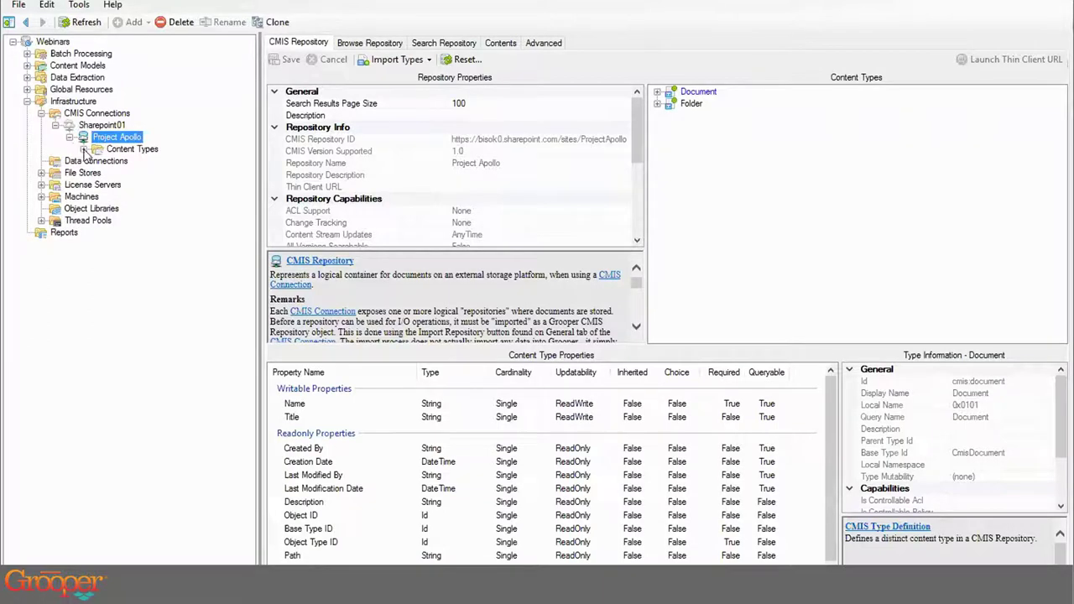
pyautogui.click(84, 149)
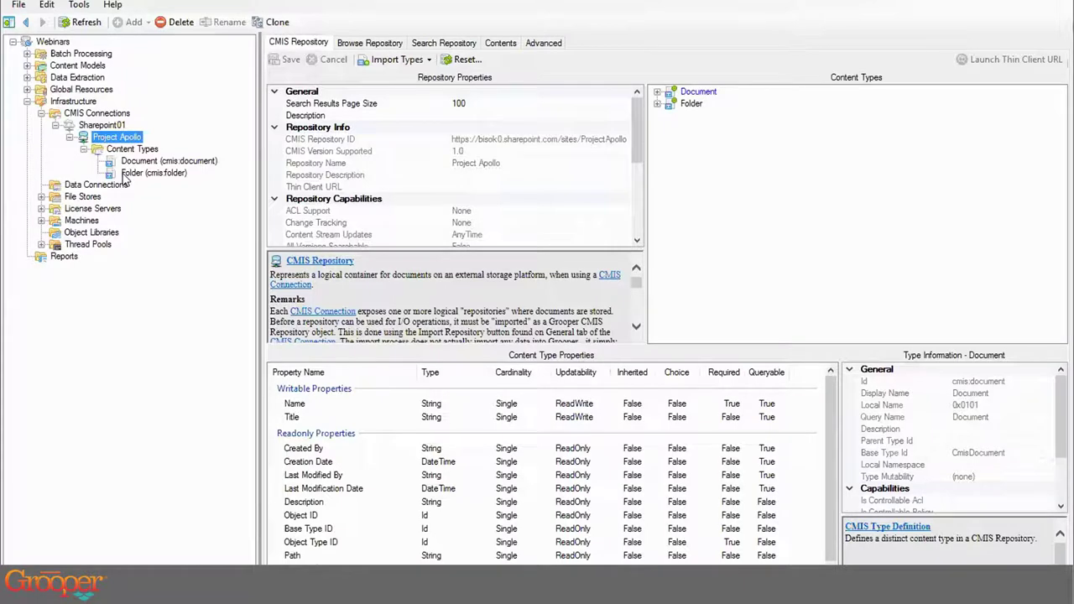
pyautogui.click(658, 98)
pyautogui.moveTo(640, 141); pyautogui.dragTo(645, 174)
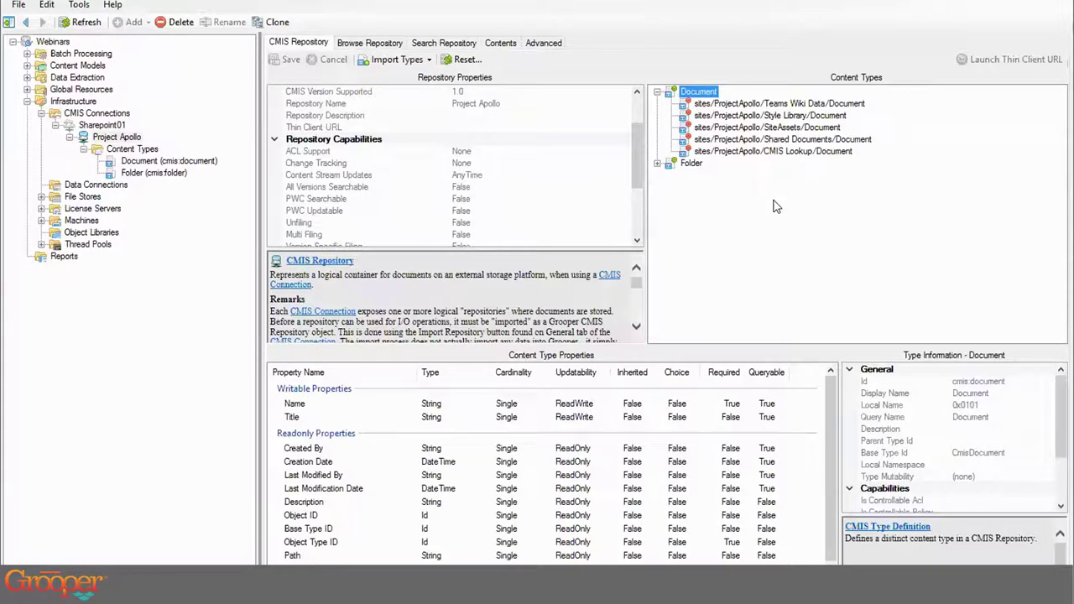
pyautogui.click(786, 152)
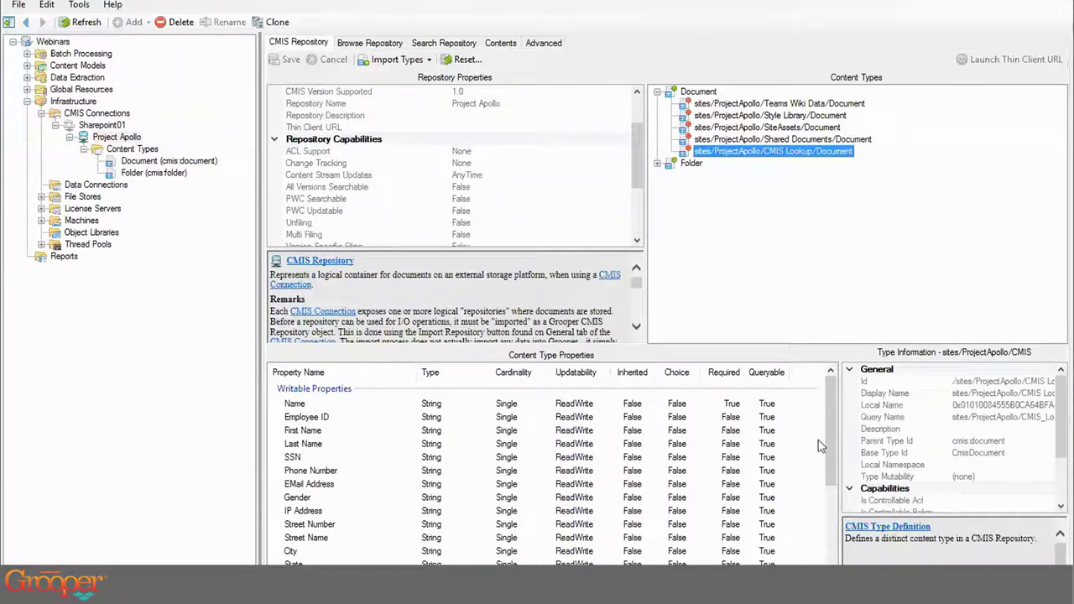
pyautogui.scroll(-1, 829, 447)
pyautogui.scroll(2, 831, 452)
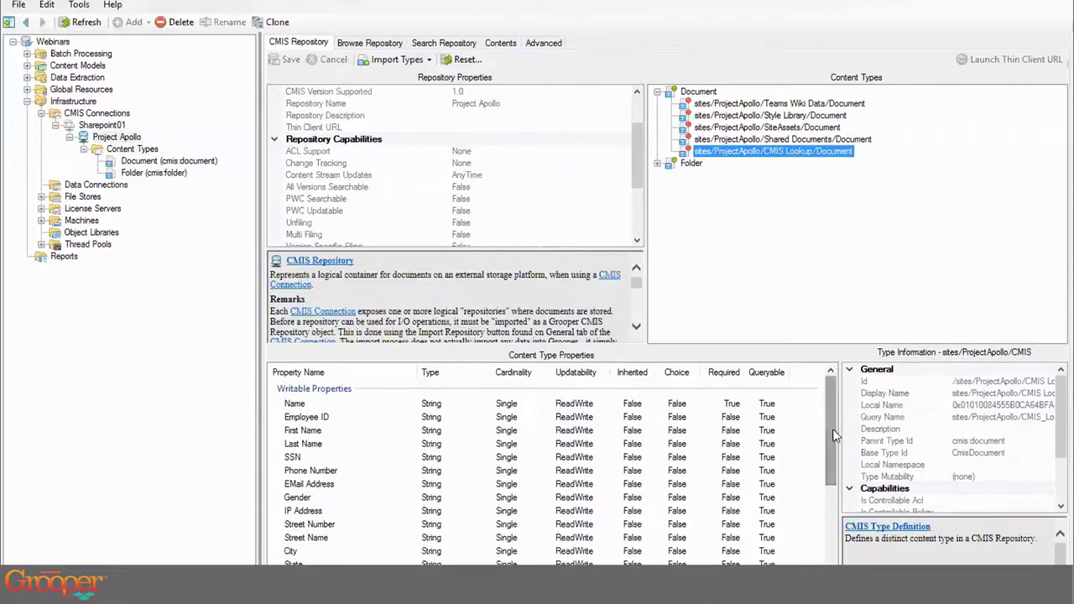
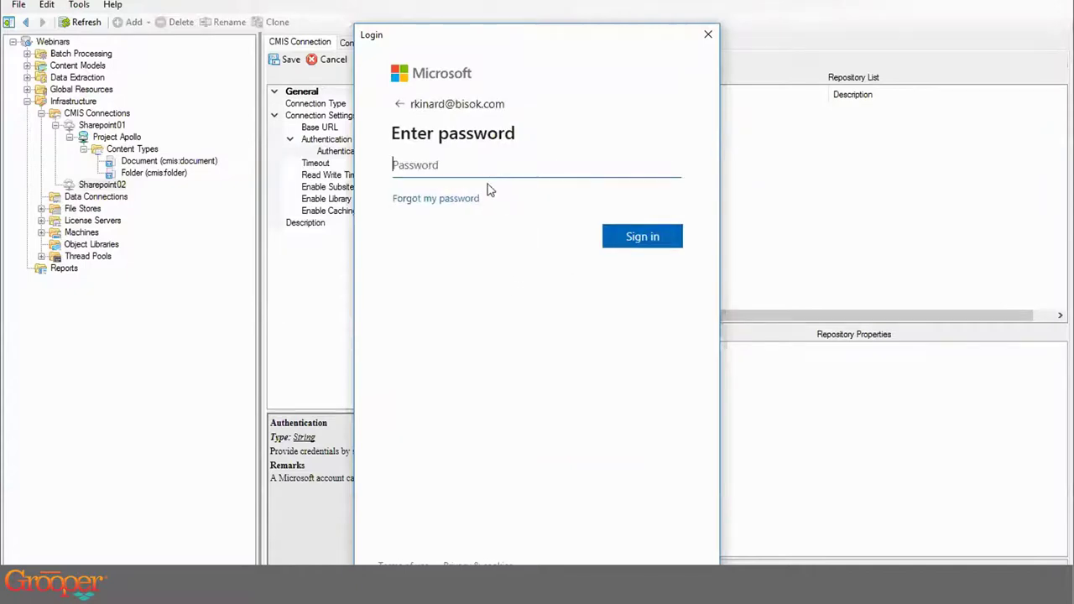
# Enter the account password to complete the Microsoft sign-in and authenticate the SharePoint connection
pyautogui.write('•••••••••••••••')
pyautogui.press('Return')
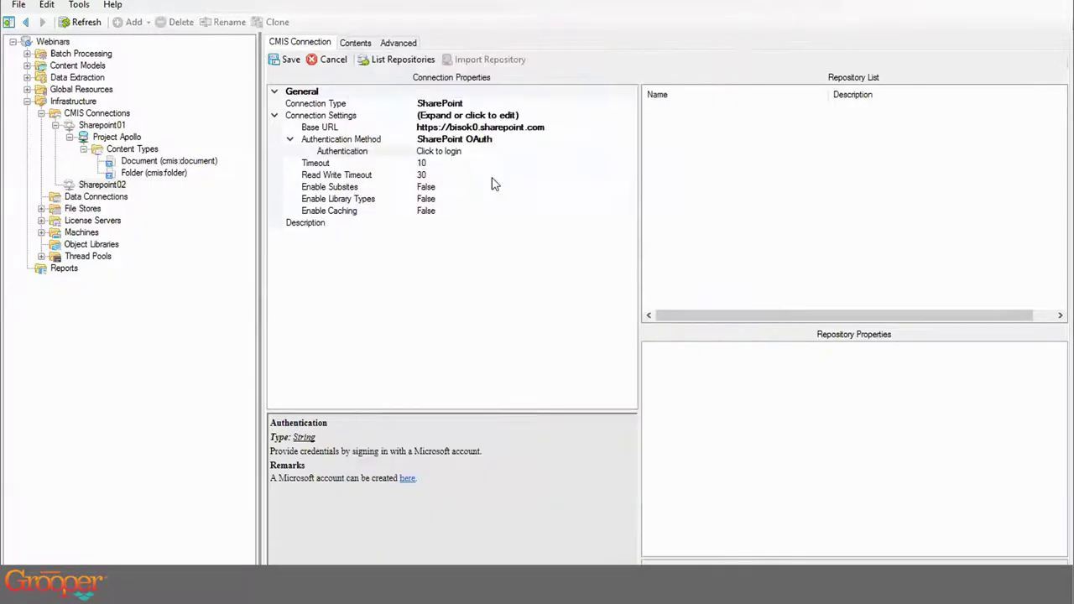
# Set Enable Library Types and Enable Subsites to True on Sharepoint02 and save the connection
pyautogui.click(399, 199)
pyautogui.doubleClick(397, 203)
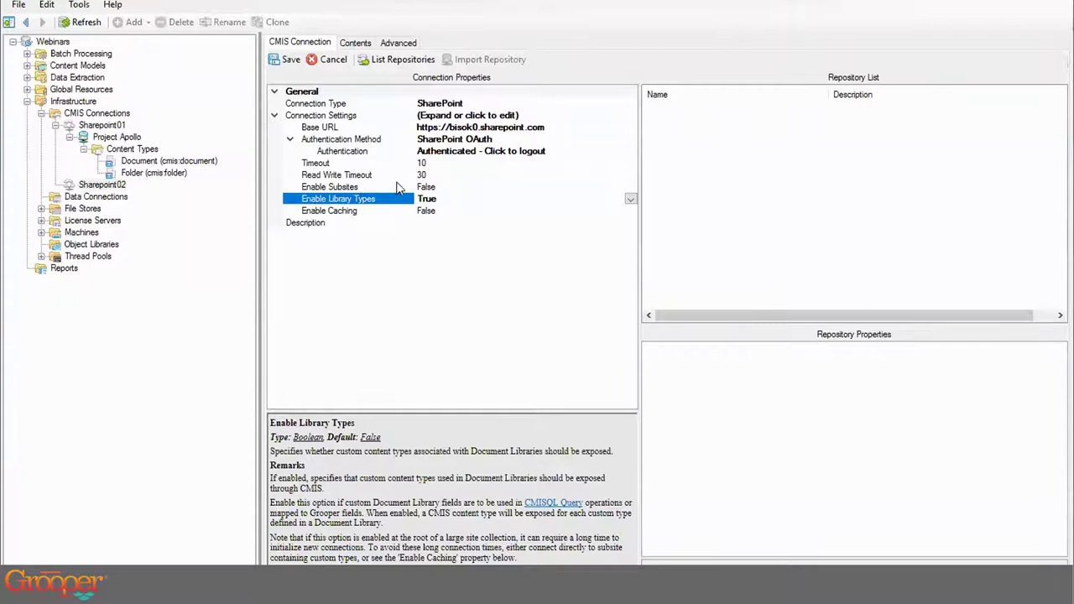
pyautogui.doubleClick(399, 187)
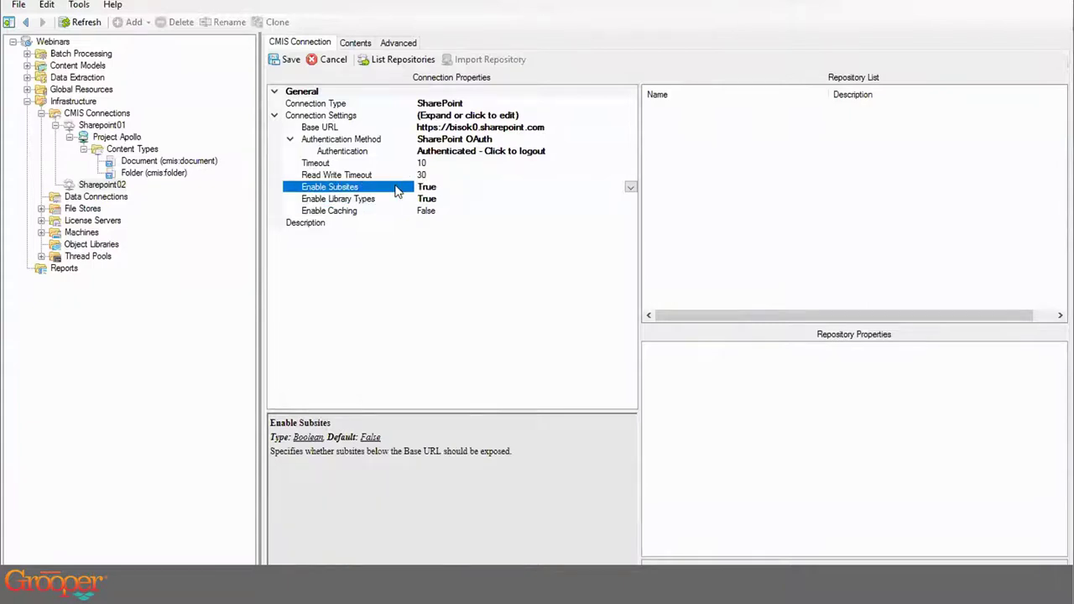
pyautogui.click(275, 116)
pyautogui.click(287, 59)
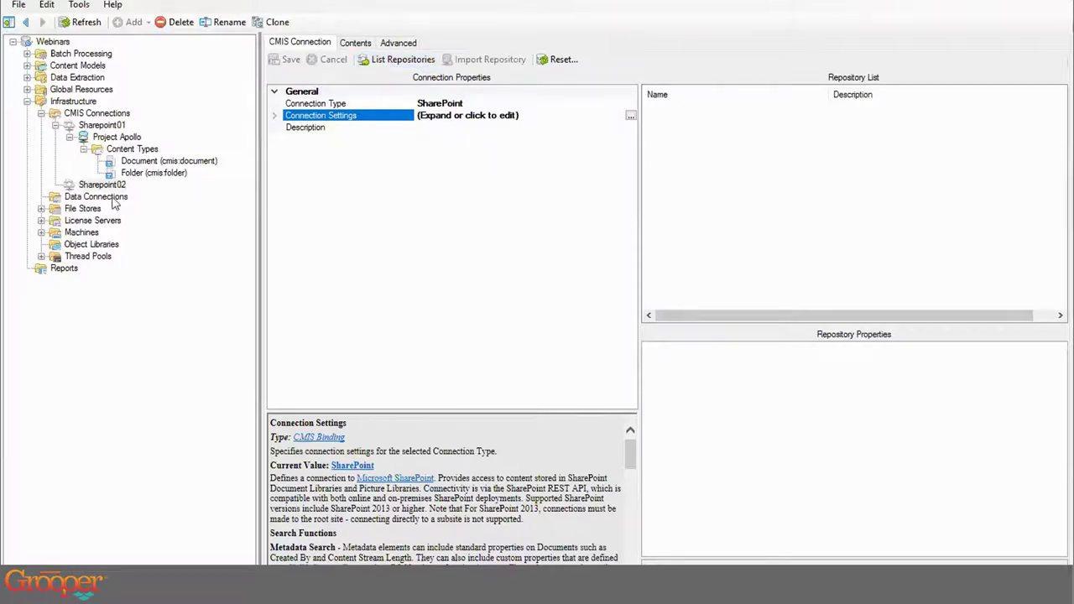
# List the connection's repositories and import bisok.com Team Site under Sharepoint02
pyautogui.click(403, 66)
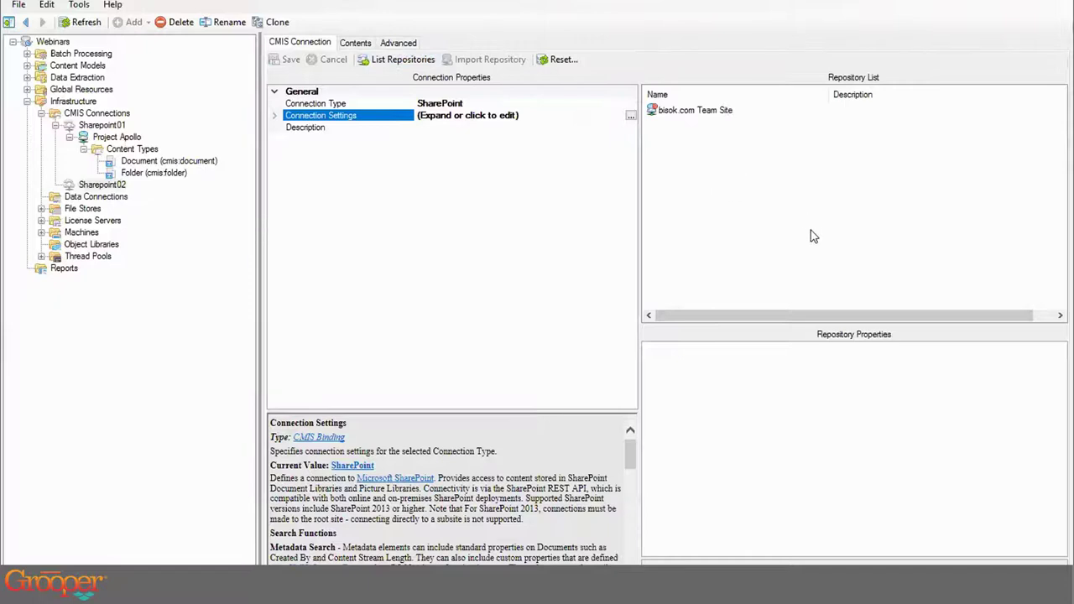
pyautogui.click(708, 115)
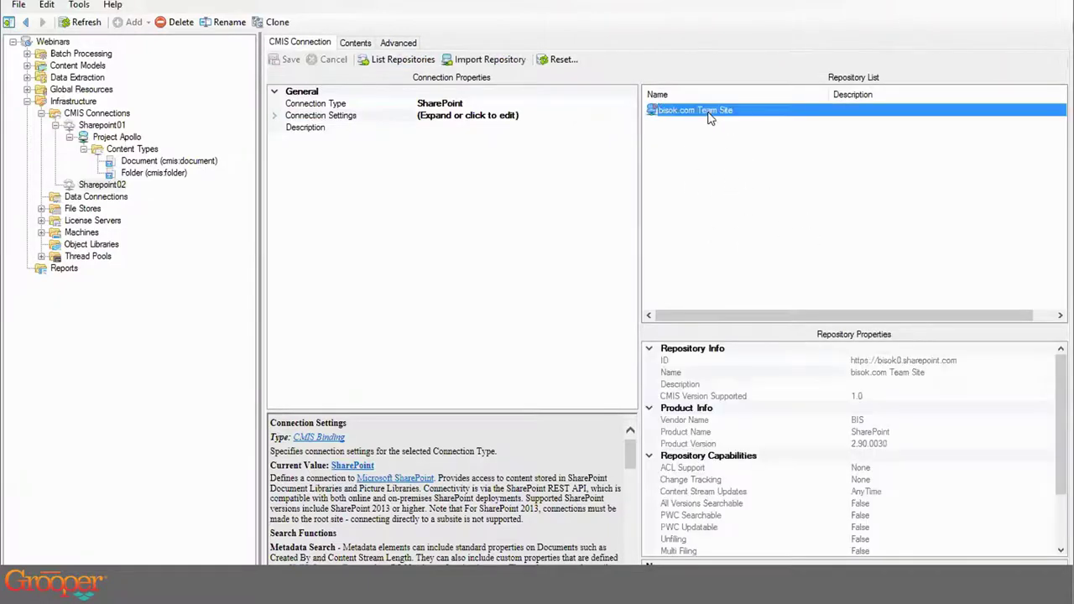
pyautogui.click(491, 66)
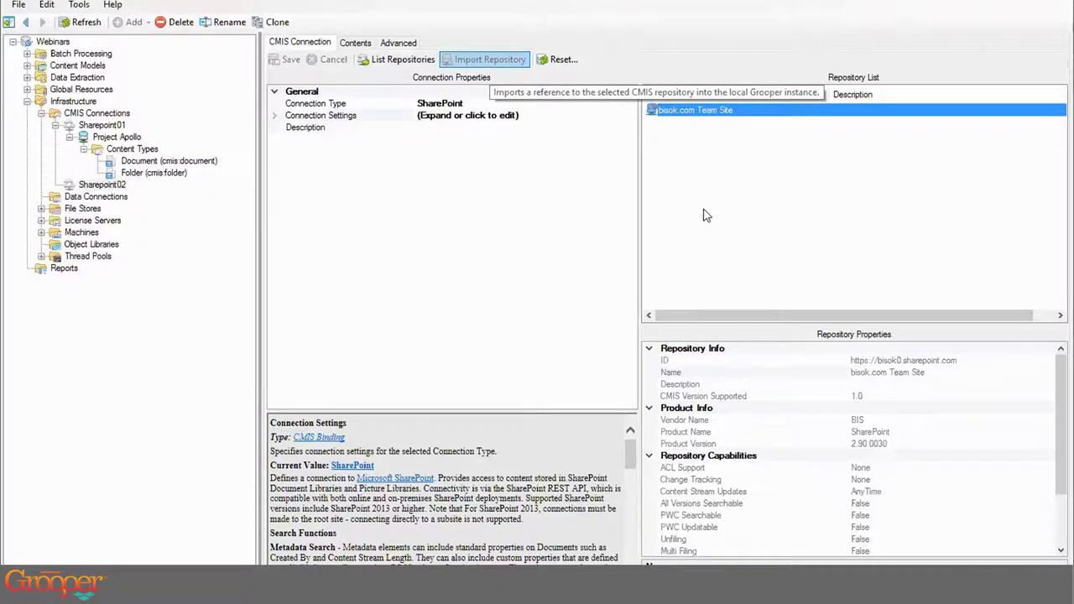
pyautogui.click(57, 185)
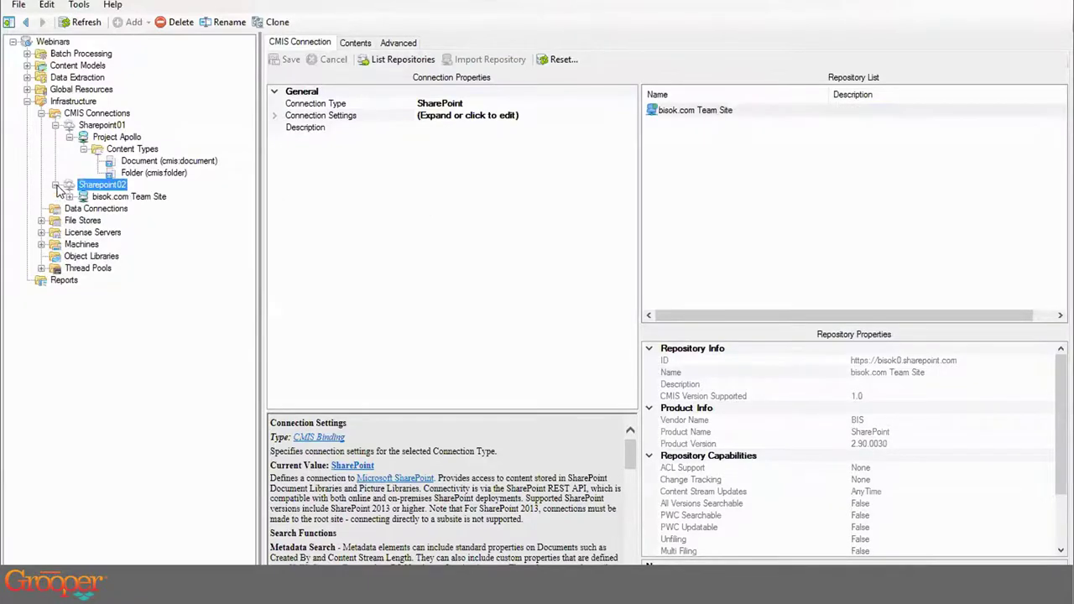
# Open the bisok.com Team Site repository and expand Document in its Content Types
pyautogui.click(71, 198)
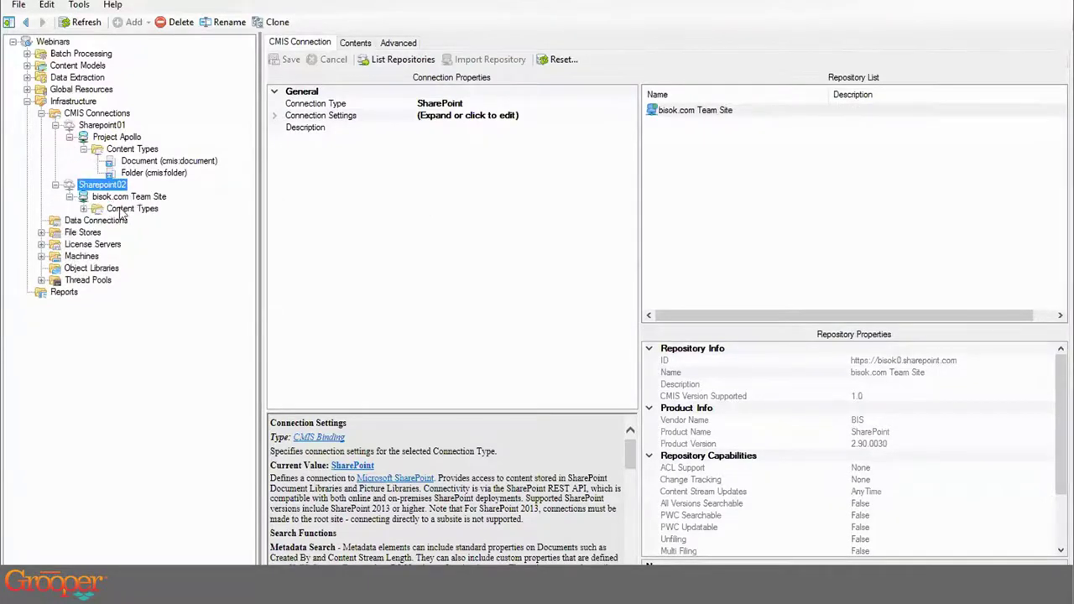
pyautogui.click(118, 198)
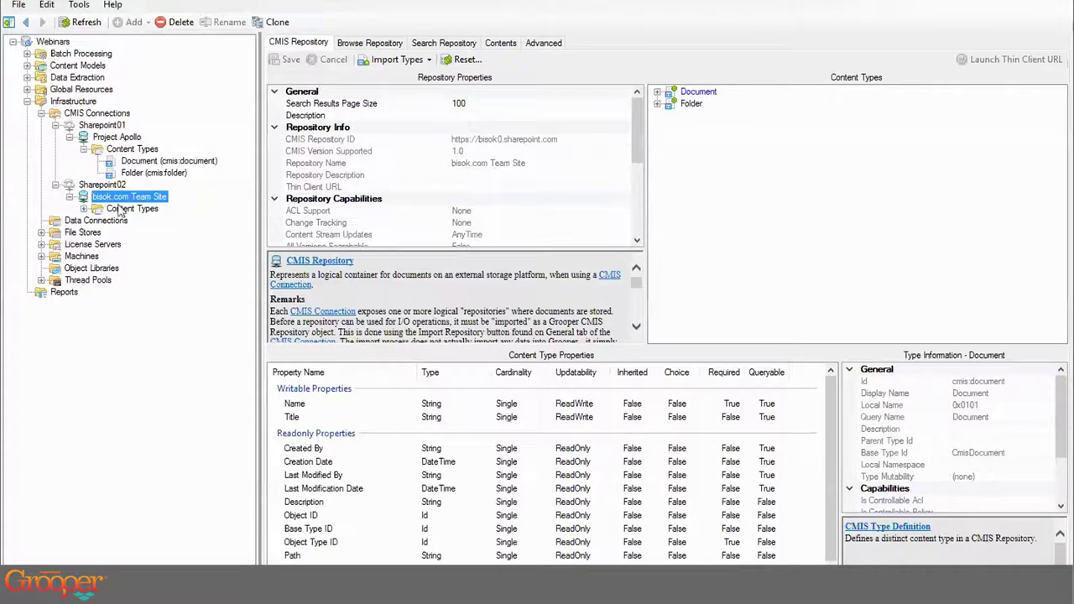
pyautogui.click(84, 209)
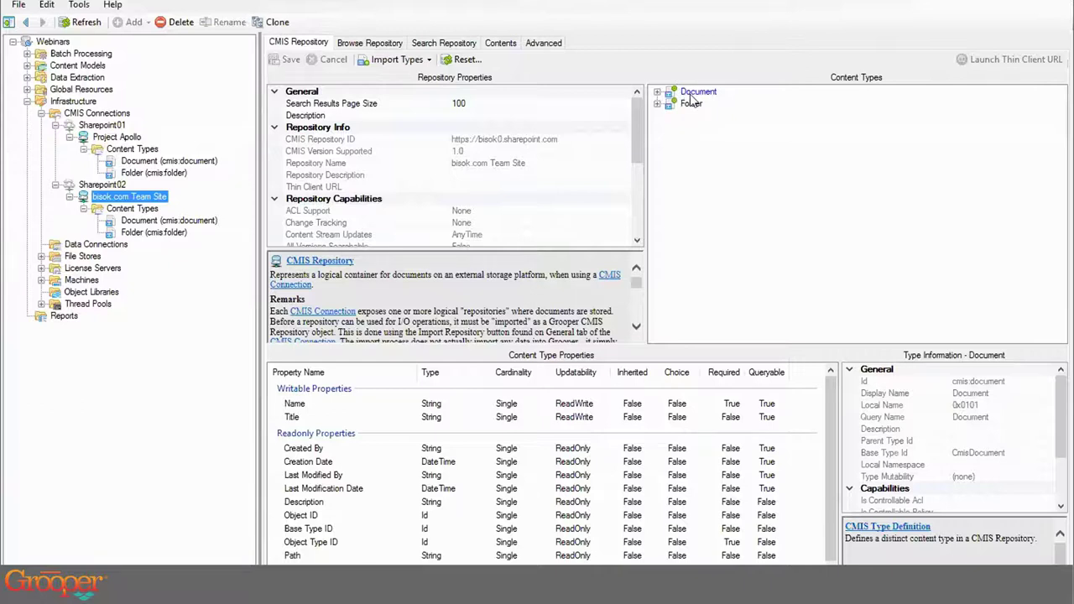
pyautogui.click(658, 92)
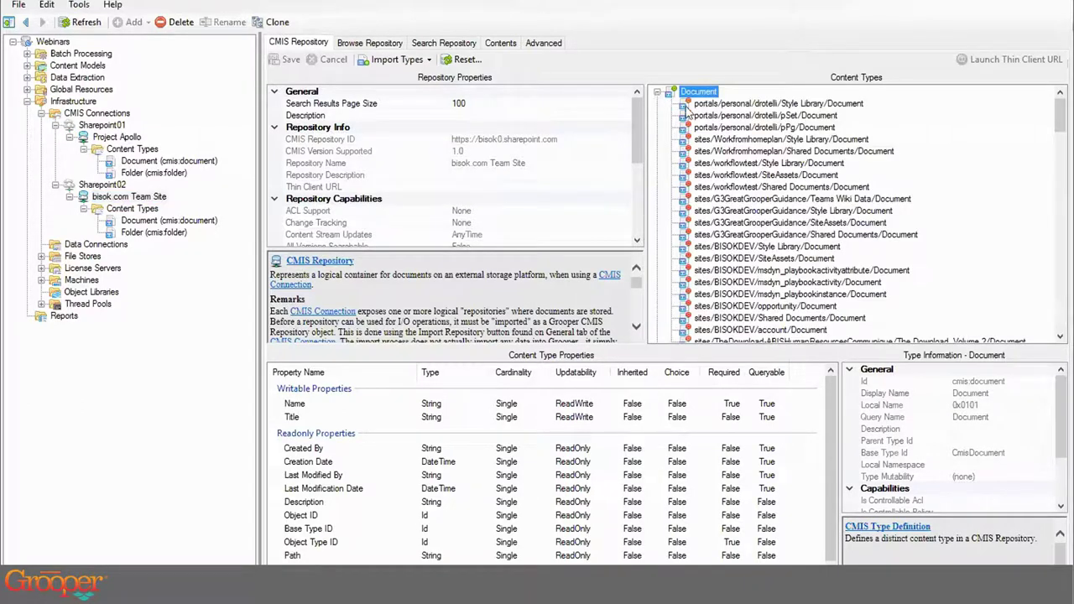
# Browse the subsite library content types, such as sites/ProjectApollo/Shared Documents/Document
pyautogui.scroll(-10, 785, 149)
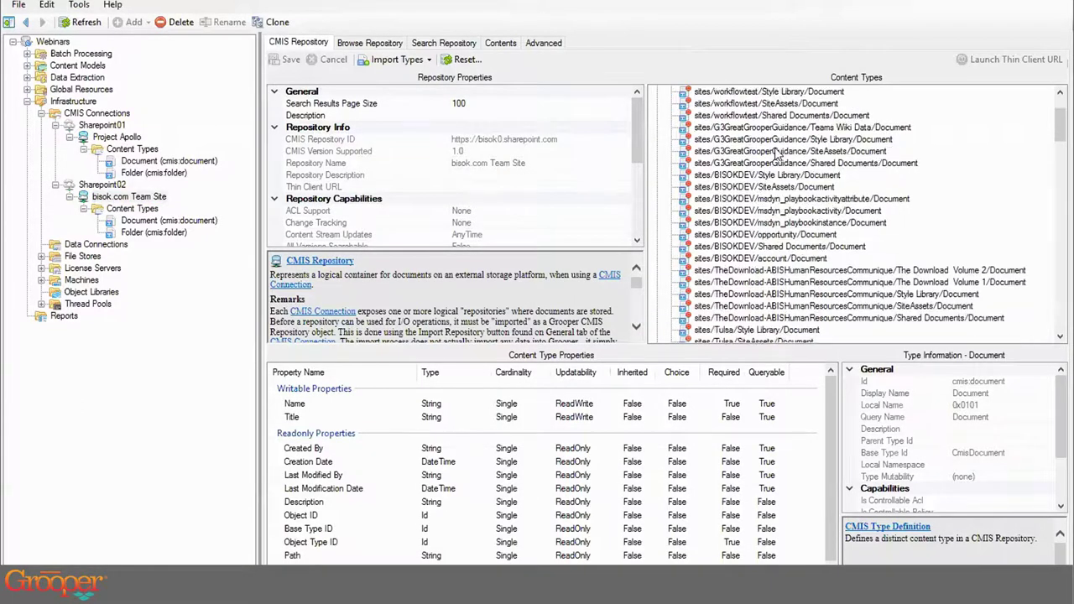
pyautogui.scroll(-10, 777, 151)
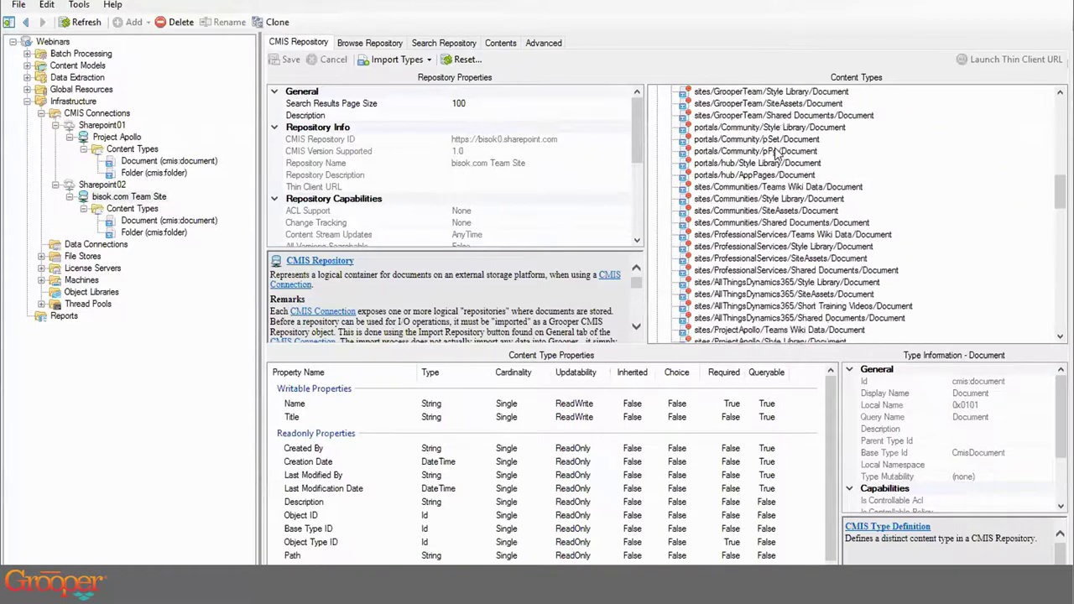
pyautogui.scroll(-7, 777, 151)
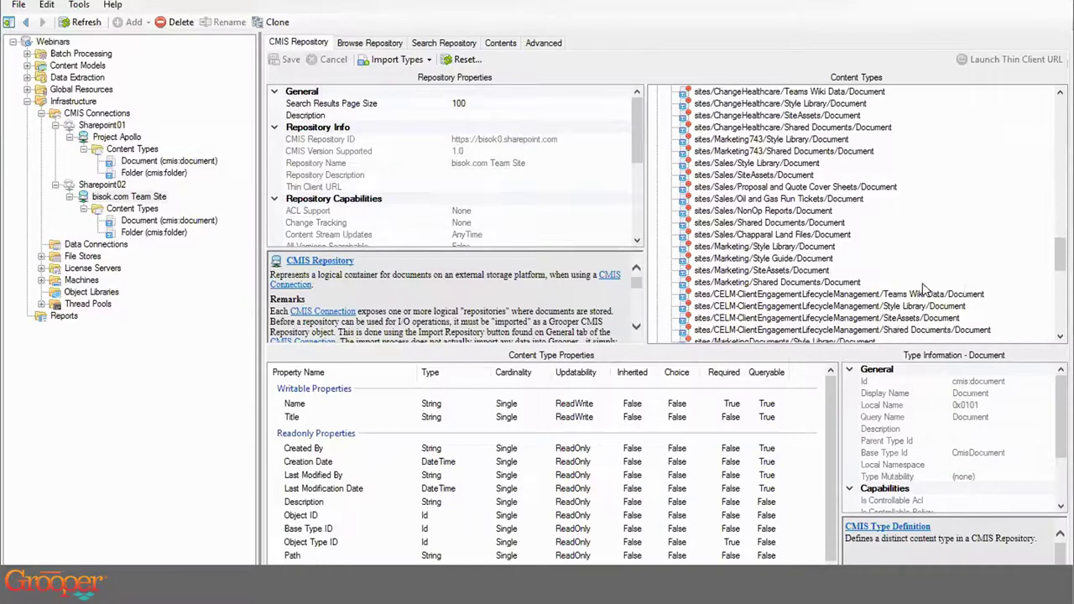
pyautogui.scroll(-1, 842, 245)
pyautogui.scroll(6, 840, 243)
pyautogui.scroll(-8, 835, 244)
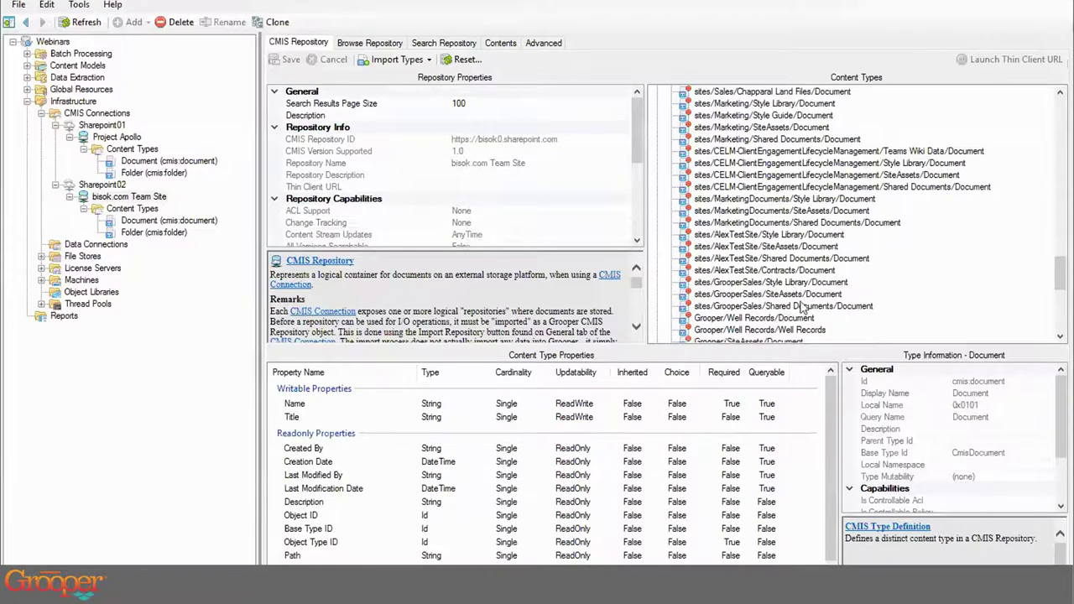
pyautogui.scroll(-1, 831, 288)
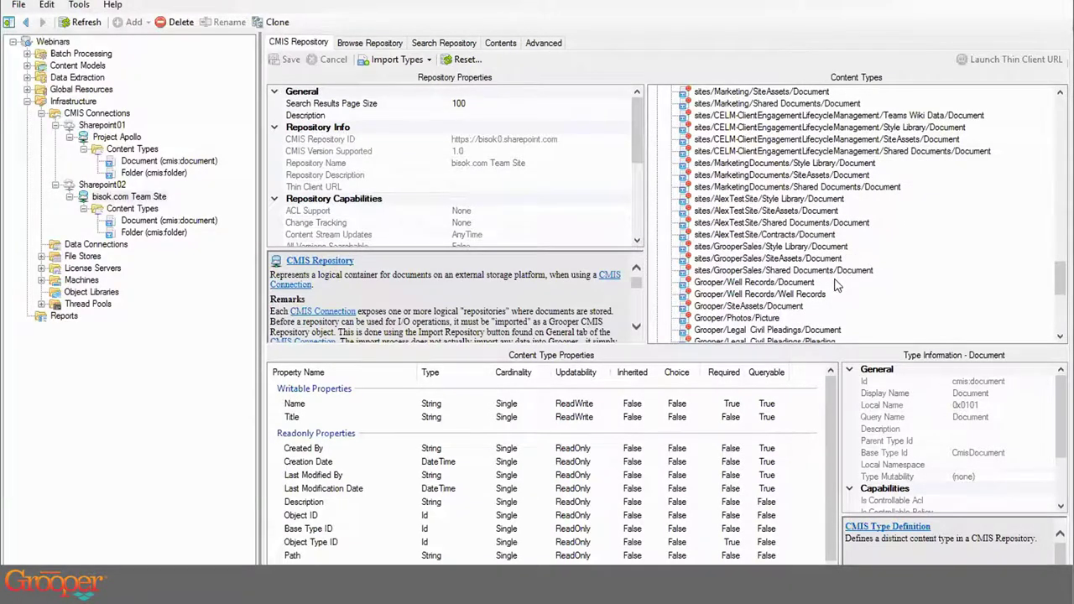
pyautogui.scroll(-5, 835, 286)
pyautogui.scroll(-2, 835, 286)
pyautogui.scroll(8, 835, 285)
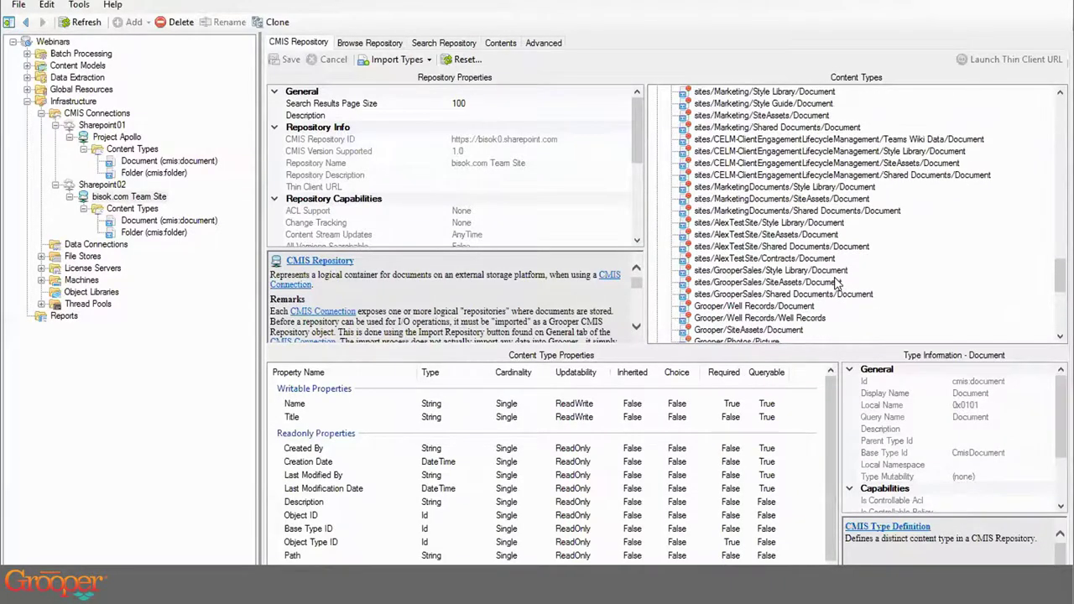
pyautogui.scroll(3, 795, 291)
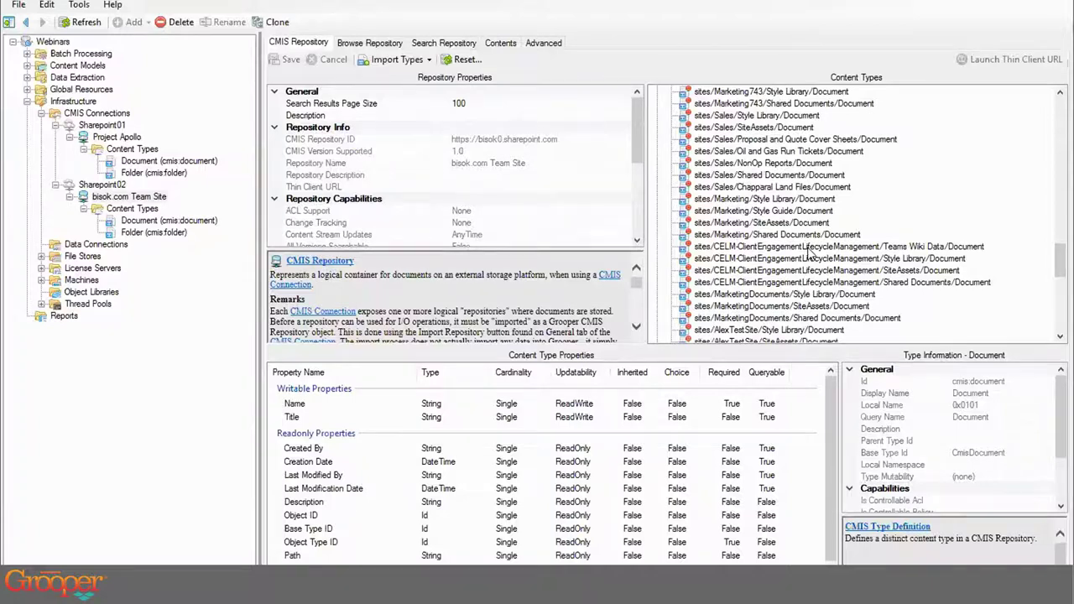
pyautogui.scroll(2, 809, 252)
pyautogui.scroll(-5, 806, 269)
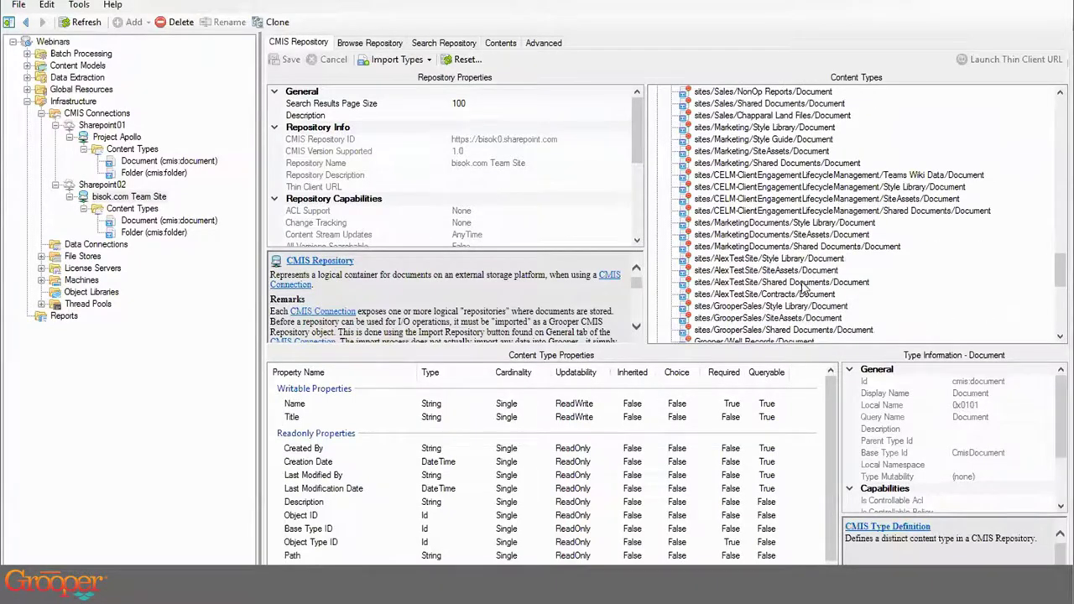
pyautogui.scroll(-2, 803, 288)
pyautogui.scroll(-6, 802, 287)
pyautogui.scroll(-8, 803, 285)
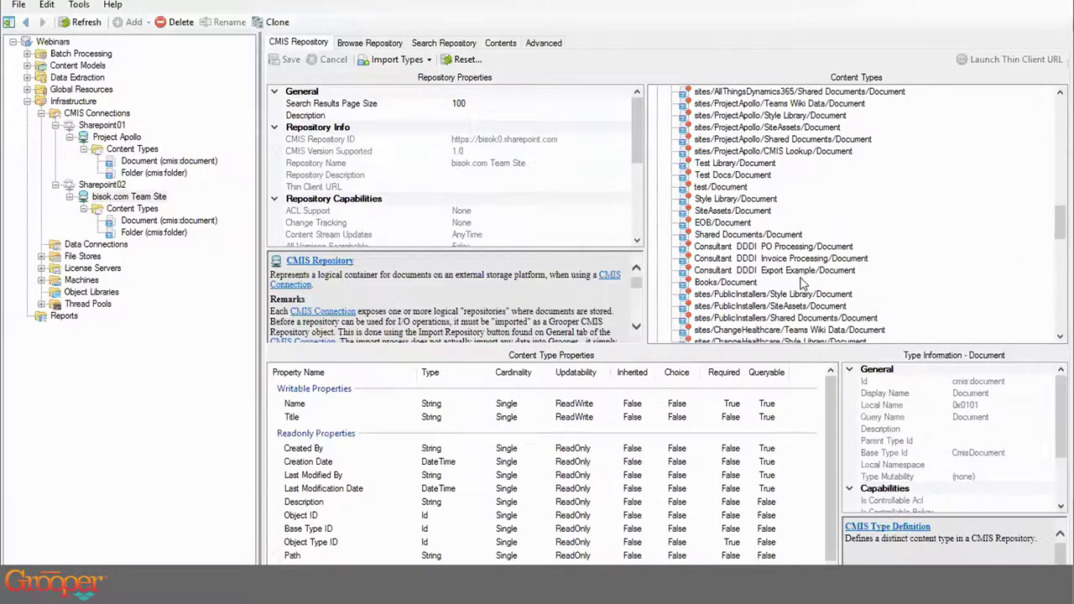
pyautogui.scroll(4, 802, 284)
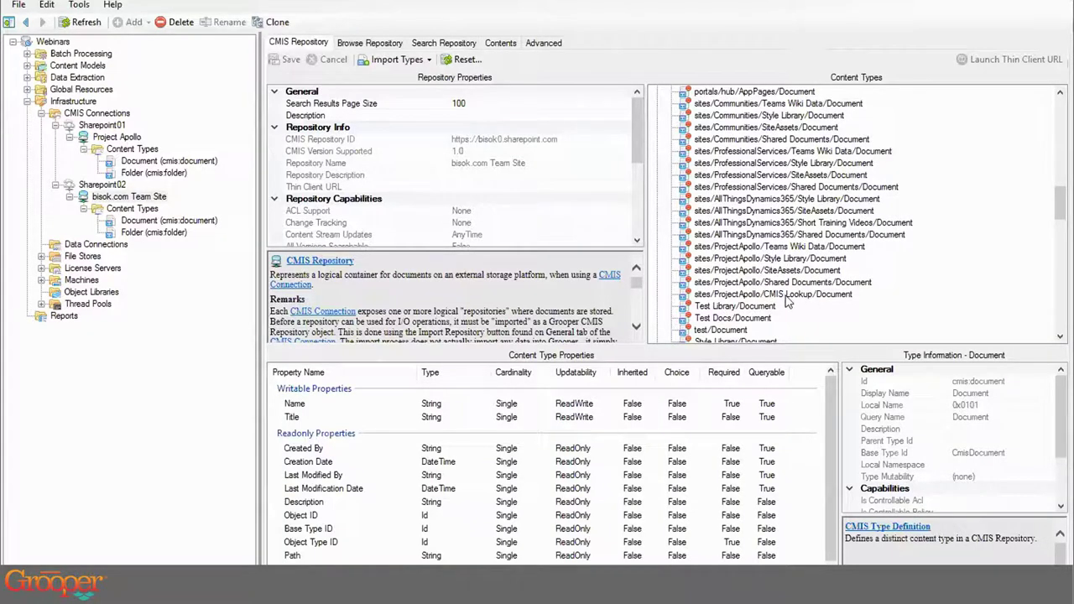
# Show sites/ProjectApollo/CMIS Lookup/Document's properties: Employee ID, First Name, Last Name, SSN
pyautogui.click(774, 299)
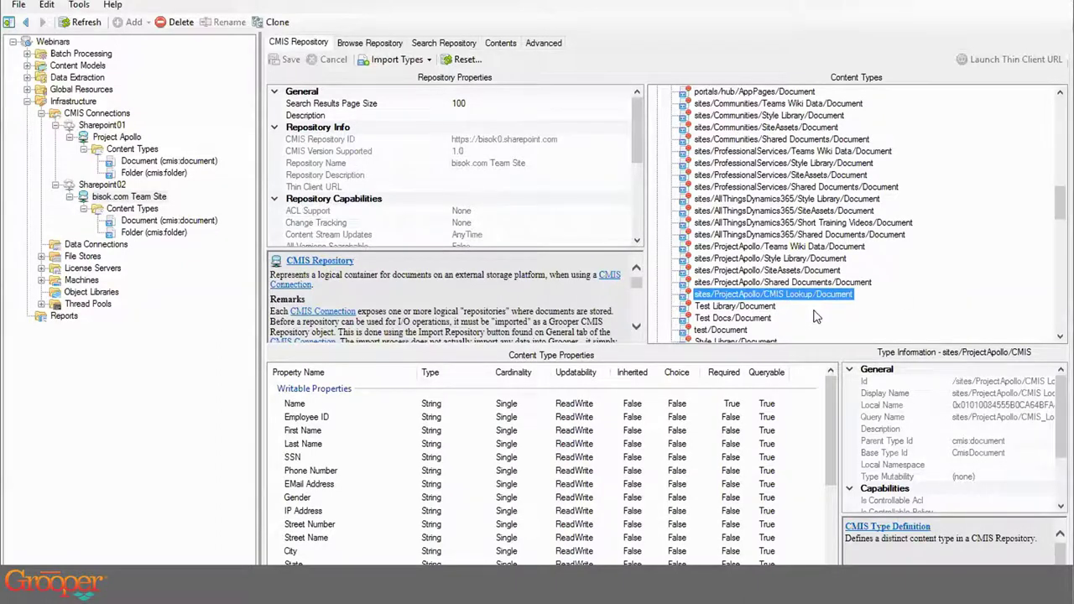
pyautogui.click(137, 413)
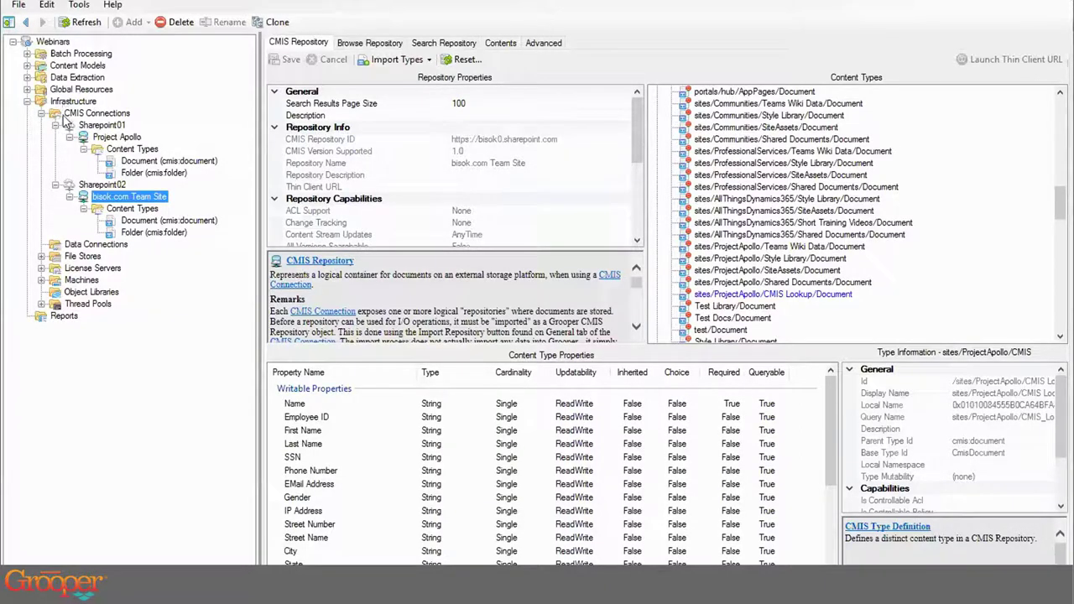
# Open the CMIS Lookup data model (Employee_ID through ZIP), widen its preview, and select Lookups
pyautogui.click(27, 67)
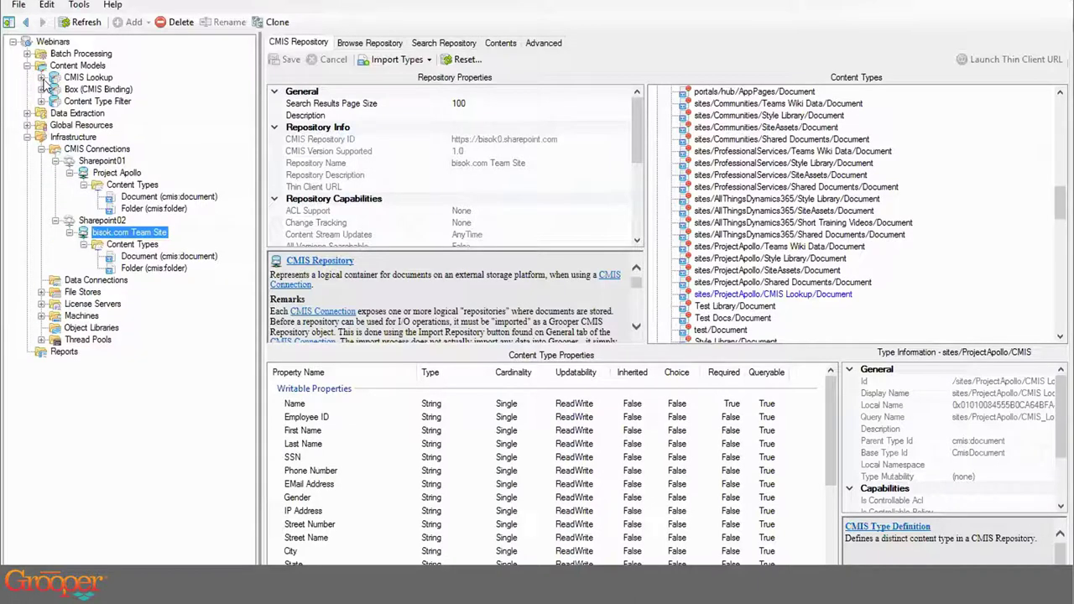
pyautogui.click(41, 77)
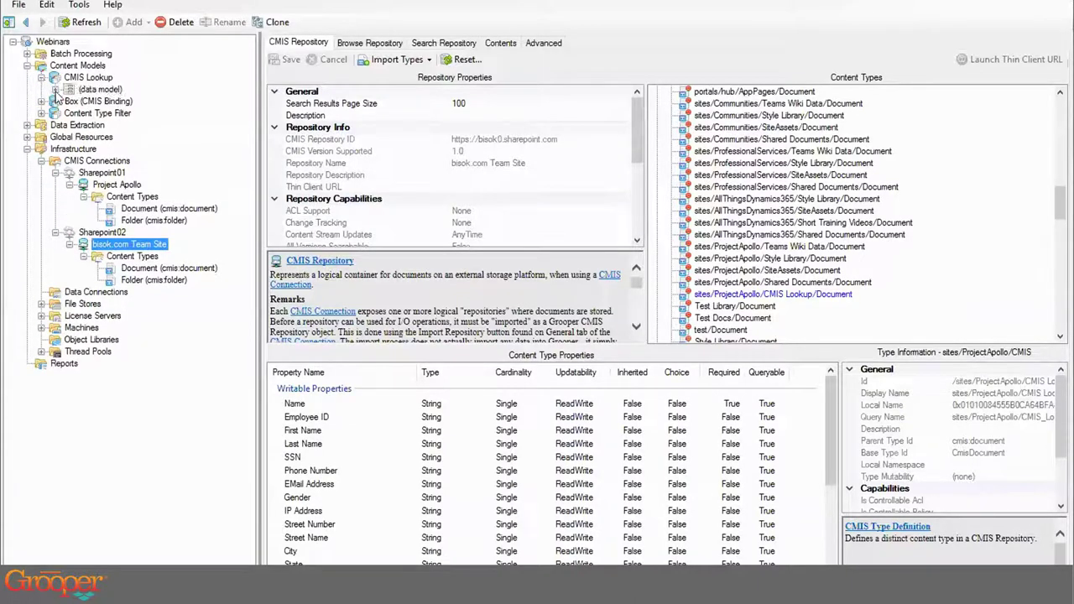
pyautogui.click(55, 89)
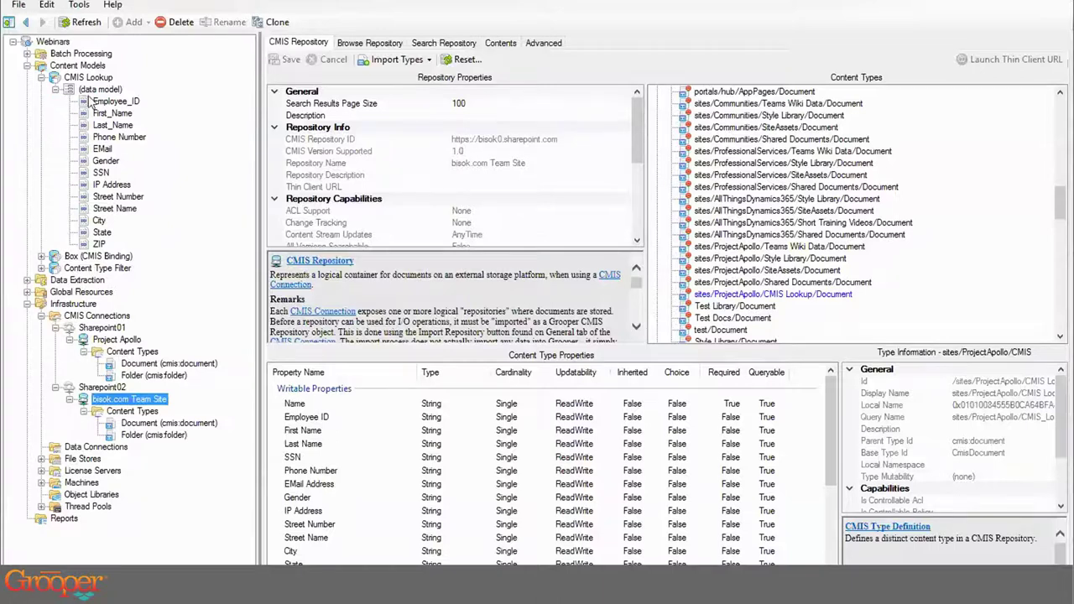
pyautogui.click(94, 89)
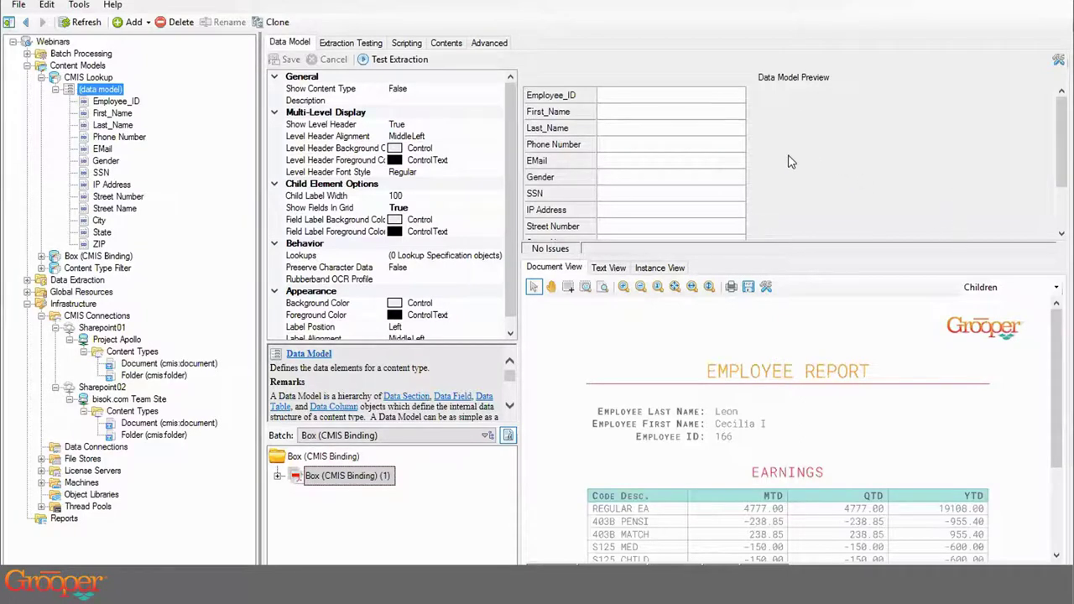
pyautogui.scroll(-2, 781, 163)
pyautogui.scroll(2, 781, 170)
pyautogui.scroll(-2, 643, 151)
pyautogui.scroll(2, 648, 209)
pyautogui.moveTo(774, 255); pyautogui.dragTo(779, 291)
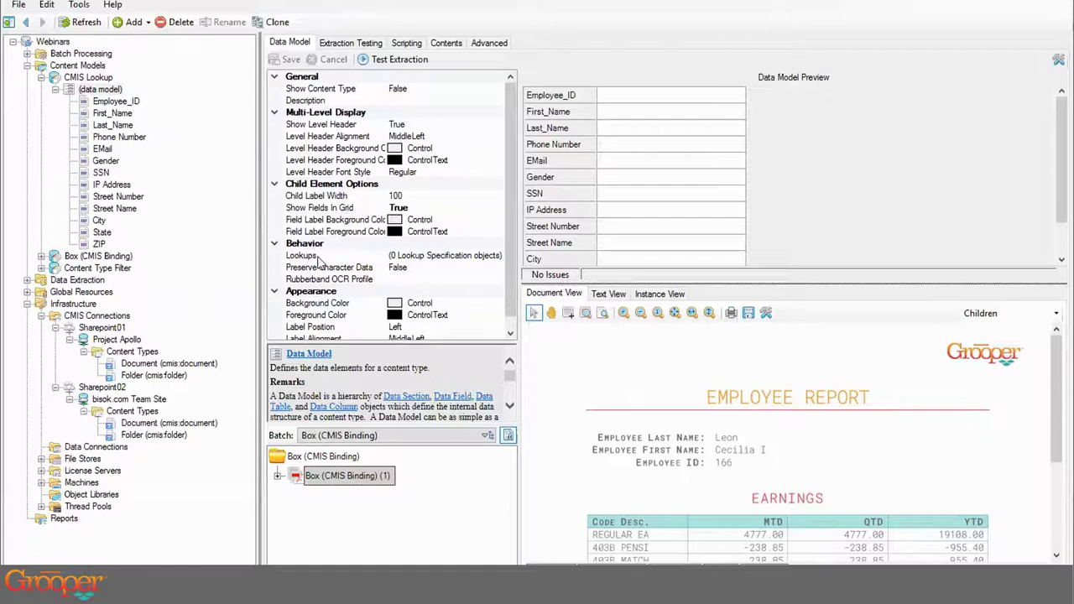
pyautogui.click(318, 258)
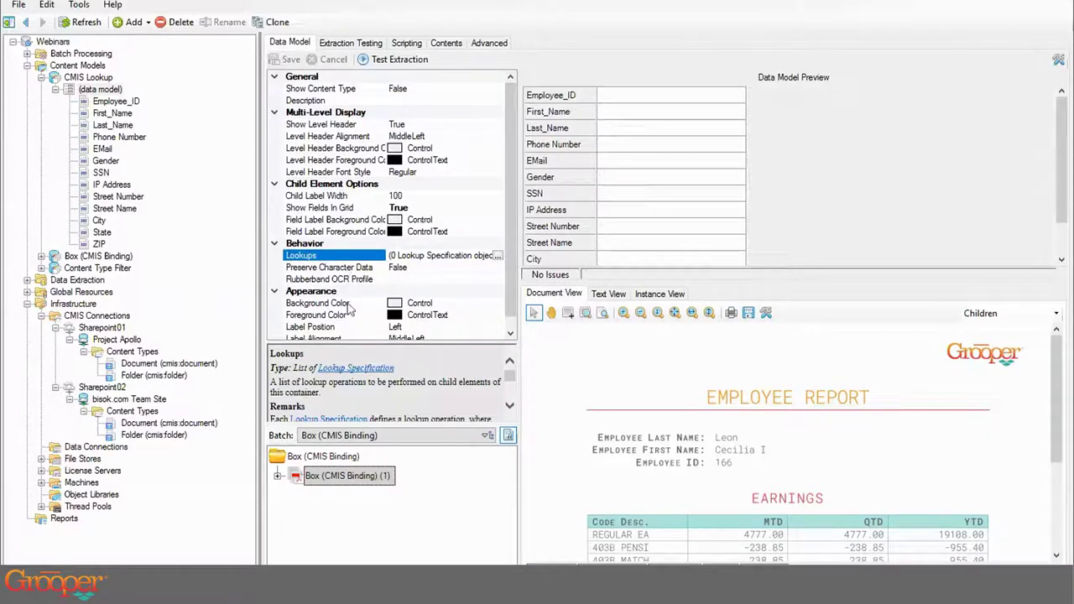
# Add a CMIS Lookup whose Repository is Sharepoint02 > bisok.com Team Site
pyautogui.click(498, 257)
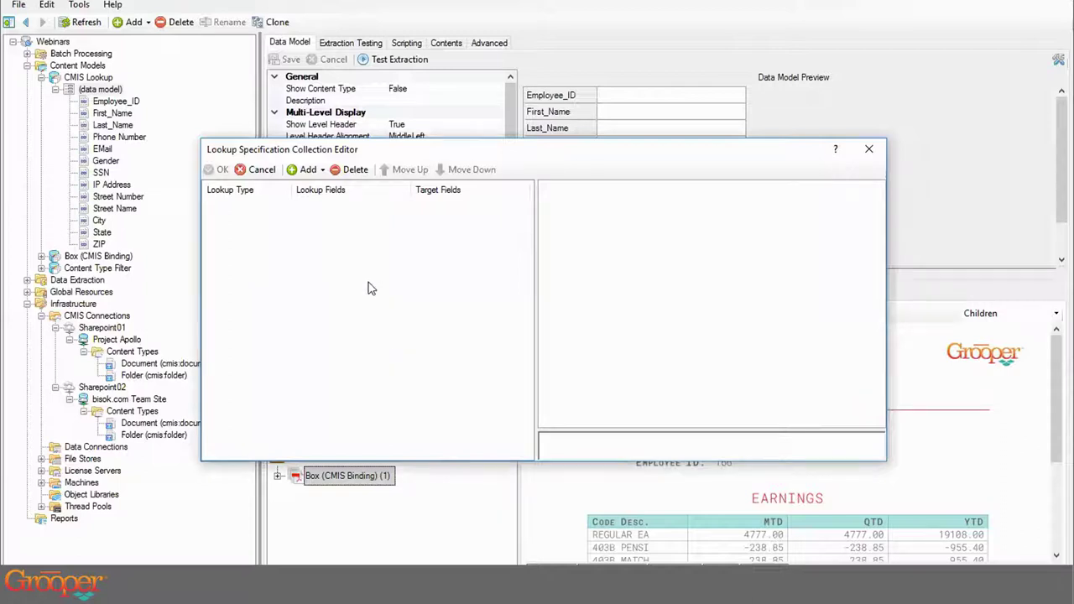
pyautogui.click(312, 177)
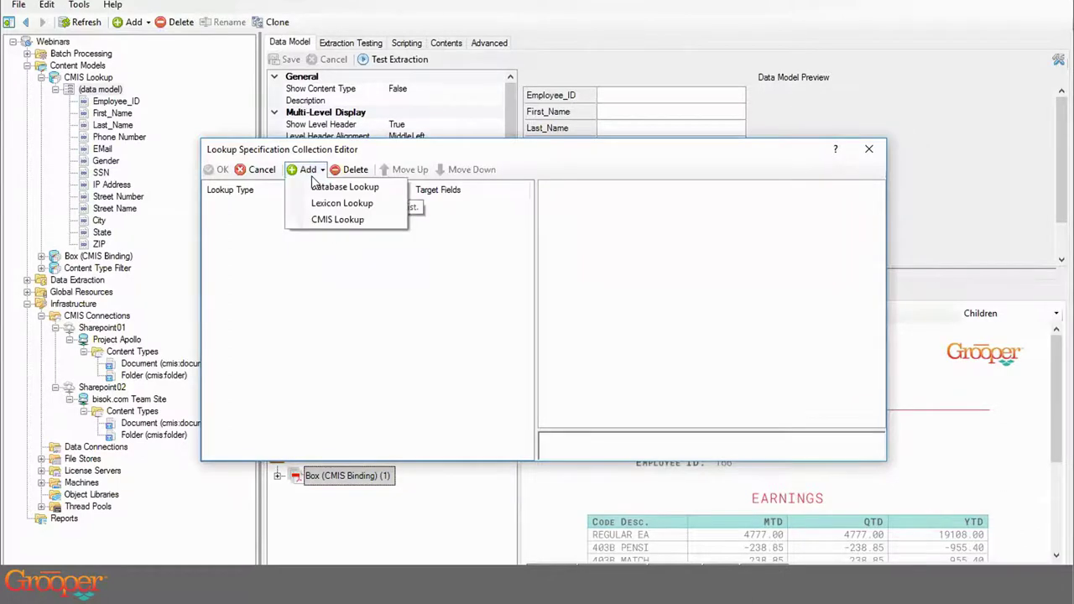
pyautogui.click(372, 223)
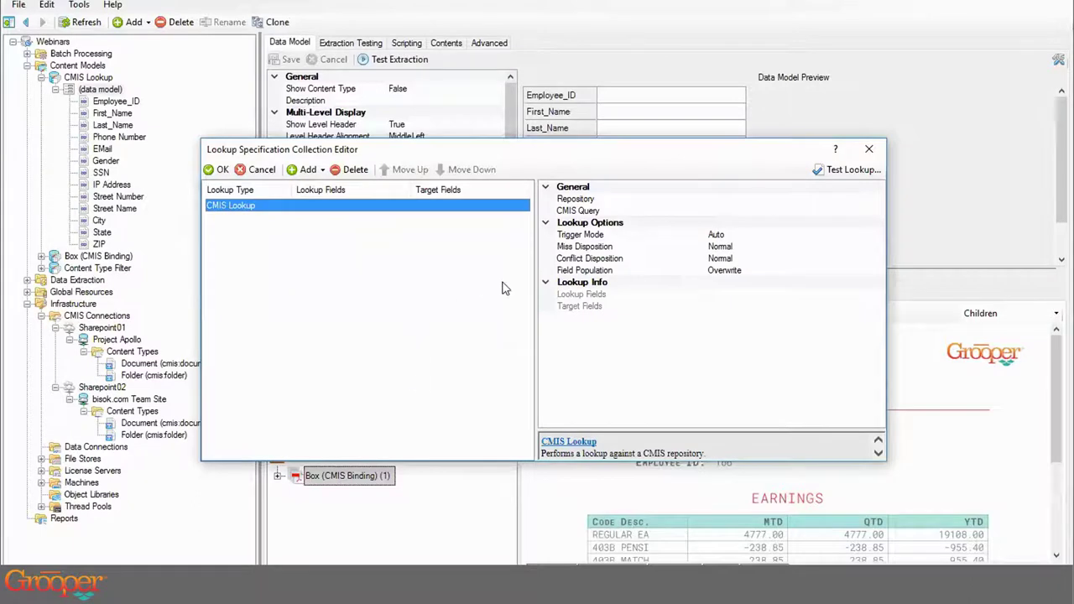
pyautogui.click(702, 202)
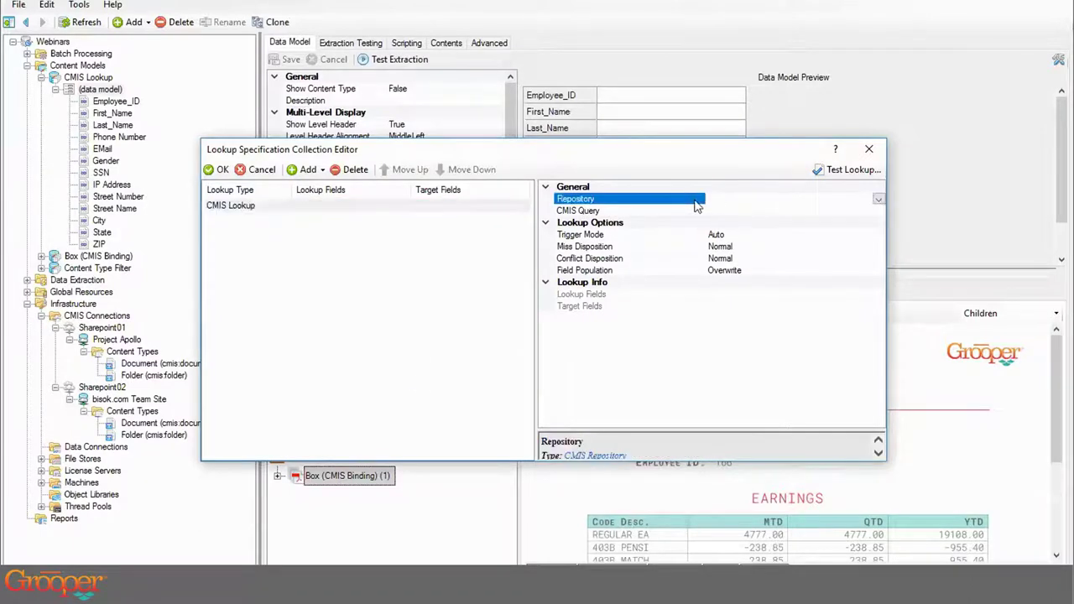
pyautogui.click(878, 199)
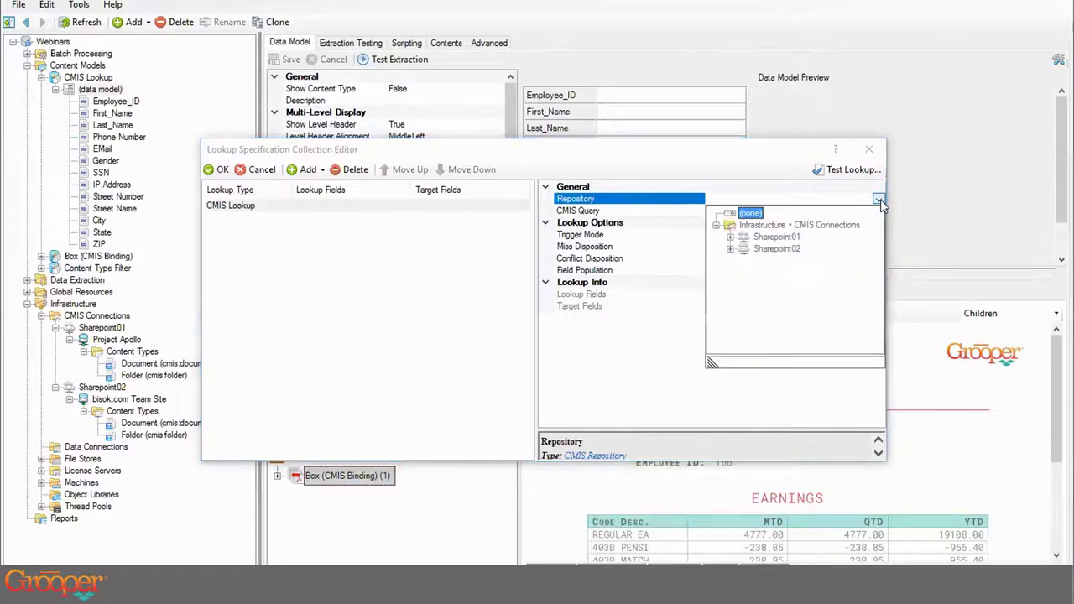
pyautogui.click(730, 250)
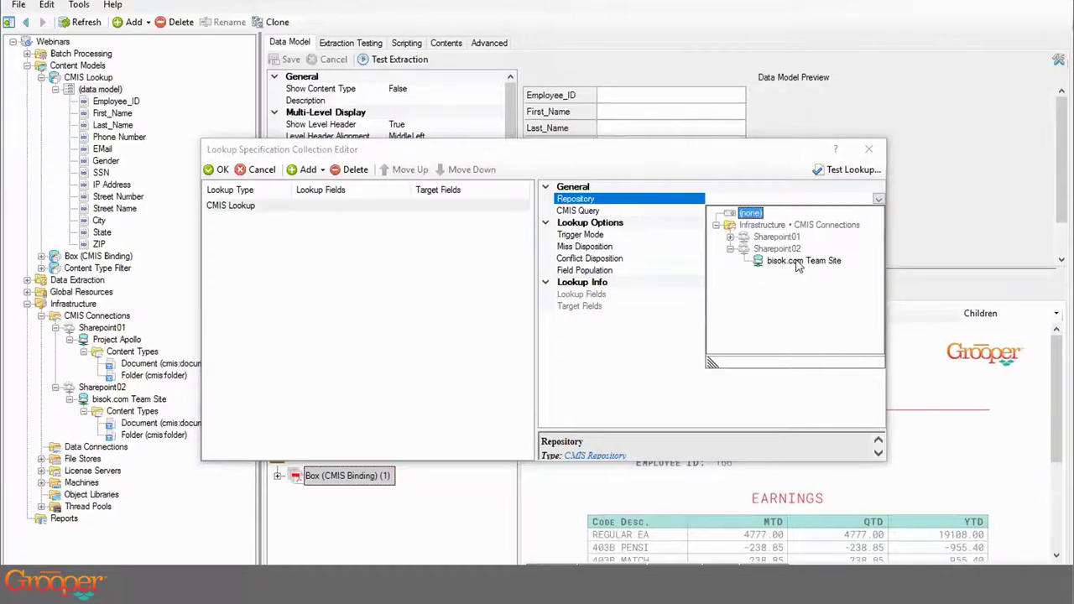
pyautogui.click(797, 262)
pyautogui.click(667, 211)
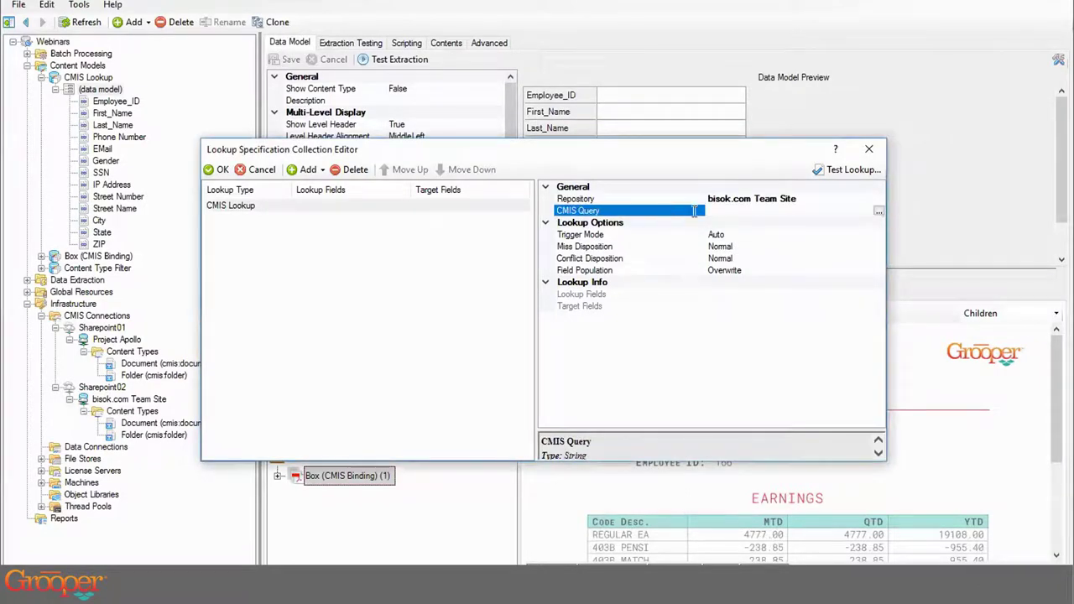
# Start a draft CMIS query with SELECT and browse the FROM suggestions
pyautogui.click(879, 212)
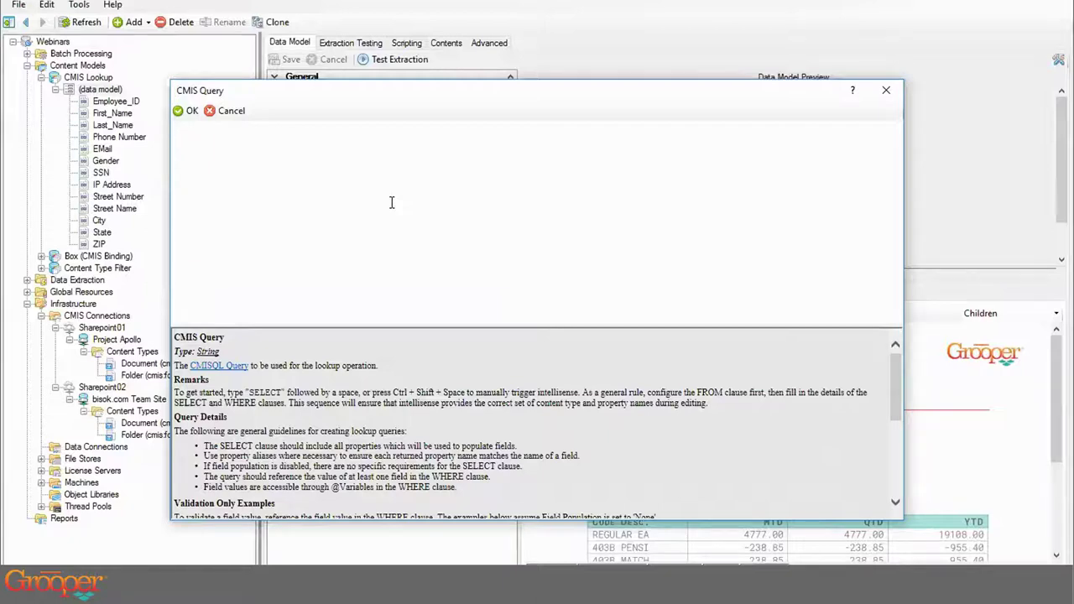
pyautogui.write('s')
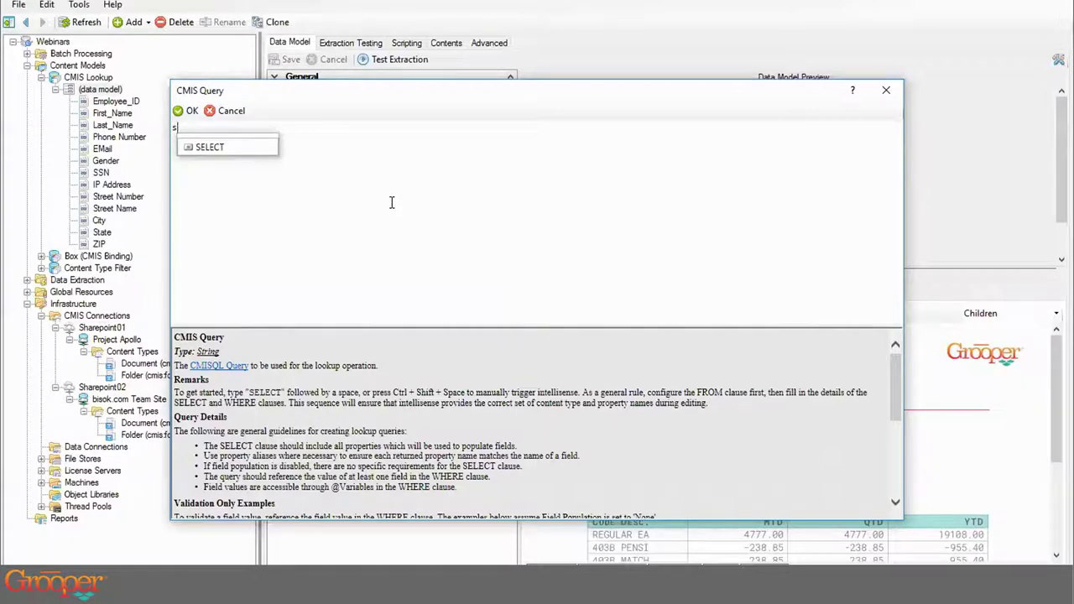
pyautogui.press('Down')
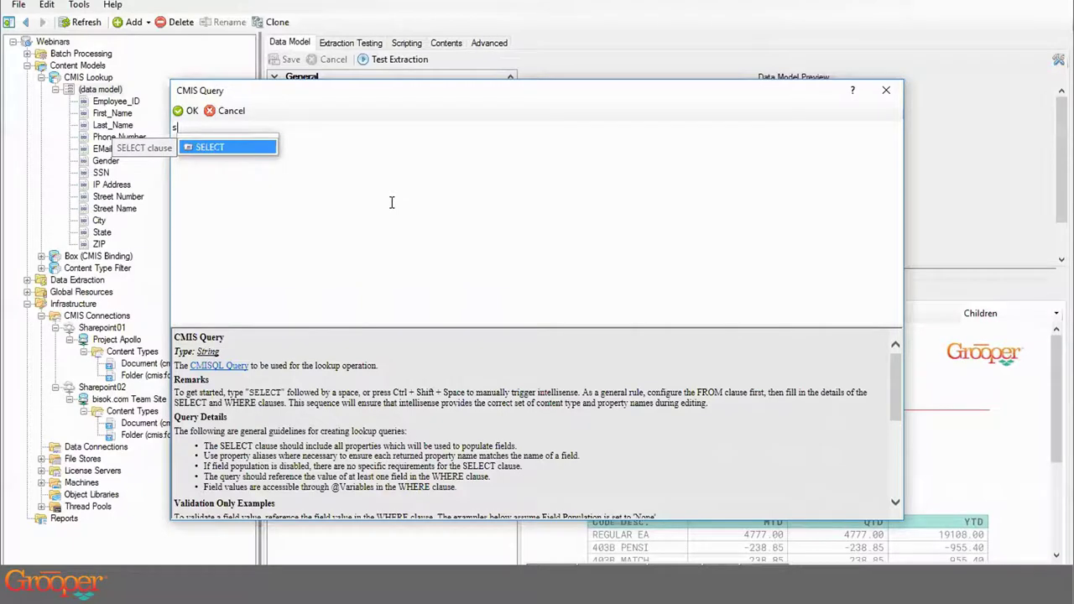
pyautogui.press('Return')
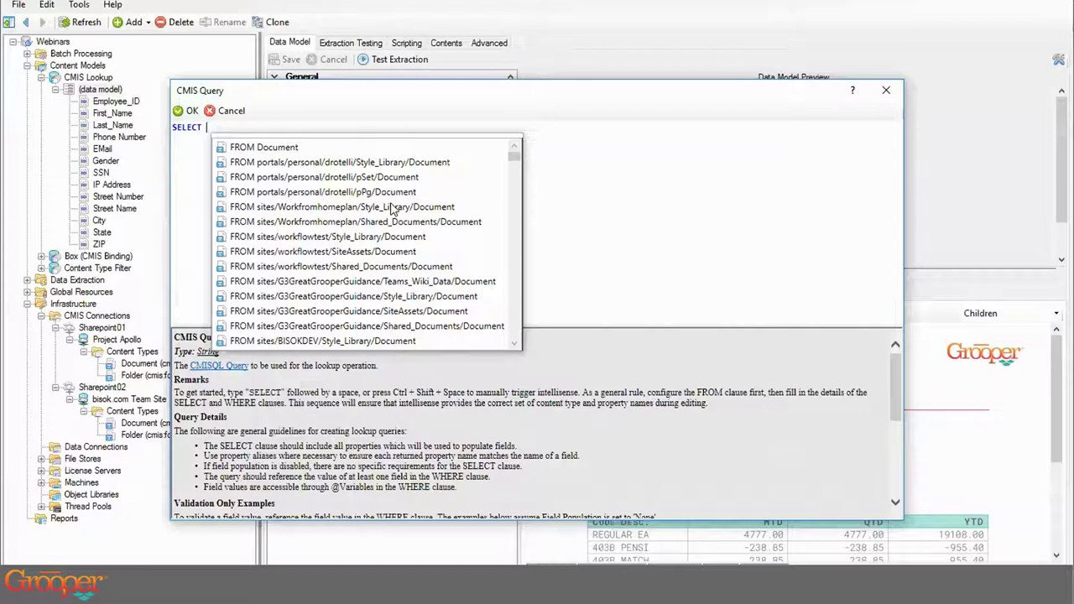
pyautogui.scroll(-4, 391, 208)
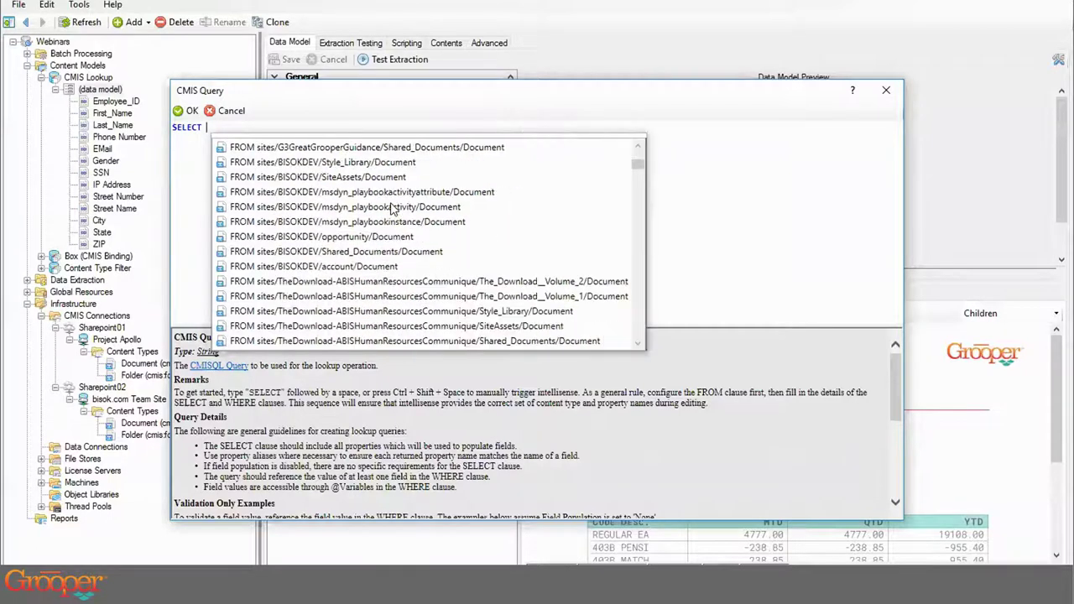
pyautogui.scroll(-9, 391, 210)
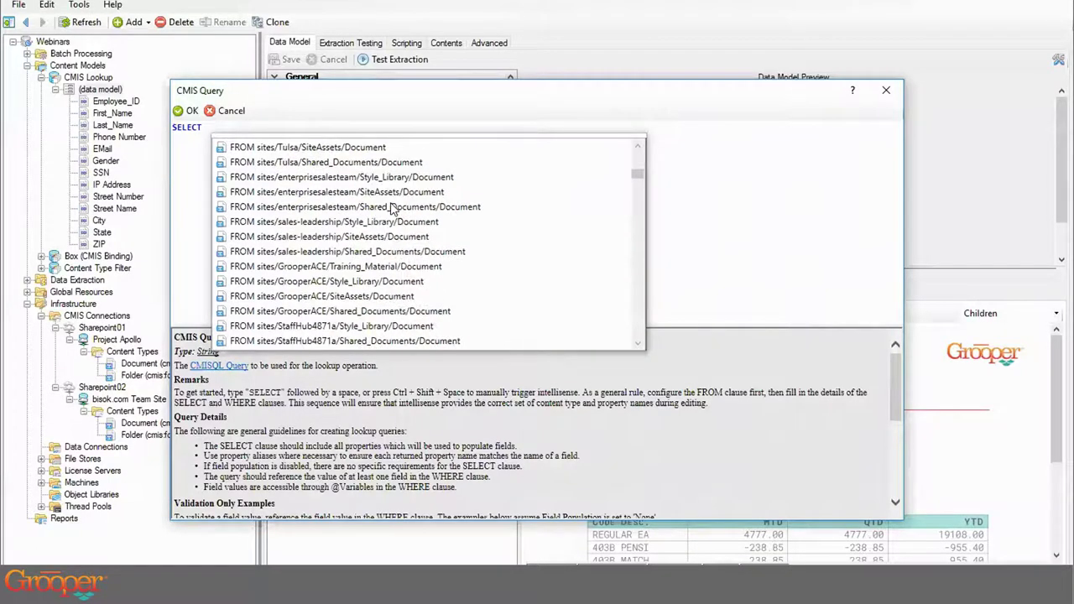
pyautogui.scroll(-6, 391, 217)
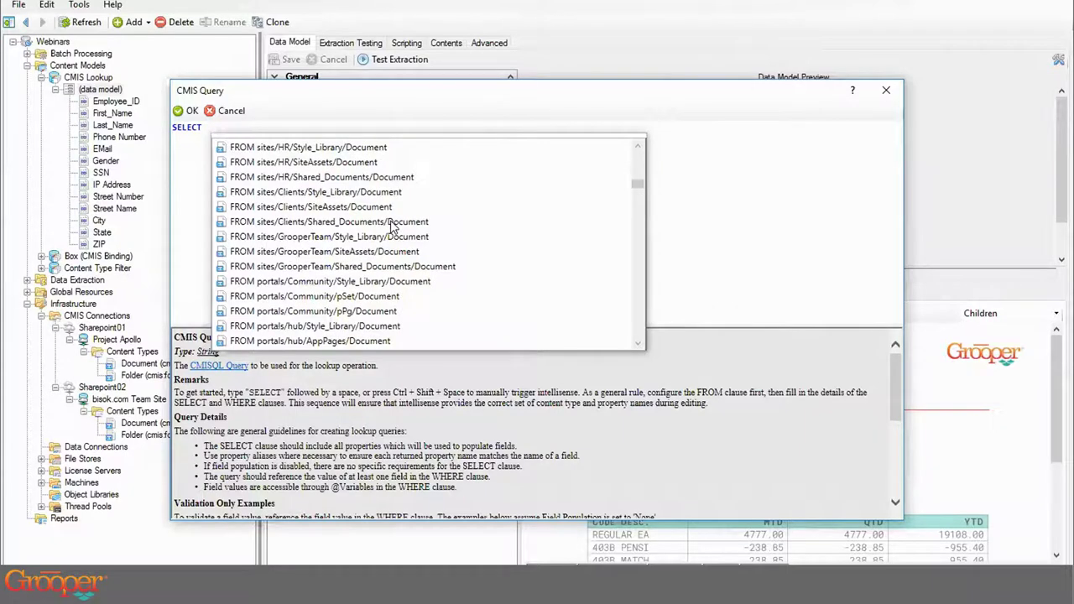
pyautogui.scroll(-4, 391, 225)
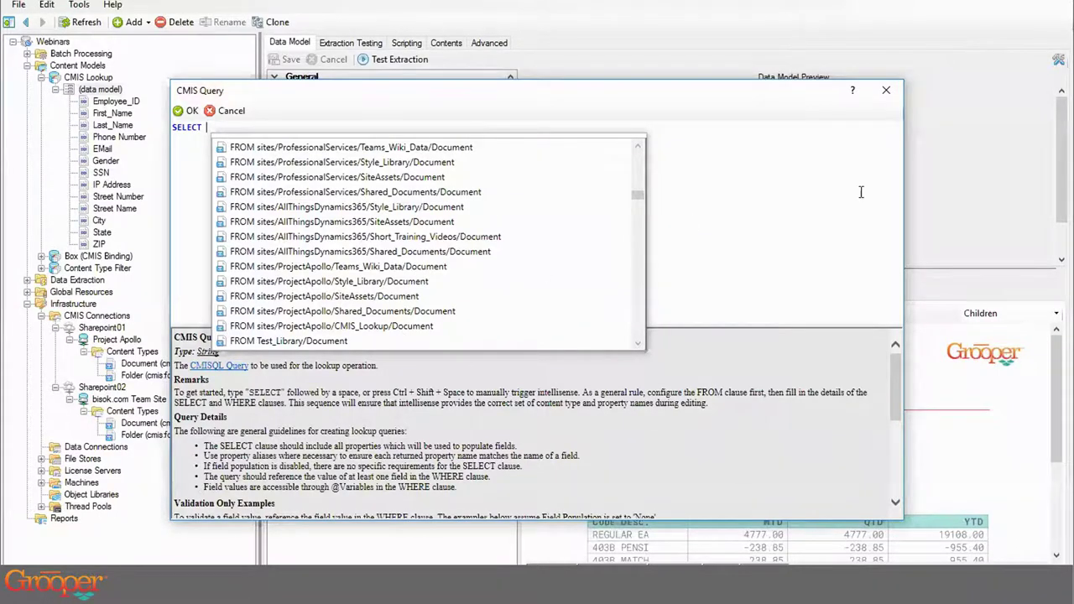
# Cancel the draft query and reopen the Repository dropdown
pyautogui.press('Escape')
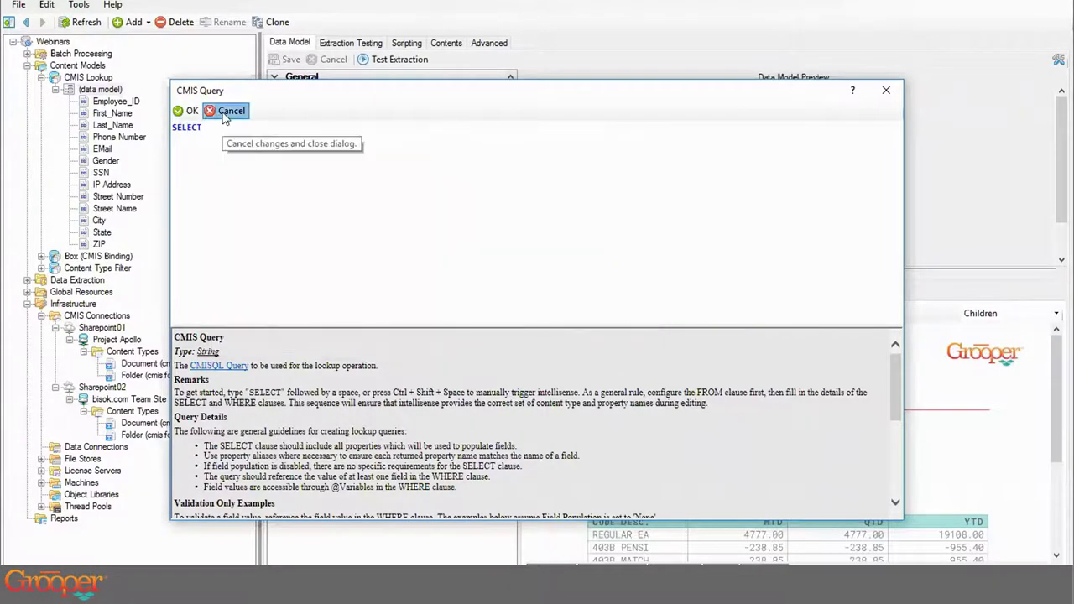
pyautogui.click(227, 111)
pyautogui.click(871, 200)
pyautogui.click(878, 199)
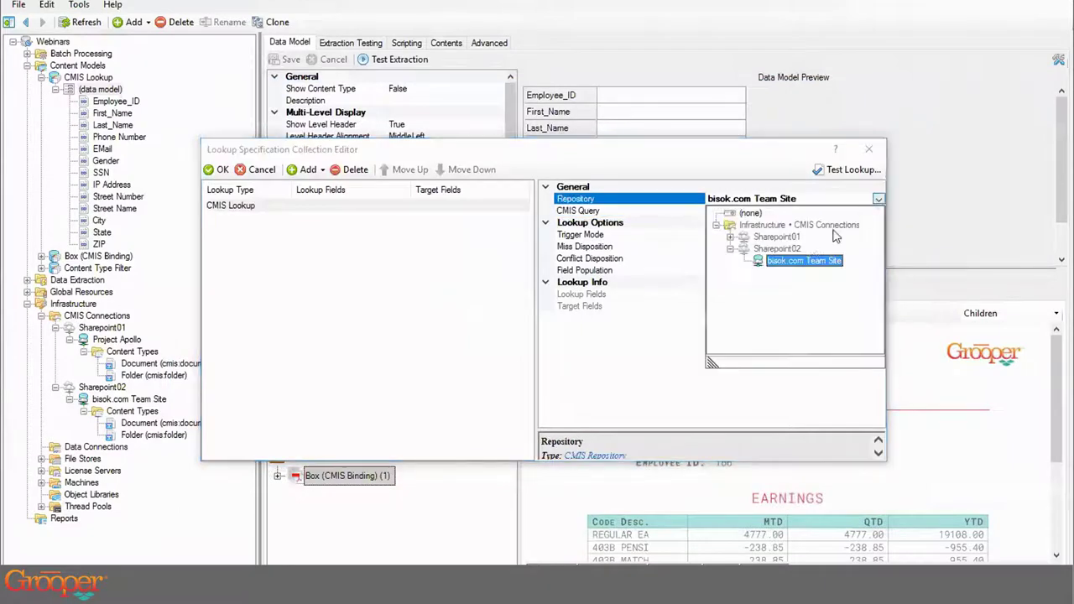
# Switch the lookup's repository to Sharepoint01 > Project Apollo and begin the CMIS query with SELECT
pyautogui.click(730, 248)
pyautogui.click(730, 237)
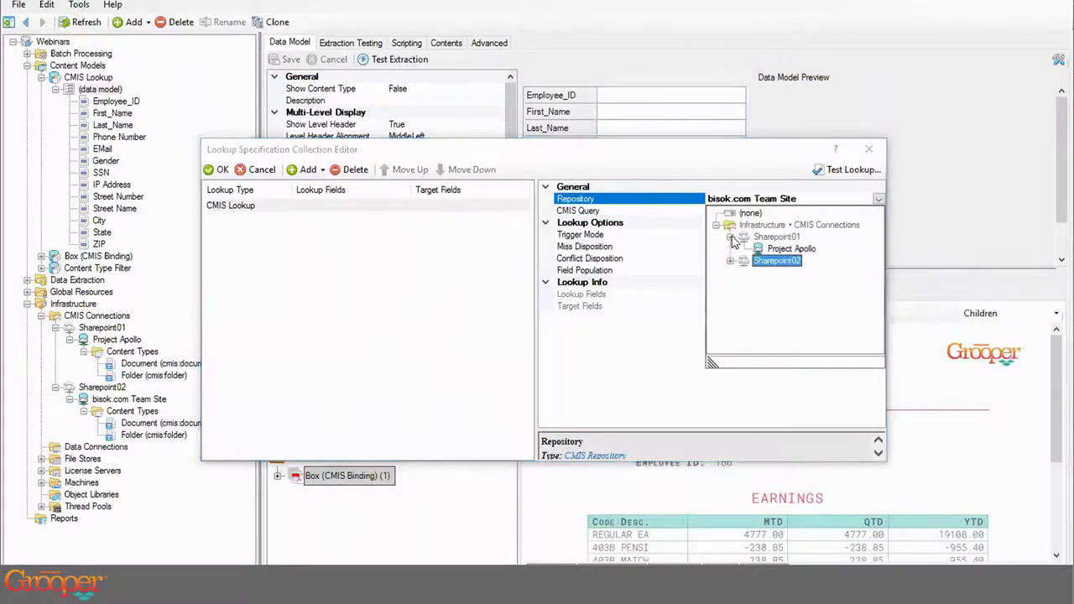
pyautogui.click(792, 249)
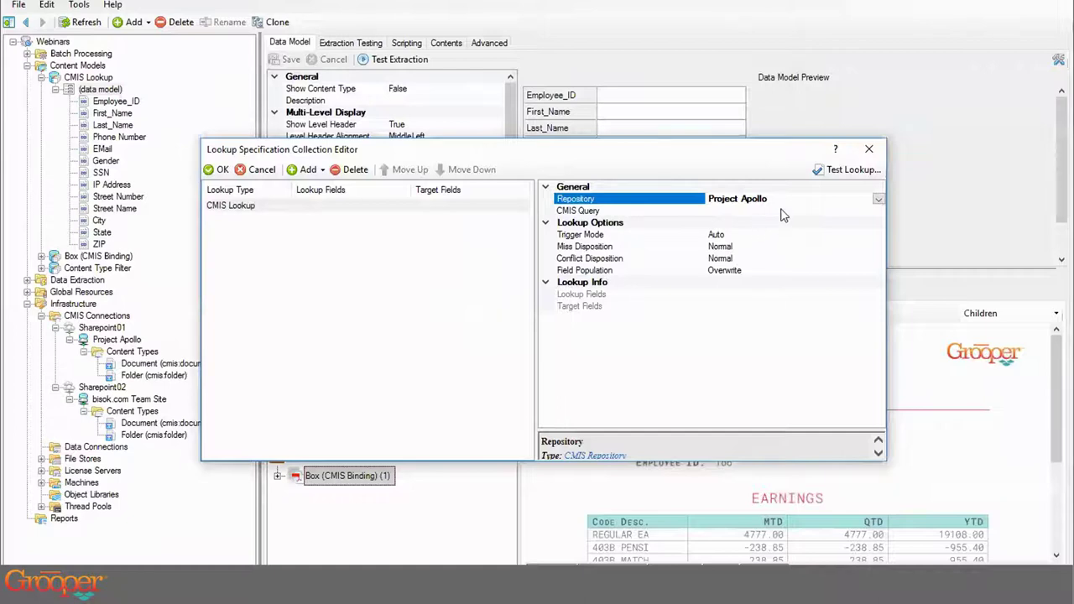
pyautogui.click(782, 210)
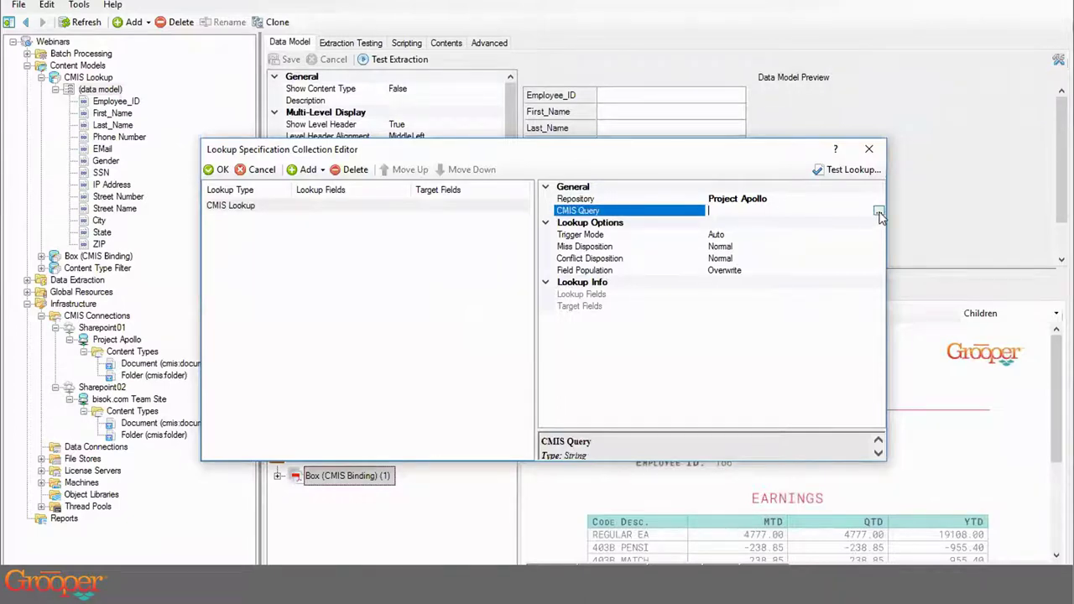
pyautogui.click(878, 211)
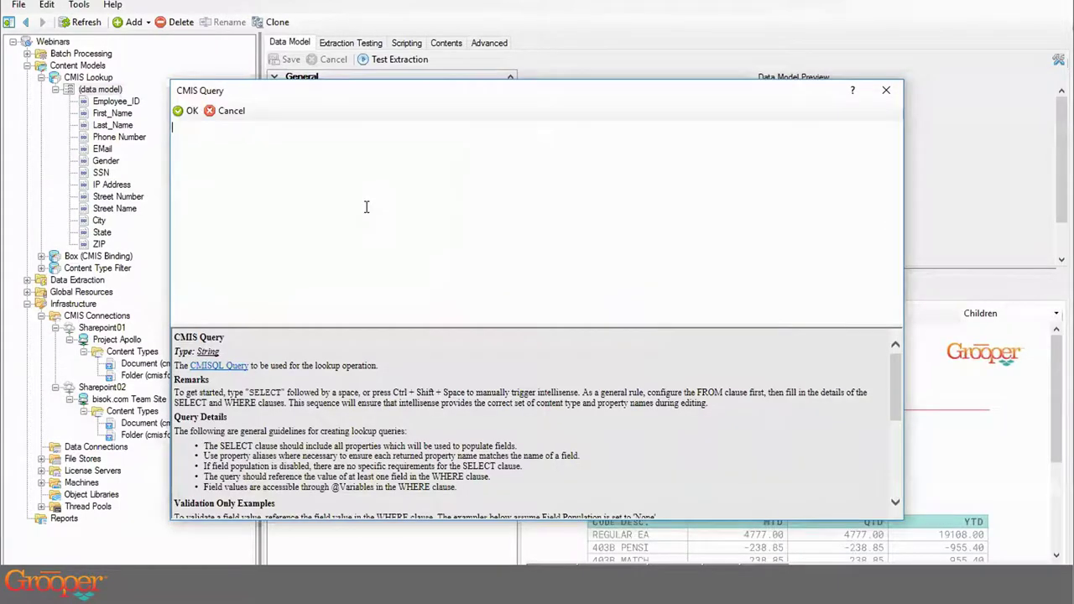
pyautogui.write('SELECT')
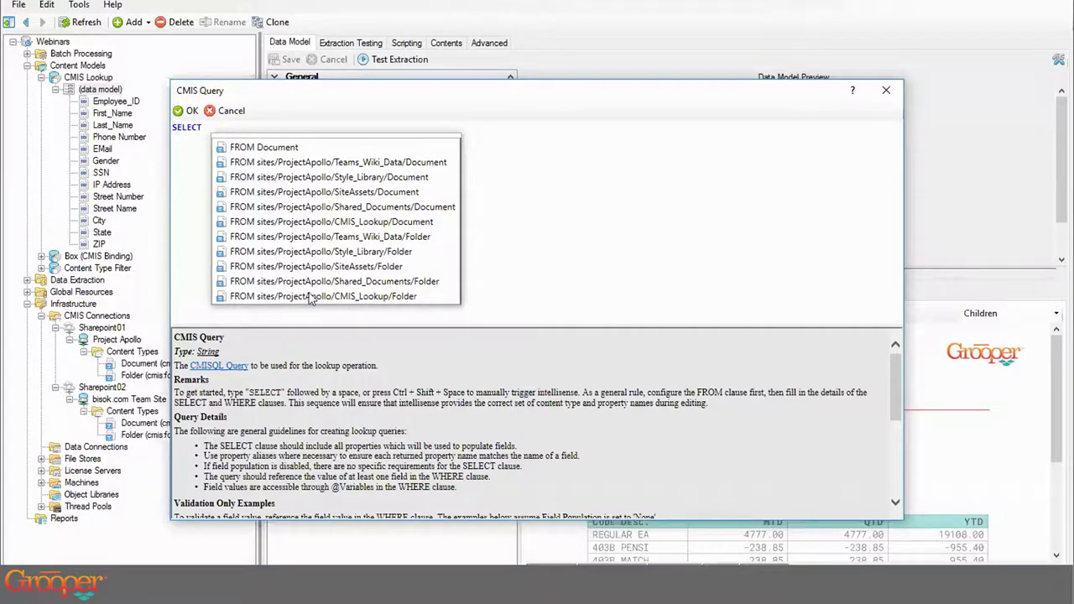
pyautogui.press('Down')
pyautogui.press('Down')
pyautogui.press('Down')
pyautogui.press('Down')
pyautogui.press('Down')
pyautogui.press('Down')
pyautogui.press('Down')
pyautogui.press('Down')
pyautogui.press('Down')
pyautogui.press('Down')
pyautogui.press('Down')
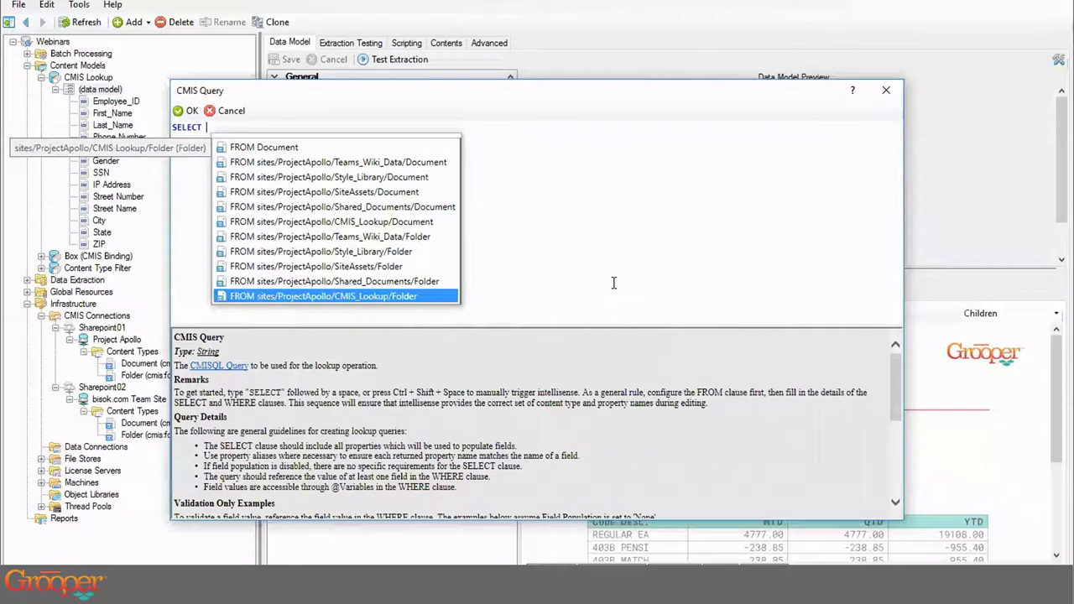
pyautogui.press('Return')
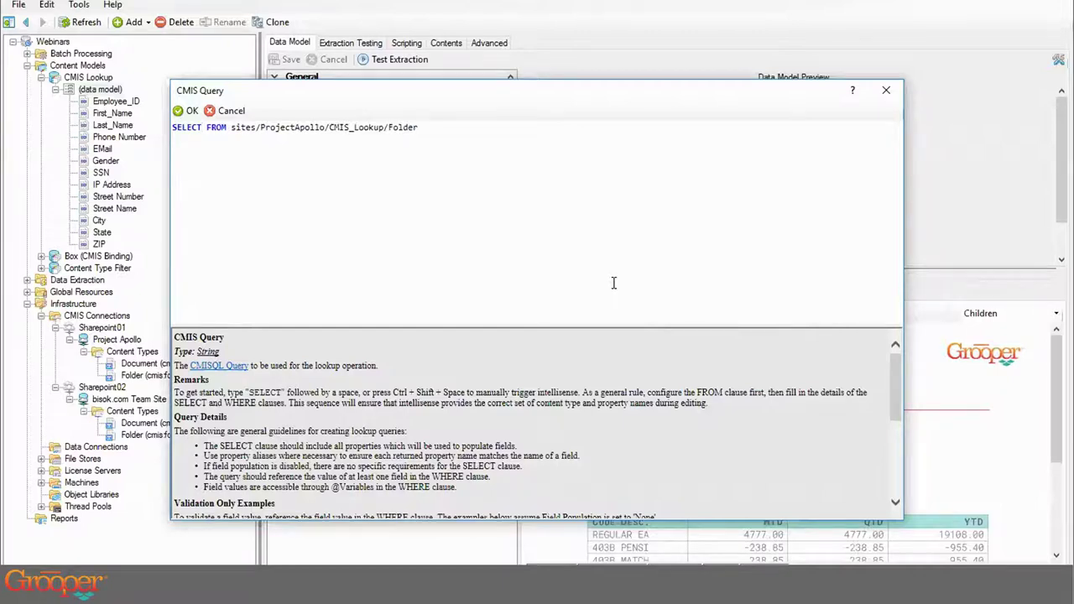
pyautogui.click(203, 128)
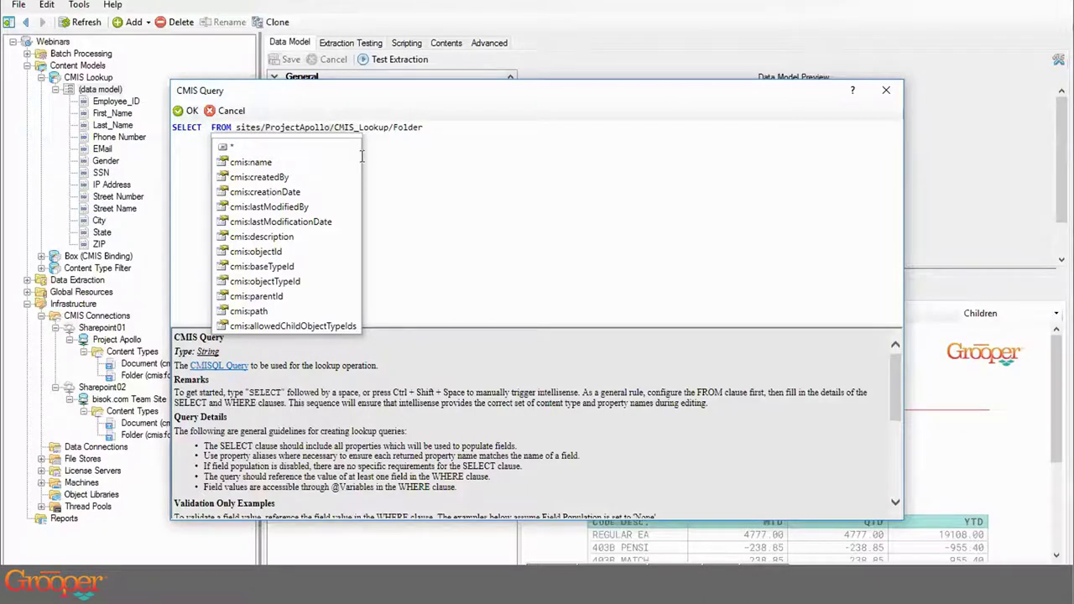
pyautogui.click(430, 133)
pyautogui.moveTo(441, 137); pyautogui.dragTo(228, 141)
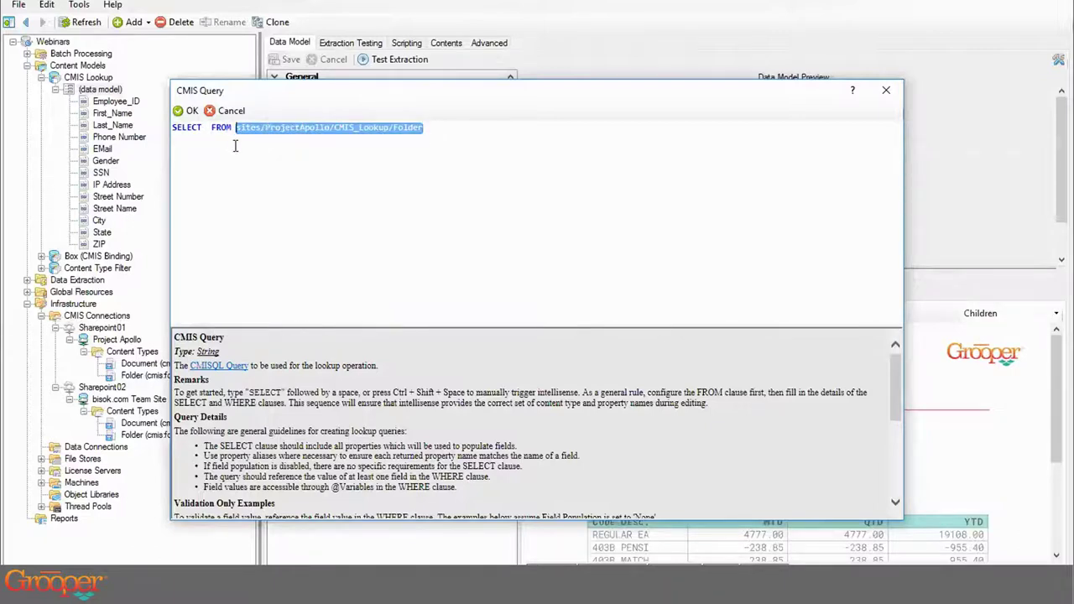
pyautogui.press('BackSpace')
pyautogui.press('BackSpace')
pyautogui.press('BackSpace')
pyautogui.press('BackSpace')
pyautogui.press('BackSpace')
pyautogui.press('BackSpace')
pyautogui.press('BackSpace')
pyautogui.press('BackSpace')
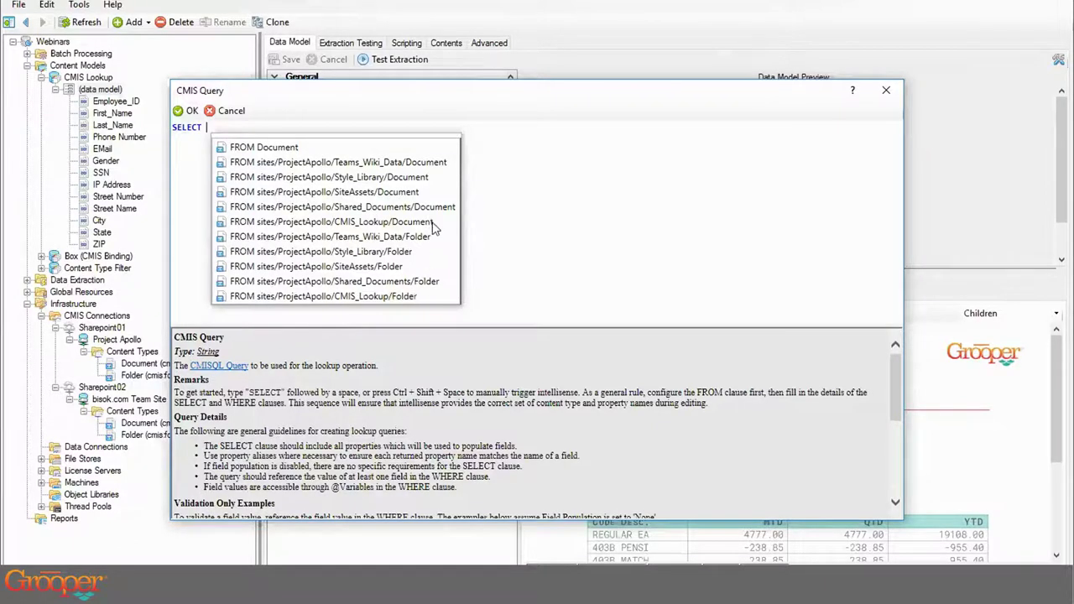
pyautogui.press('Down')
pyautogui.press('Down')
pyautogui.press('Down')
pyautogui.press('Down')
pyautogui.press('Down')
pyautogui.press('Down')
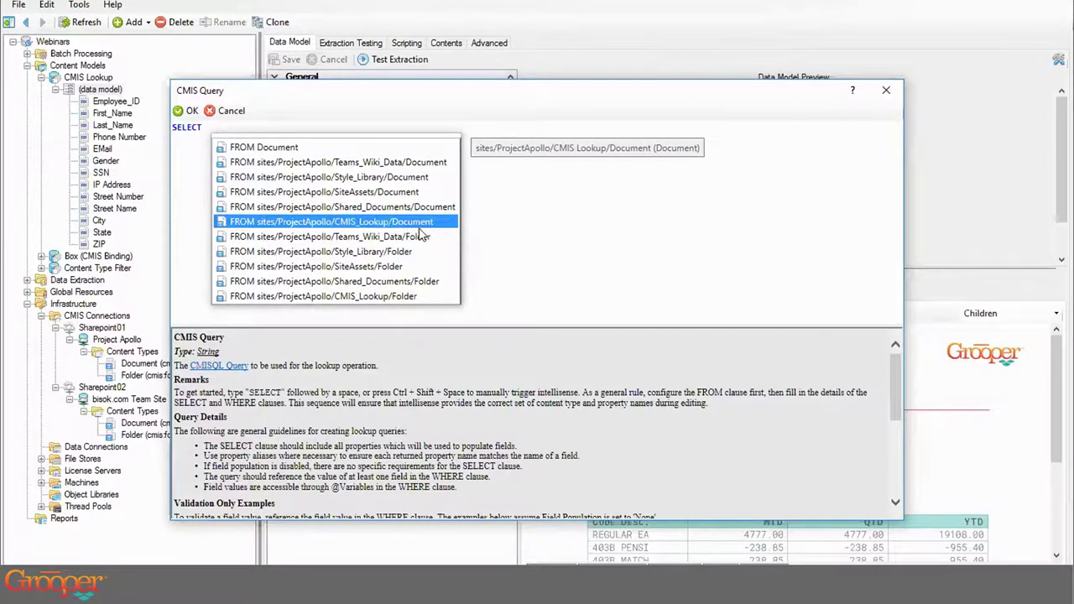
# Insert FROM sites/ProjectApollo/CMIS_Lookup/Document and select First_Name and Last_Name
pyautogui.press('Return')
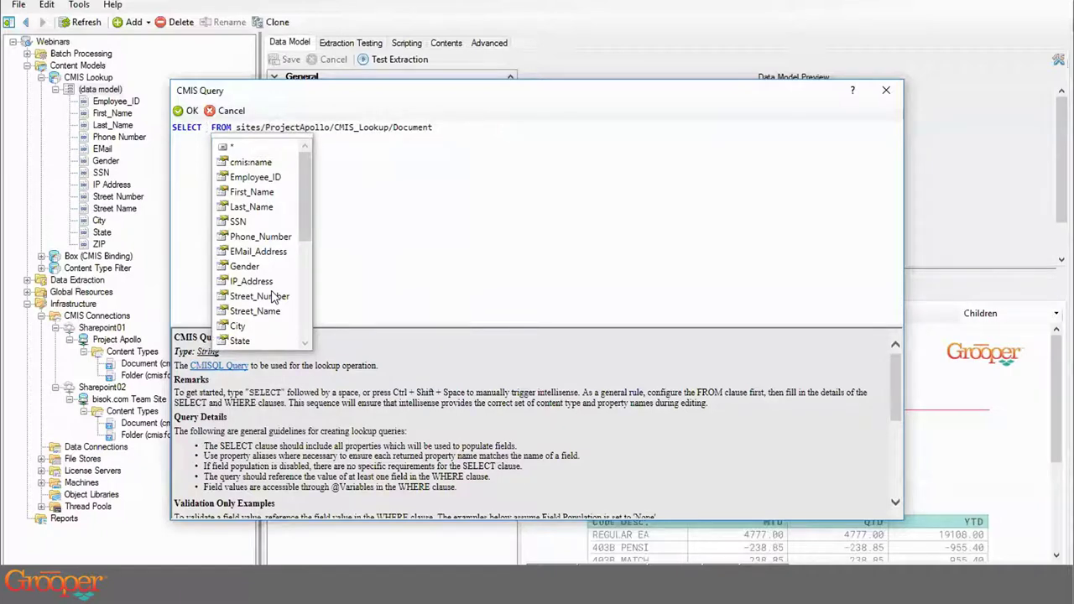
pyautogui.press('Down')
pyautogui.press('Down')
pyautogui.press('Down')
pyautogui.press('Down')
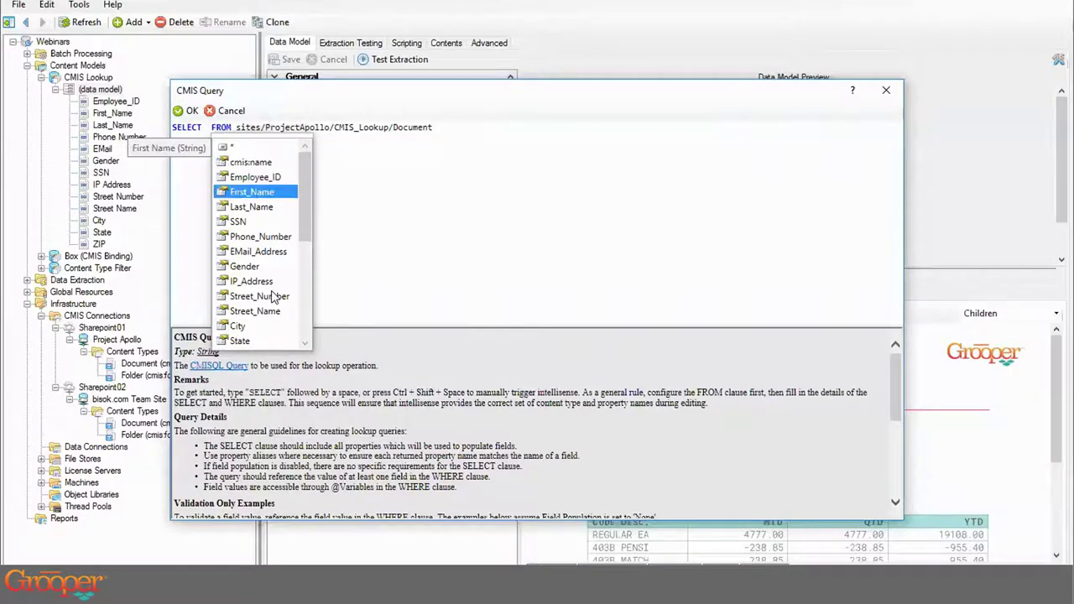
pyautogui.press('Return')
pyautogui.write(',')
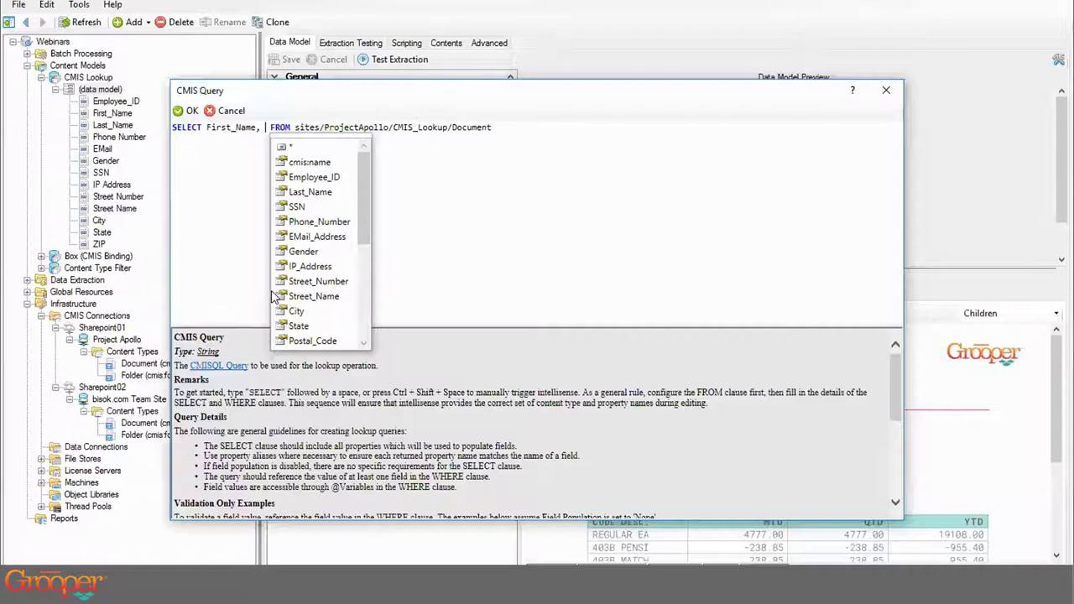
pyautogui.press('Down')
pyautogui.press('Down')
pyautogui.press('Down')
pyautogui.press('Down')
pyautogui.press('Down')
pyautogui.press('Up')
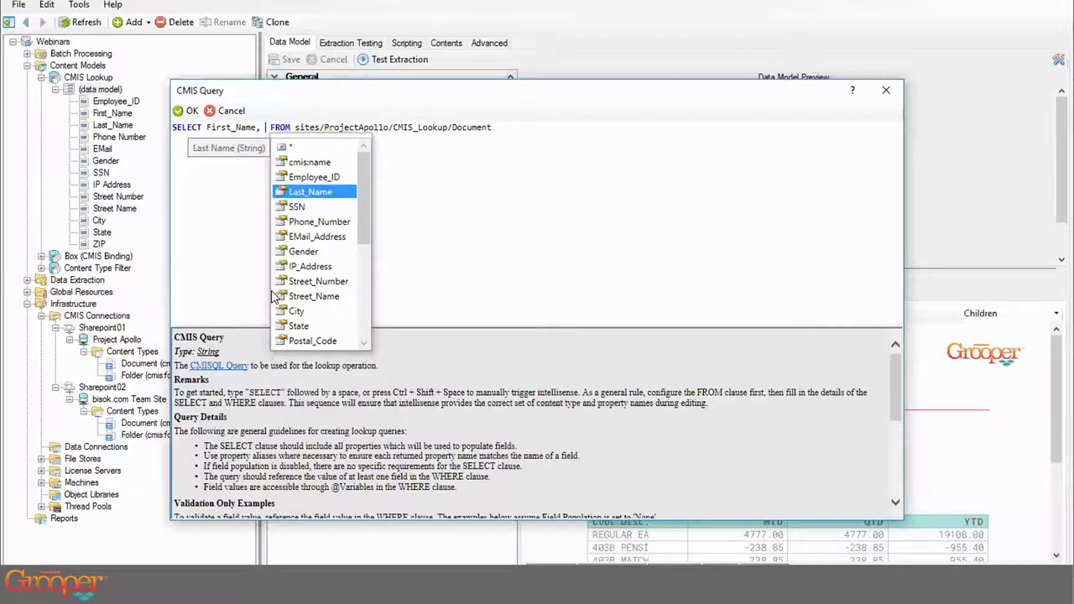
pyautogui.press('Return')
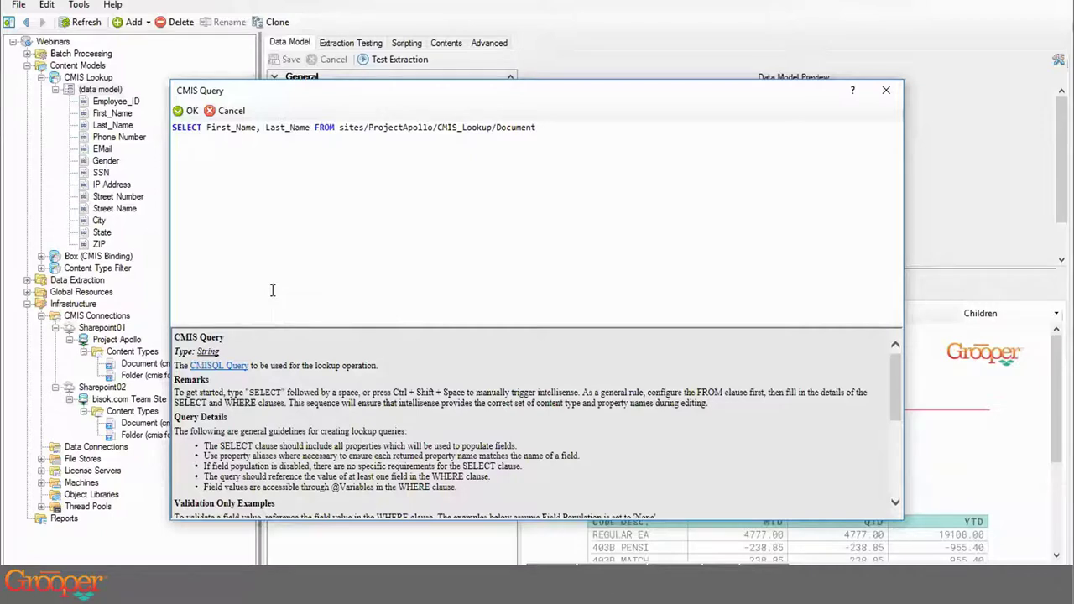
# Add Phone_Number and EMail_Address to the query's SELECT list
pyautogui.write(',')
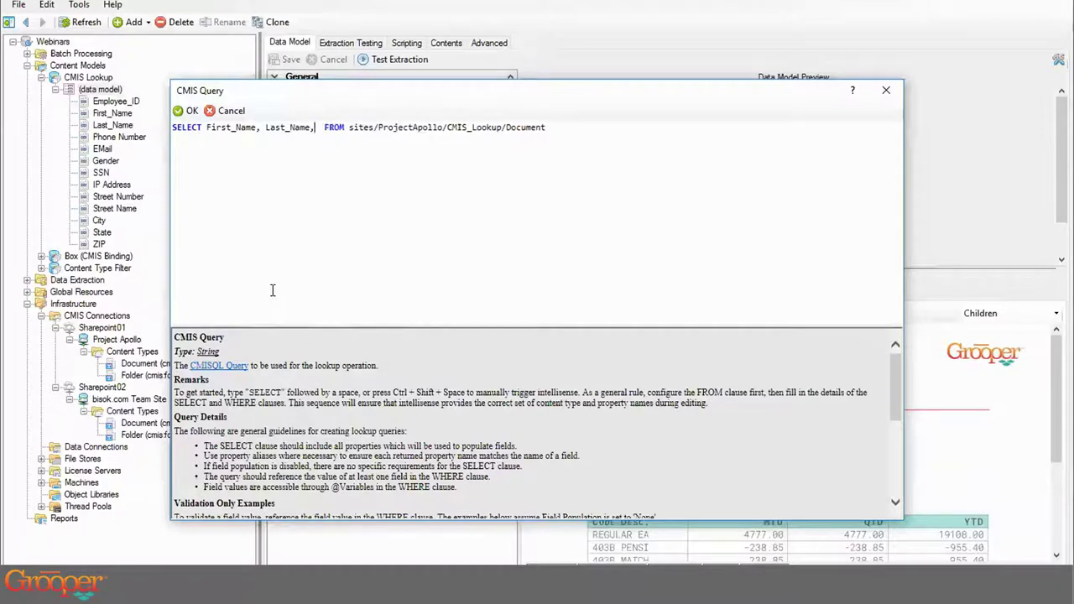
pyautogui.press('Down')
pyautogui.press('Down')
pyautogui.press('Down')
pyautogui.press('Down')
pyautogui.press('Down')
pyautogui.press('Return')
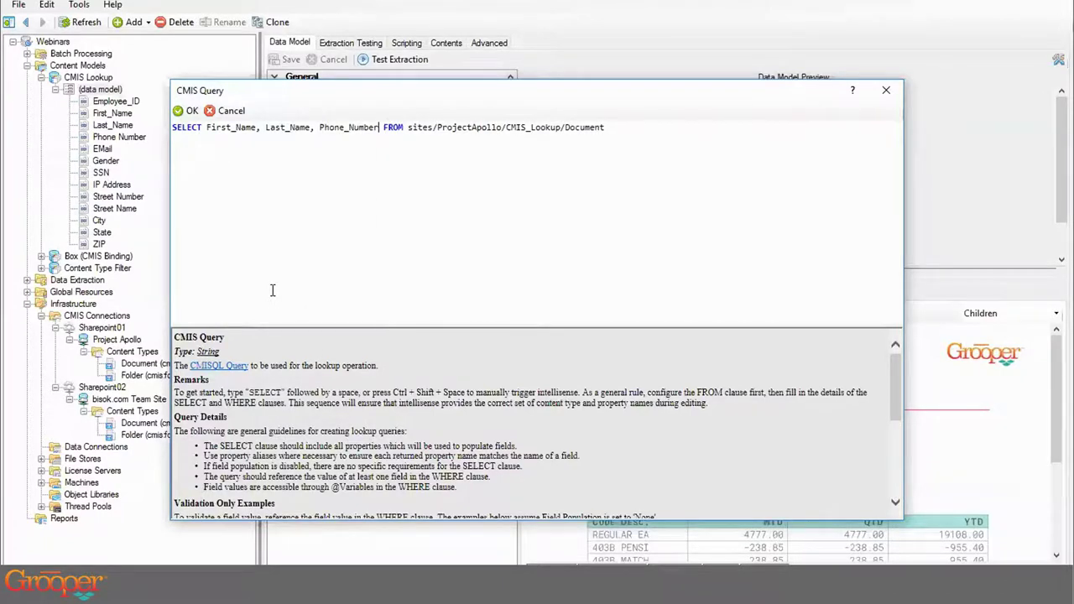
pyautogui.write(',')
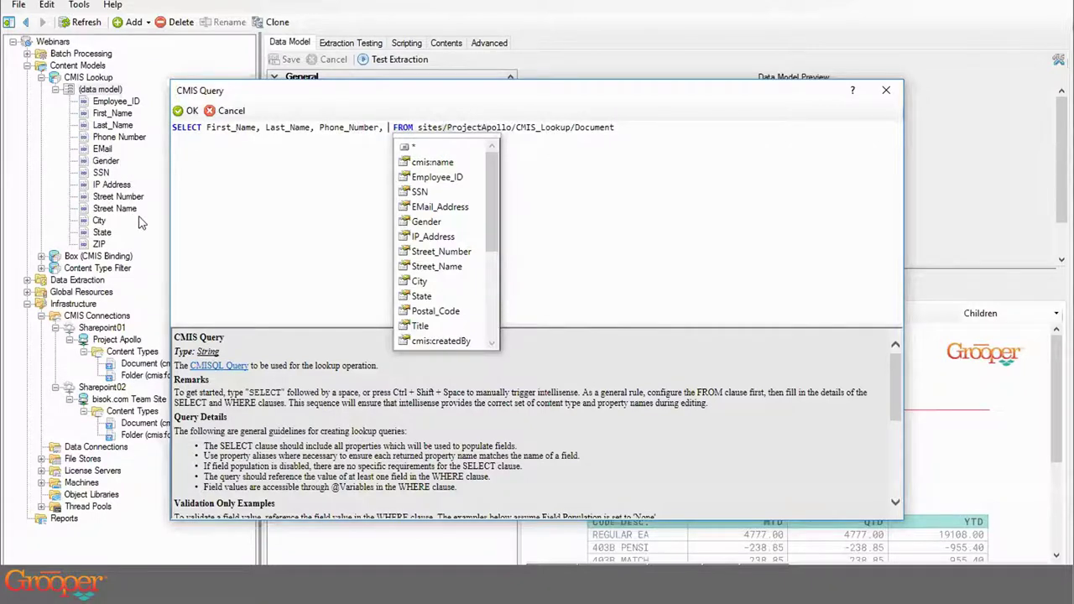
pyautogui.press('Down')
pyautogui.press('Down')
pyautogui.press('Down')
pyautogui.press('Down')
pyautogui.press('Down')
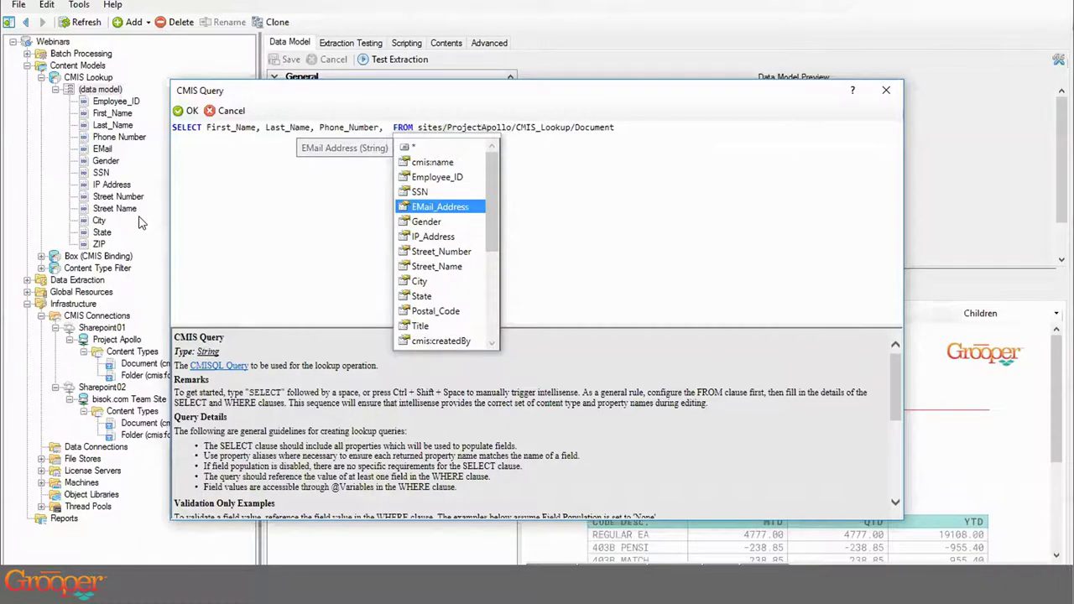
pyautogui.press('Return')
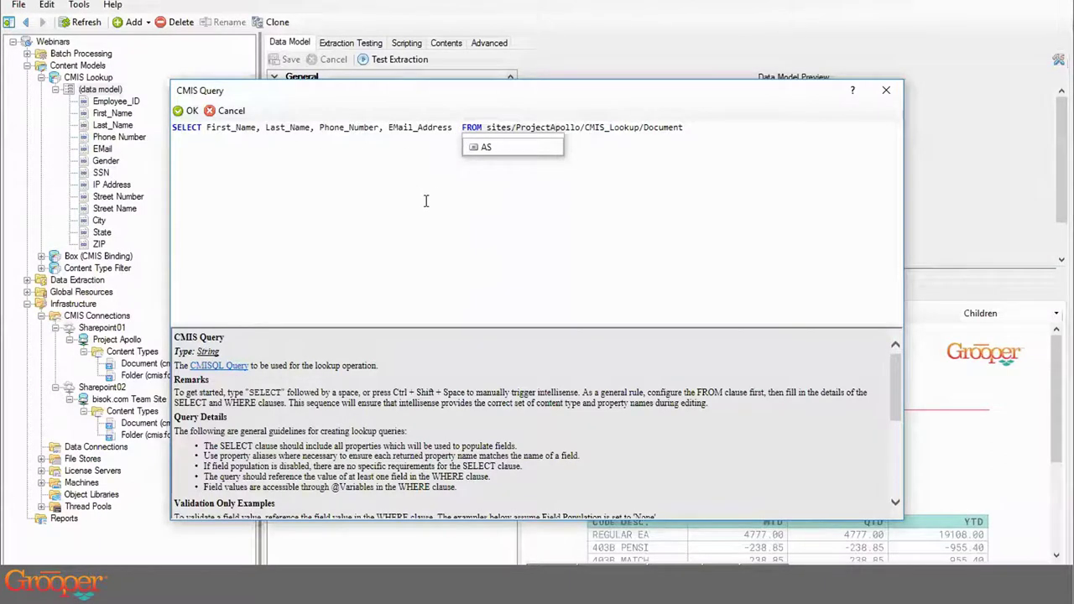
# Alias EMail_Address AS 'EMail' and append Gender to the selected properties
pyautogui.write('AS')
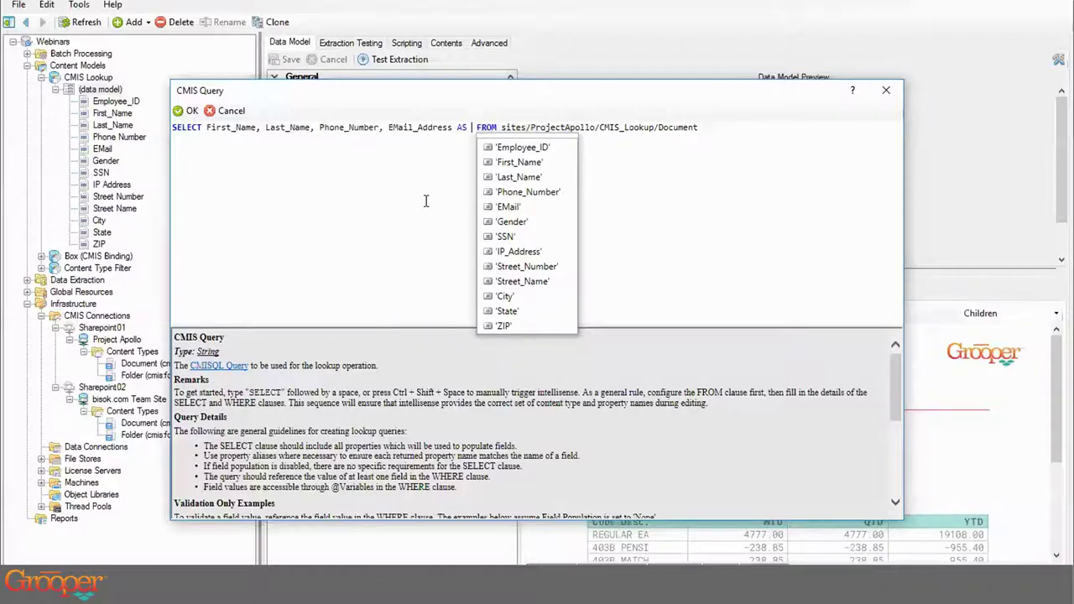
pyautogui.press('Down')
pyautogui.press('Down')
pyautogui.press('Down')
pyautogui.press('Down')
pyautogui.press('Down')
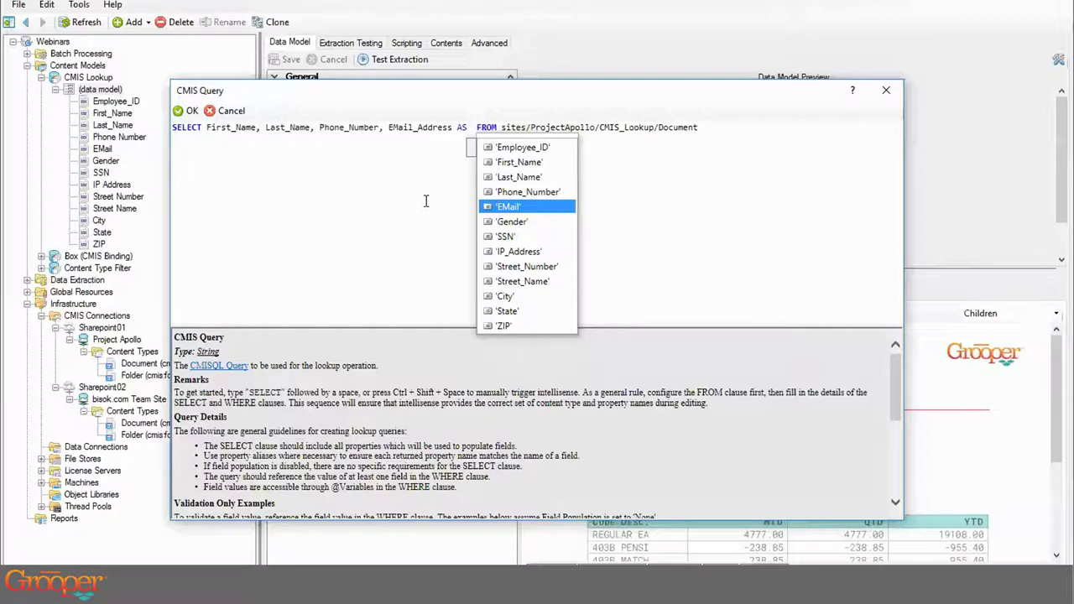
pyautogui.press('Return')
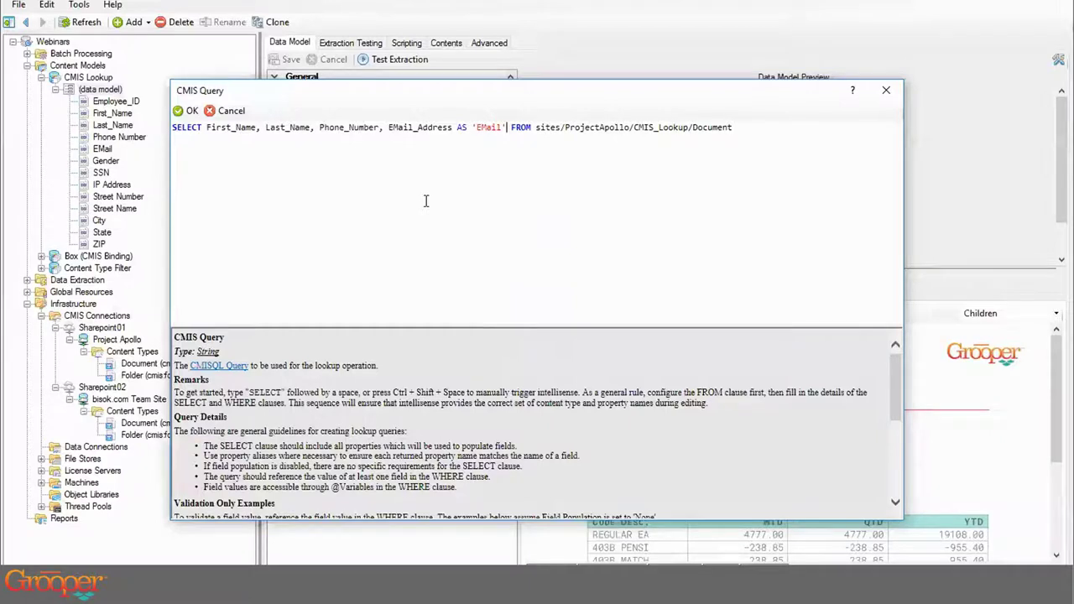
pyautogui.write(',')
pyautogui.press('Down')
pyautogui.press('Down')
pyautogui.press('Down')
pyautogui.press('Return')
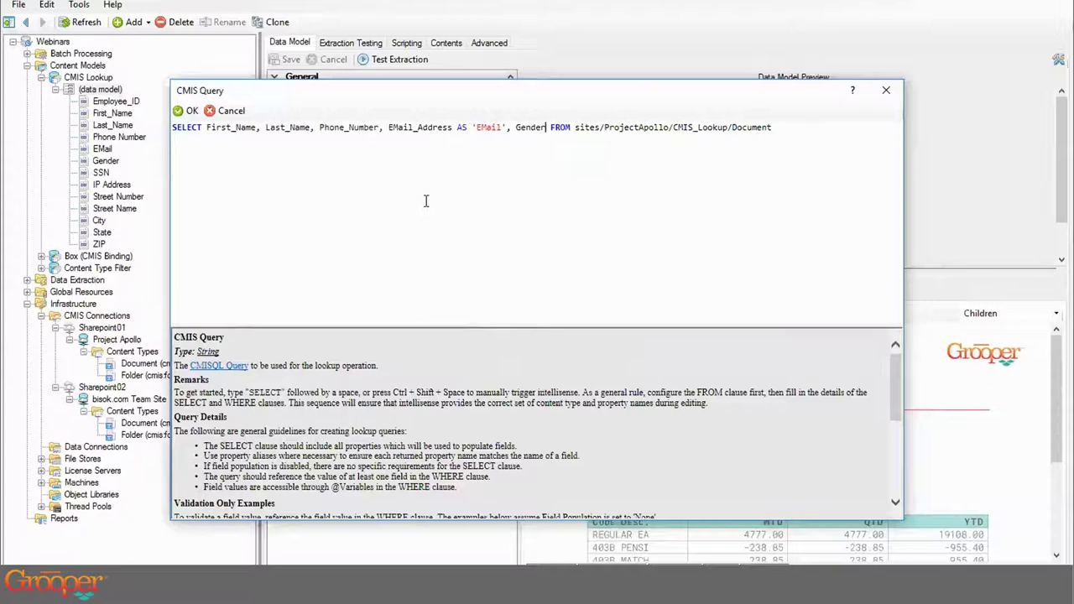
# Add SSN, IP_Address and Street_Number to the query's SELECT list using intellisense
pyautogui.write(',')
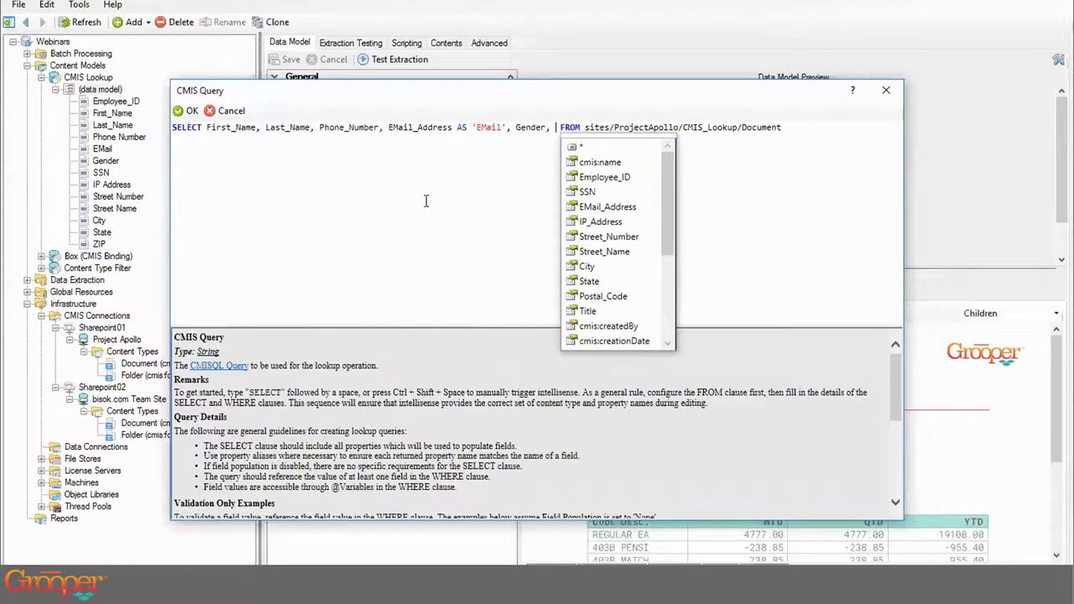
pyautogui.press('Down')
pyautogui.press('Down')
pyautogui.press('Down')
pyautogui.press('Down')
pyautogui.press('Down')
pyautogui.press('Up')
pyautogui.press('Return')
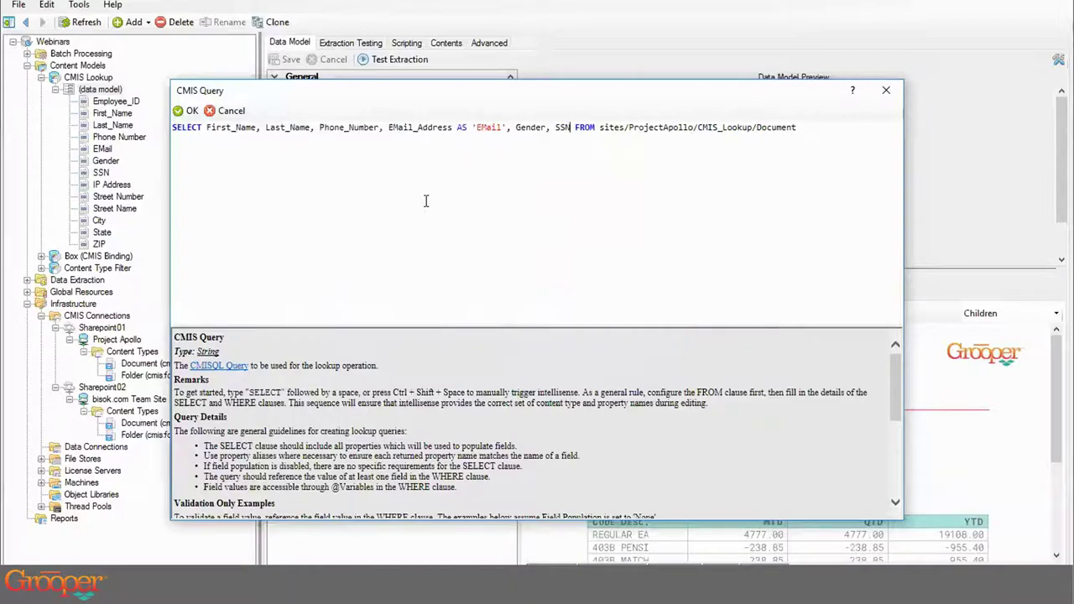
pyautogui.write(',')
pyautogui.press('Down')
pyautogui.press('Down')
pyautogui.press('Down')
pyautogui.press('Down')
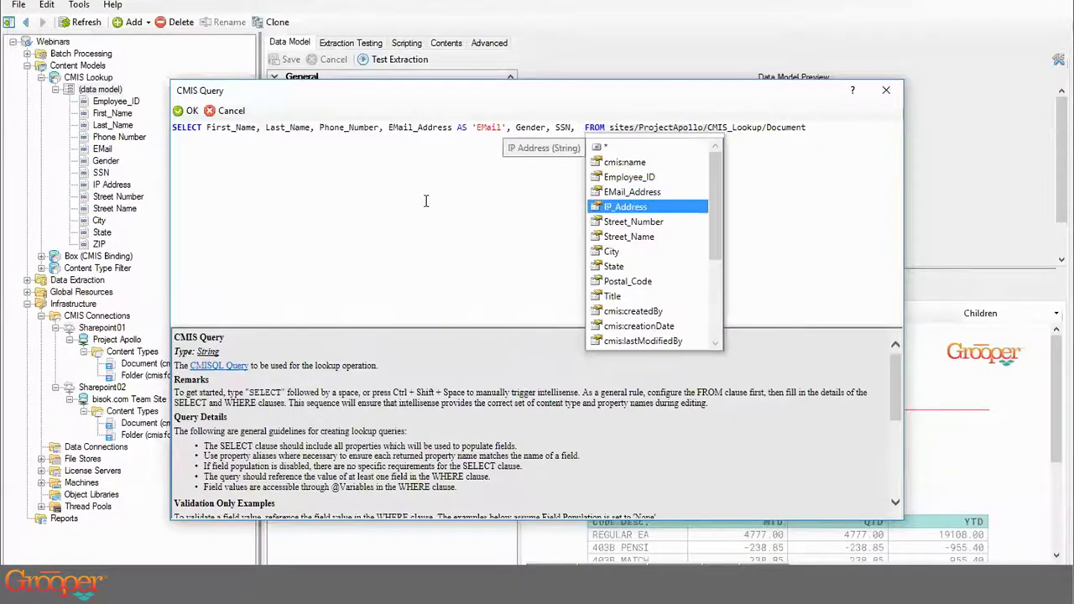
pyautogui.press('Return')
pyautogui.write(',')
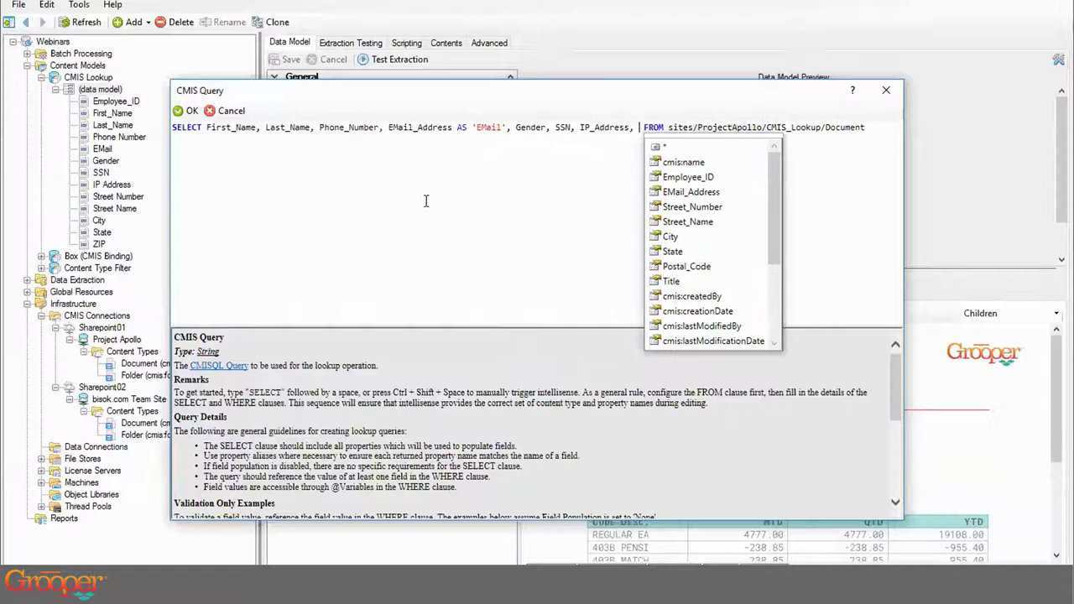
pyautogui.press('Down')
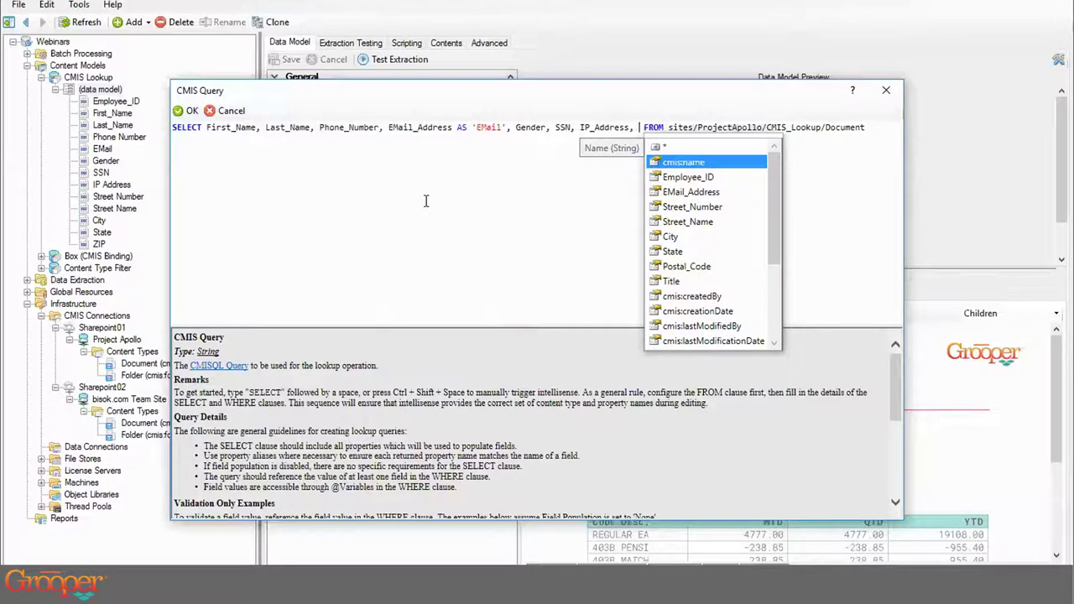
pyautogui.press('Down')
pyautogui.press('Down')
pyautogui.press('Down')
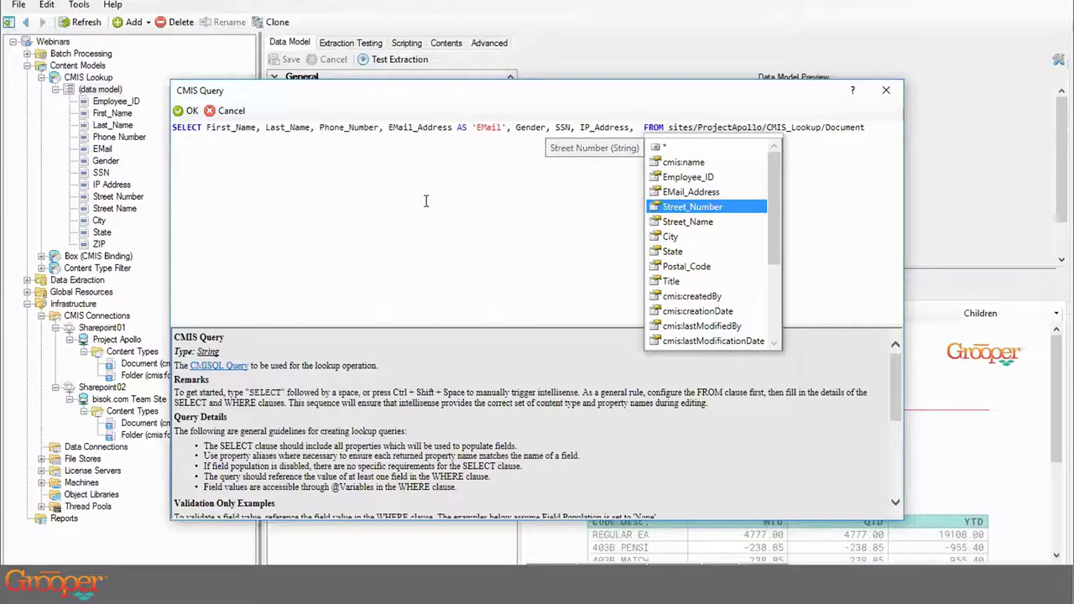
pyautogui.press('Return')
# Append Street_Name, City, State and Postal_Code to the SELECT list, then widen the editor
pyautogui.write(',')
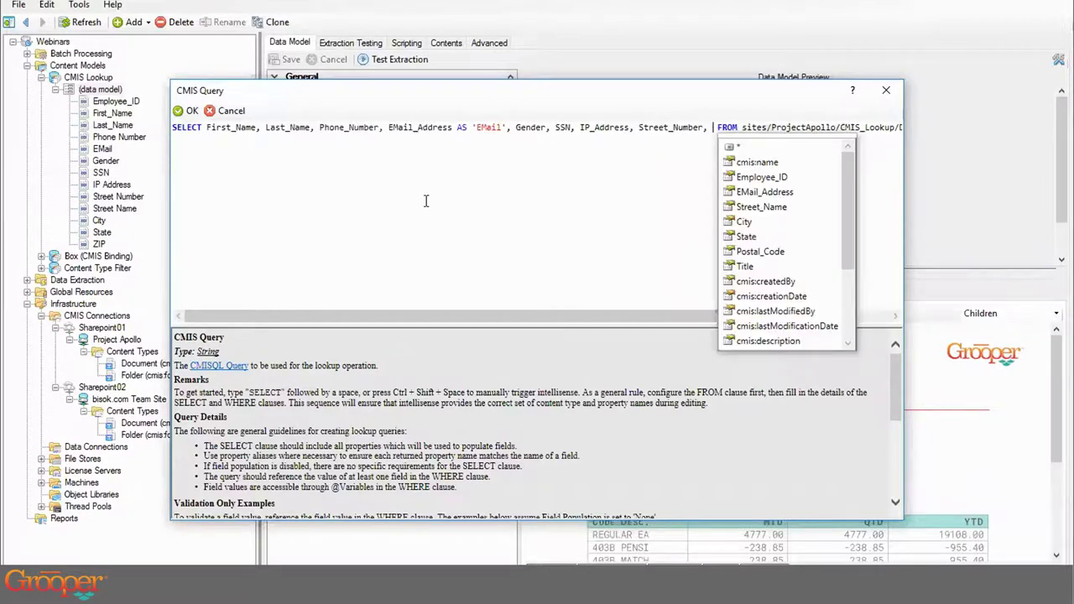
pyautogui.press('Down')
pyautogui.press('Down')
pyautogui.press('Down')
pyautogui.press('Down')
pyautogui.press('Down')
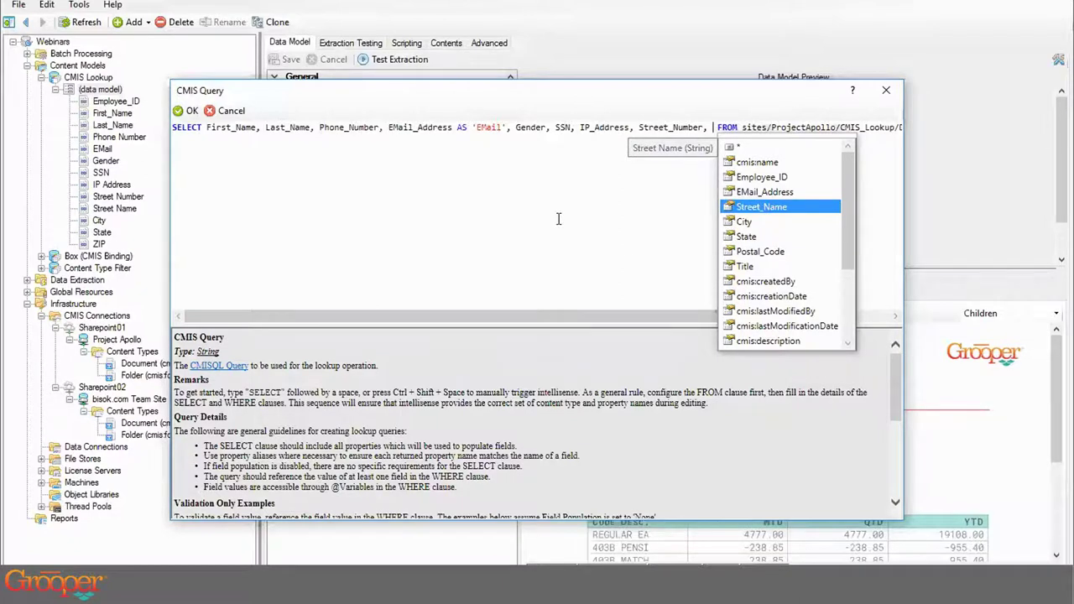
pyautogui.press('Return')
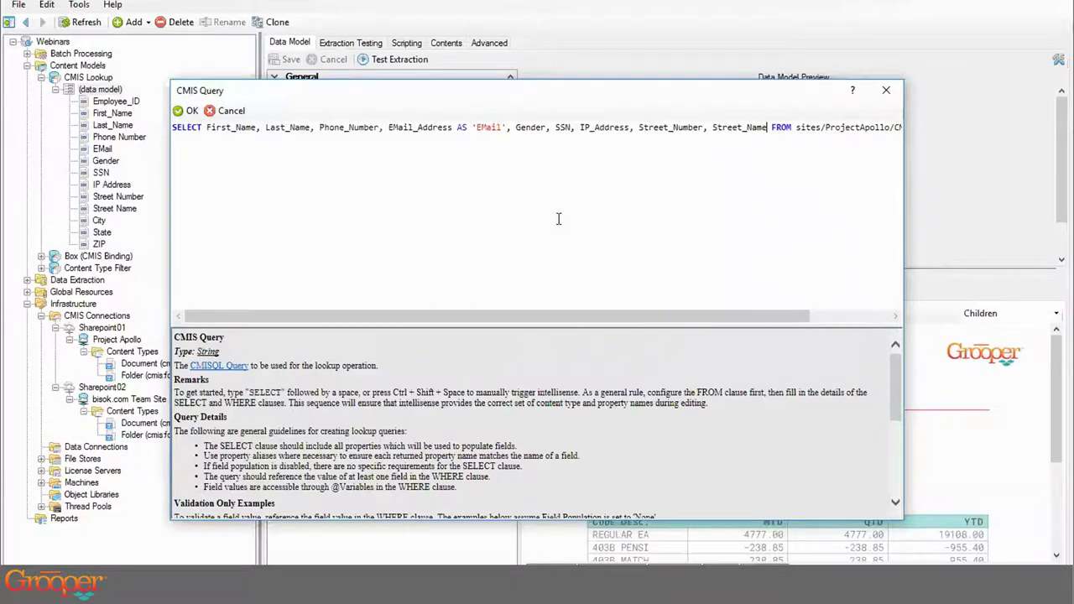
pyautogui.write(',')
pyautogui.press('Down')
pyautogui.press('Down')
pyautogui.press('Down')
pyautogui.press('Down')
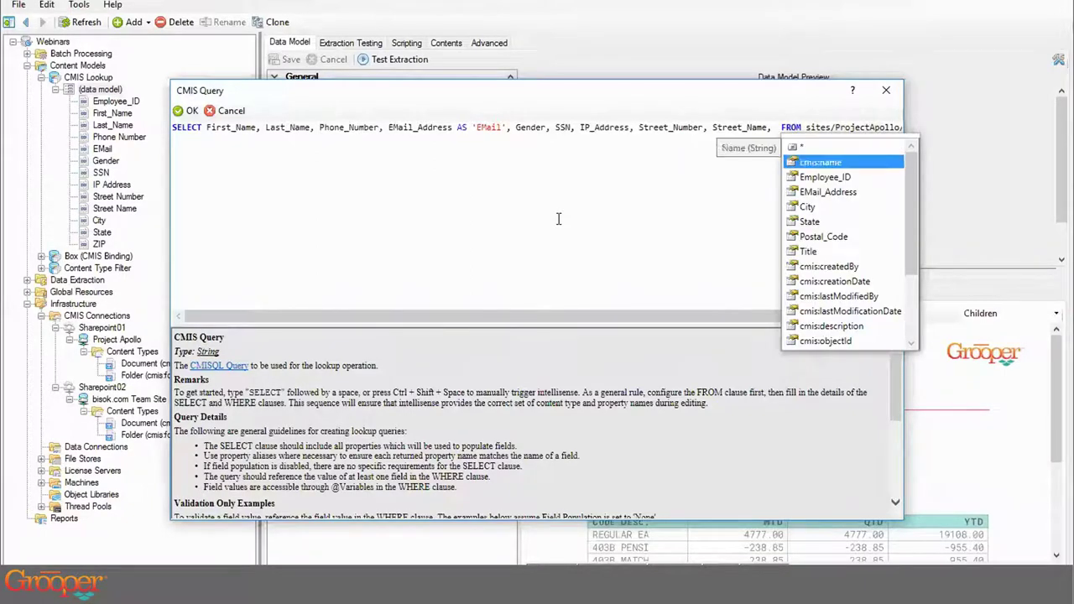
pyautogui.press('Return')
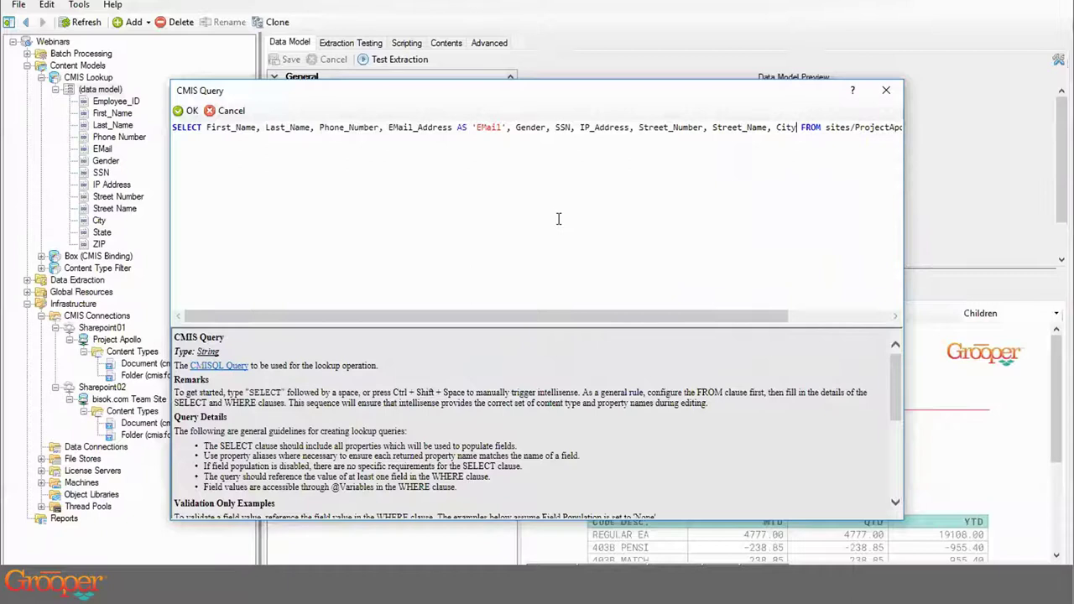
pyautogui.write(', ')
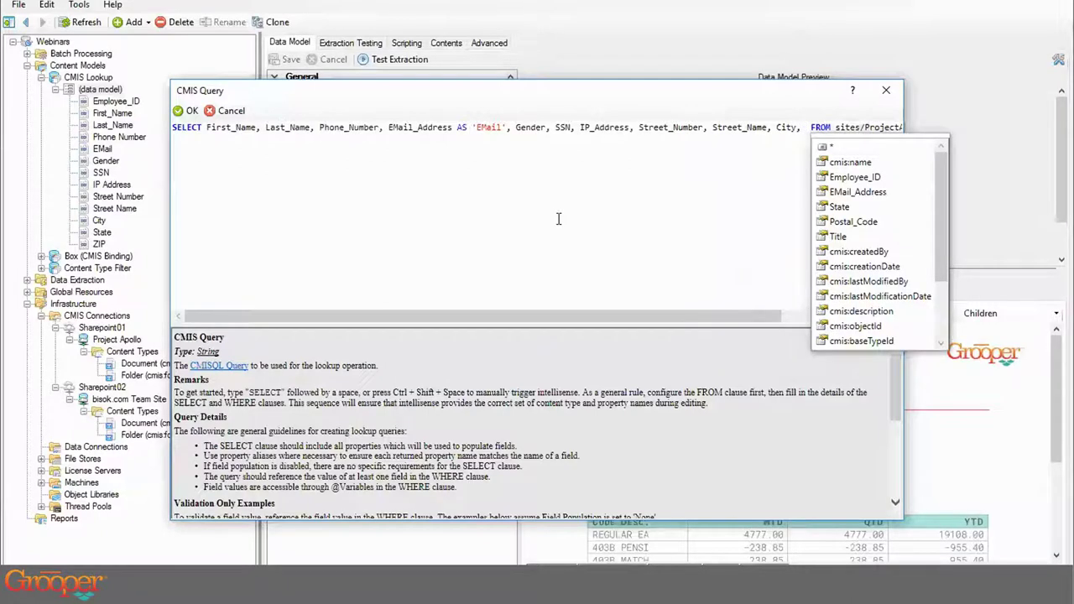
pyautogui.write('S')
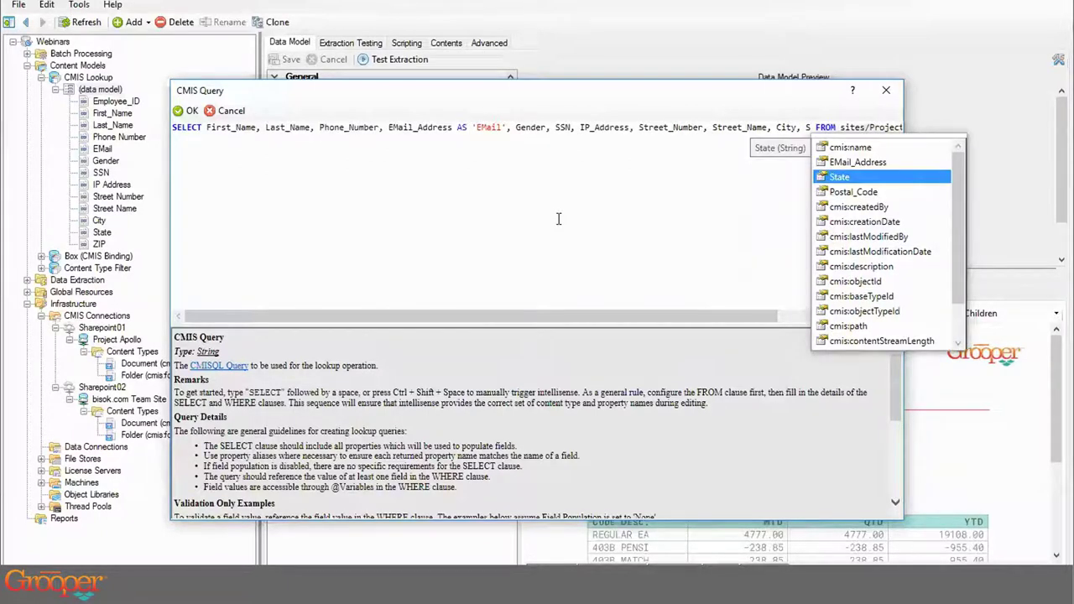
pyautogui.press('Return')
pyautogui.write(',')
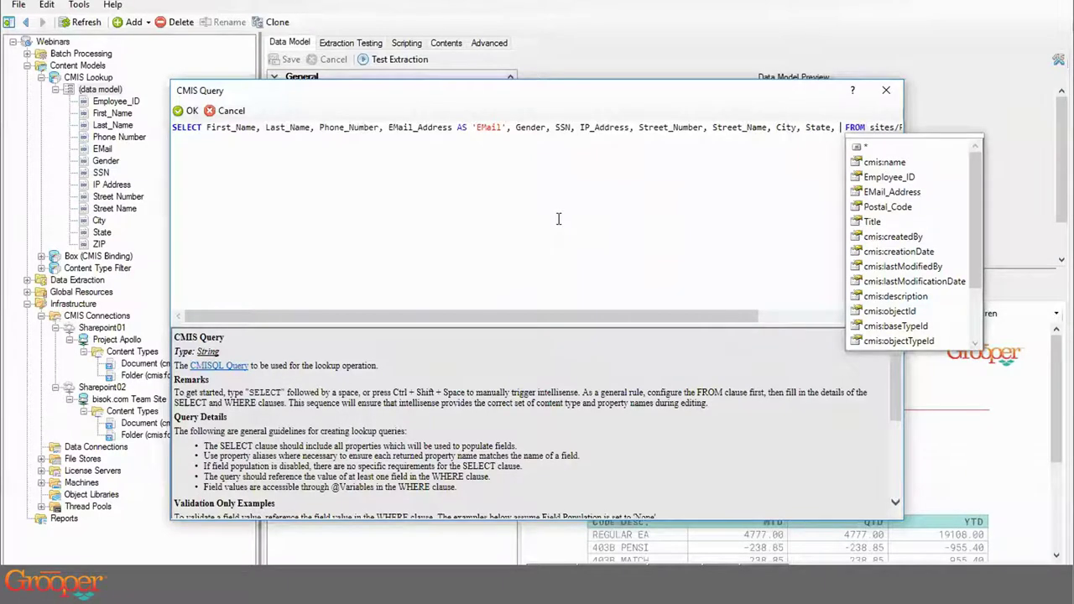
pyautogui.press('Down')
pyautogui.press('Down')
pyautogui.press('Down')
pyautogui.press('Down')
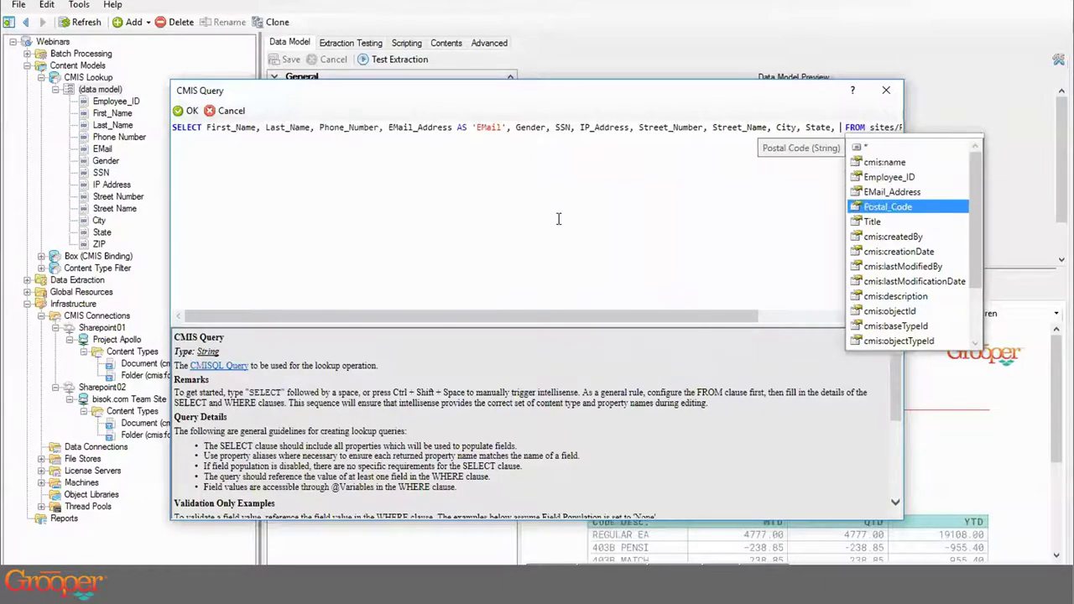
pyautogui.press('Return')
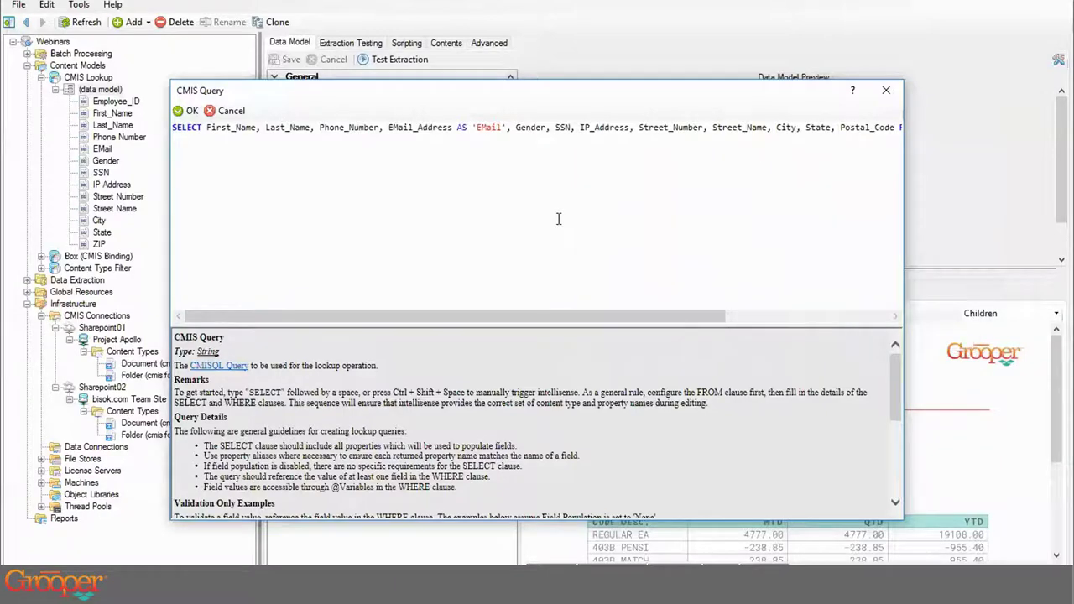
pyautogui.moveTo(904, 222); pyautogui.dragTo(1005, 223)
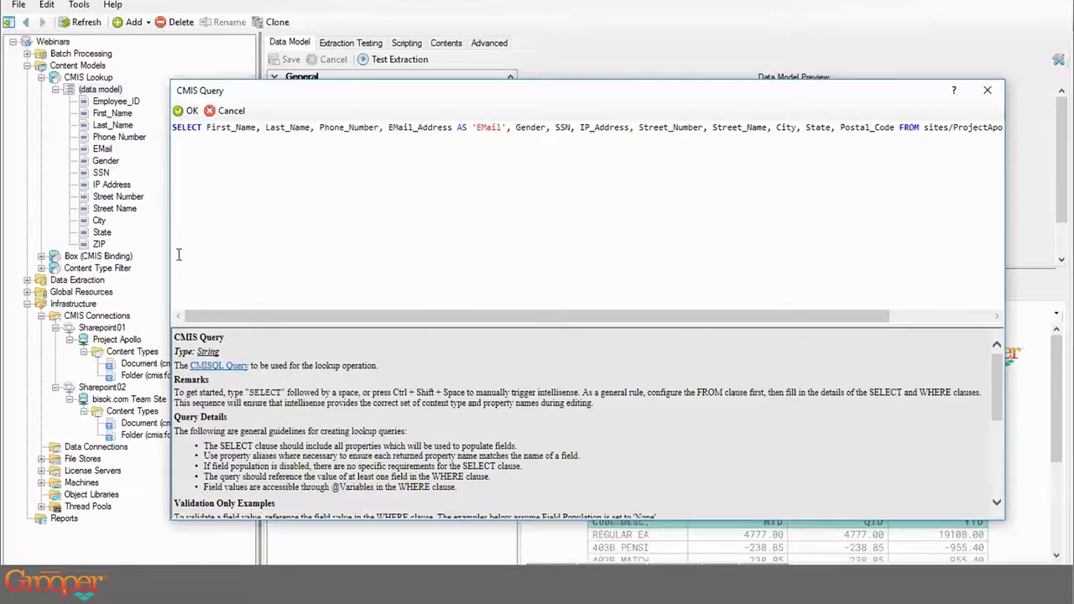
# Stretch the CMIS Query editor's right edge slightly further to show more of the query line
pyautogui.moveTo(1006, 206); pyautogui.dragTo(1036, 206)
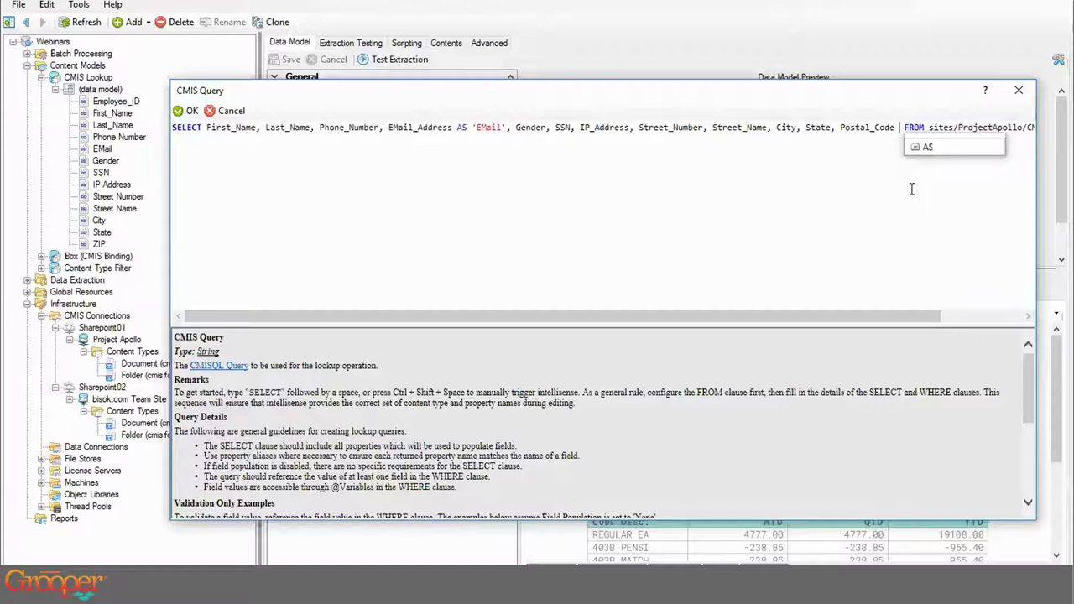
# Alias Postal_Code AS 'ZIP' in the SELECT list
pyautogui.press('Down')
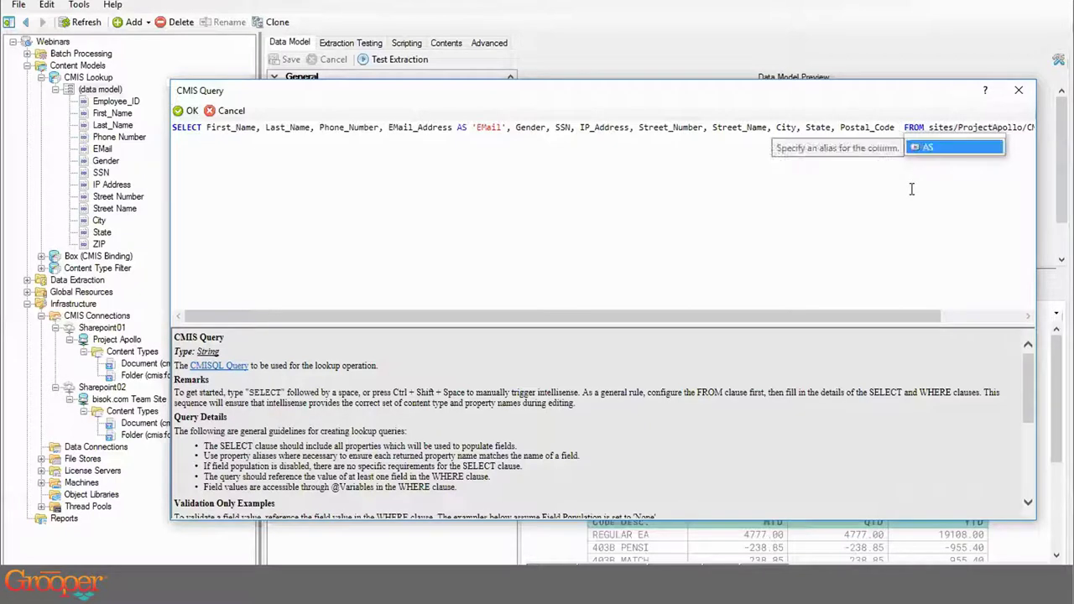
pyautogui.press('Return')
pyautogui.press('Down')
pyautogui.press('Down')
pyautogui.press('Down')
pyautogui.press('Down')
pyautogui.press('Down')
pyautogui.press('Down')
pyautogui.press('Down')
pyautogui.press('Down')
pyautogui.press('Down')
pyautogui.press('Down')
pyautogui.press('Down')
pyautogui.press('Down')
pyautogui.press('Down')
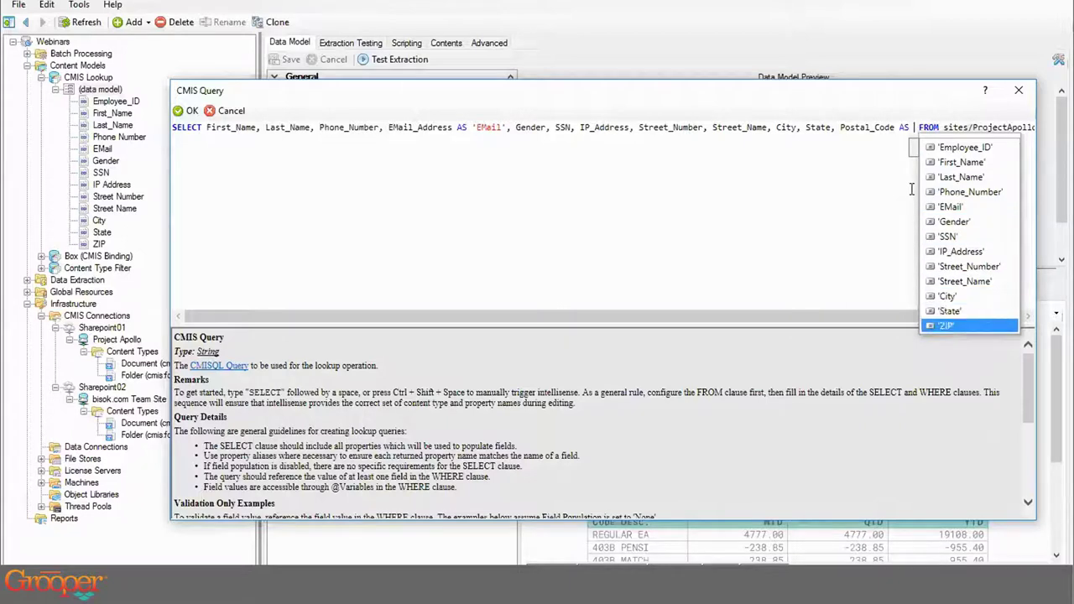
pyautogui.press('Return')
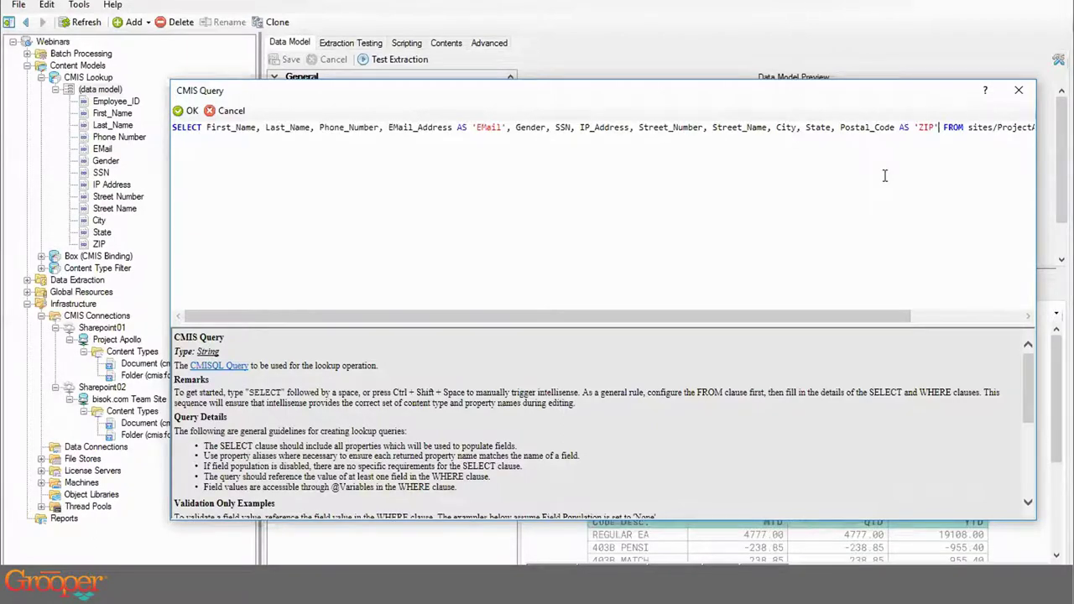
# Put the FROM sites/ProjectApollo/CMIS_Lookup/Document clause on its own line and start a new line after it
pyautogui.press('Delete')
pyautogui.press('Return')
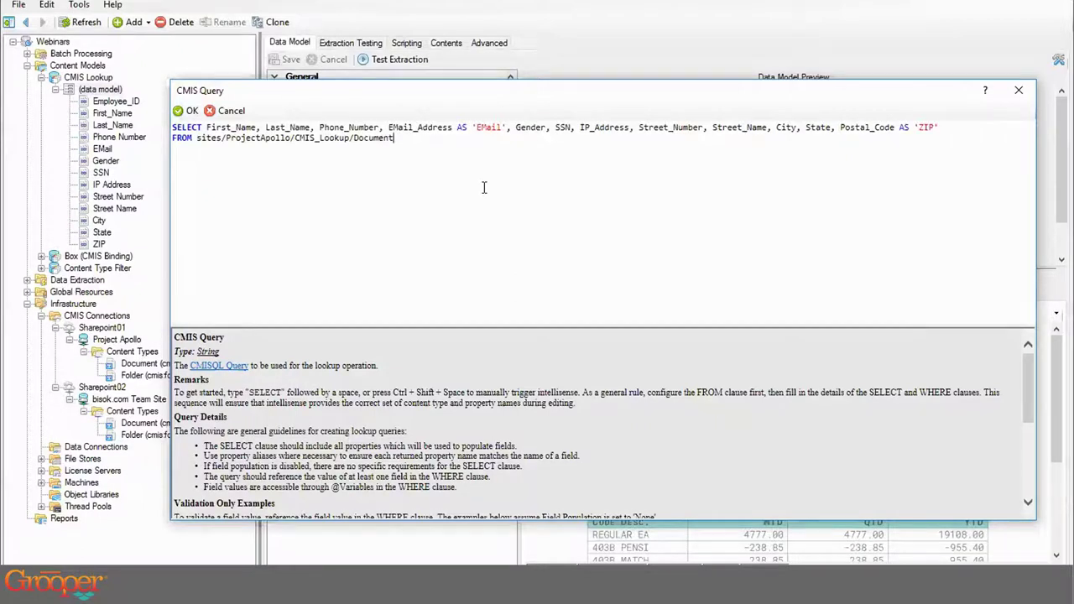
pyautogui.press('Return')
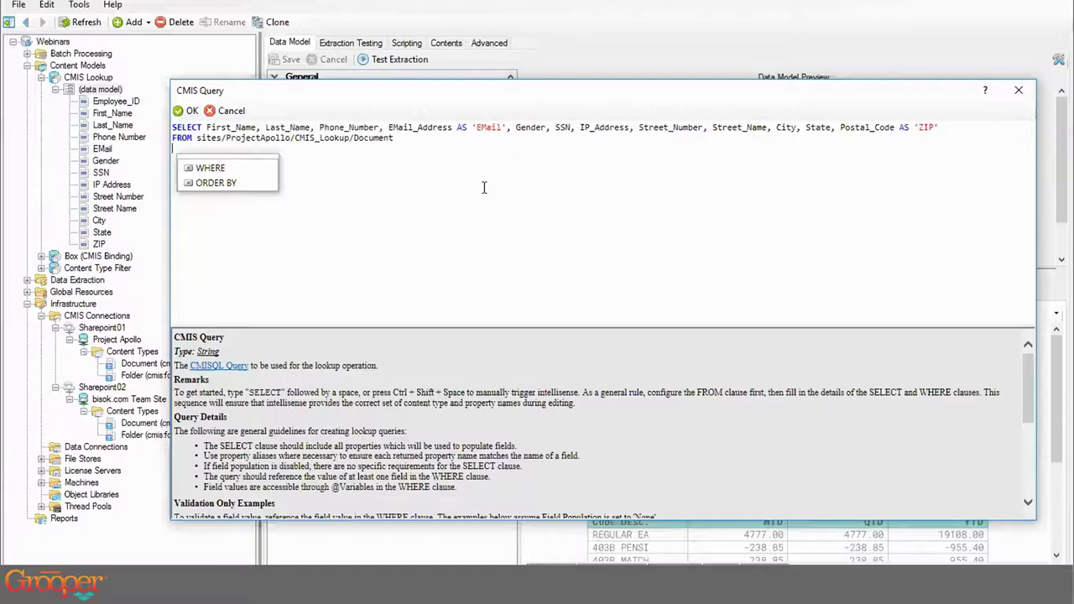
pyautogui.press('Down')
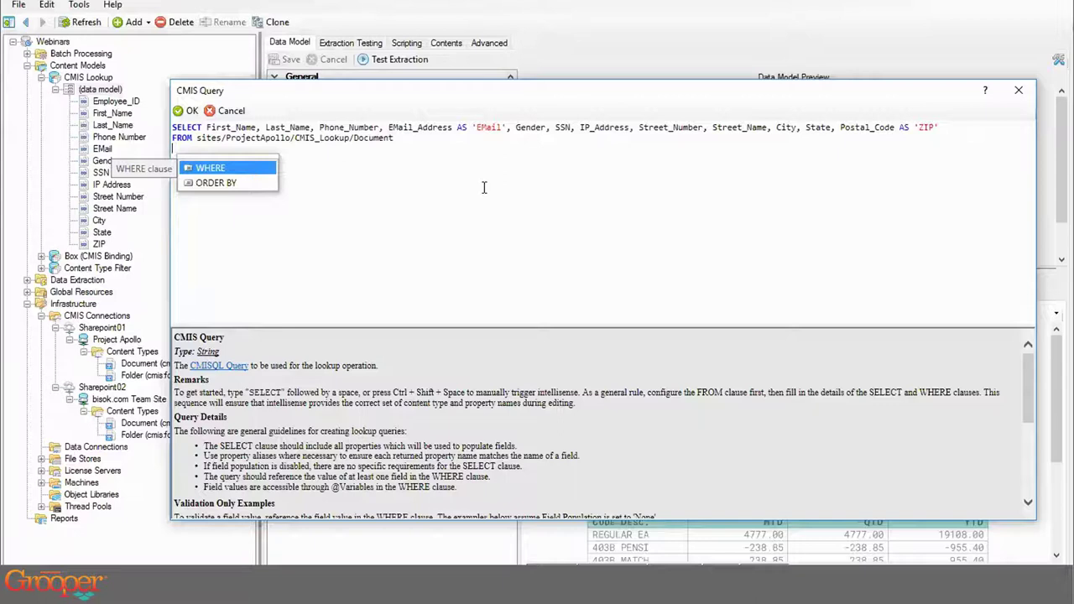
pyautogui.press('Return')
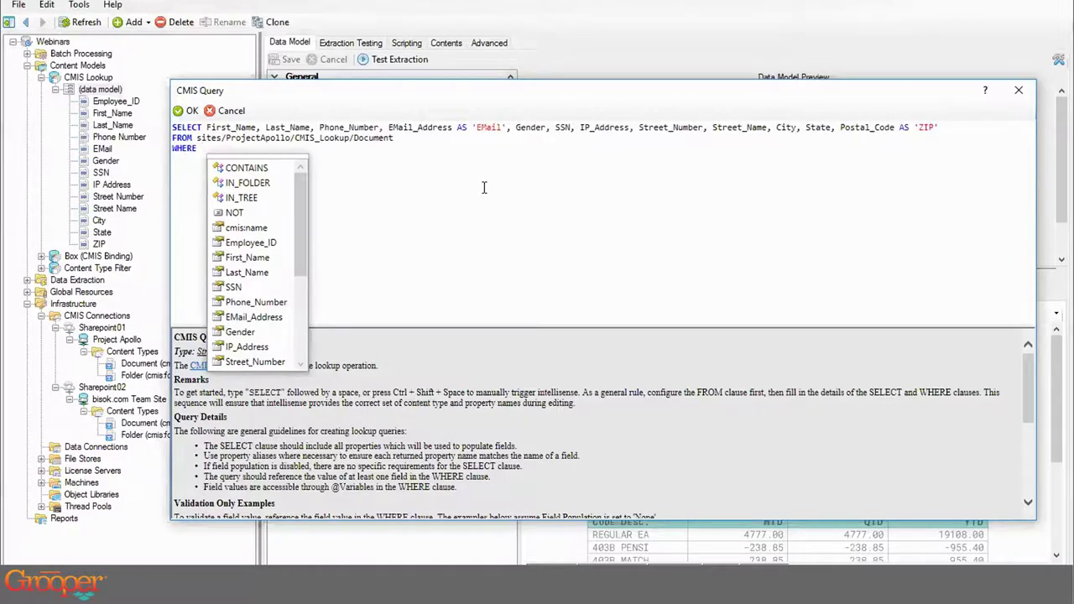
pyautogui.click(308, 241)
pyautogui.moveTo(307, 241)
pyautogui.mouseDown()
pyautogui.moveTo(310, 268)
pyautogui.moveTo(302, 218)
pyautogui.moveTo(301, 237)
pyautogui.mouseUp()
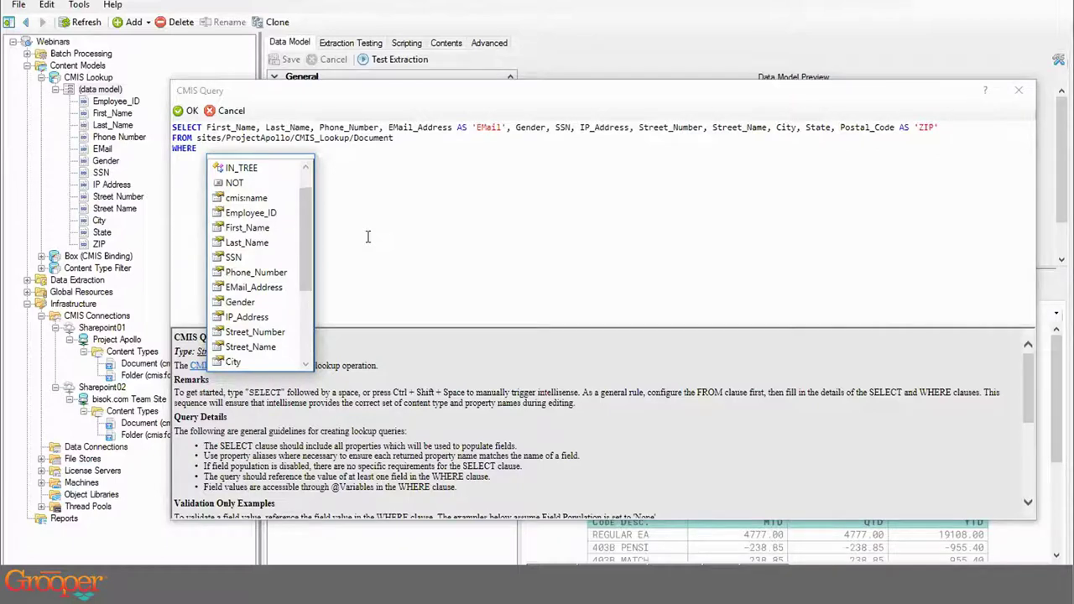
pyautogui.click(250, 215)
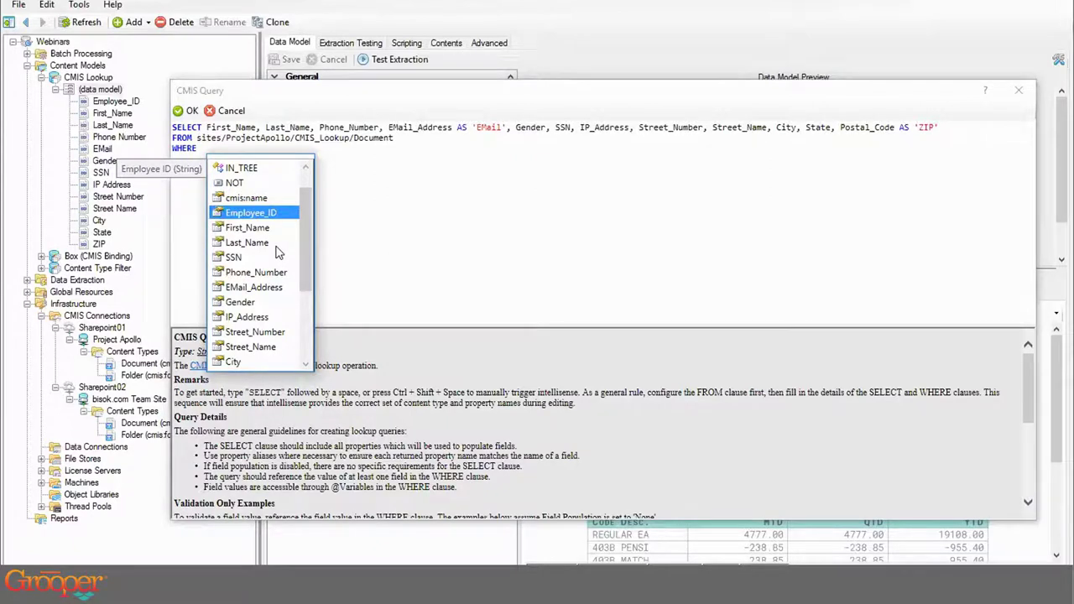
pyautogui.doubleClick(266, 214)
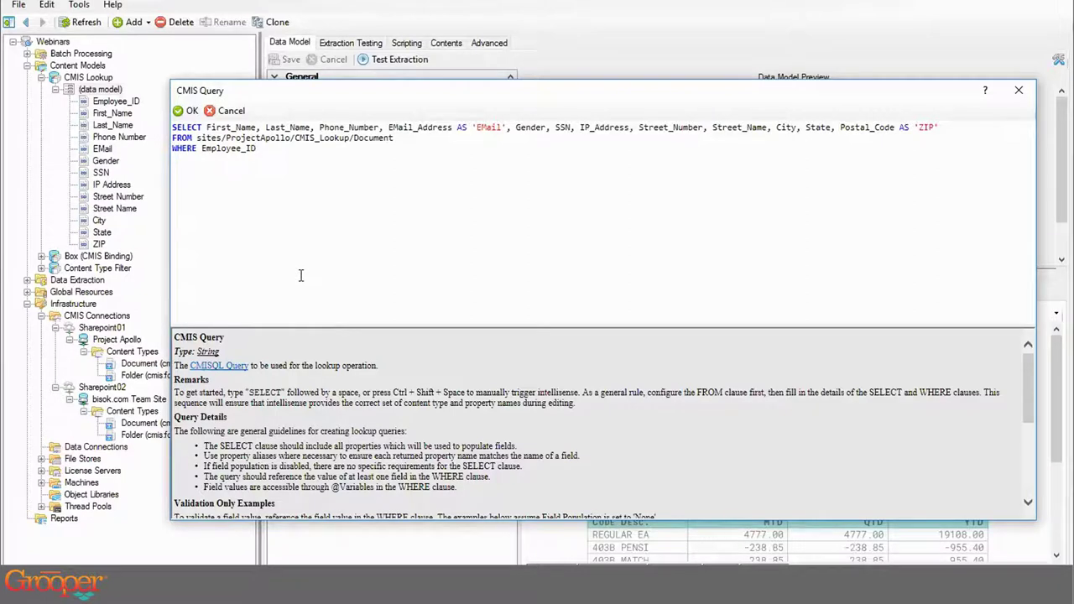
pyautogui.write('=')
pyautogui.press('Down')
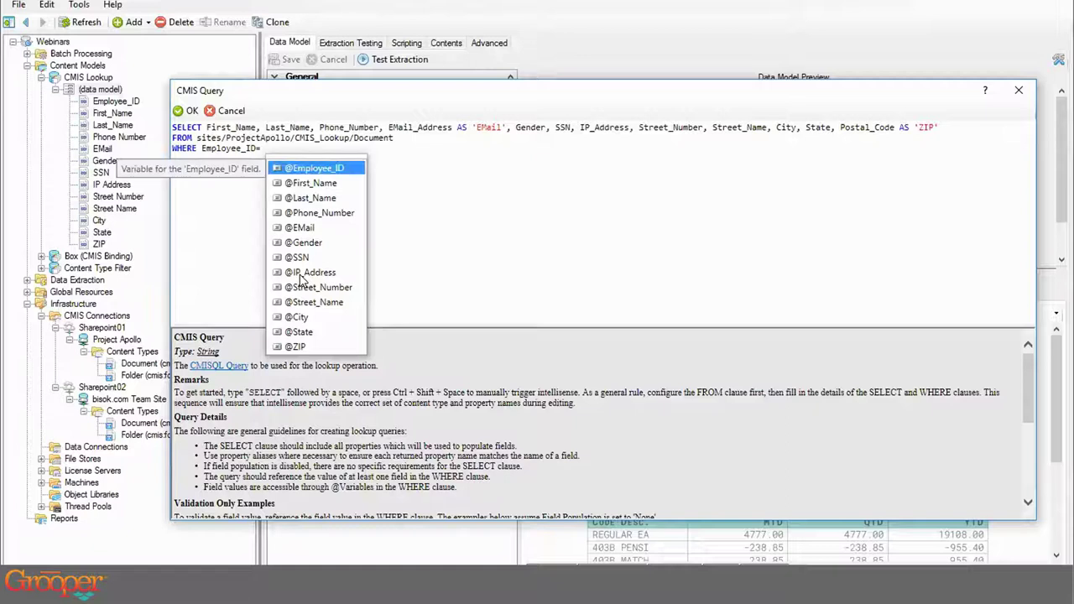
pyautogui.press('Down')
pyautogui.press('Down')
pyautogui.press('Down')
pyautogui.press('Down')
pyautogui.press('Down')
pyautogui.press('Down')
pyautogui.press('Down')
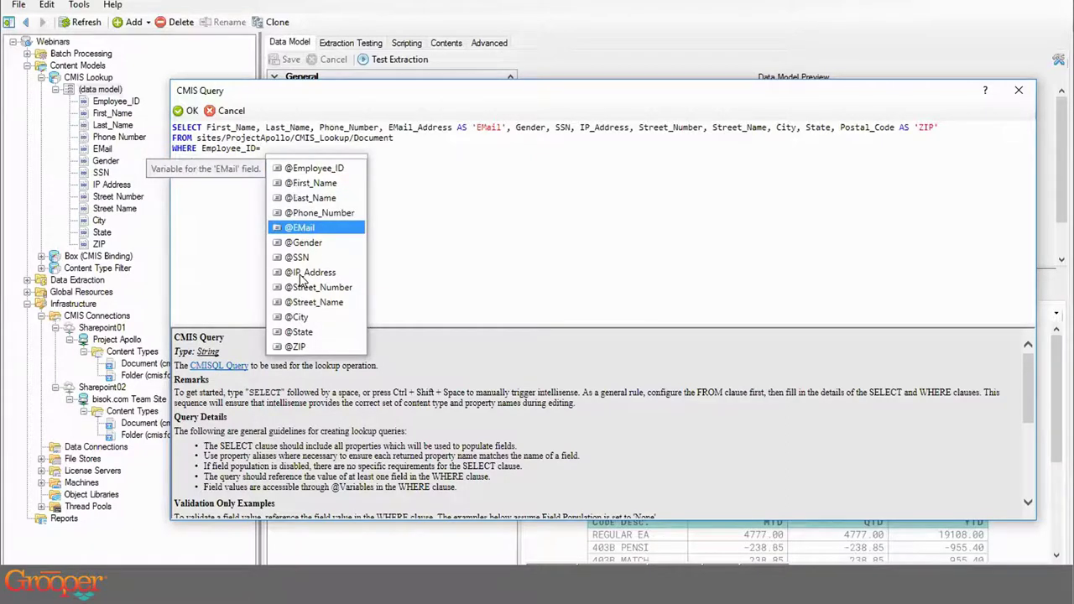
pyautogui.press('Up')
pyautogui.press('Up')
pyautogui.press('Up')
pyautogui.press('Up')
pyautogui.press('Up')
pyautogui.press('Up')
pyautogui.press('Up')
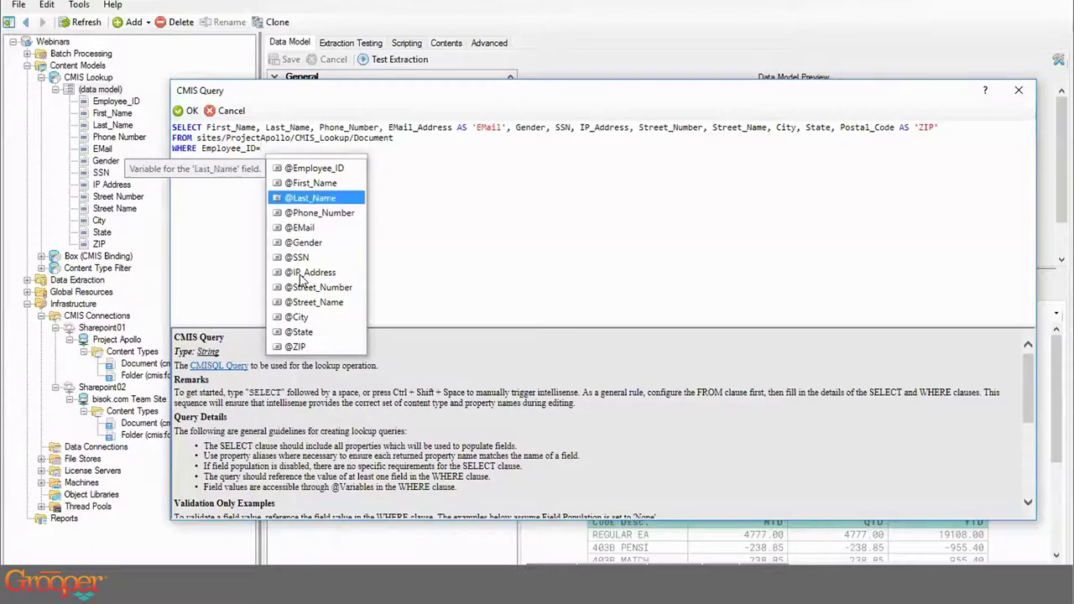
pyautogui.press('Return')
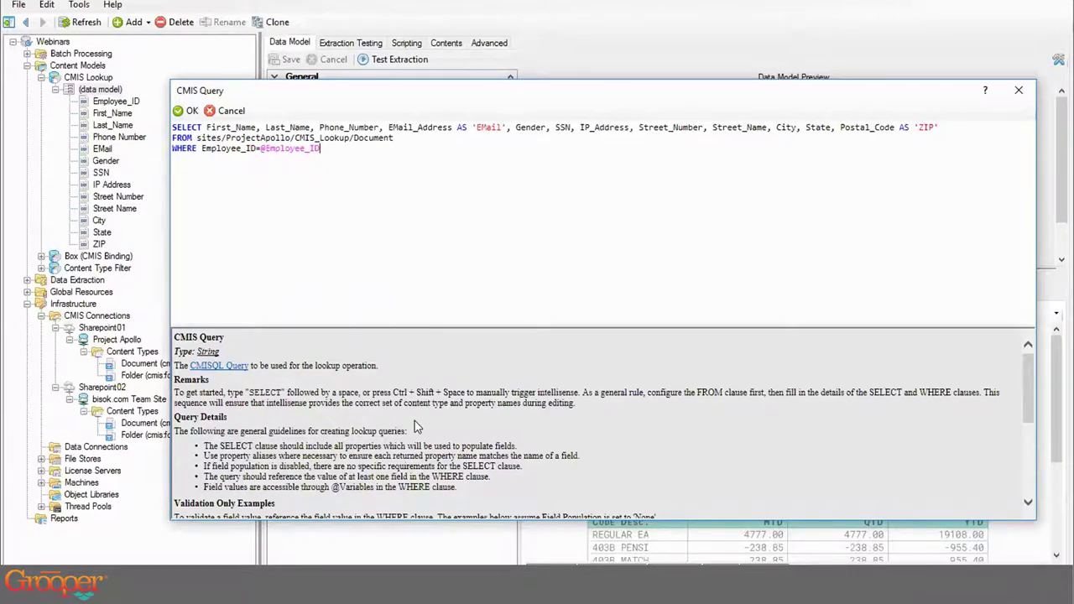
# Drag the help pane's splitter up and scroll through the CMIS Query examples
pyautogui.scroll(-1, 415, 426)
pyautogui.scroll(-4, 416, 427)
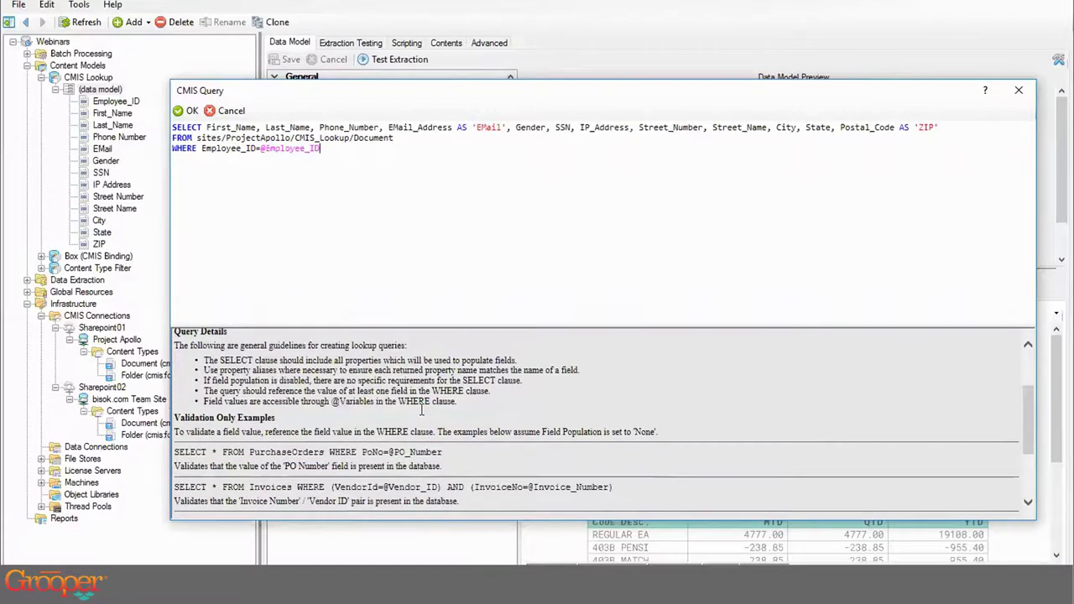
pyautogui.scroll(-1, 426, 411)
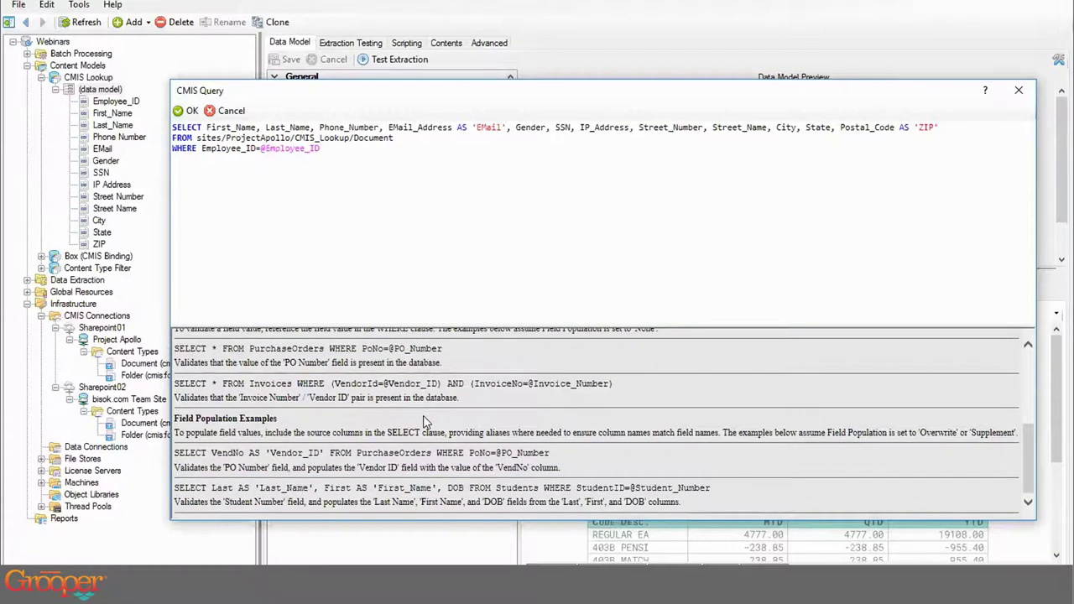
pyautogui.scroll(6, 424, 421)
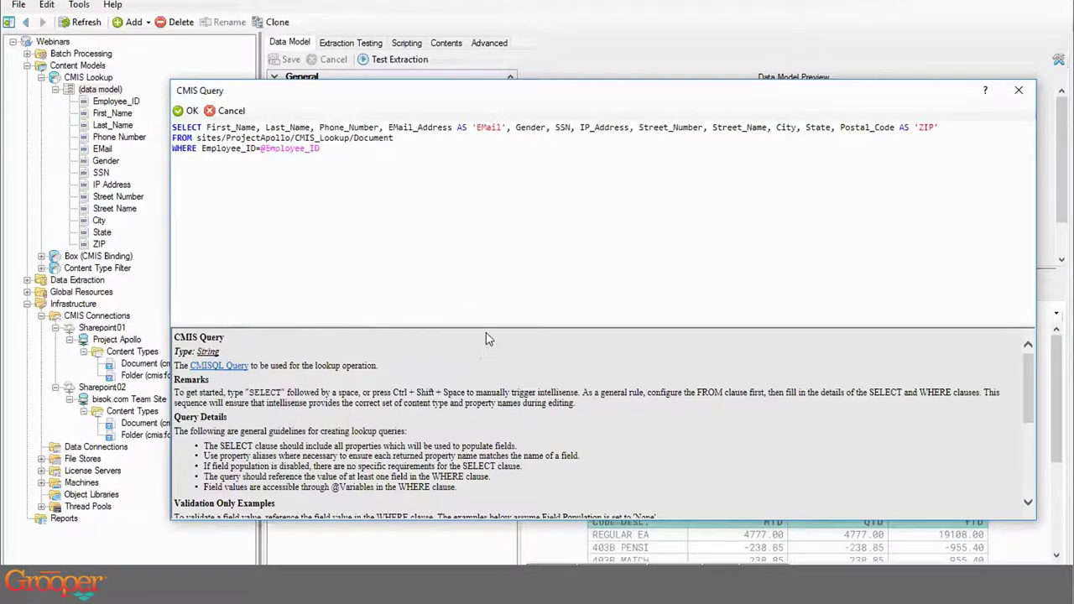
pyautogui.moveTo(497, 326); pyautogui.dragTo(499, 211)
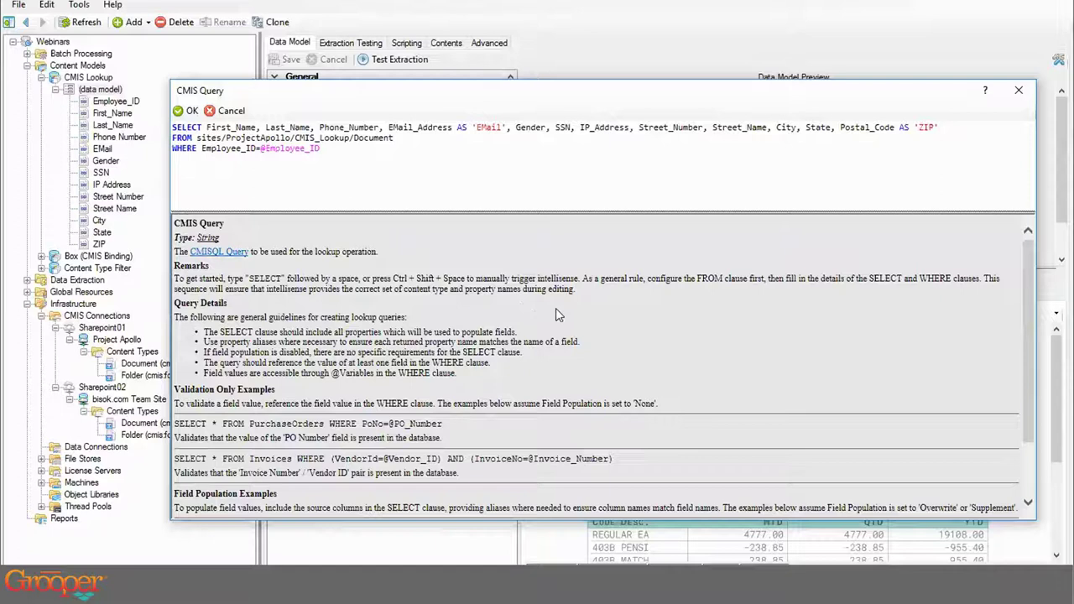
pyautogui.scroll(-1, 555, 315)
pyautogui.scroll(1, 555, 317)
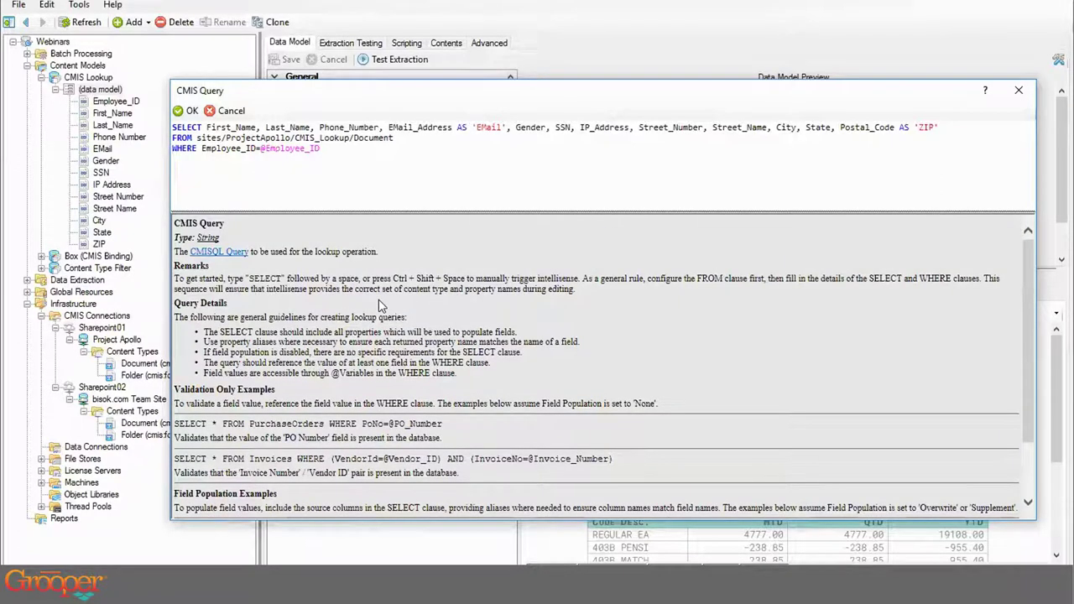
pyautogui.scroll(-1, 386, 309)
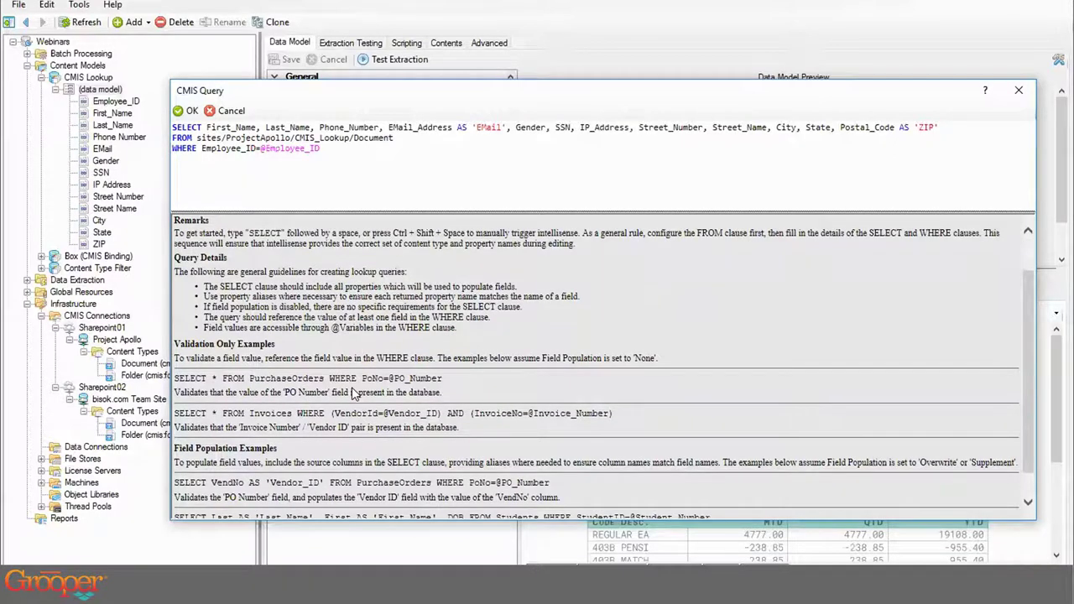
pyautogui.scroll(-1, 354, 395)
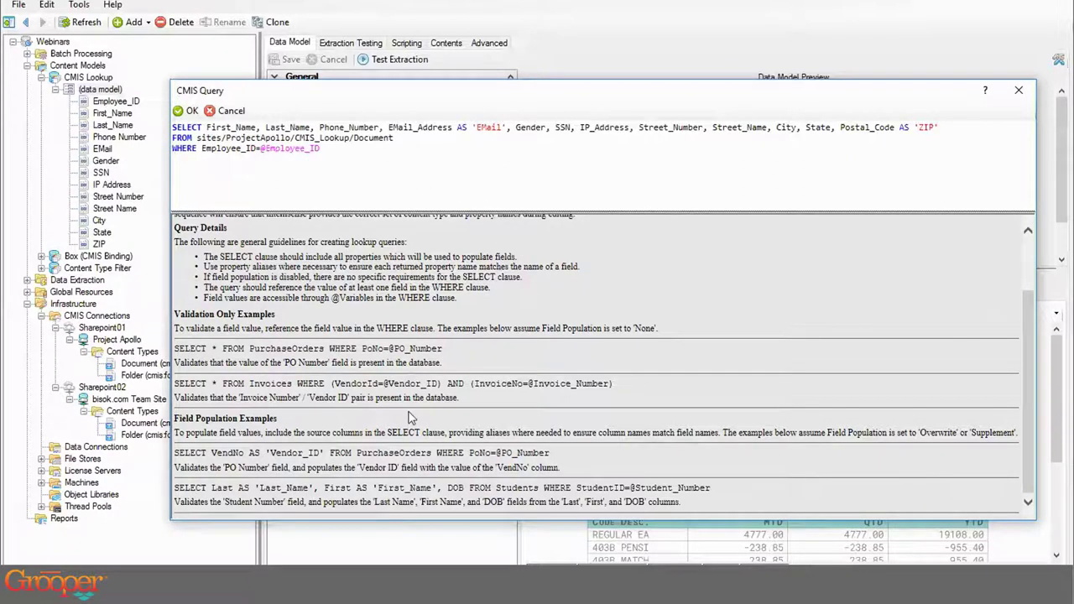
pyautogui.scroll(3, 616, 451)
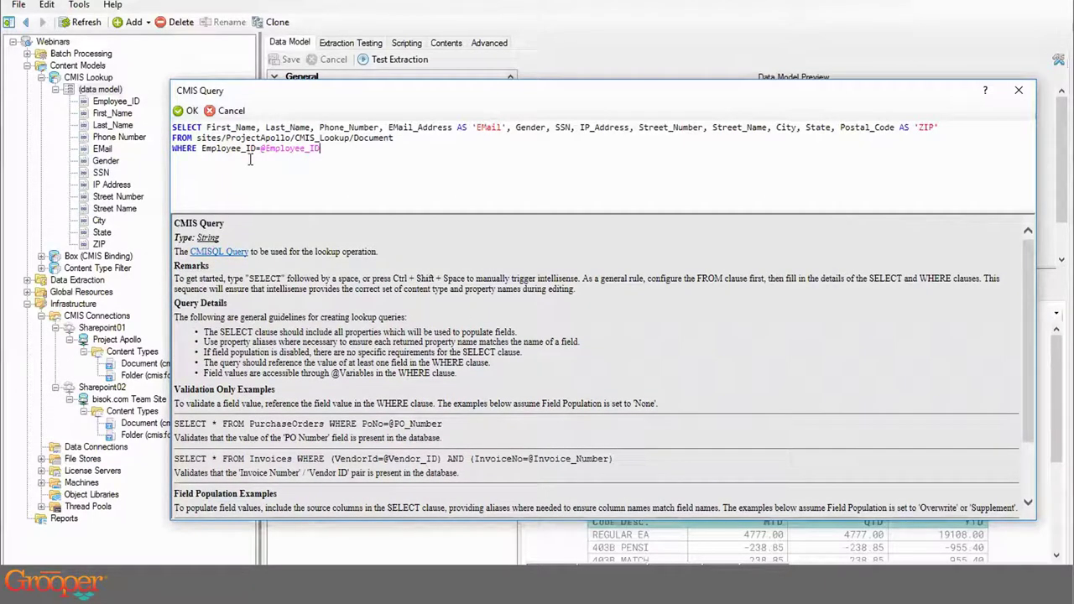
# Accept the CMIS query, widen the property value column, and launch Test Lookup
pyautogui.click(188, 111)
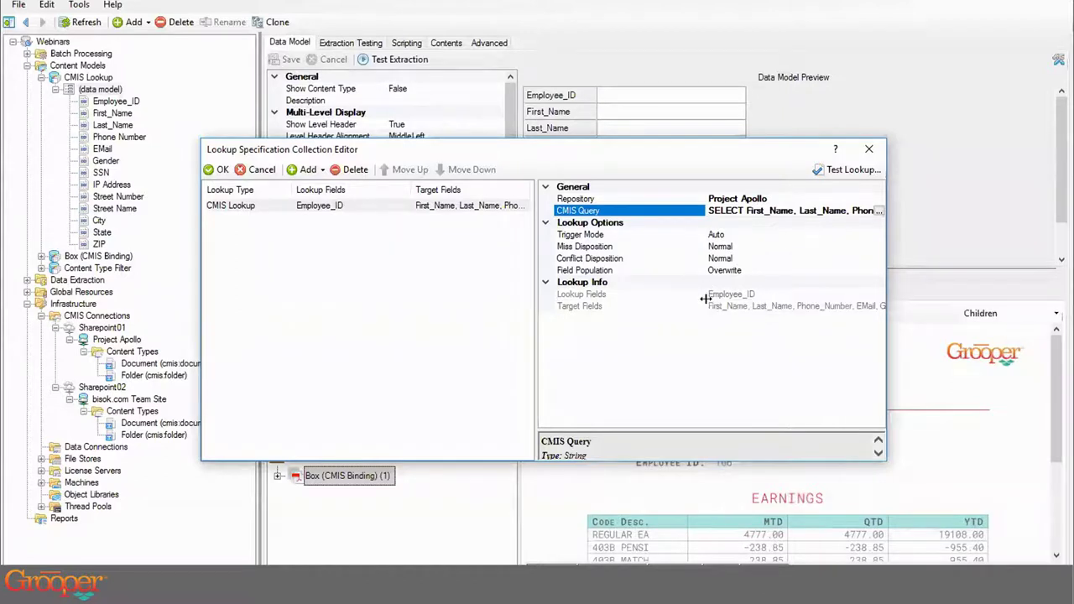
pyautogui.moveTo(703, 242); pyautogui.dragTo(653, 246)
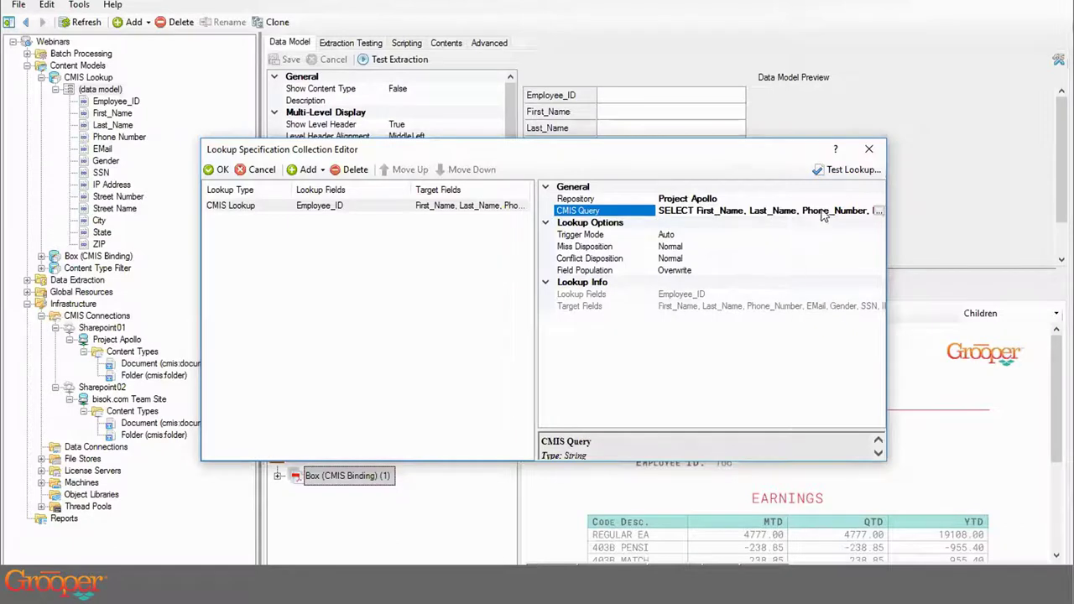
pyautogui.click(850, 169)
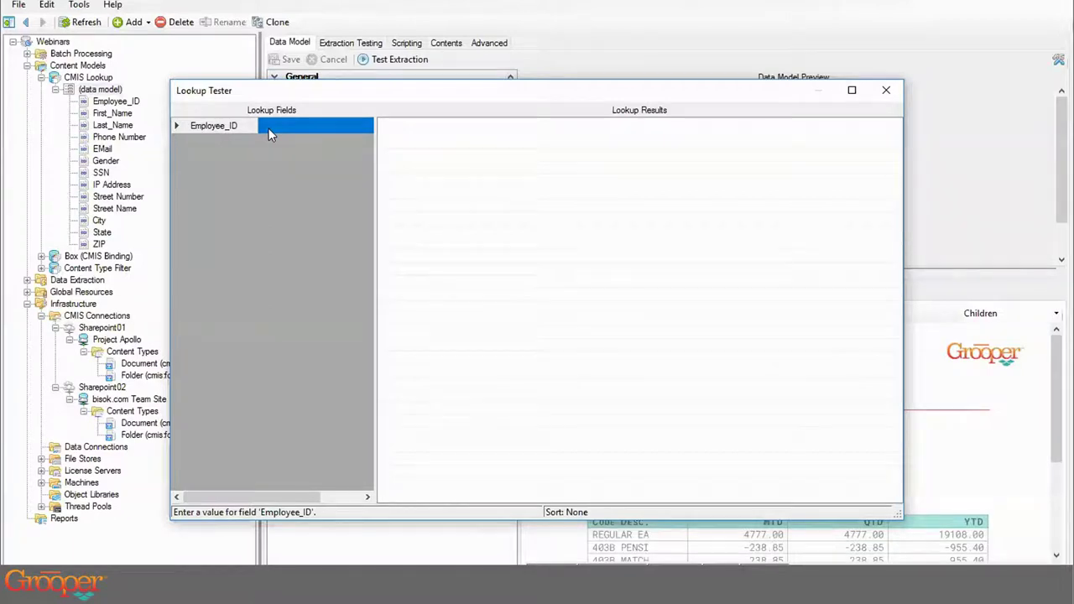
# Run the lookup for Employee_ID 166, check the single matching record, and close the tester
pyautogui.moveTo(667, 96); pyautogui.dragTo(667, 452)
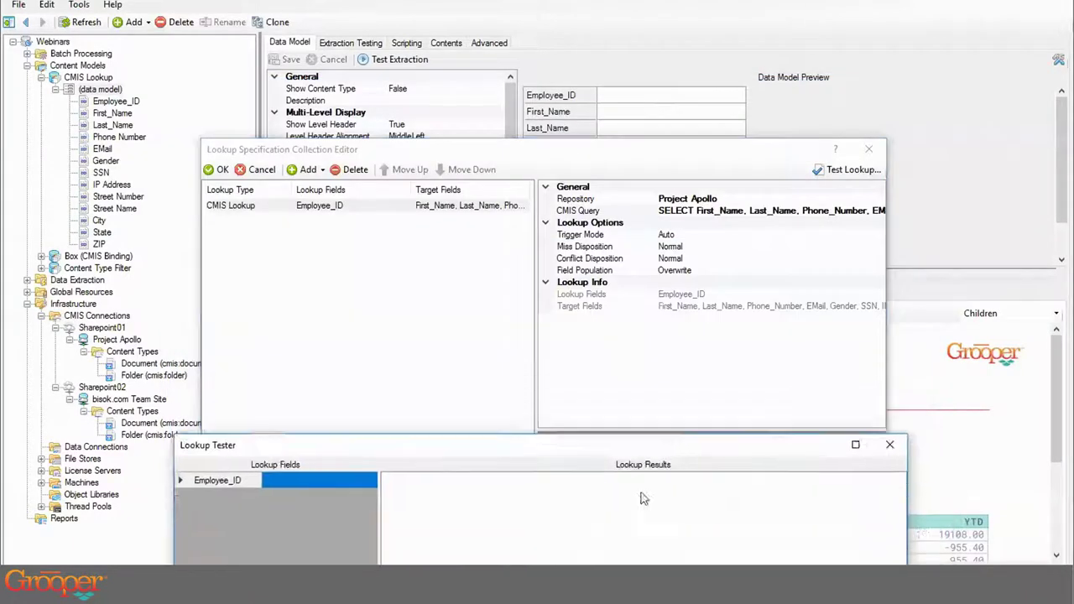
pyautogui.press('Escape')
pyautogui.moveTo(707, 566); pyautogui.dragTo(663, 130)
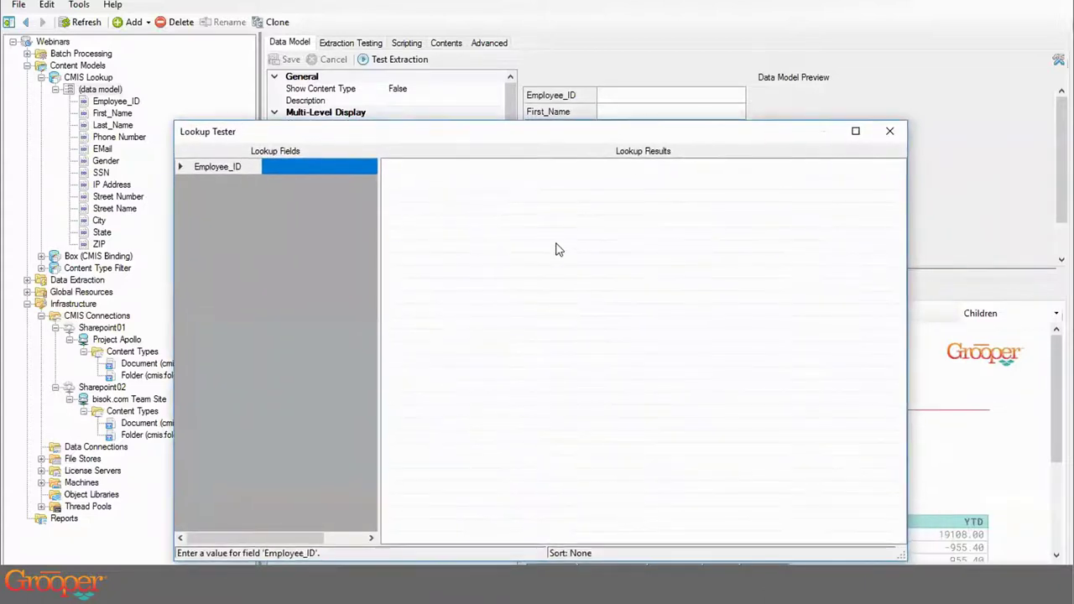
pyautogui.write('165')
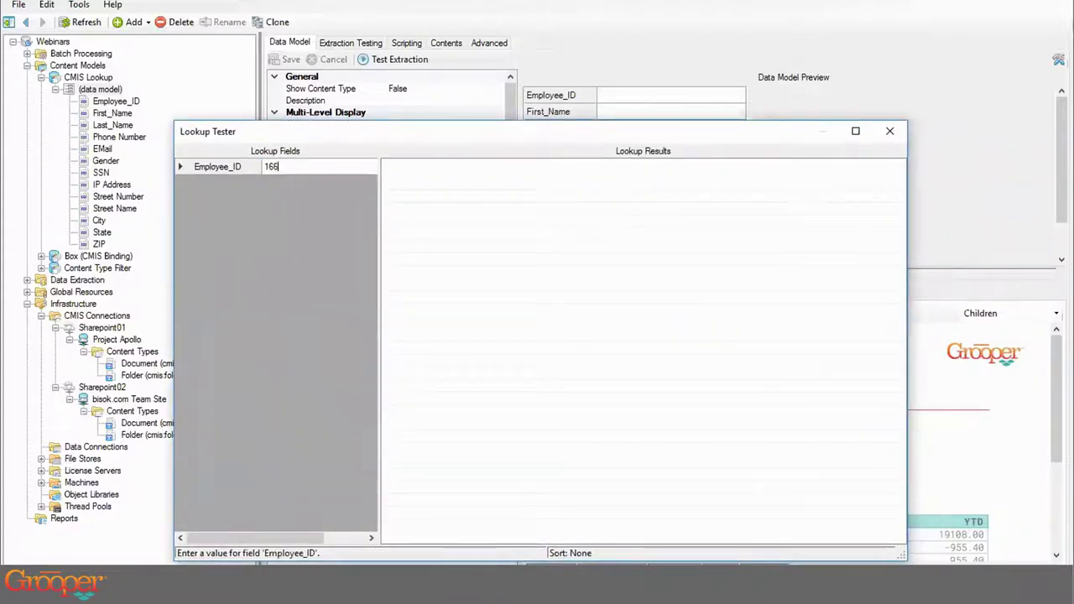
pyautogui.press('Return')
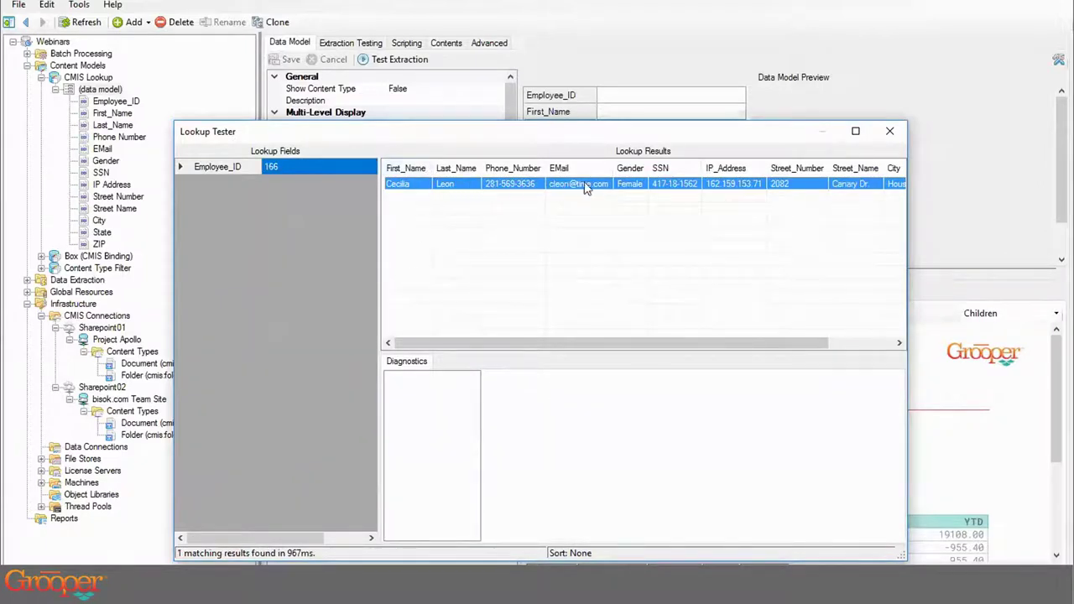
pyautogui.moveTo(785, 343); pyautogui.dragTo(852, 345)
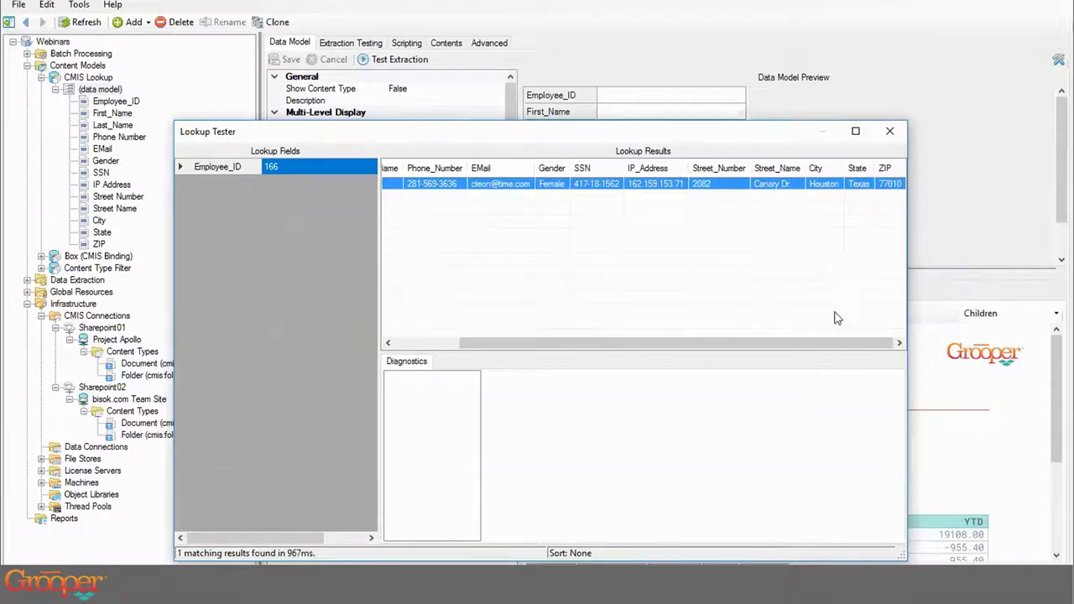
pyautogui.click(891, 132)
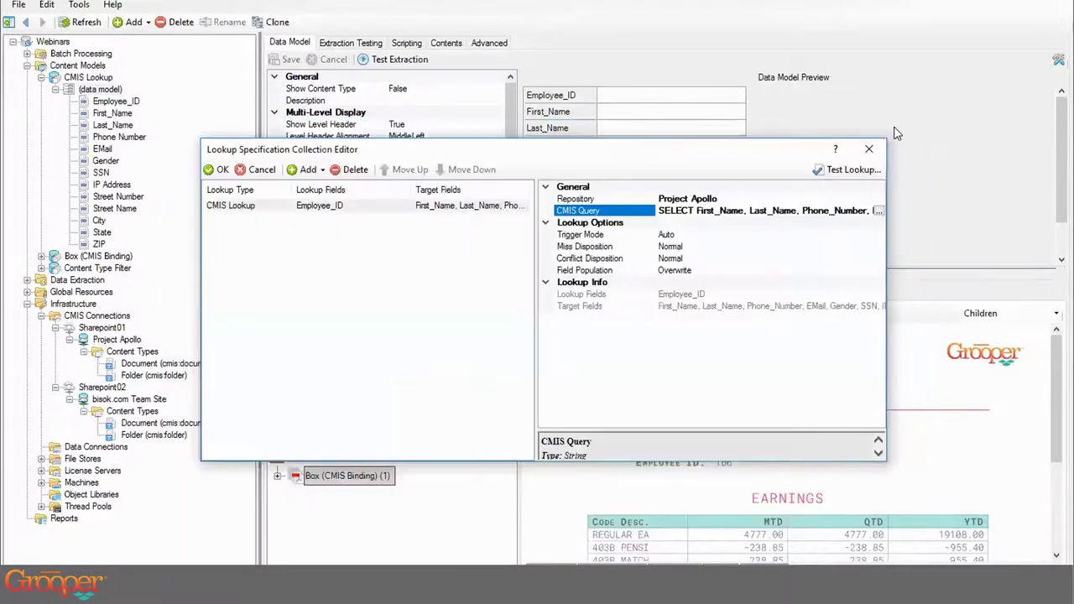
# Confirm the lookup specification and enter a test employee ID in Data Model Preview to fill the fields
pyautogui.click(216, 170)
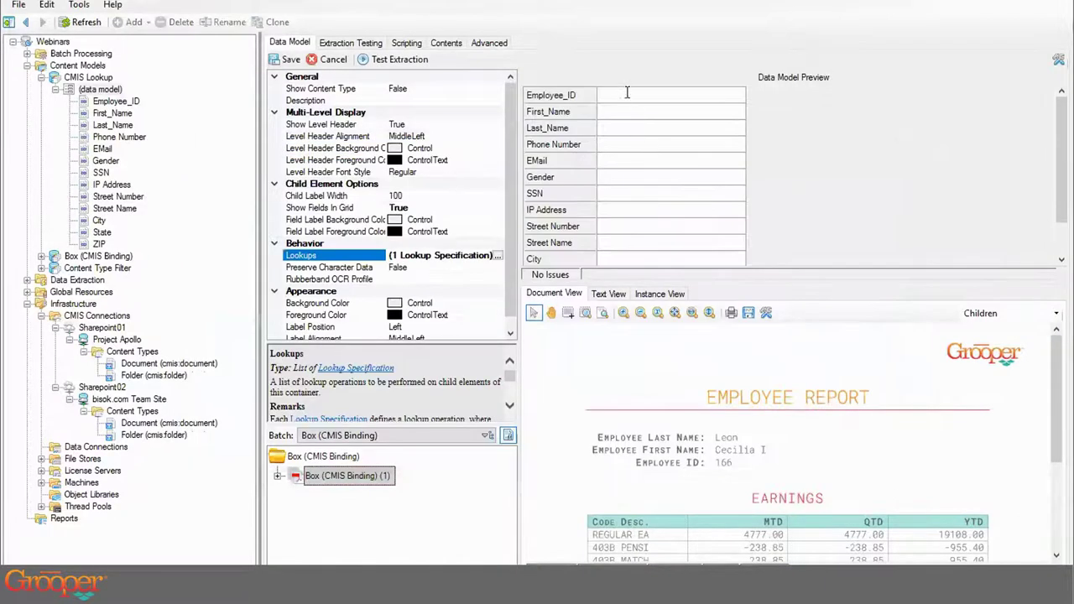
pyautogui.click(627, 93)
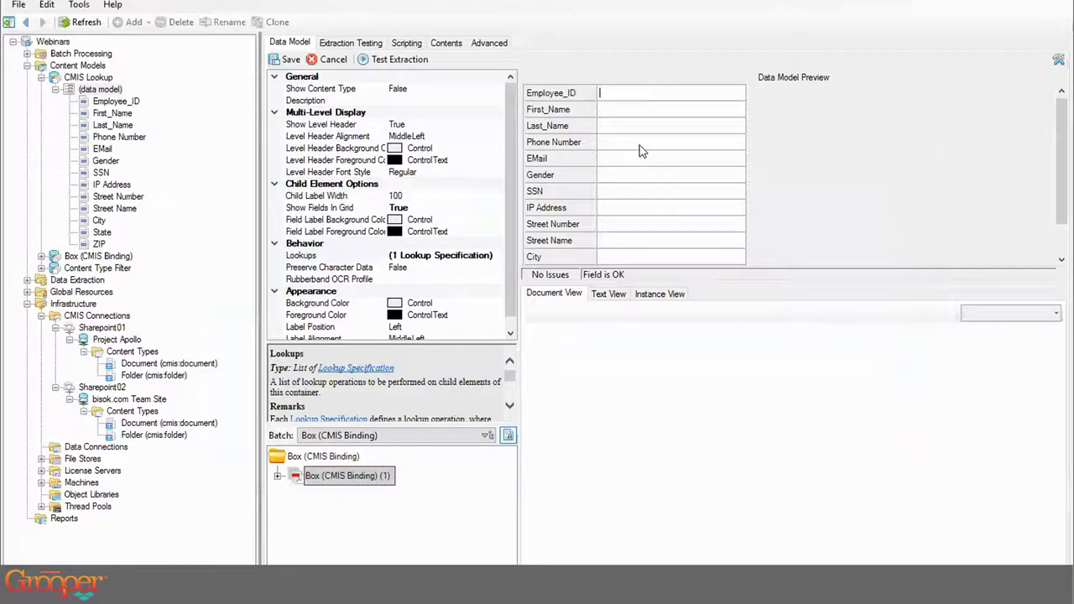
pyautogui.write('1')
pyautogui.press('Tab')
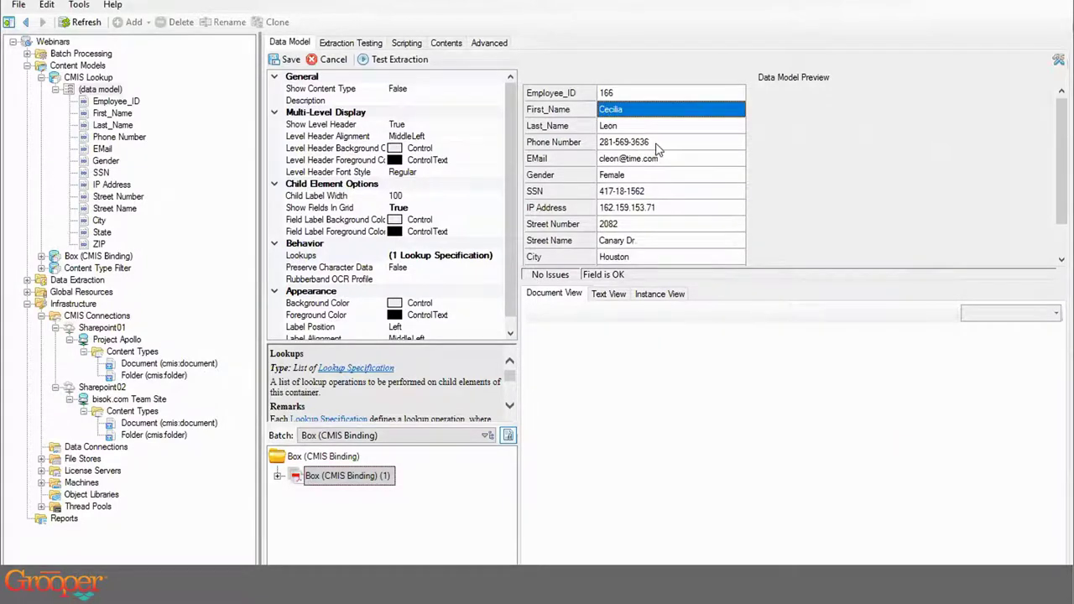
pyautogui.press('Tab')
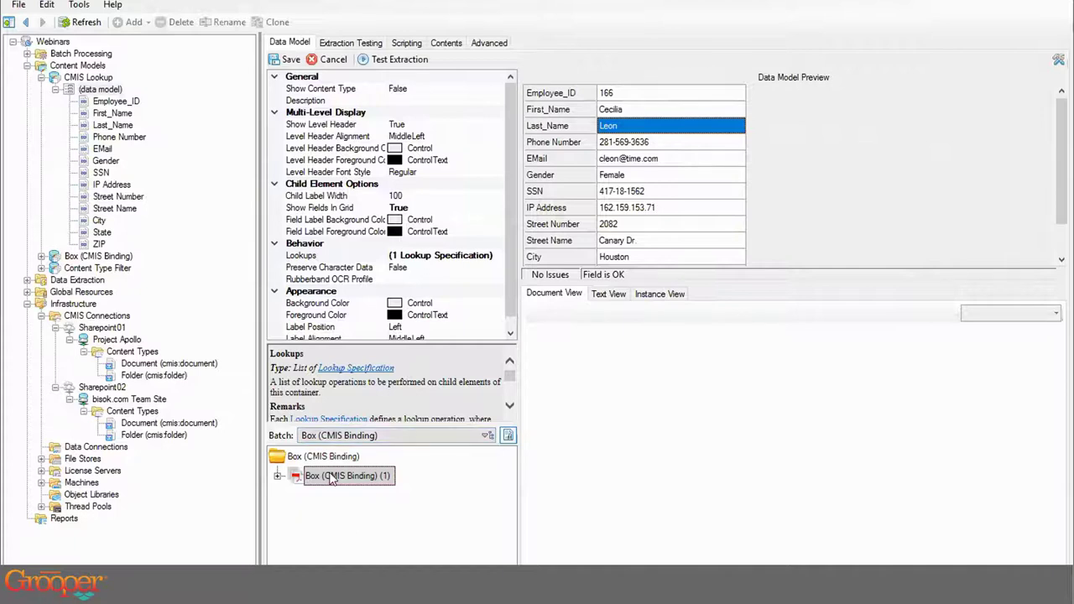
pyautogui.click(607, 299)
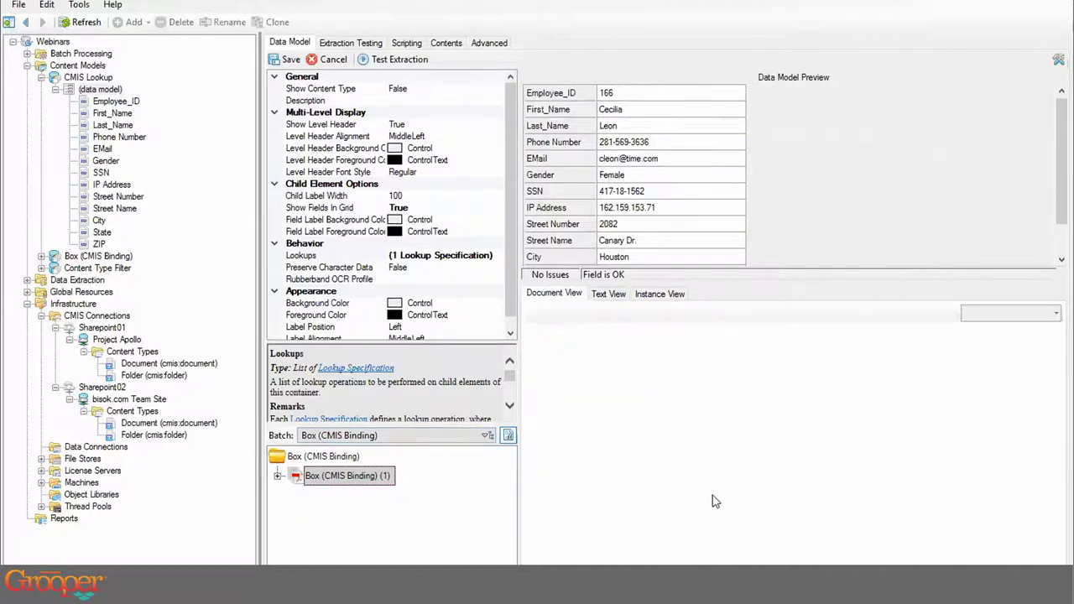
# Expand the test batch to Page 1, save the data model, and select the Employee_ID field
pyautogui.doubleClick(296, 481)
pyautogui.click(329, 498)
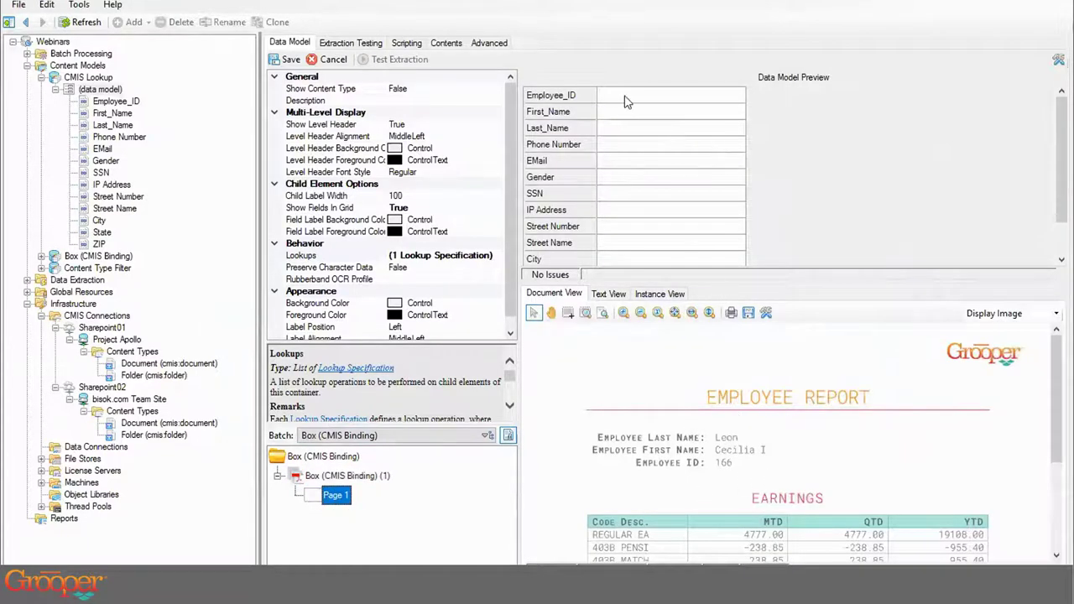
pyautogui.click(282, 66)
pyautogui.click(117, 102)
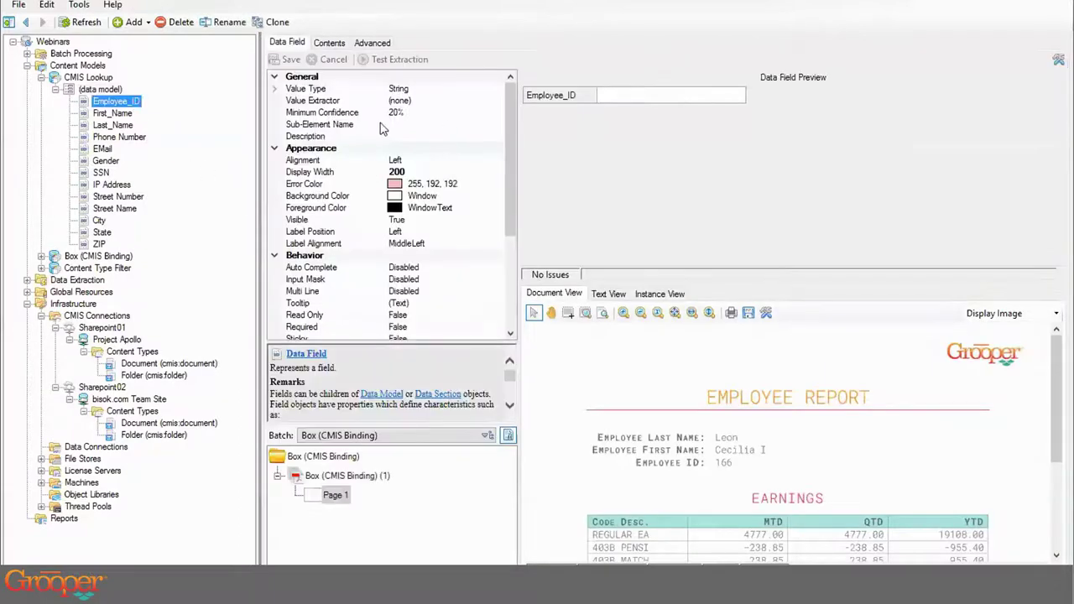
# Set Employee_ID's Value Extractor to Text Pattern and open the editor for its Pattern property
pyautogui.click(276, 90)
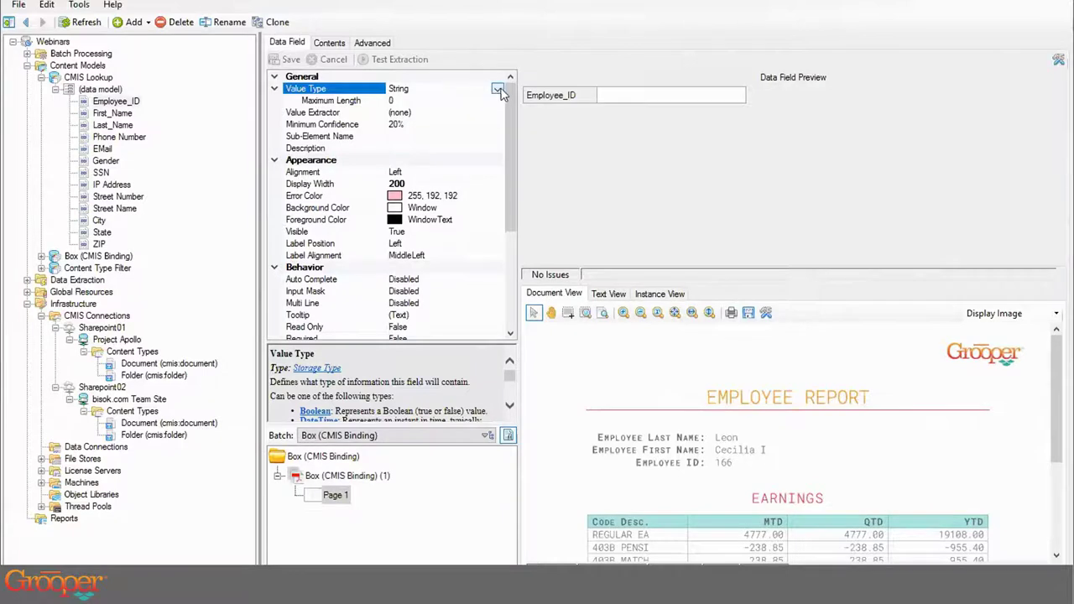
pyautogui.click(275, 89)
pyautogui.click(321, 101)
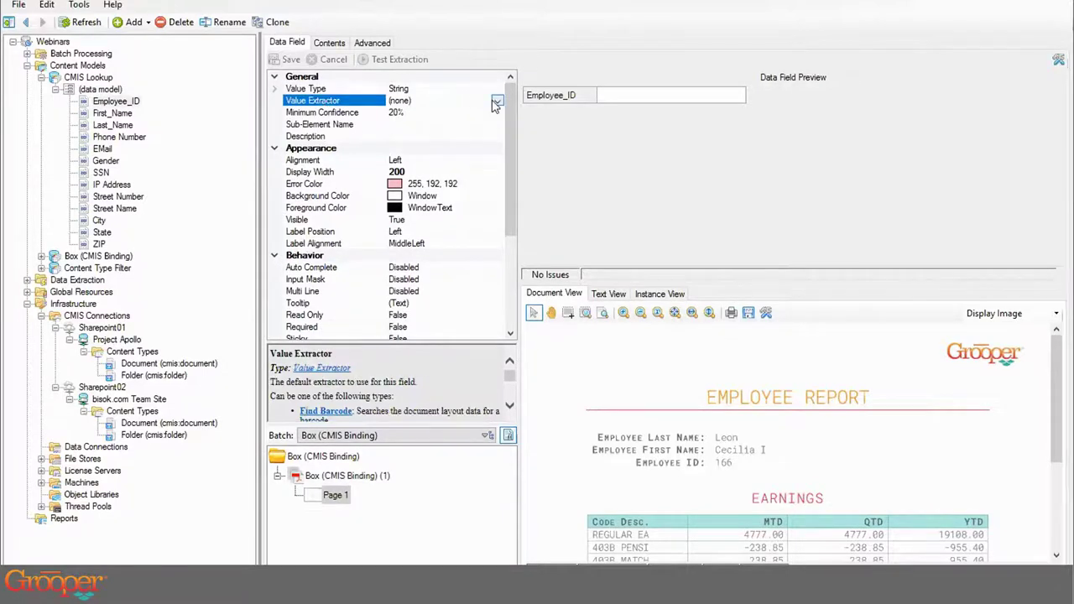
pyautogui.click(497, 100)
pyautogui.click(422, 204)
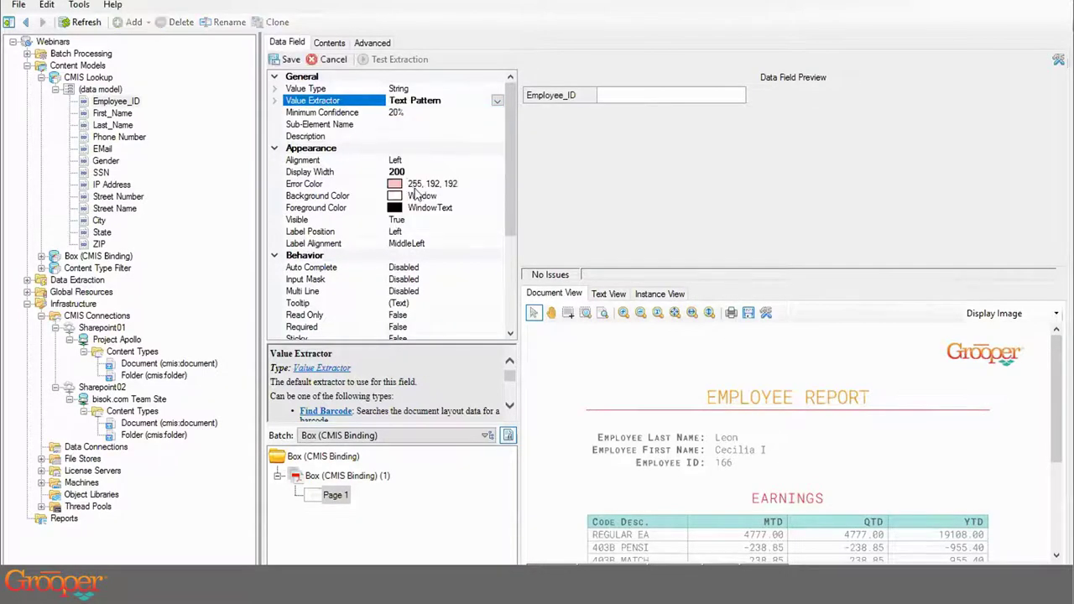
pyautogui.click(276, 101)
pyautogui.click(335, 112)
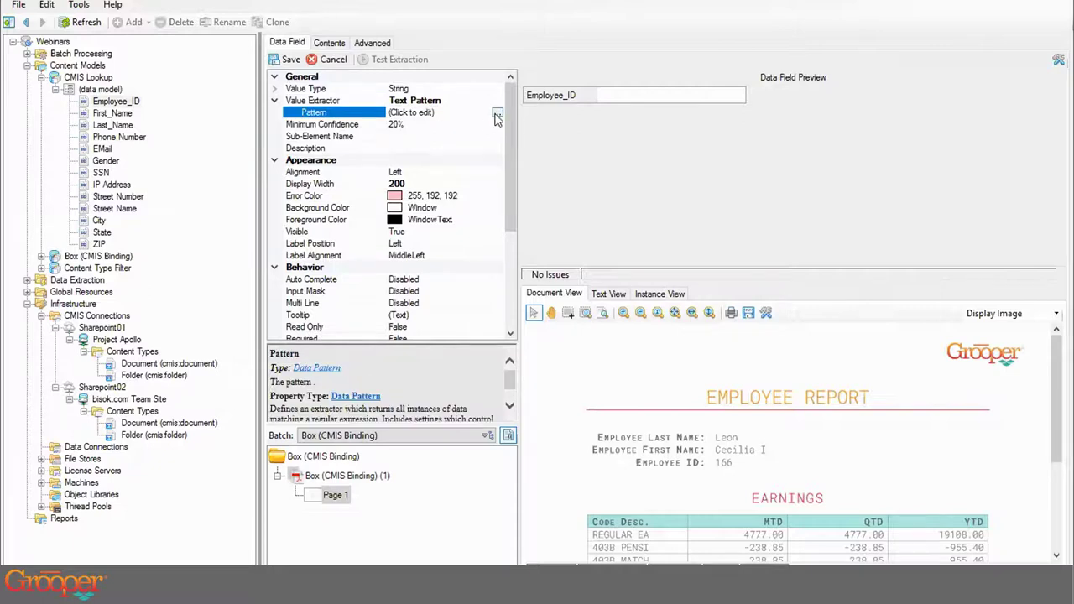
pyautogui.click(497, 115)
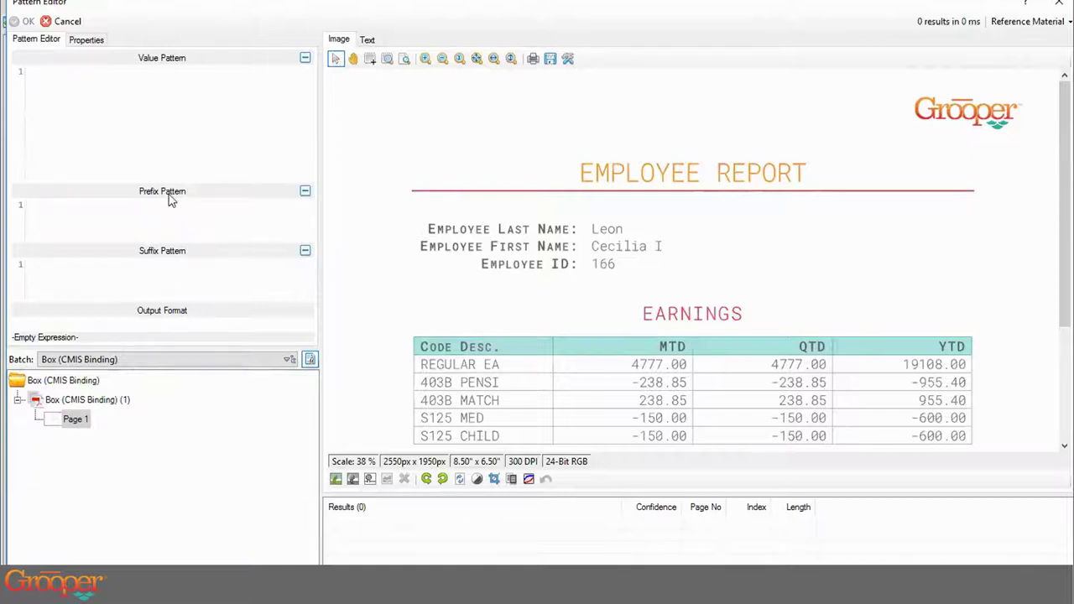
# Enter the Employee Id: prefix with a \d{3} value pattern and accept it
pyautogui.click(156, 241)
pyautogui.write('Employe')
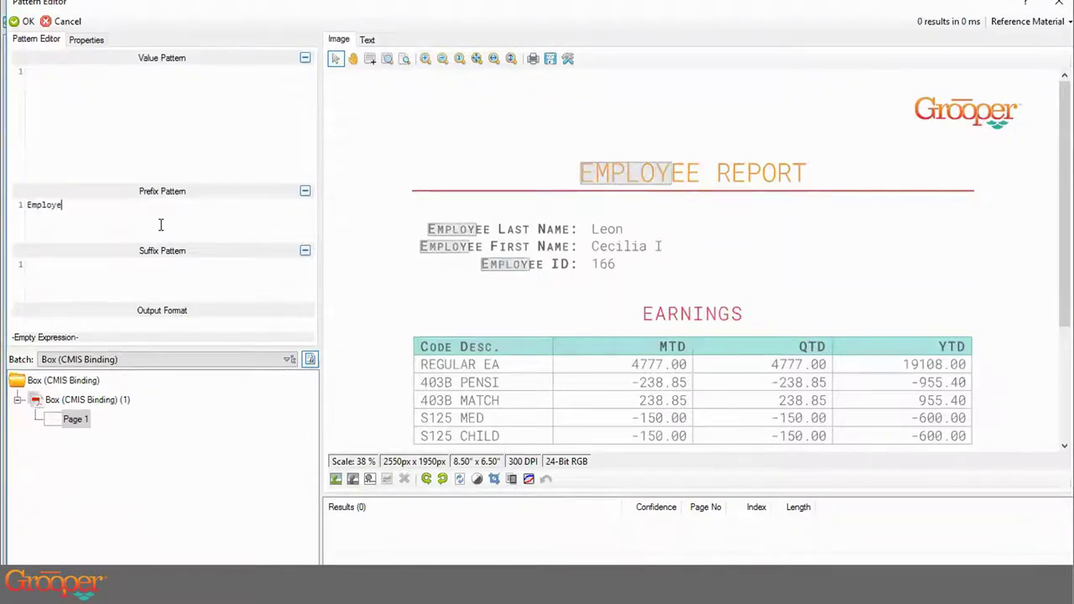
pyautogui.write('e Id:')
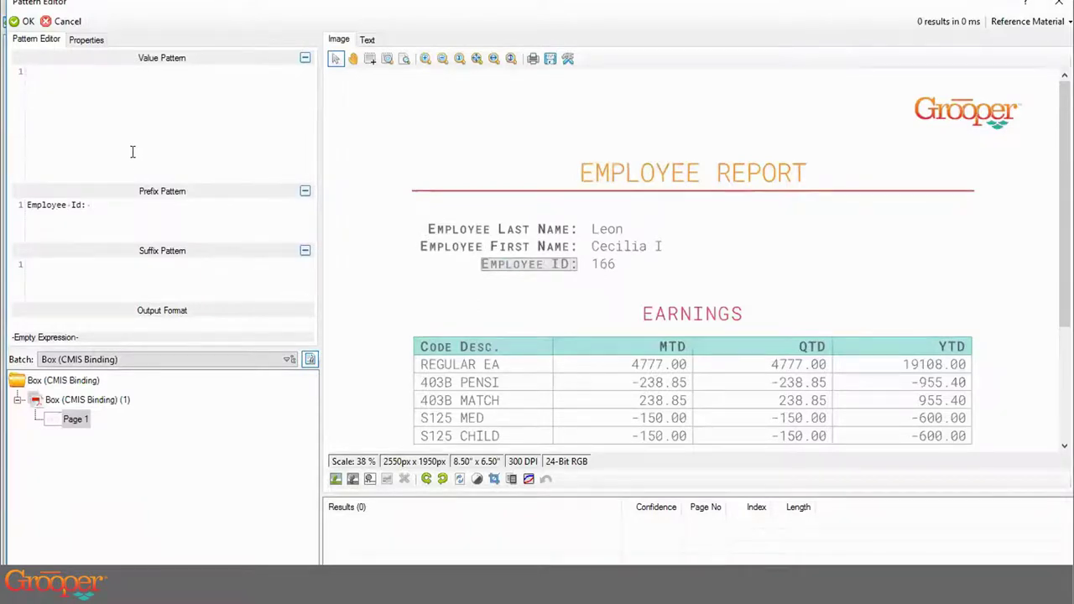
pyautogui.write('\\d{3}')
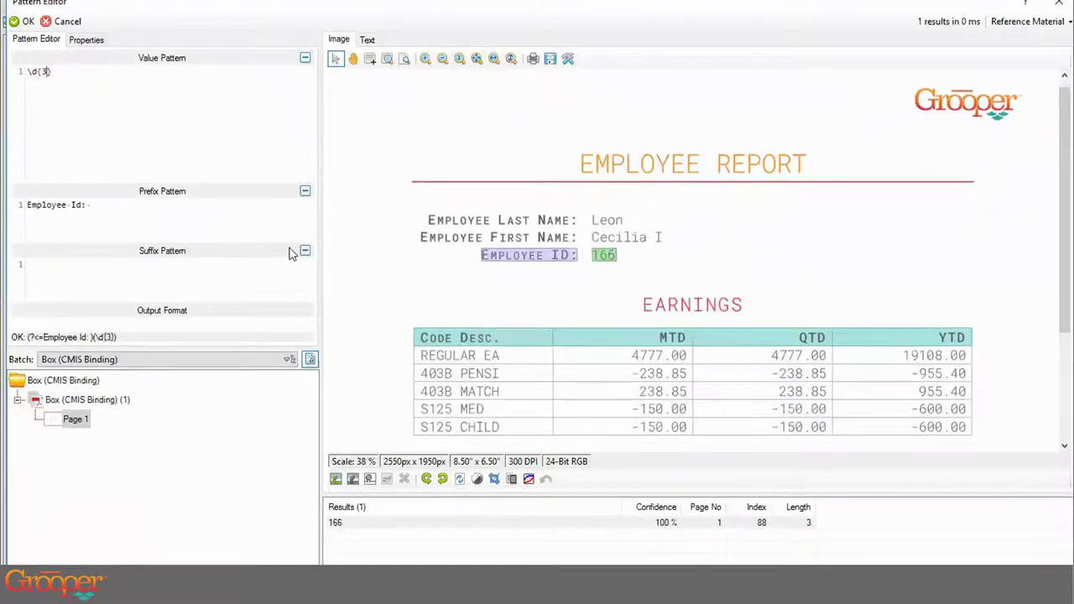
pyautogui.click(22, 21)
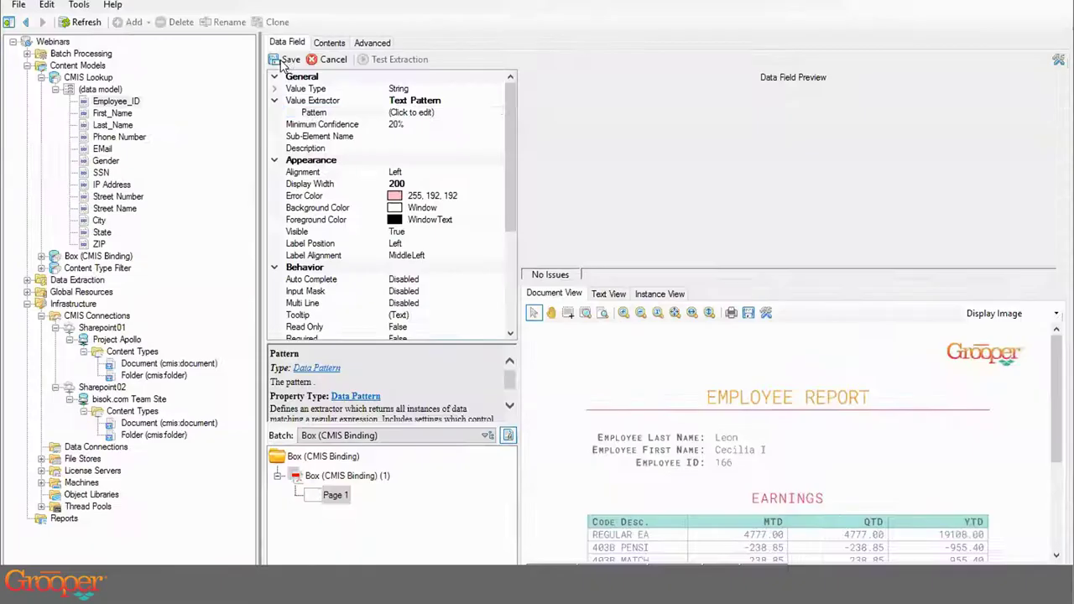
# Run Test Extraction on the test batch folder, confirming Employee_ID returns 166
pyautogui.click(332, 476)
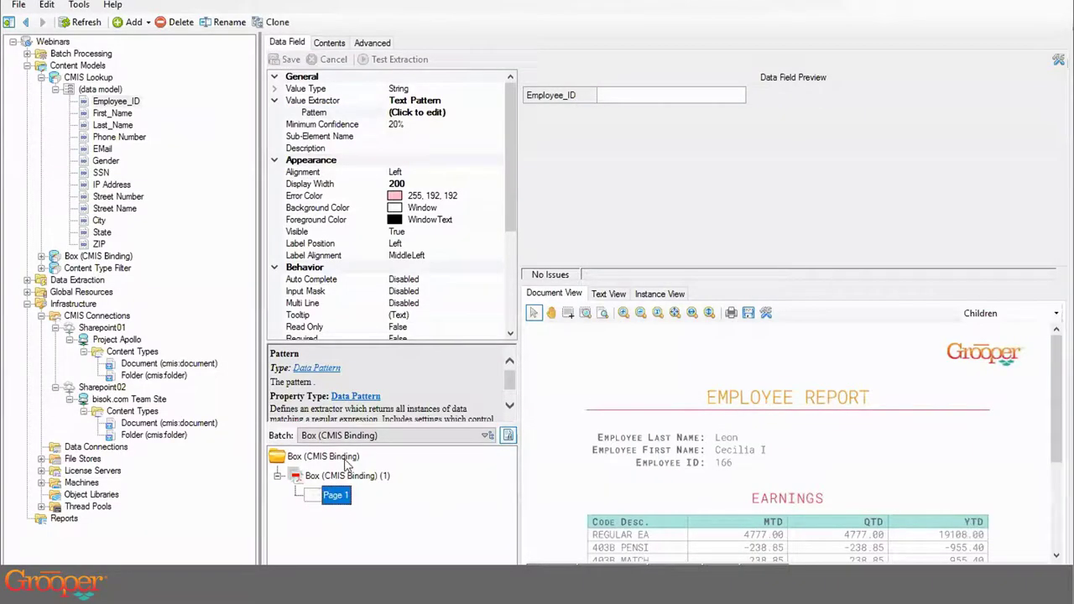
pyautogui.click(395, 59)
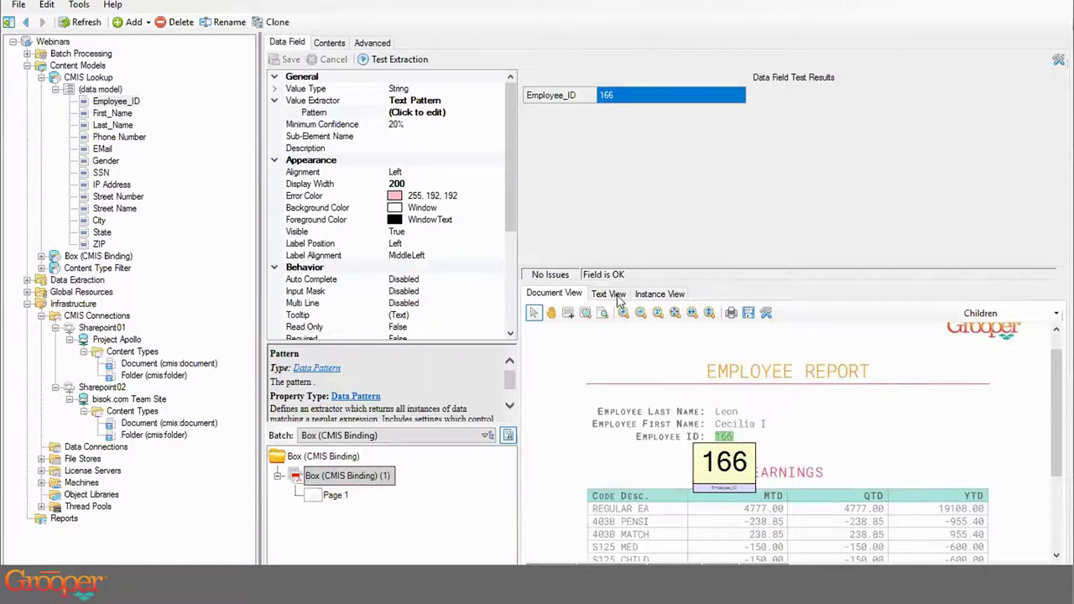
pyautogui.click(99, 90)
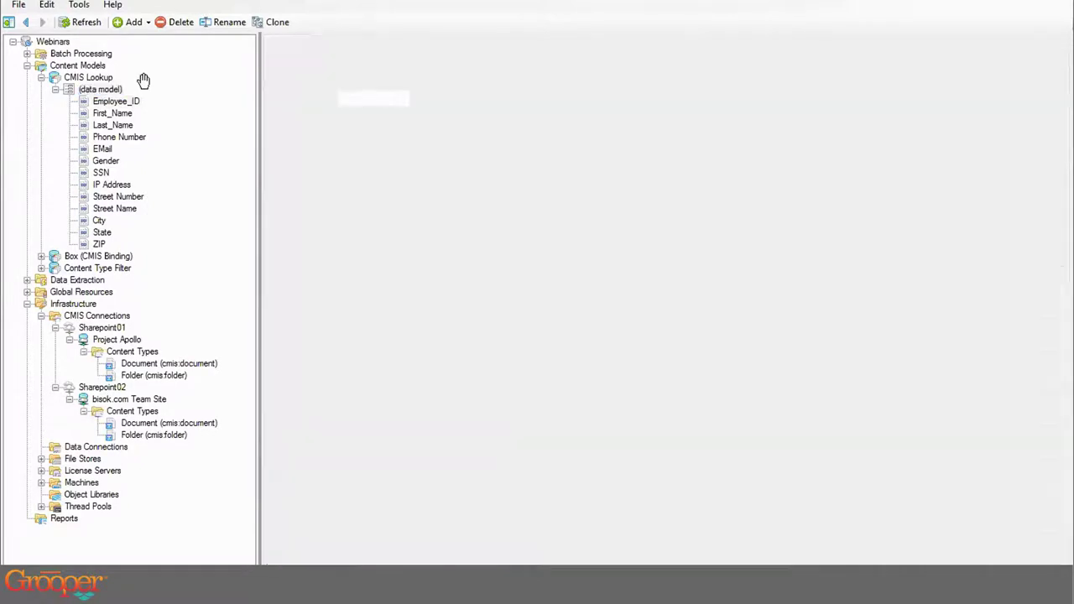
# Run Test Extraction on the data model and review ID 166 and the lookup-filled fields from phone number to ZIP
pyautogui.click(420, 62)
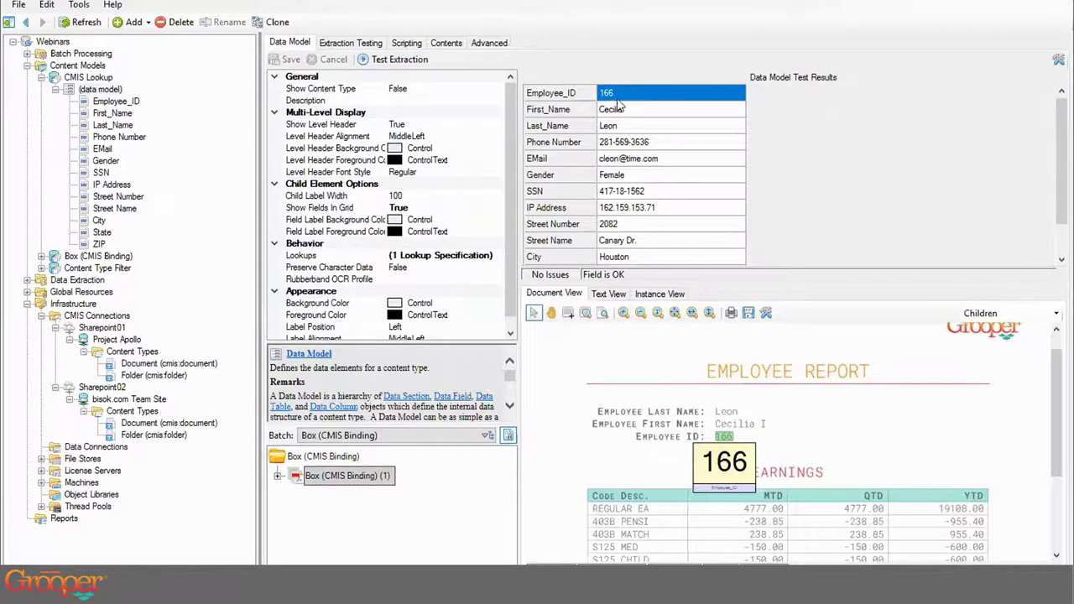
pyautogui.scroll(-1, 652, 119)
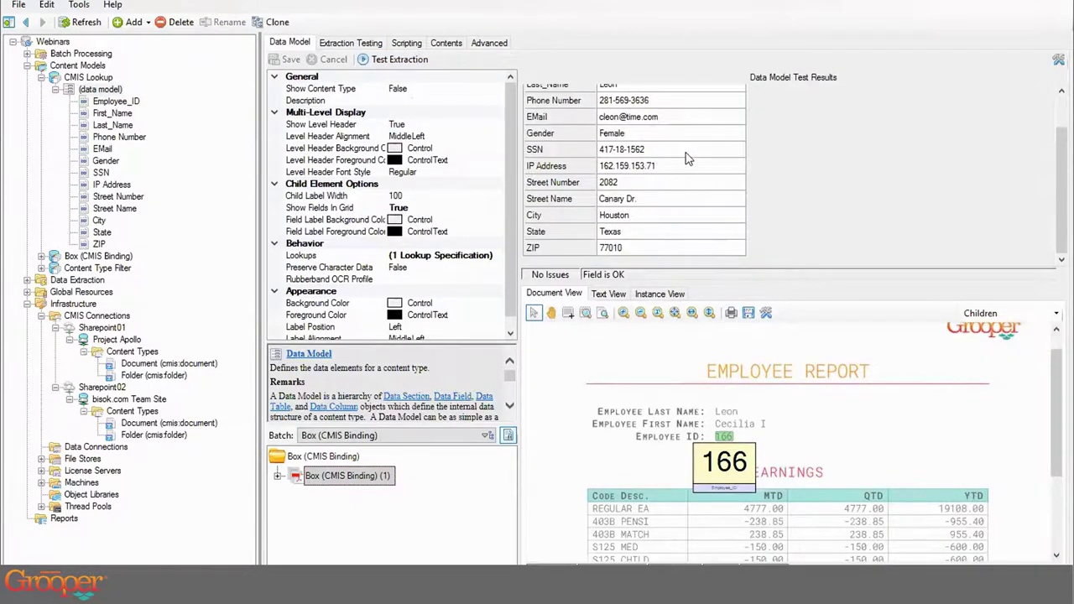
pyautogui.scroll(1, 693, 181)
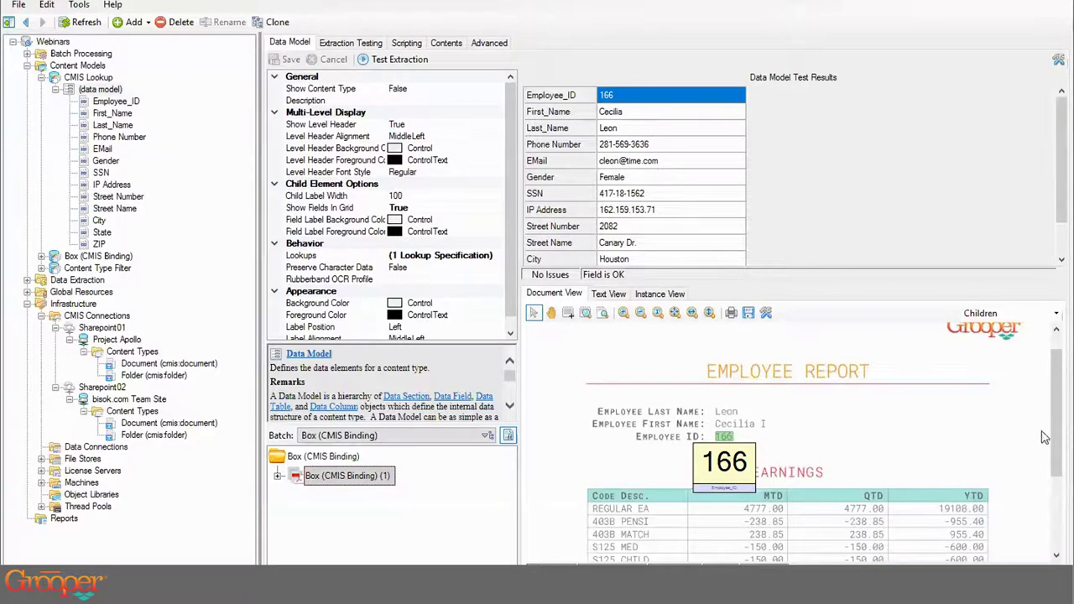
pyautogui.scroll(-1, 1056, 419)
pyautogui.scroll(-1, 1056, 420)
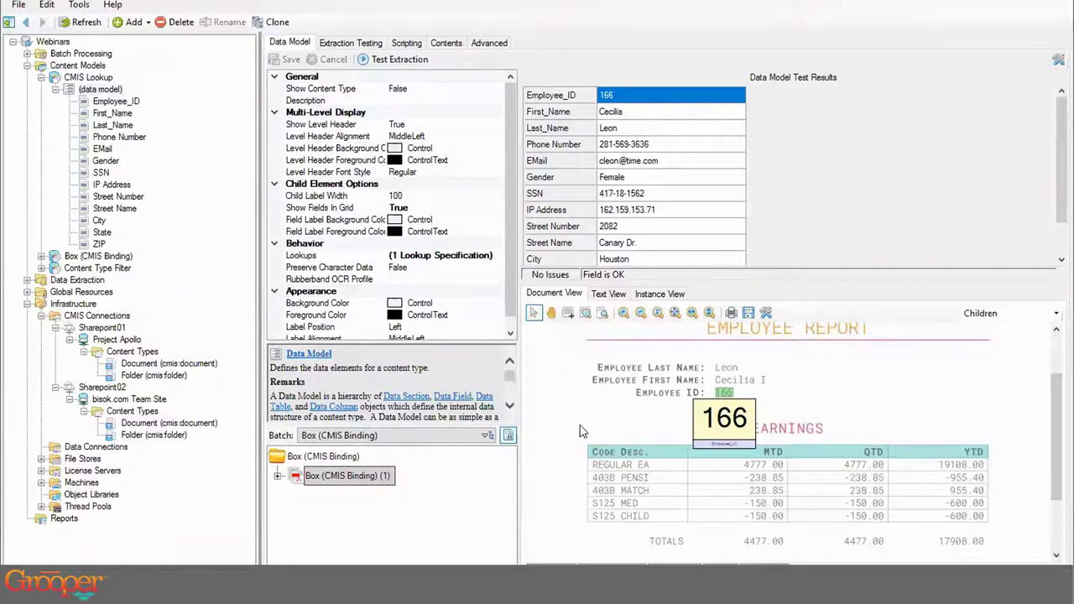
pyautogui.scroll(3, 835, 436)
pyautogui.scroll(-3, 848, 445)
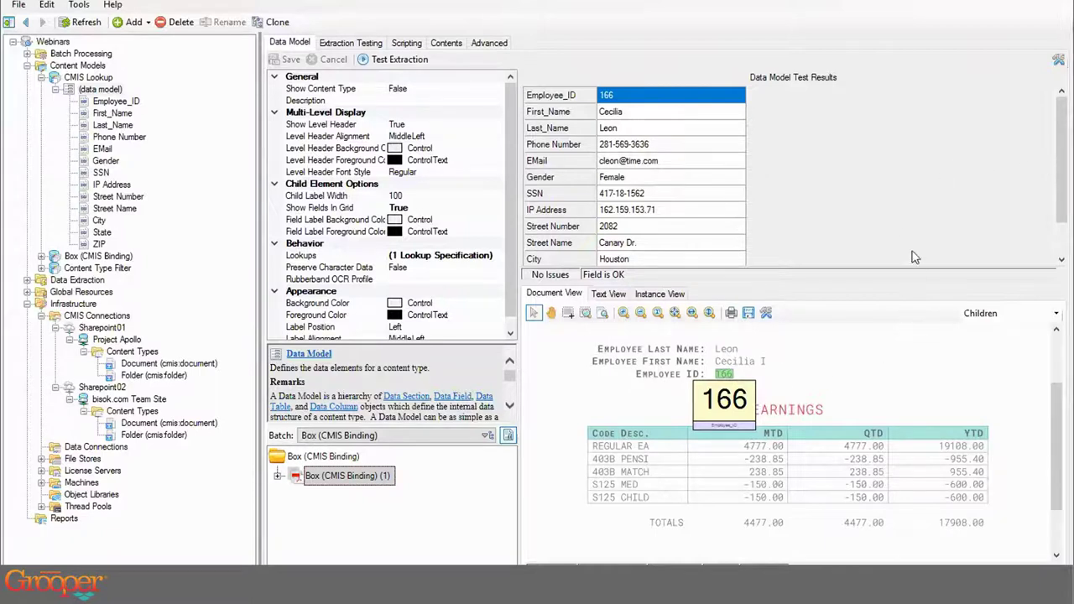
pyautogui.scroll(1, 1056, 445)
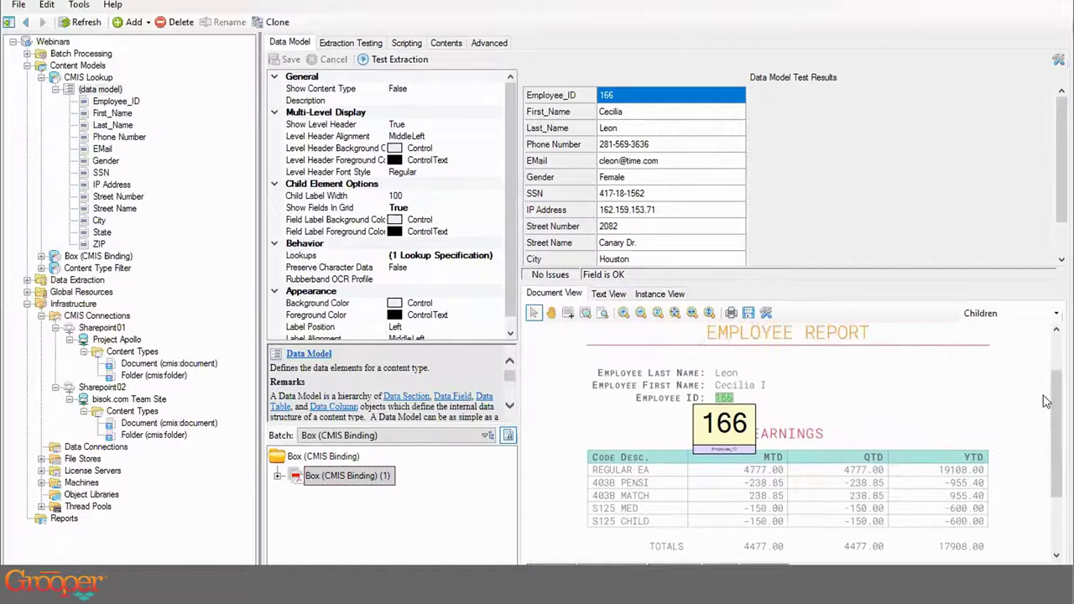
pyautogui.scroll(-1, 668, 174)
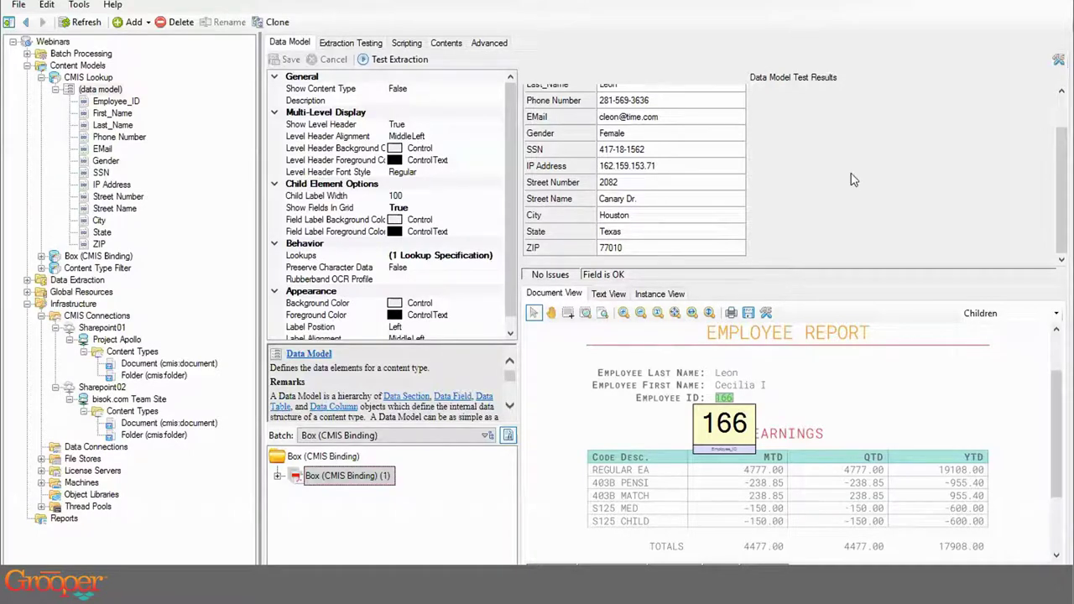
# Collapse the data model, CMIS Lookup, Sharepoint01 and Sharepoint02 nodes in the tree
pyautogui.click(56, 89)
pyautogui.click(41, 77)
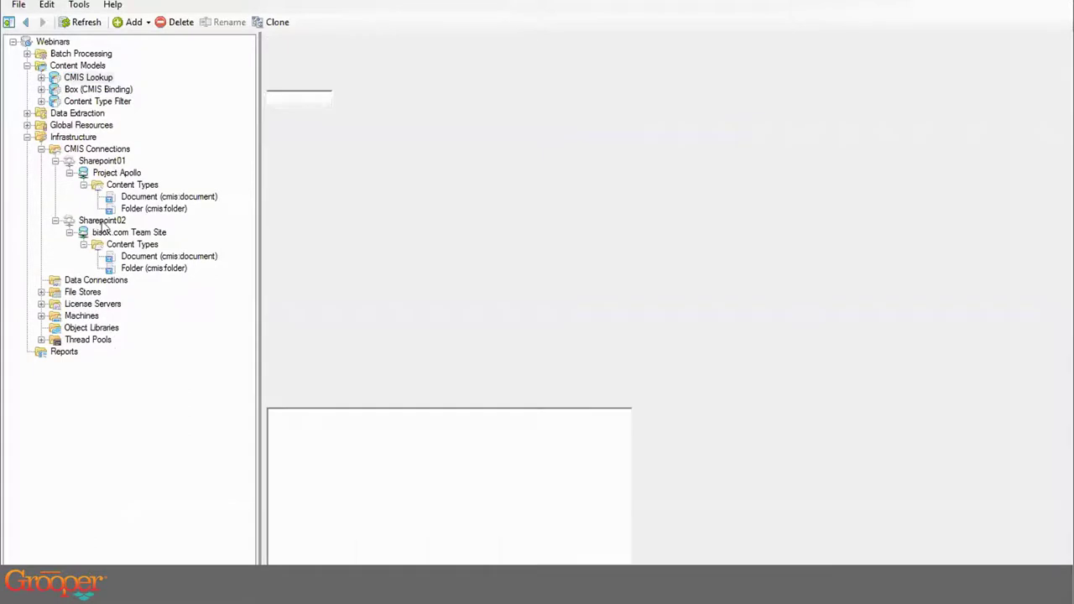
pyautogui.click(55, 161)
pyautogui.click(55, 172)
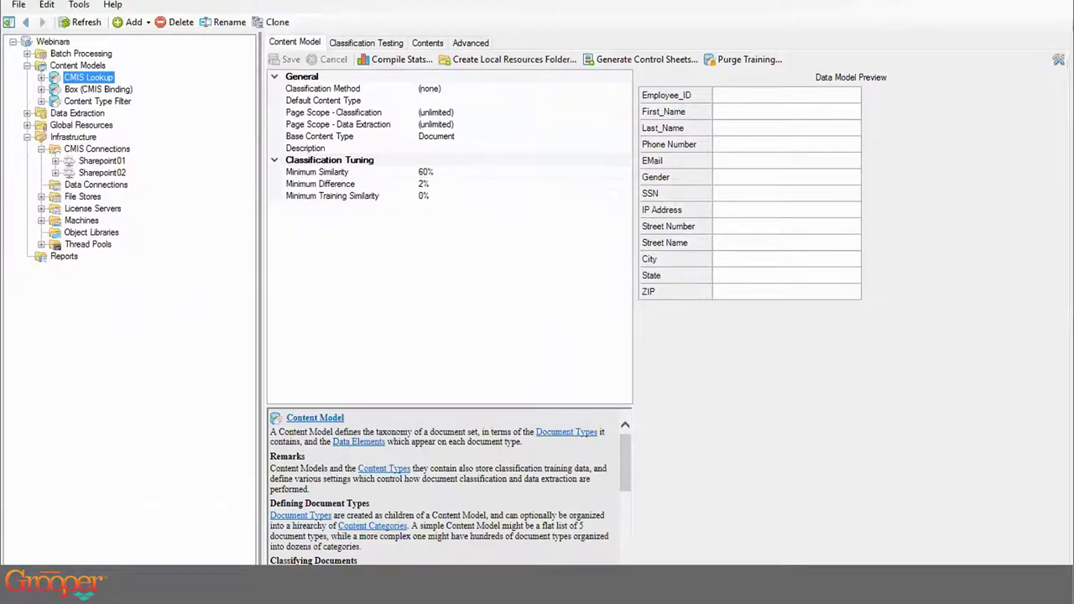
# Add a new CMIS connection named Box under CMIS Connections
pyautogui.rightClick(74, 151)
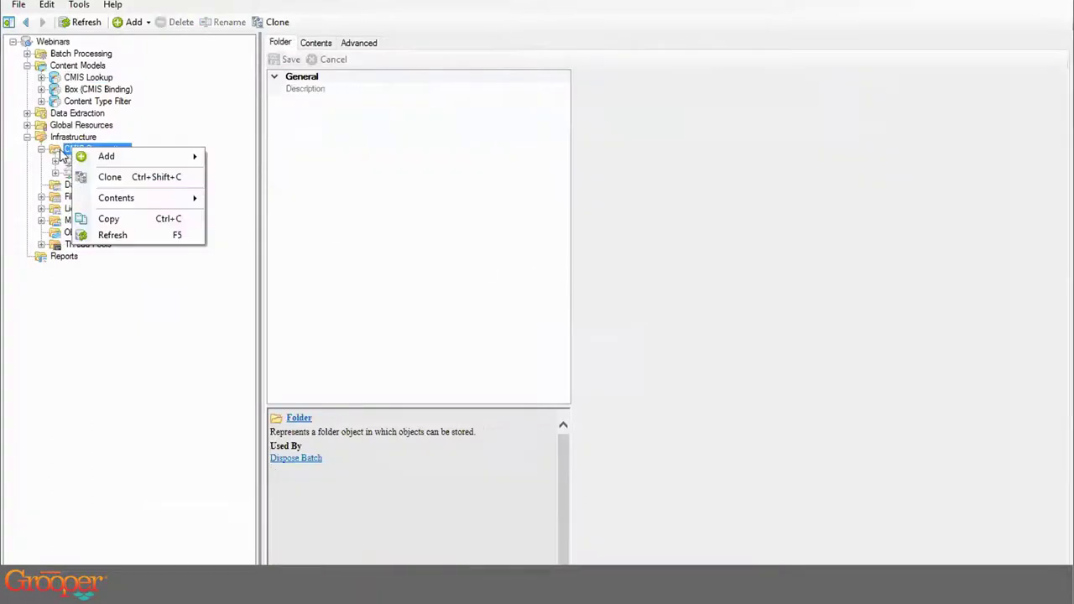
pyautogui.click(91, 290)
pyautogui.rightClick(79, 151)
pyautogui.moveTo(118, 156)
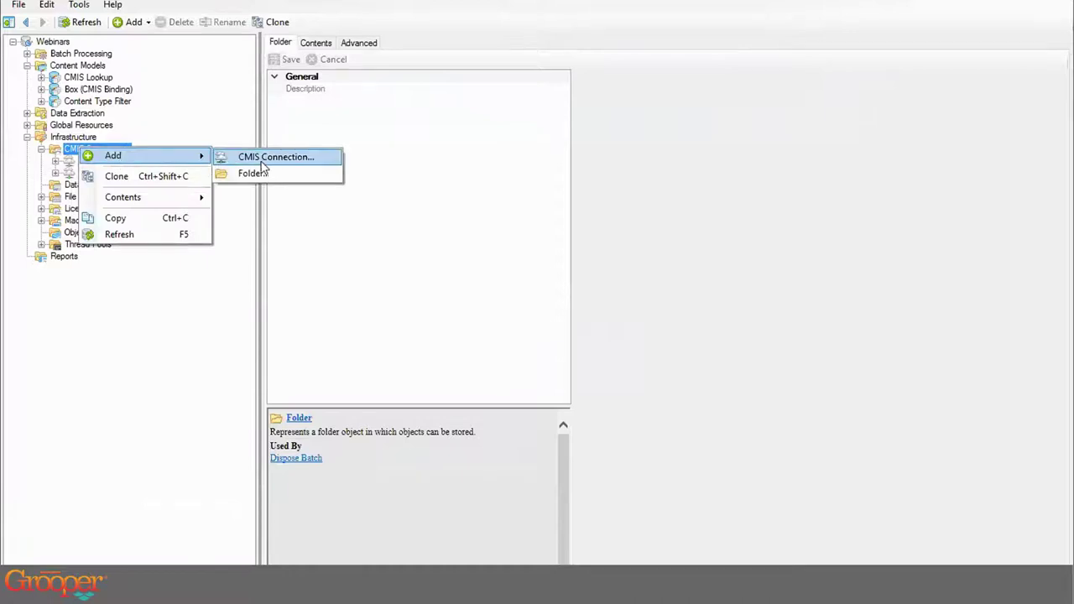
pyautogui.click(262, 164)
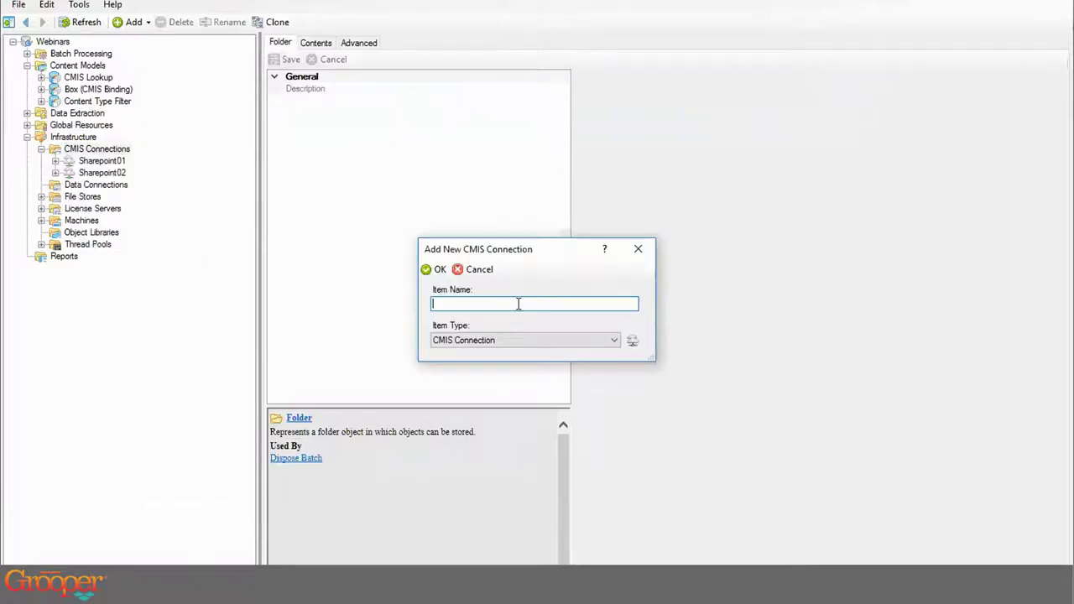
pyautogui.write('Box')
pyautogui.press('Return')
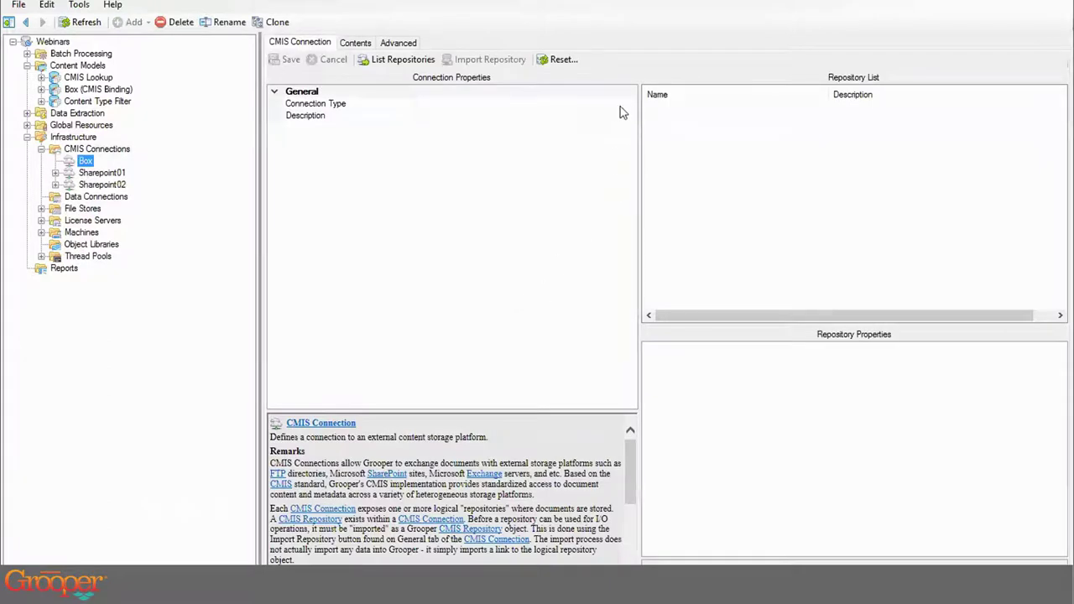
# Set the Box connection's Connection Type to Box.com and expand its Connection Settings
pyautogui.click(629, 106)
pyautogui.click(629, 106)
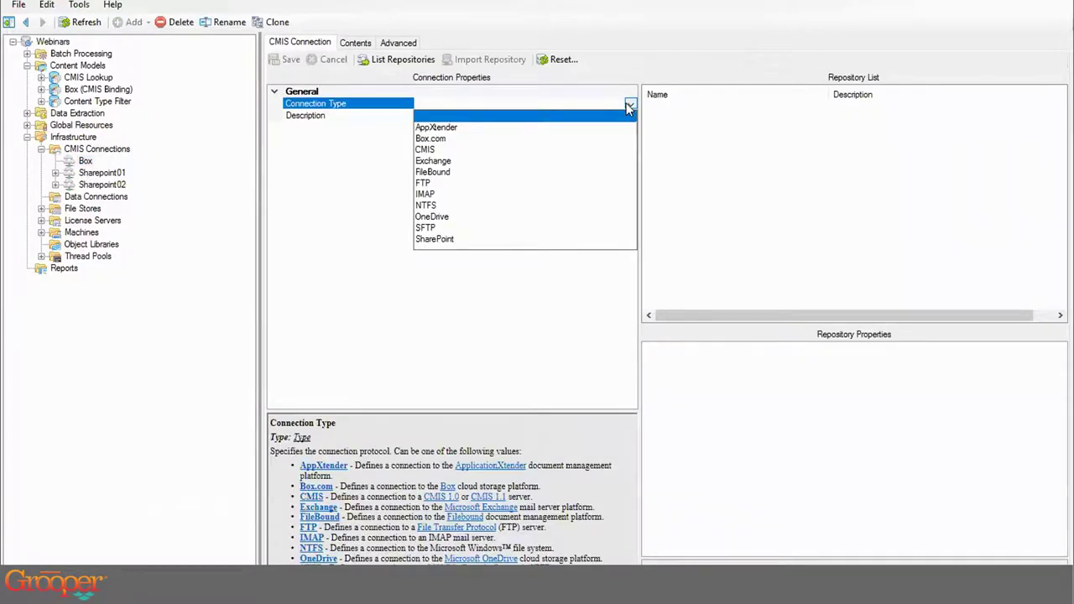
pyautogui.click(432, 139)
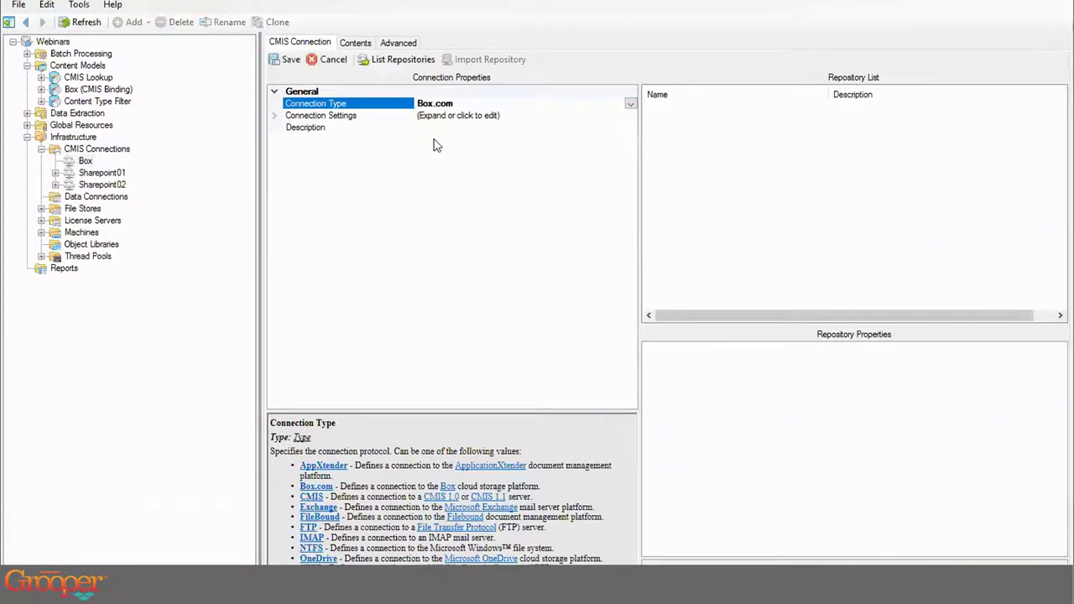
pyautogui.click(275, 116)
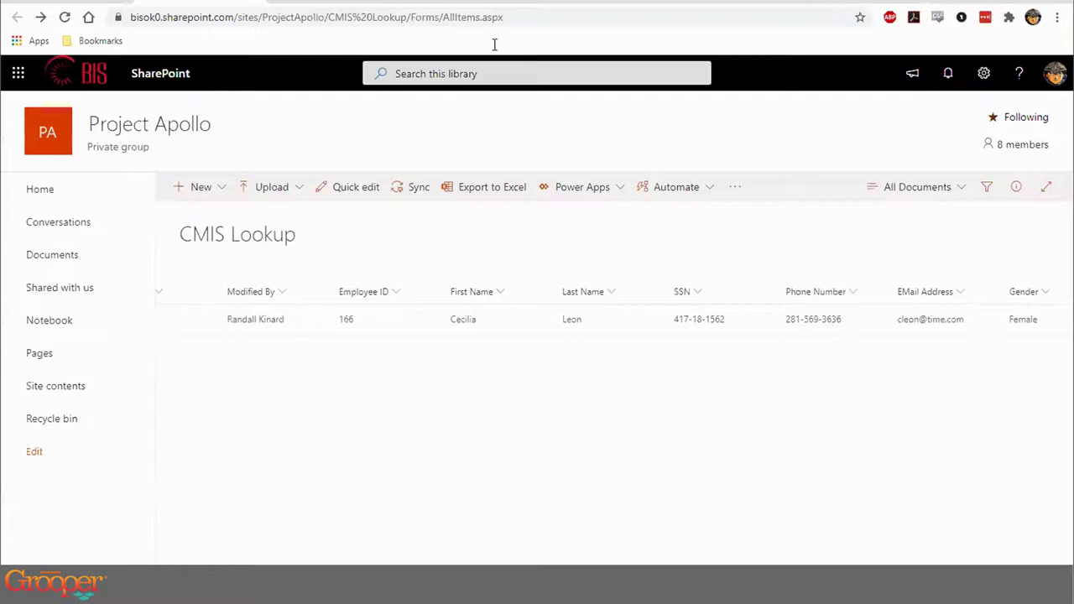
# On the Box Grooper Wiki folder page, check the Box account options
pyautogui.click(317, 5)
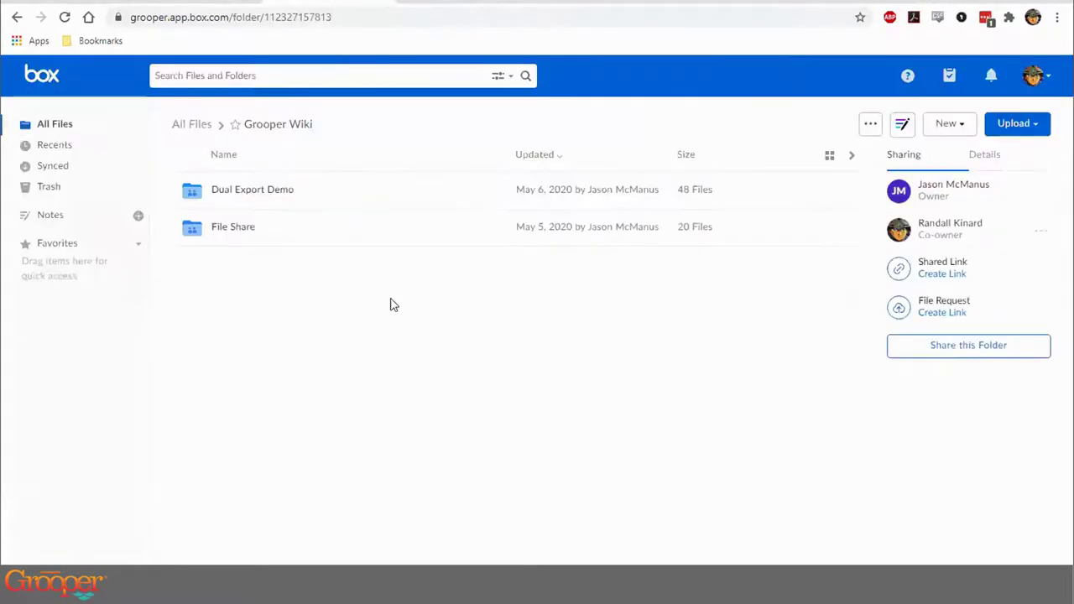
pyautogui.click(1032, 78)
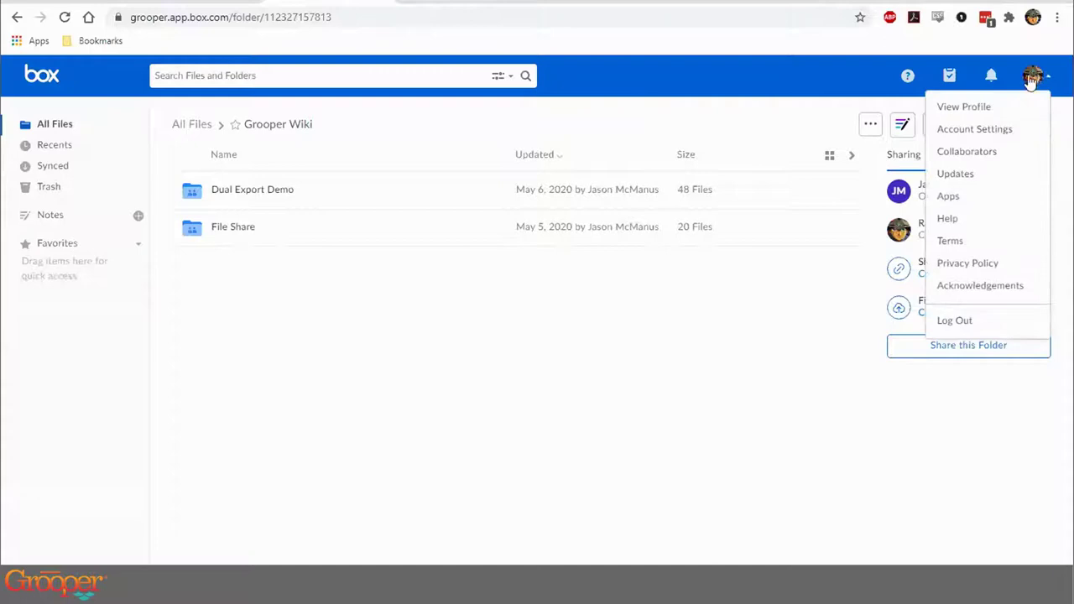
pyautogui.click(774, 370)
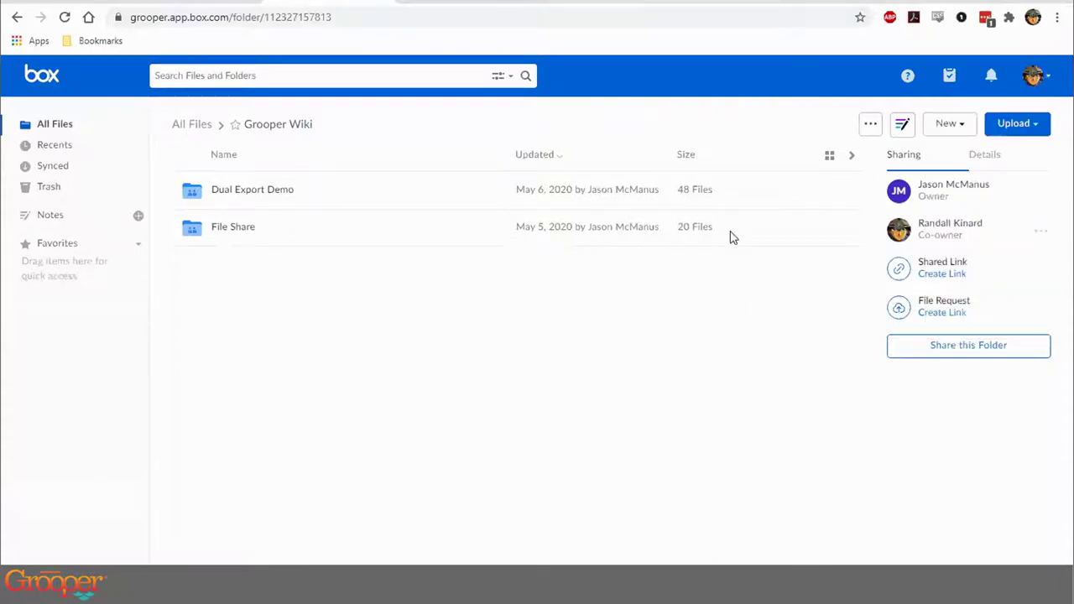
# Read the wiki's Account ID step with its enlarged screenshot, then return to Grooper
pyautogui.click(715, 1)
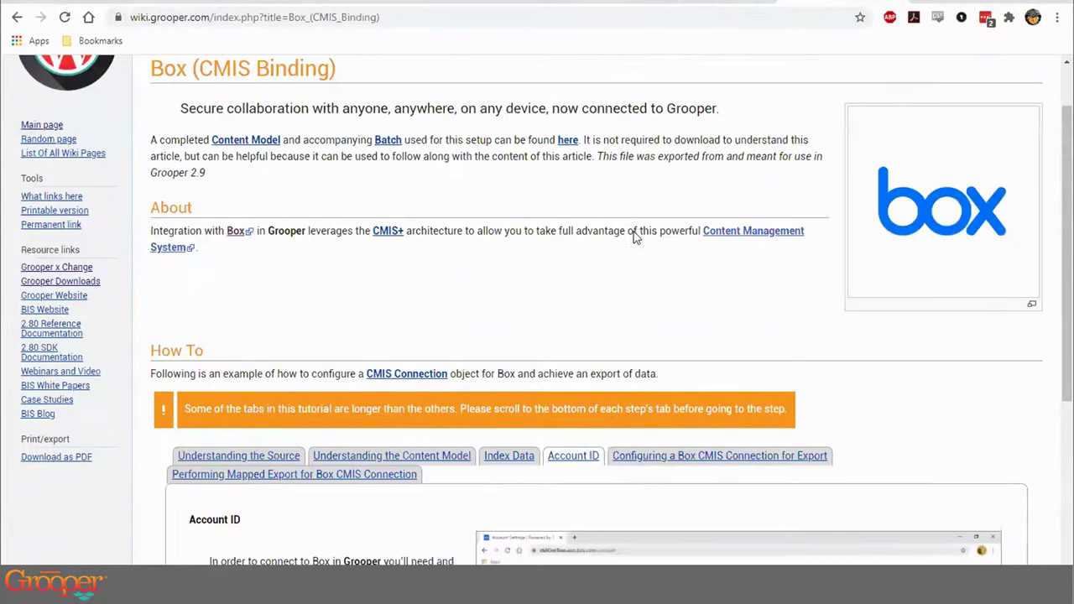
pyautogui.scroll(-3, 556, 311)
pyautogui.scroll(-2, 523, 235)
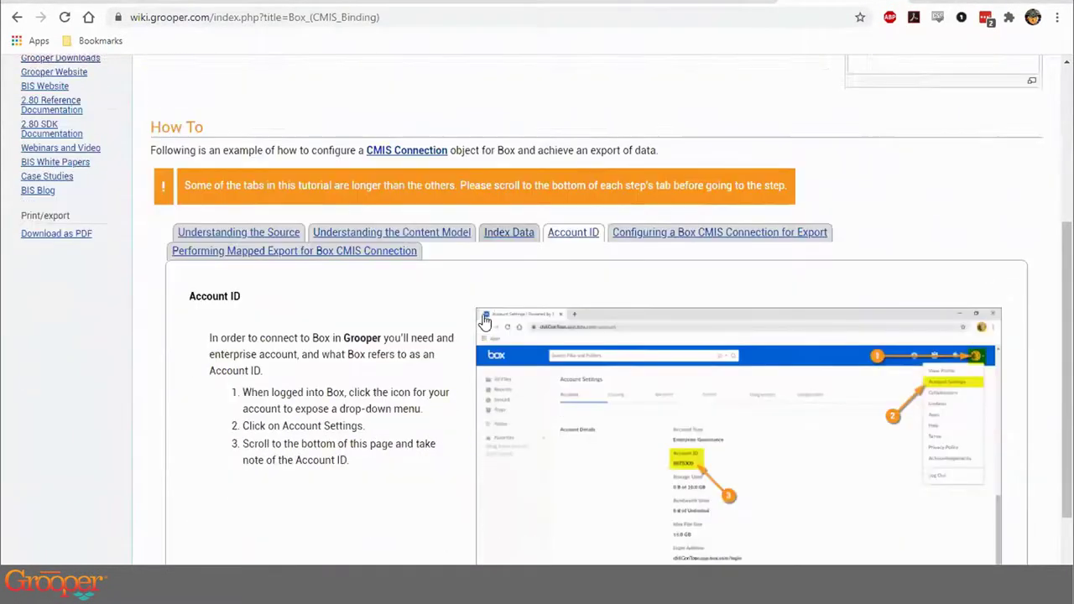
pyautogui.click(609, 402)
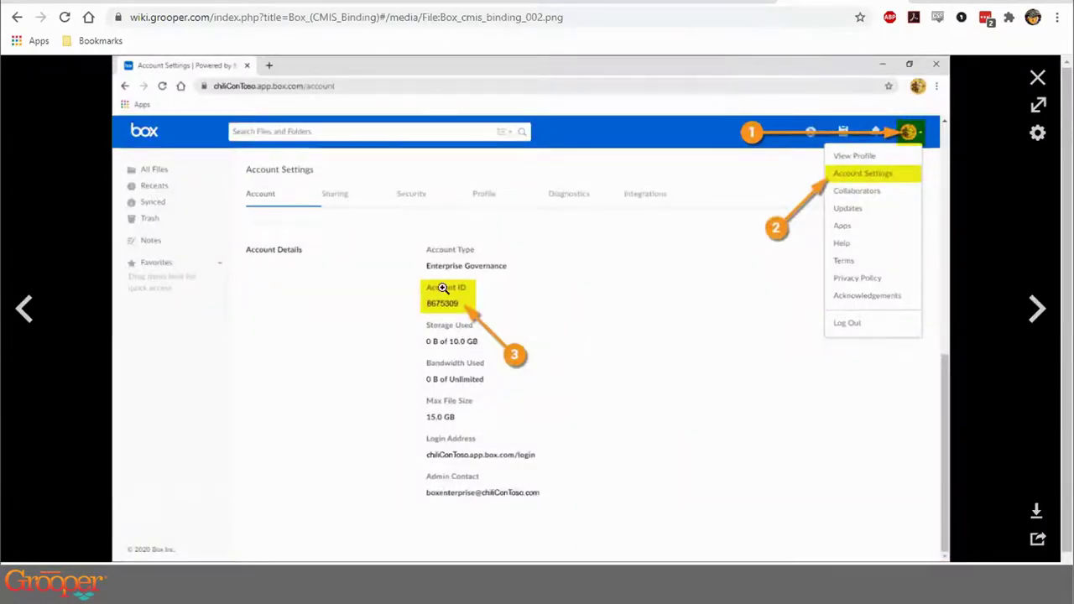
pyautogui.click(1038, 77)
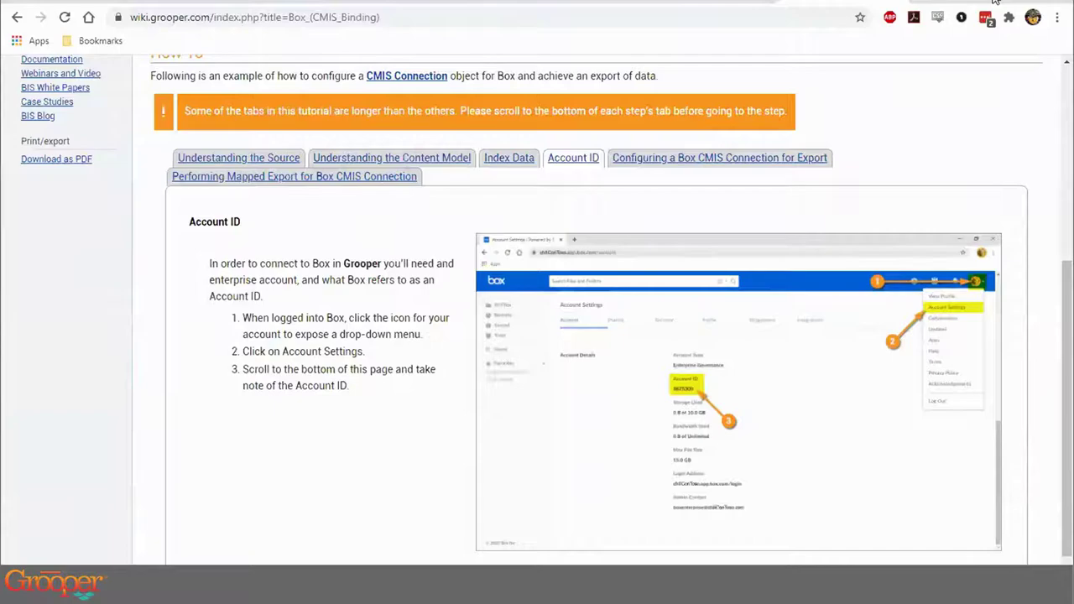
pyautogui.click(995, 1)
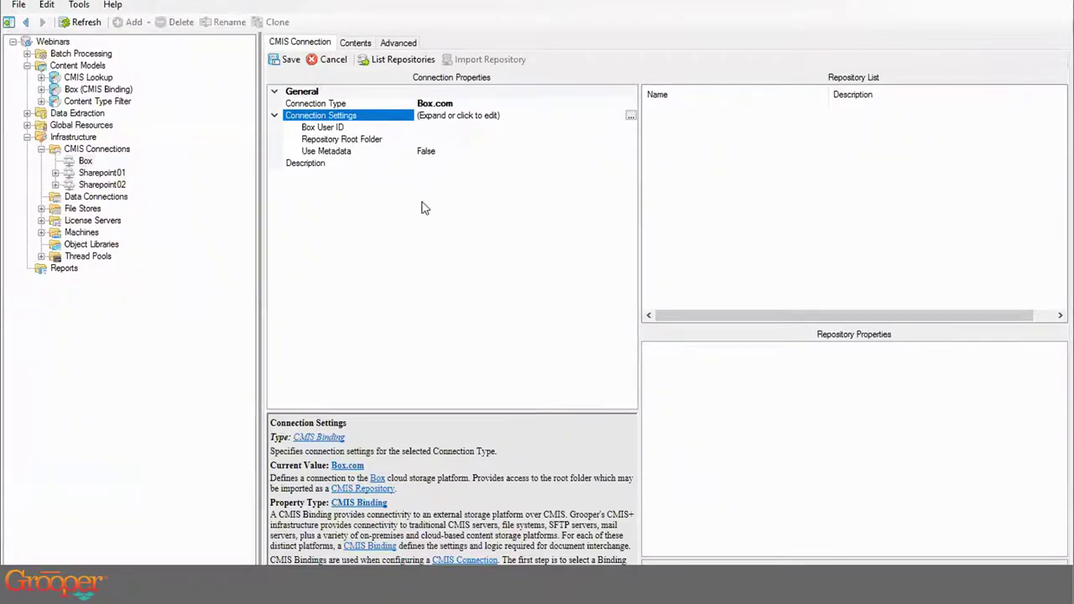
# Set Use Metadata to True on the Box connection and save it with Ctrl+S
pyautogui.click(392, 157)
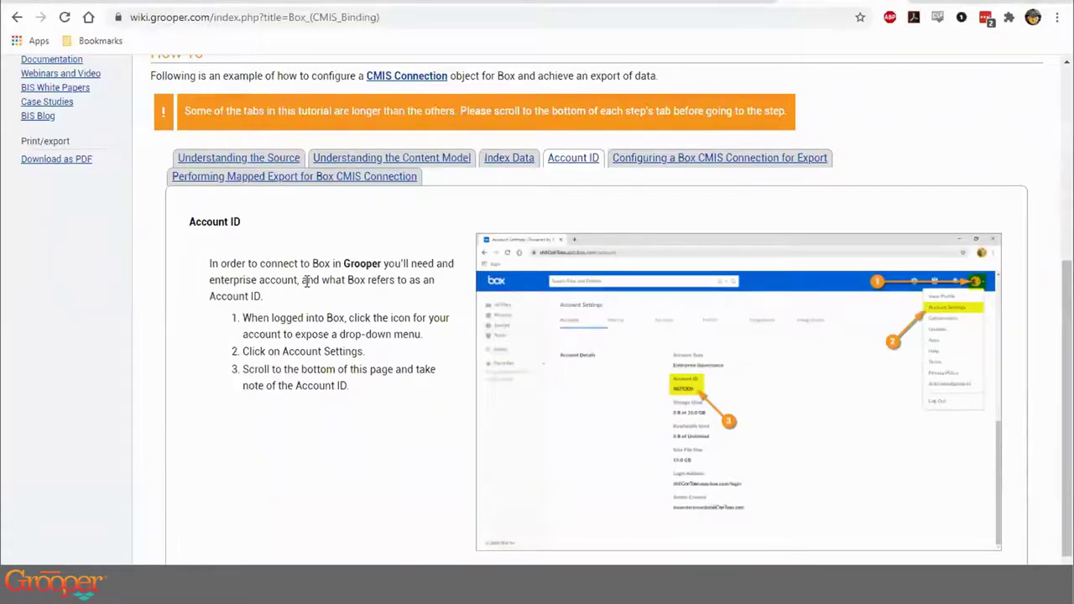
pyautogui.click(313, 3)
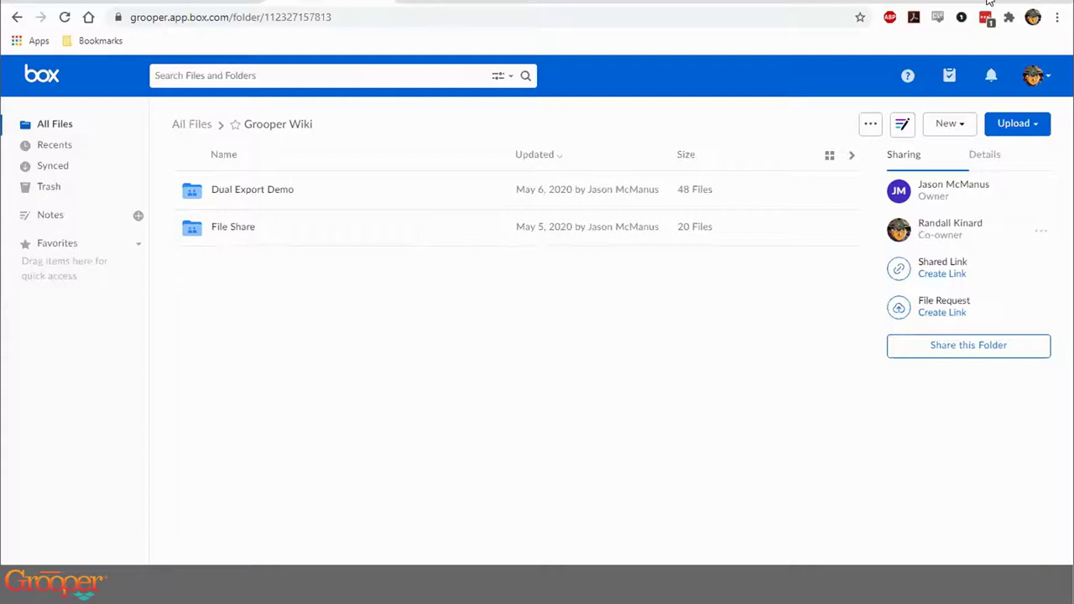
pyautogui.click(989, 3)
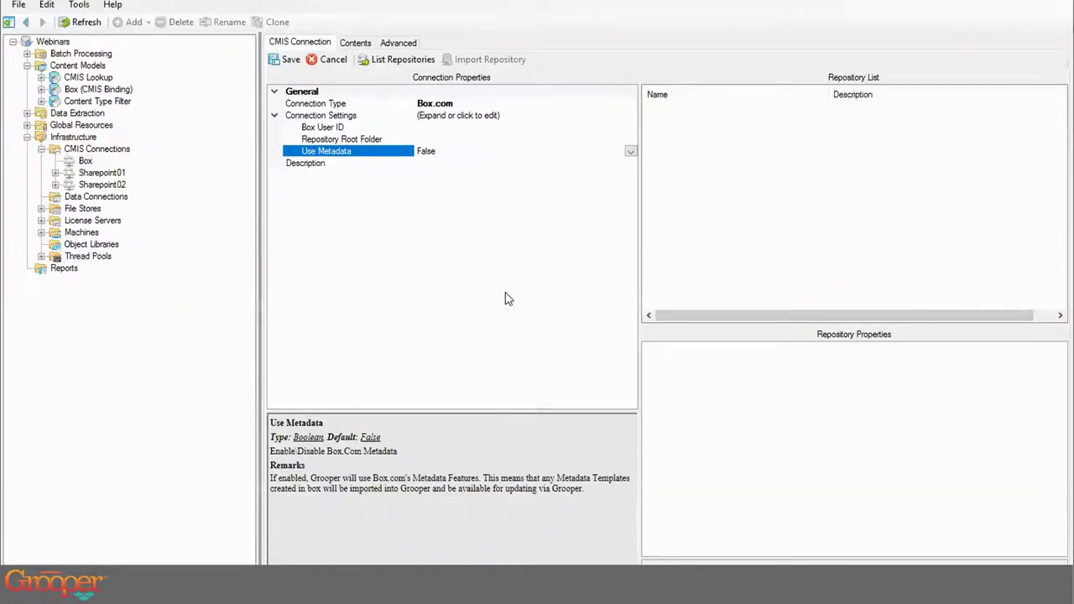
pyautogui.doubleClick(374, 152)
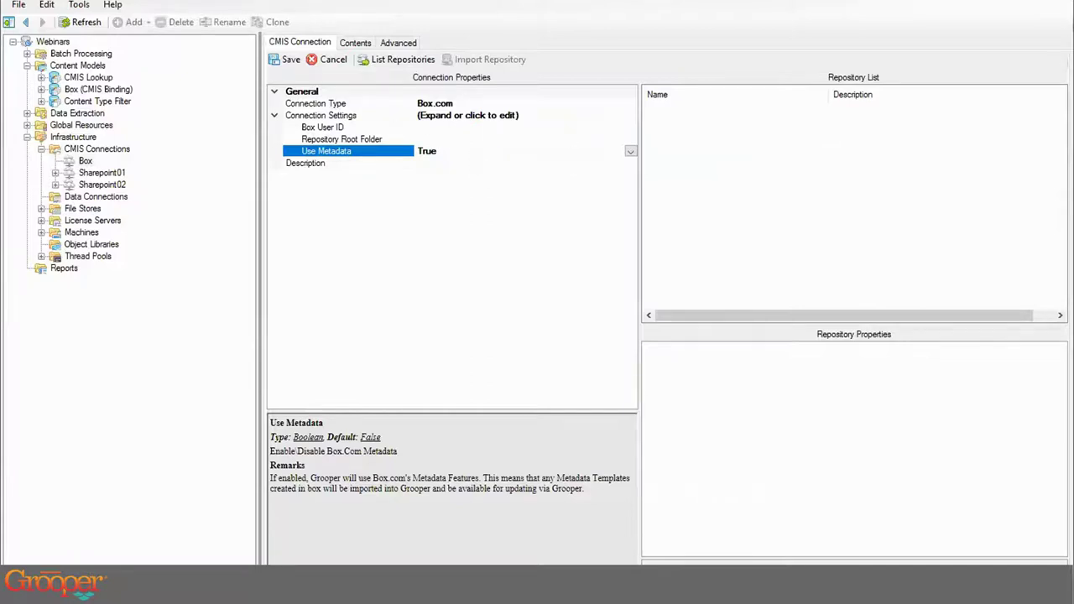
pyautogui.hotkey('ctrl', 's')
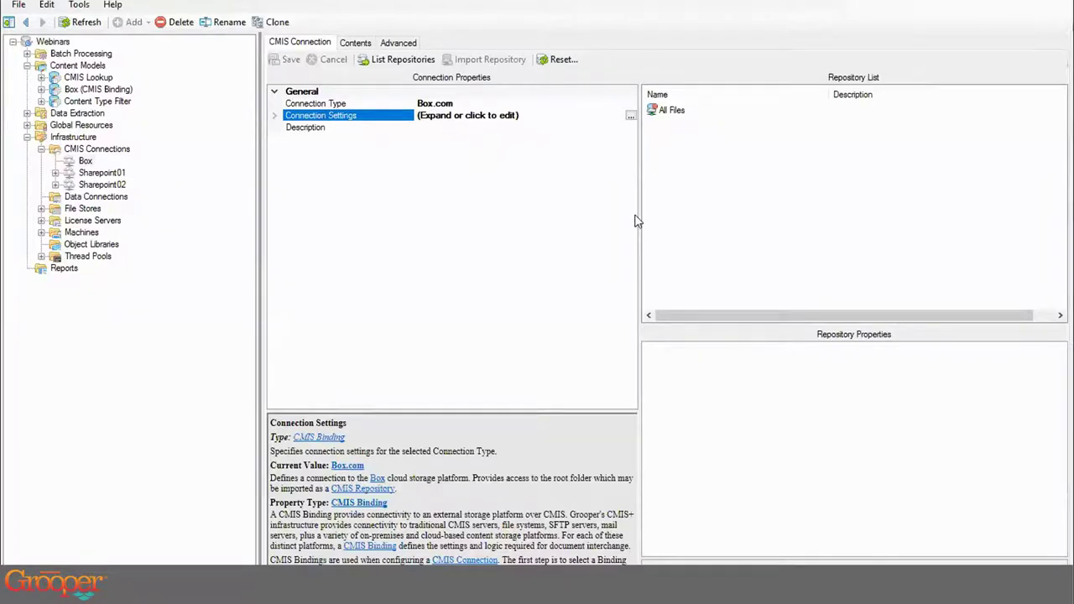
# Import the All Files repository, then expand Box and open All Files in the tree
pyautogui.click(709, 191)
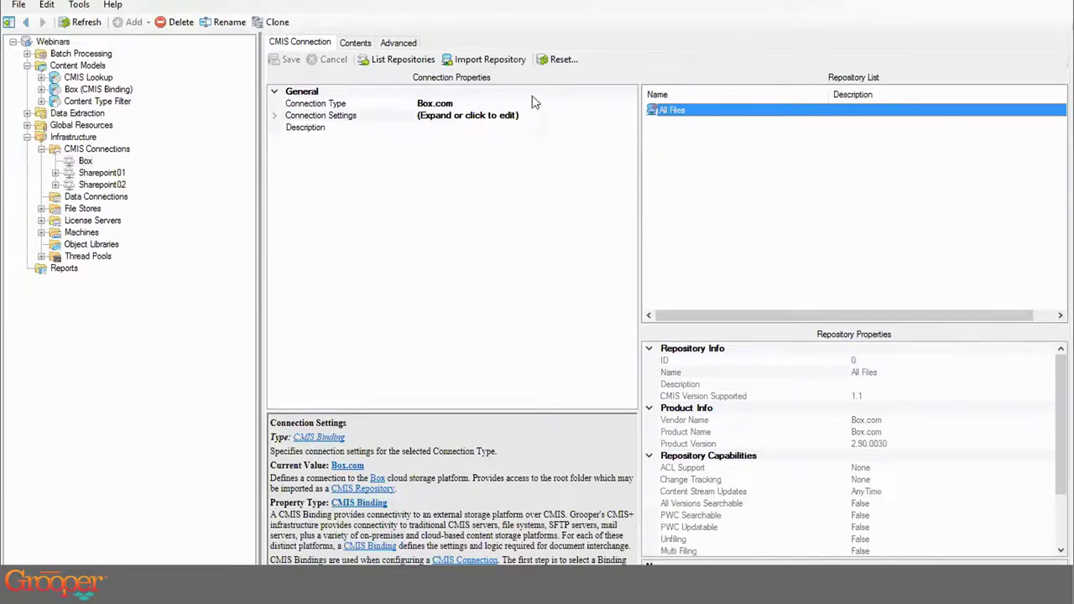
pyautogui.click(501, 68)
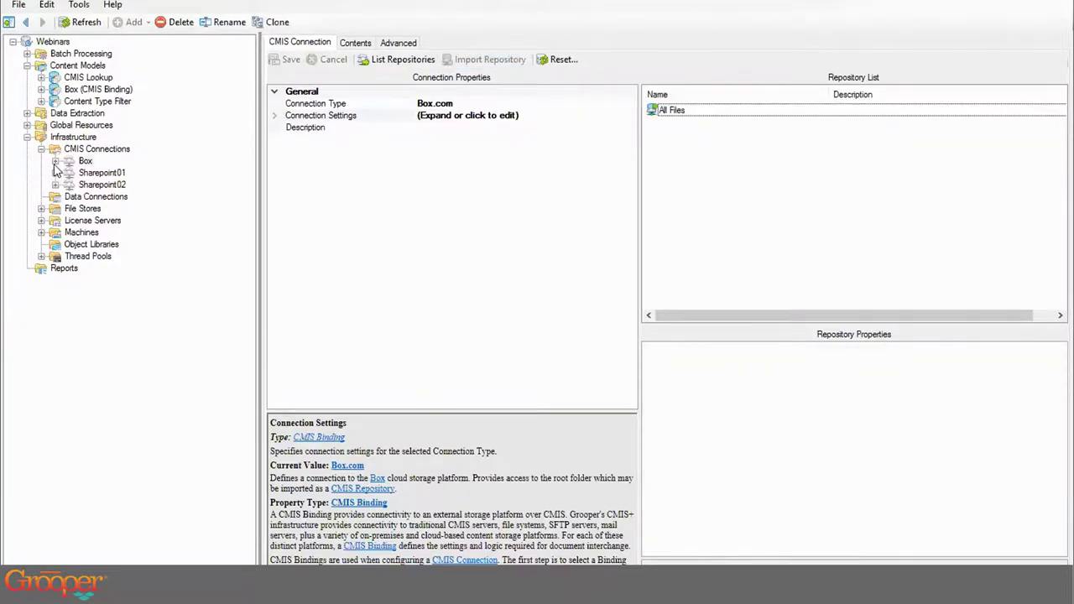
pyautogui.click(55, 161)
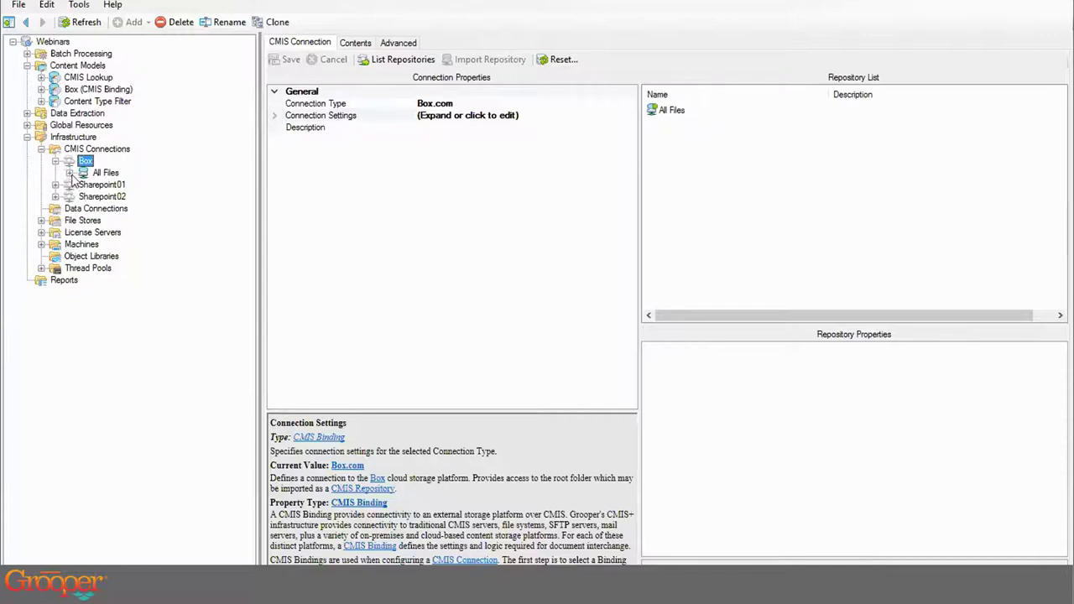
pyautogui.click(70, 173)
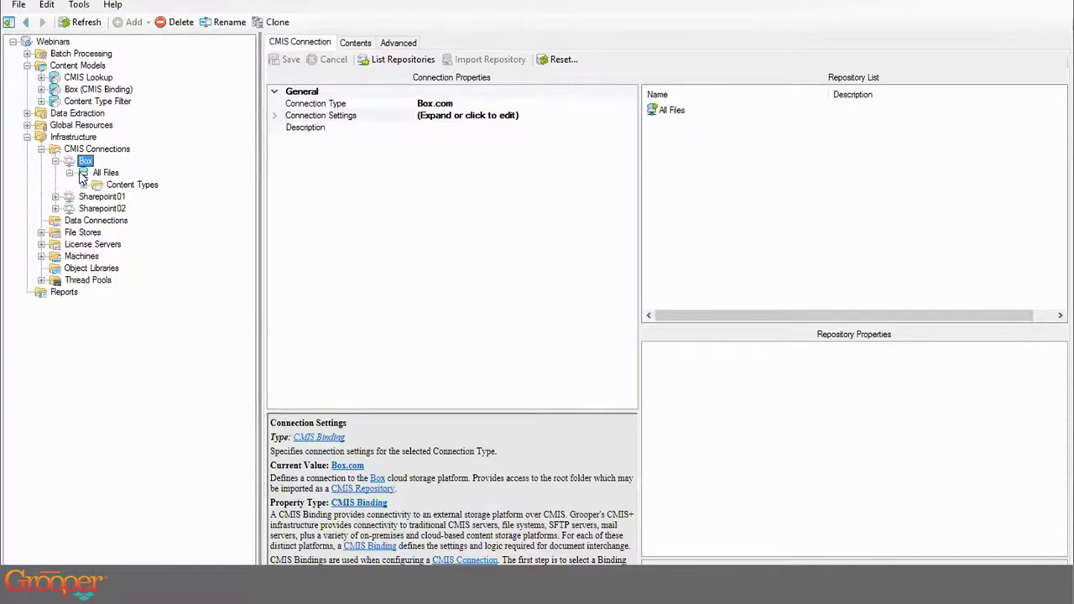
pyautogui.click(102, 173)
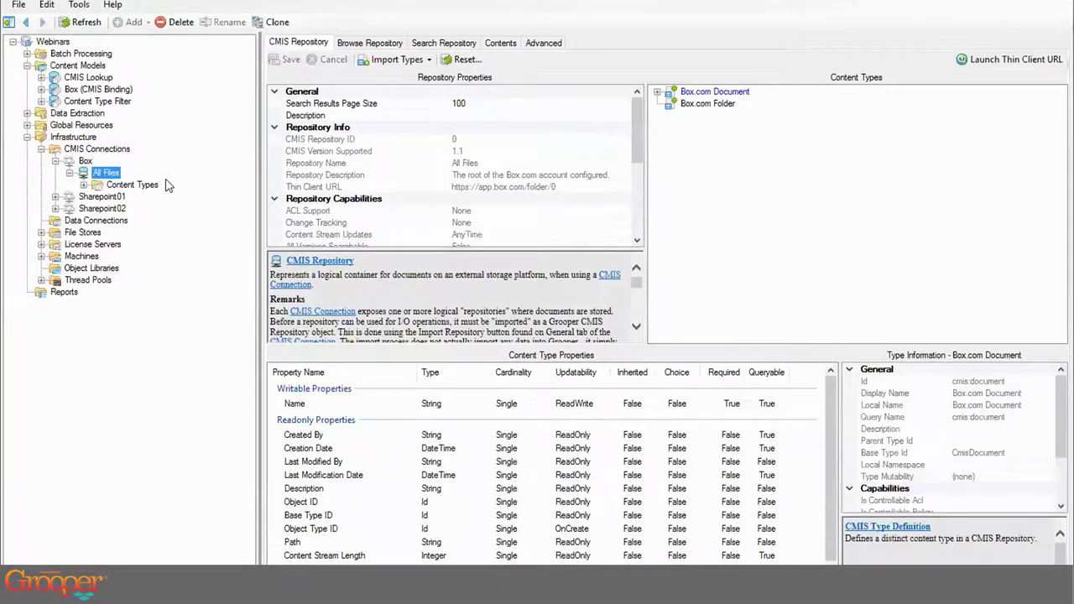
# Select Grooper Wiki under Box.com Document and import the Entire Branch of content types
pyautogui.click(84, 185)
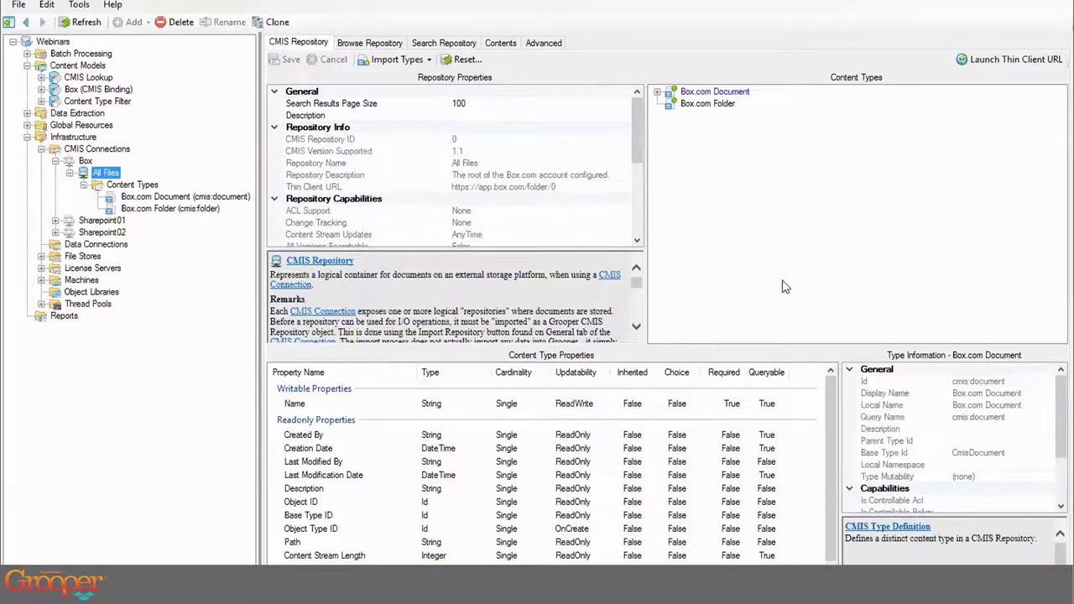
pyautogui.click(659, 94)
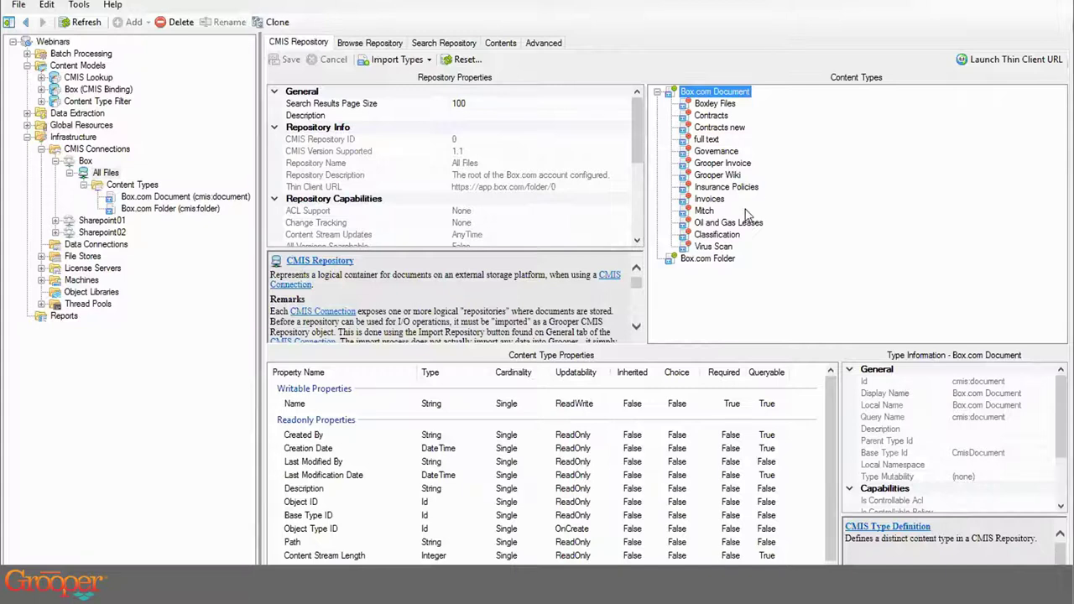
pyautogui.click(703, 177)
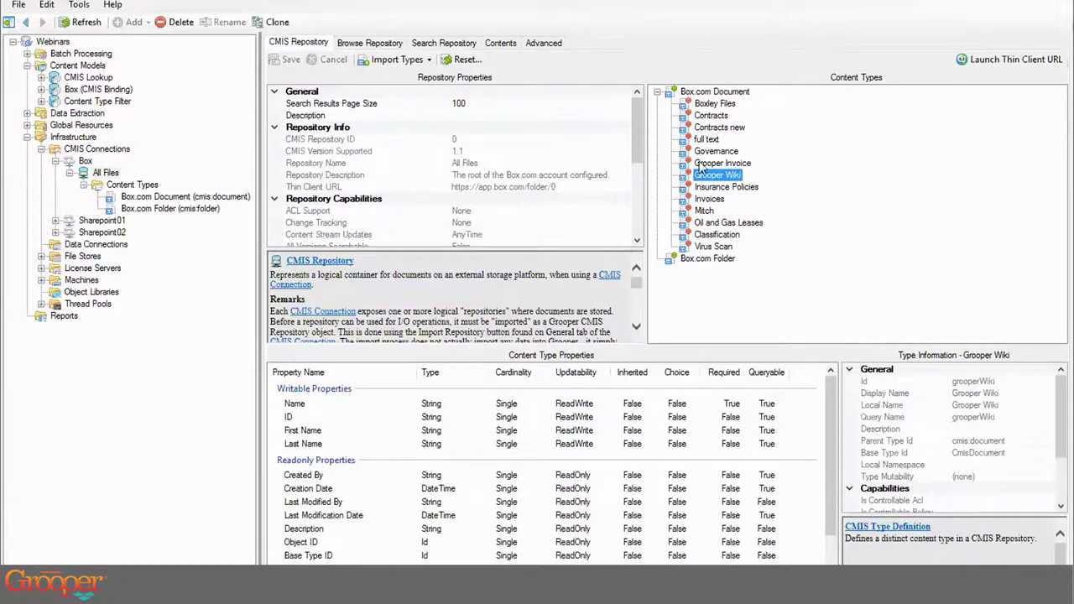
pyautogui.click(398, 66)
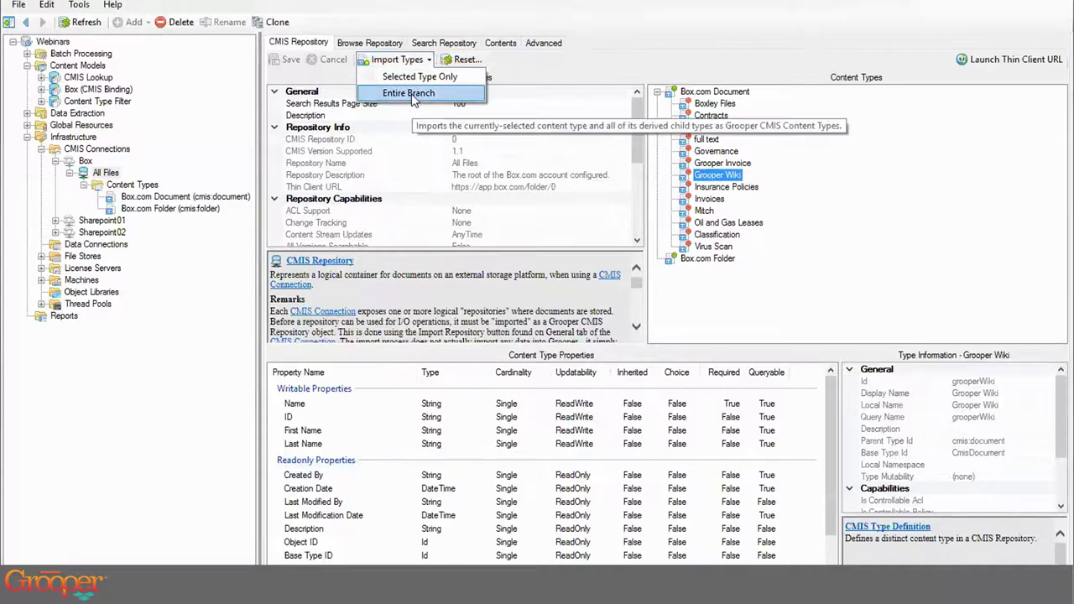
pyautogui.click(704, 176)
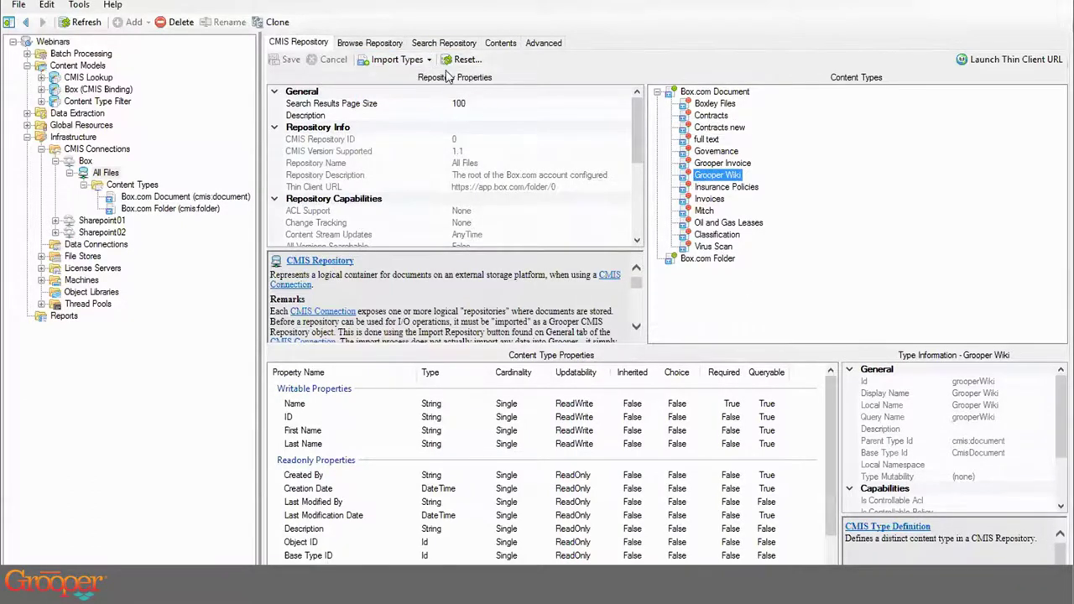
pyautogui.click(417, 65)
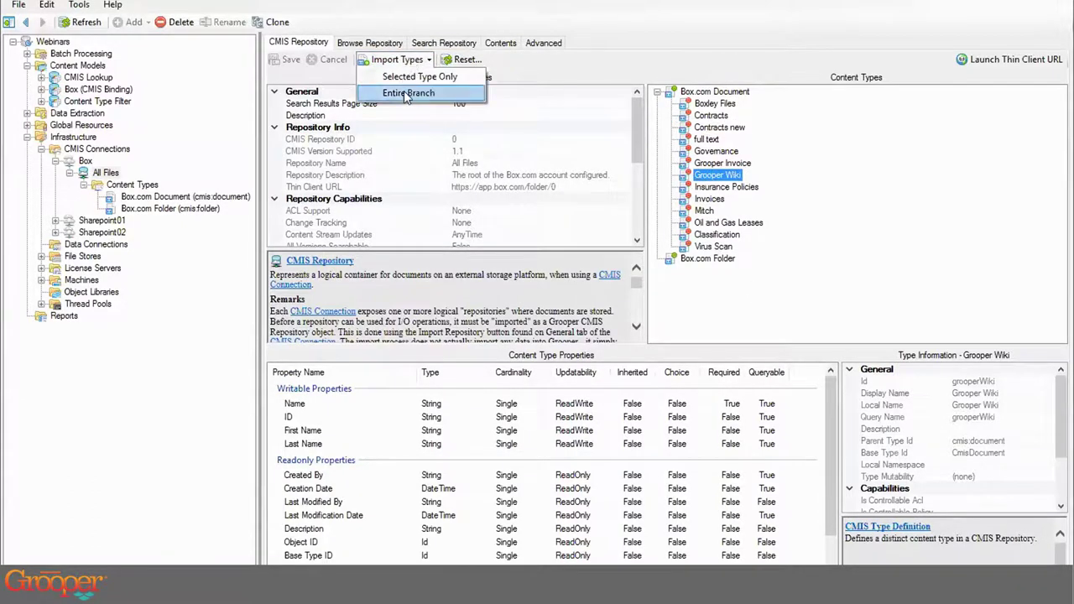
pyautogui.click(408, 94)
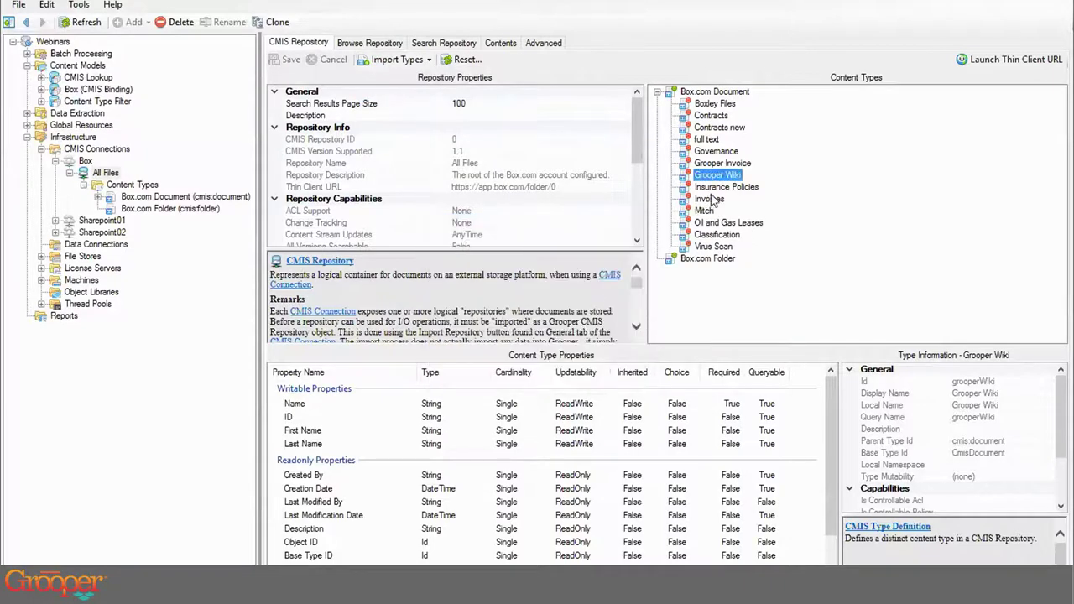
# Open the newly imported Grooper Wiki (grooperWiki) type under Box.com Document in the tree
pyautogui.click(105, 172)
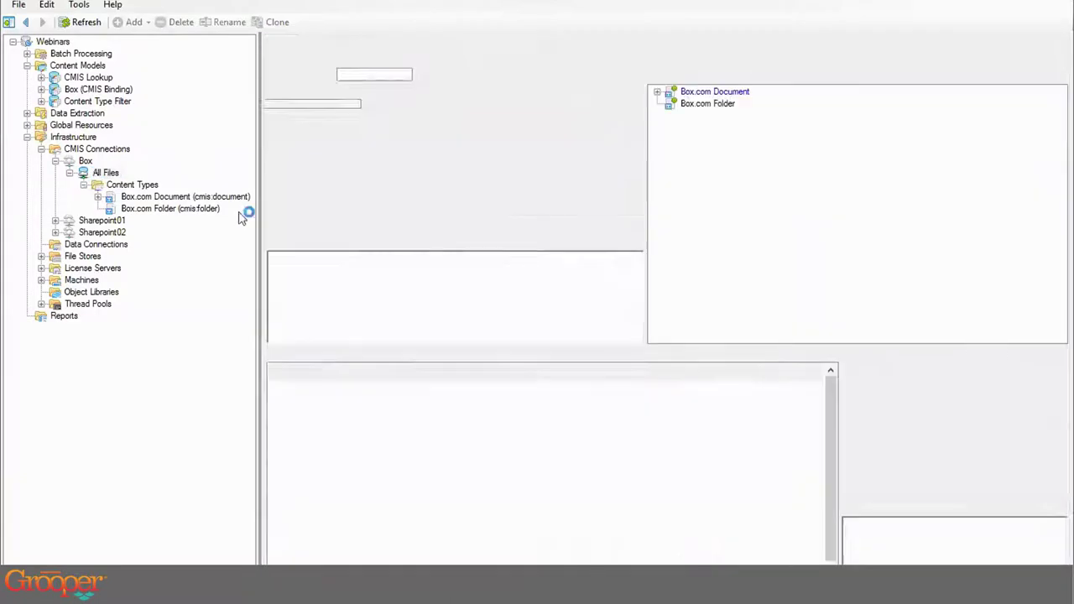
pyautogui.click(657, 92)
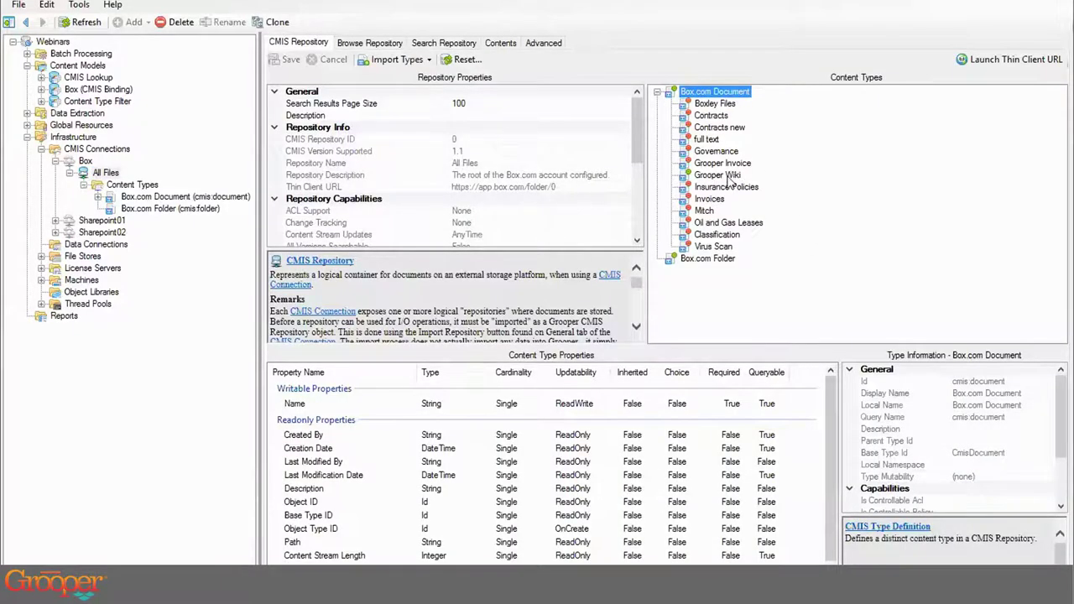
pyautogui.click(104, 202)
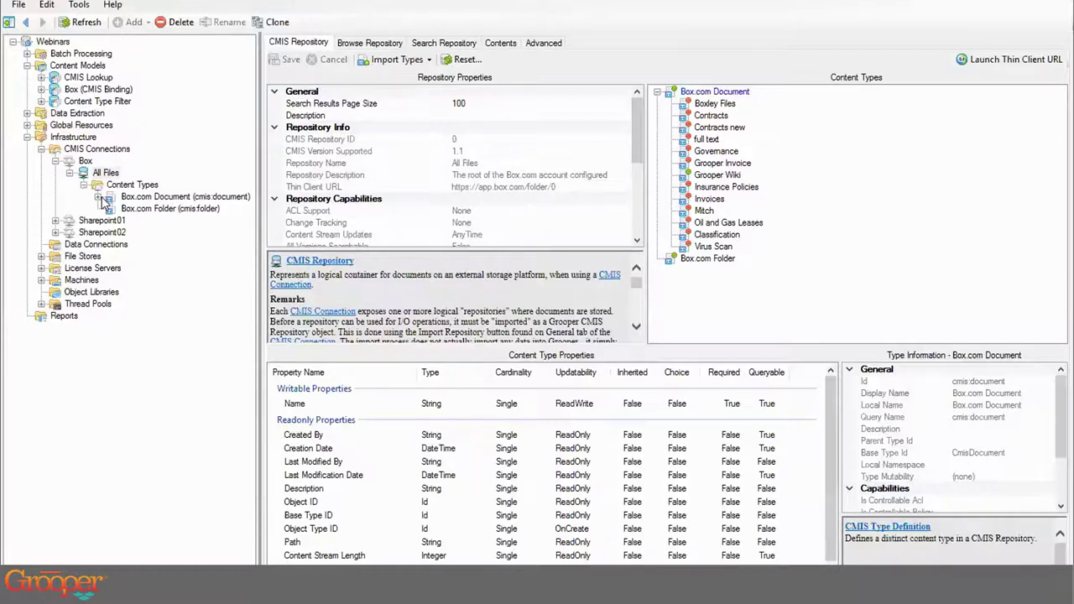
pyautogui.click(99, 198)
pyautogui.click(138, 209)
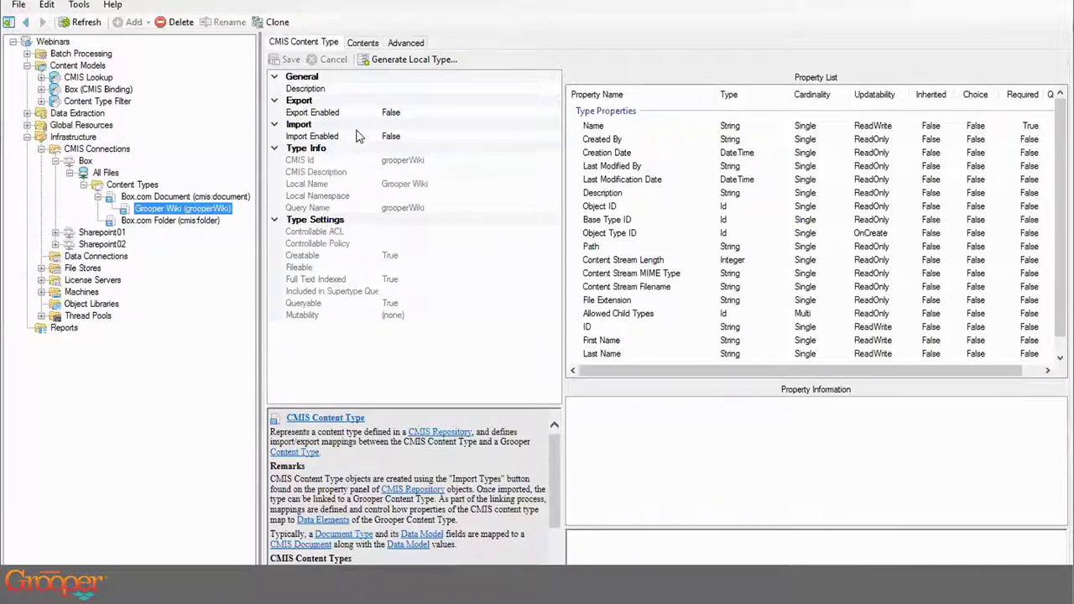
# Set Export Enabled to True, Export Content Type to Box (CMIS Binding), and open Export Field Mappings
pyautogui.doubleClick(357, 114)
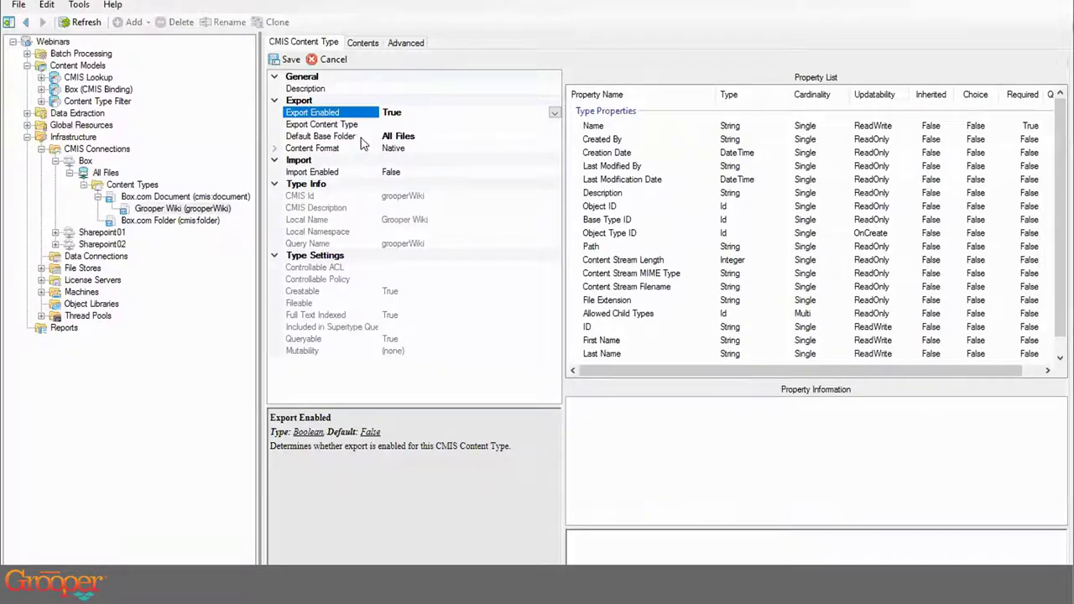
pyautogui.click(412, 124)
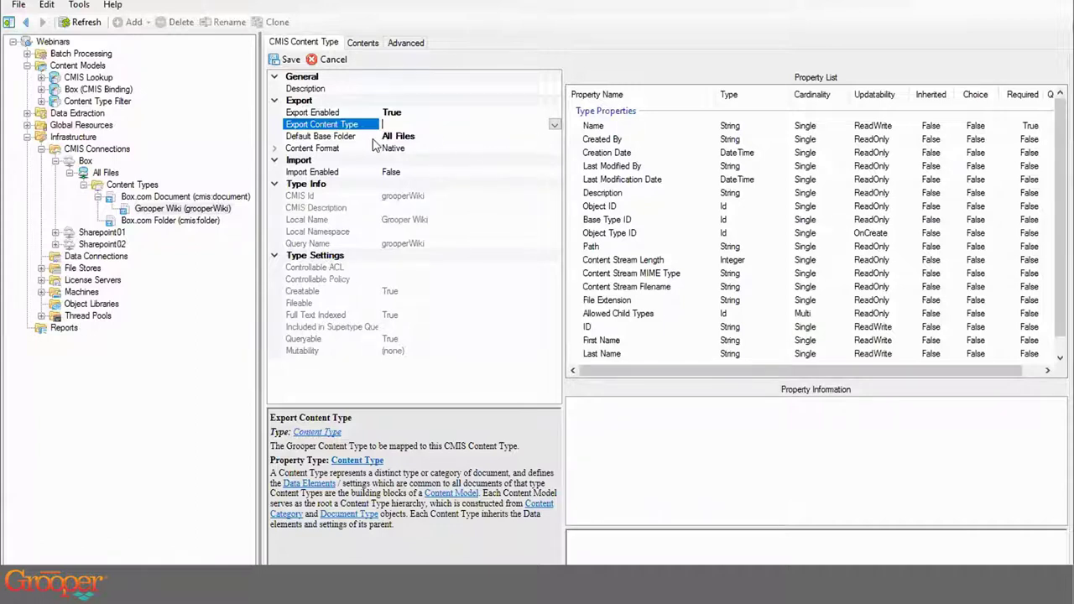
pyautogui.click(554, 124)
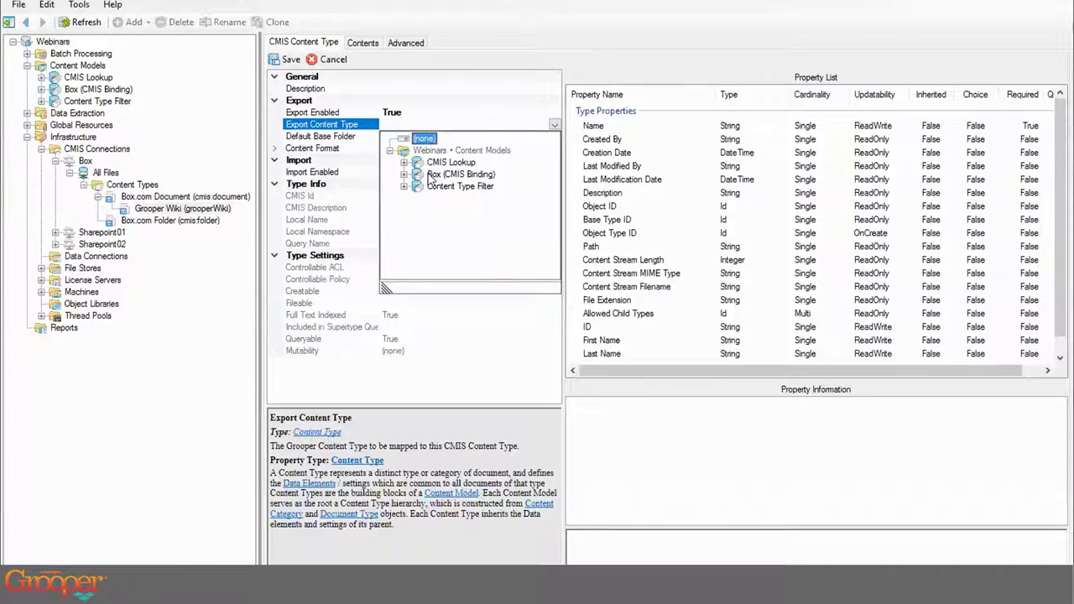
pyautogui.click(405, 175)
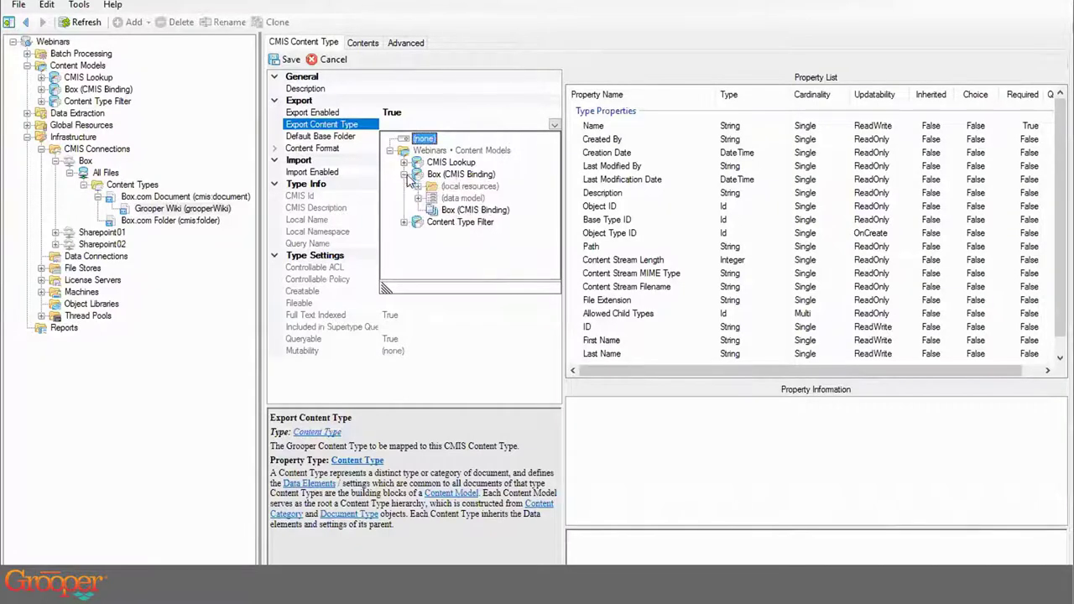
pyautogui.click(418, 198)
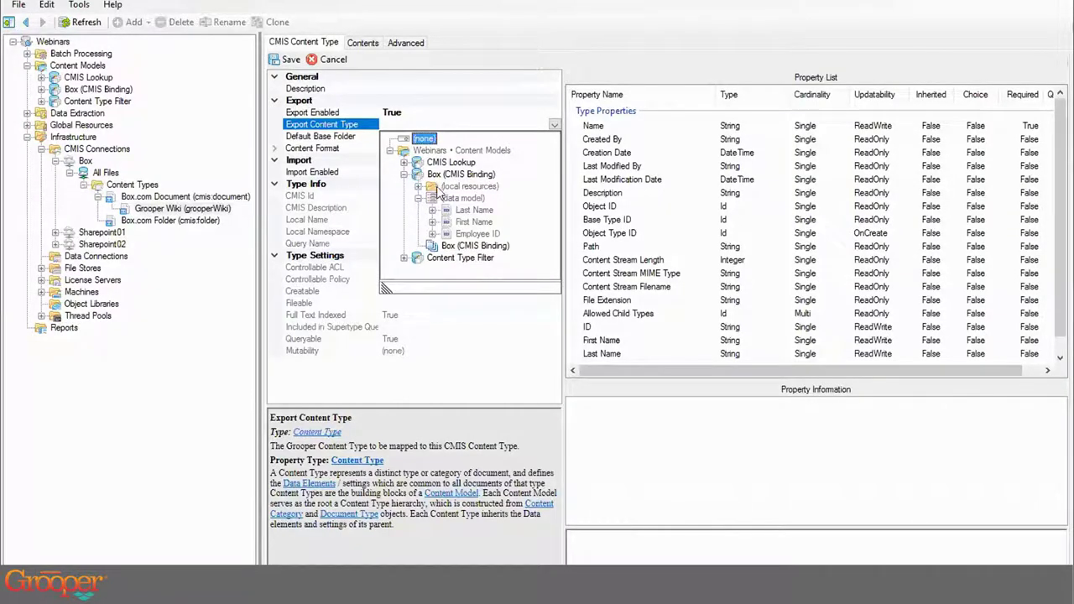
pyautogui.click(453, 174)
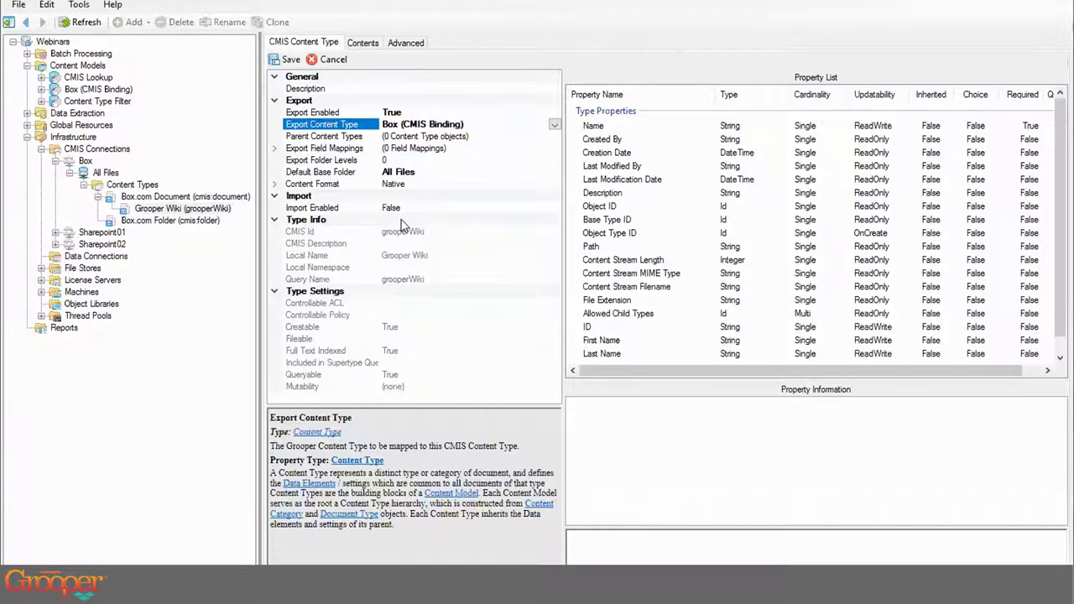
pyautogui.click(363, 149)
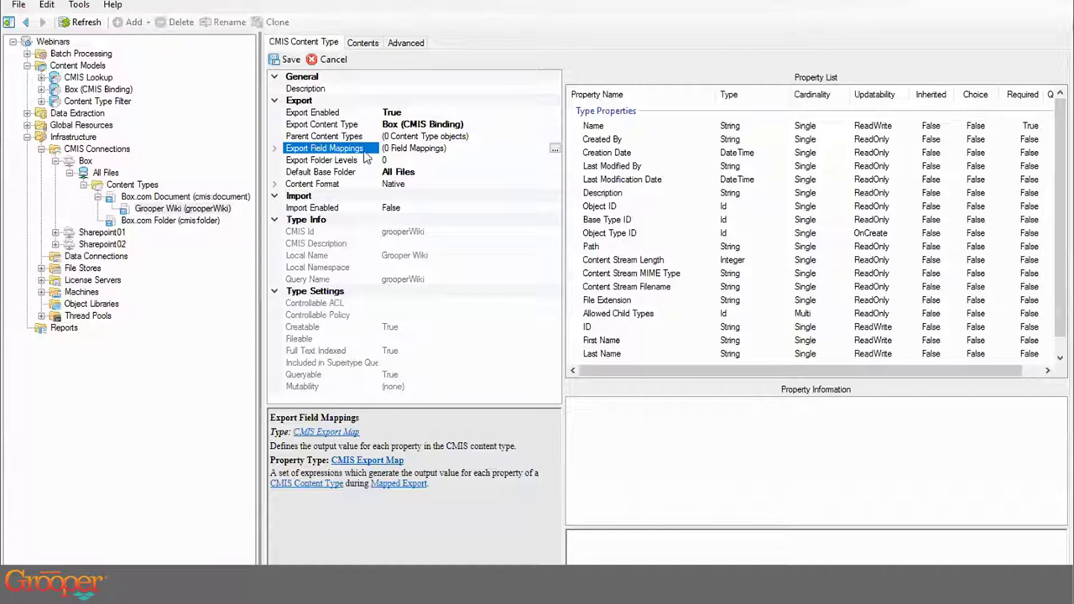
pyautogui.click(555, 149)
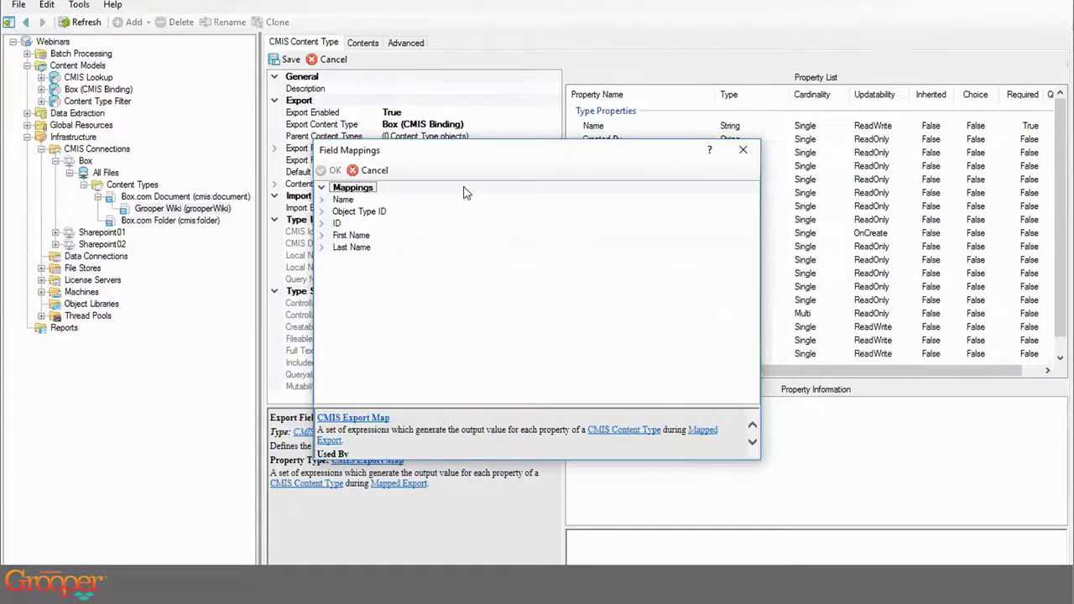
# Auto Map the fields, then map ID to Employee_ID
pyautogui.rightClick(464, 192)
pyautogui.click(460, 329)
pyautogui.rightClick(466, 194)
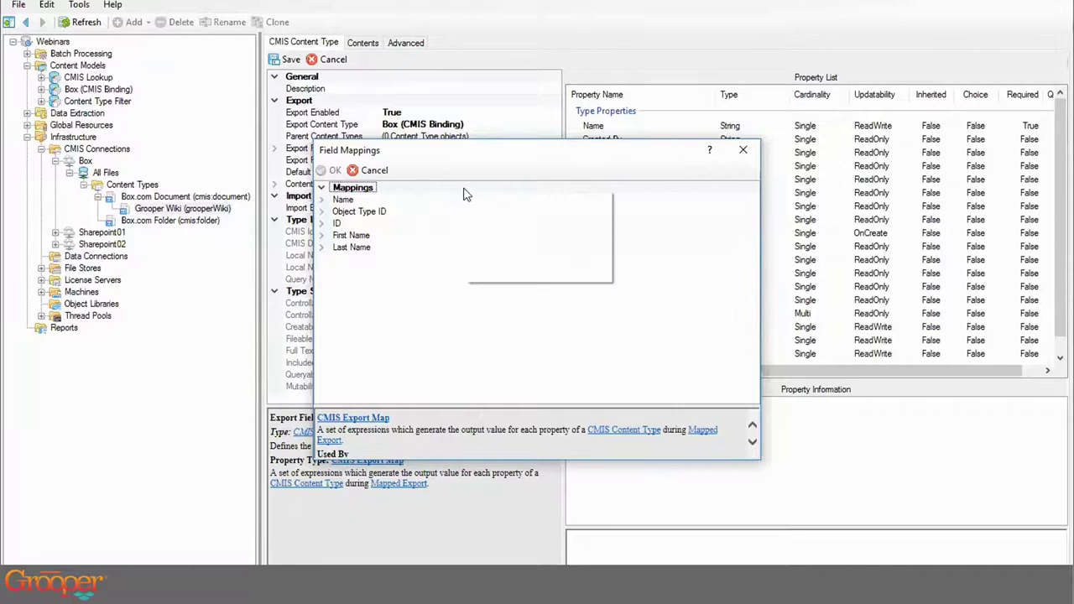
pyautogui.click(519, 216)
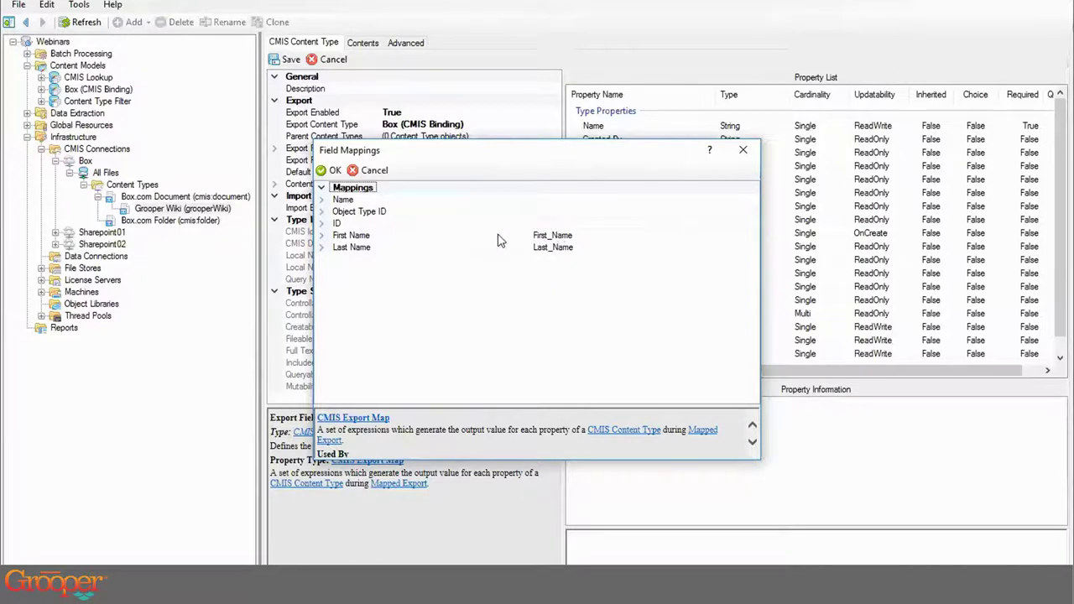
pyautogui.click(547, 223)
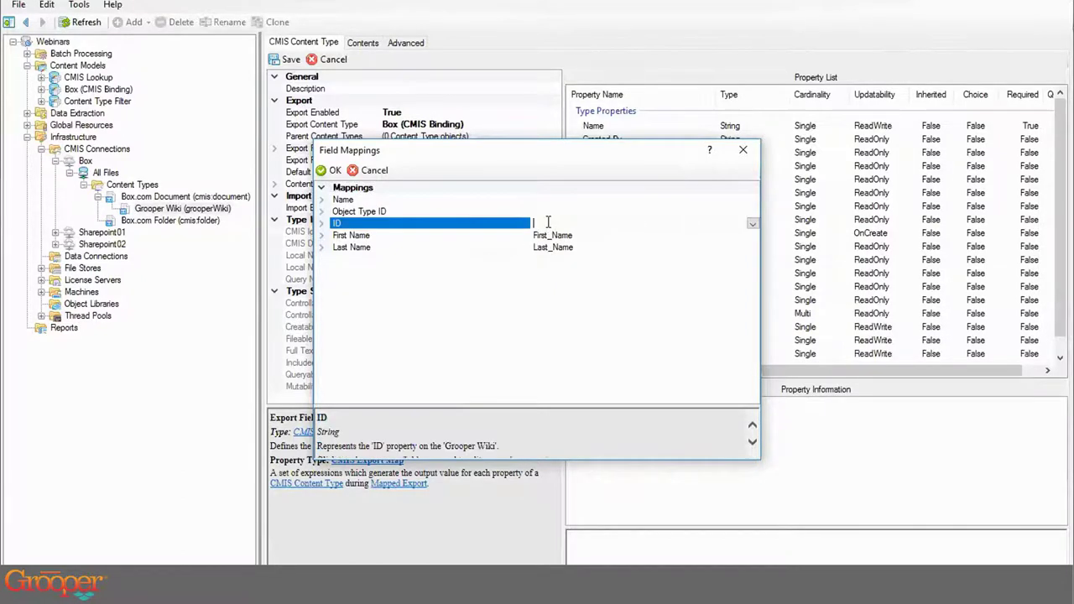
pyautogui.click(753, 224)
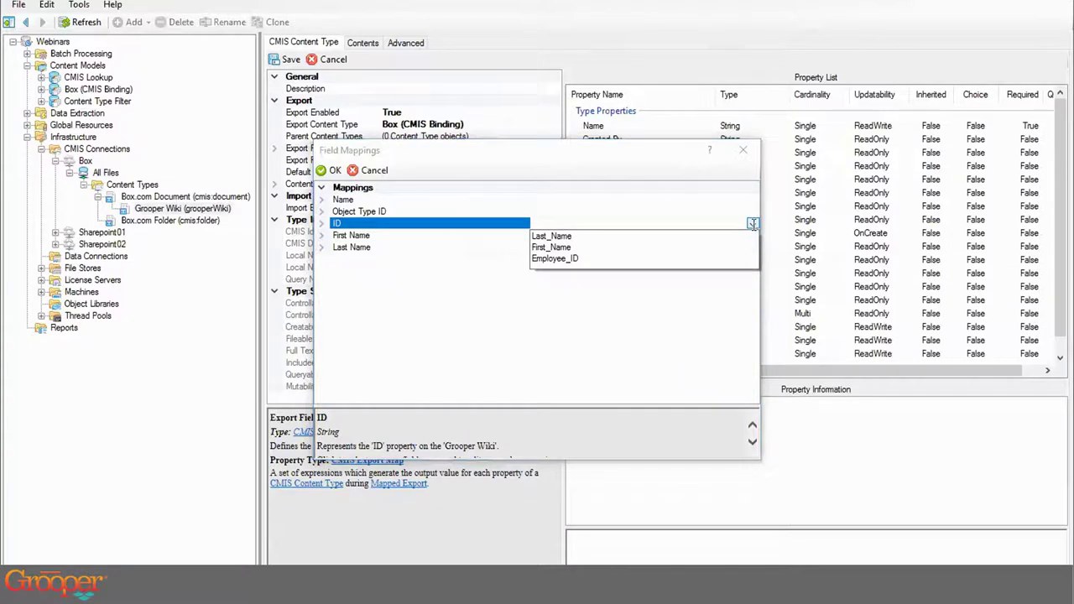
pyautogui.click(568, 260)
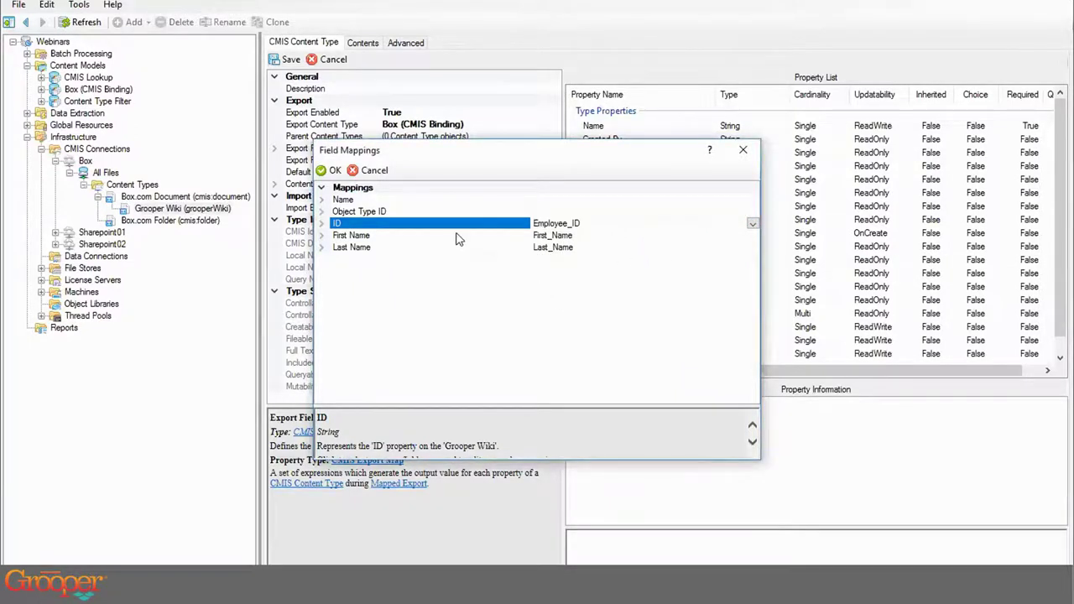
# Open the expression editor for the Name mapping
pyautogui.click(485, 209)
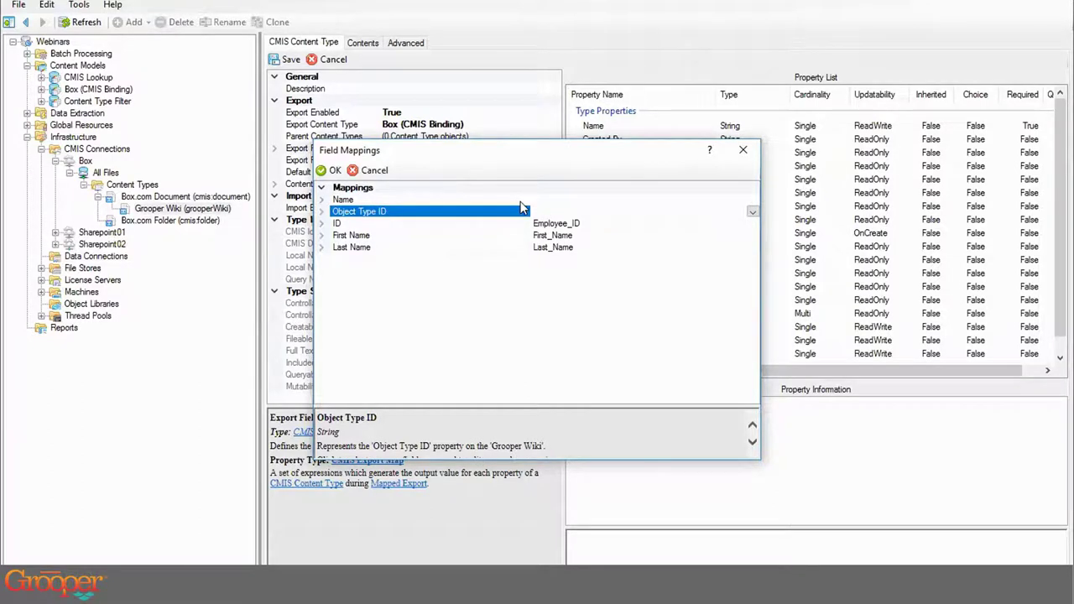
pyautogui.press('Up')
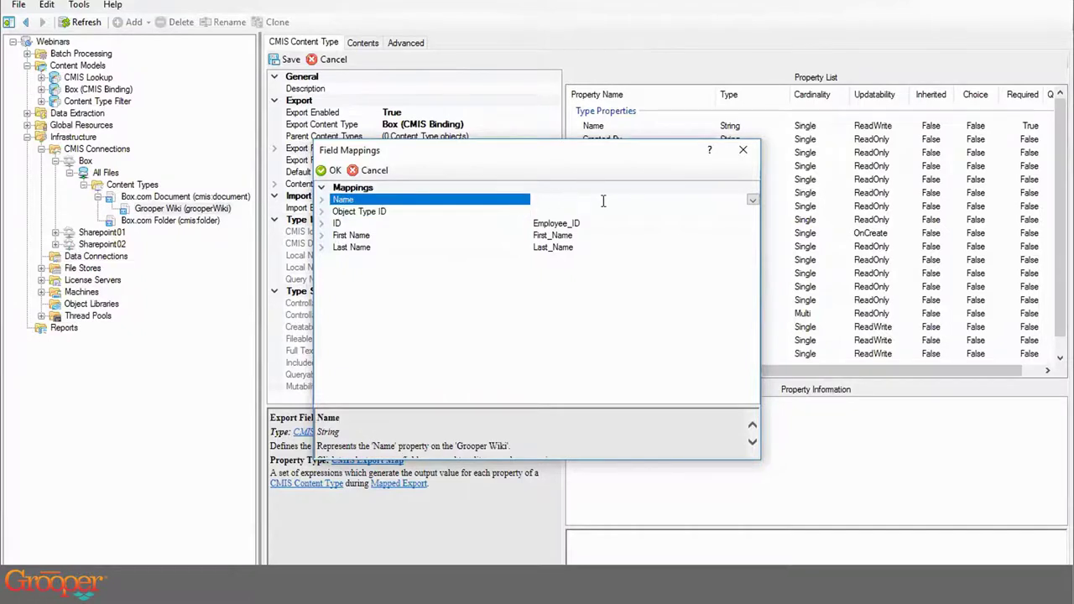
pyautogui.click(323, 200)
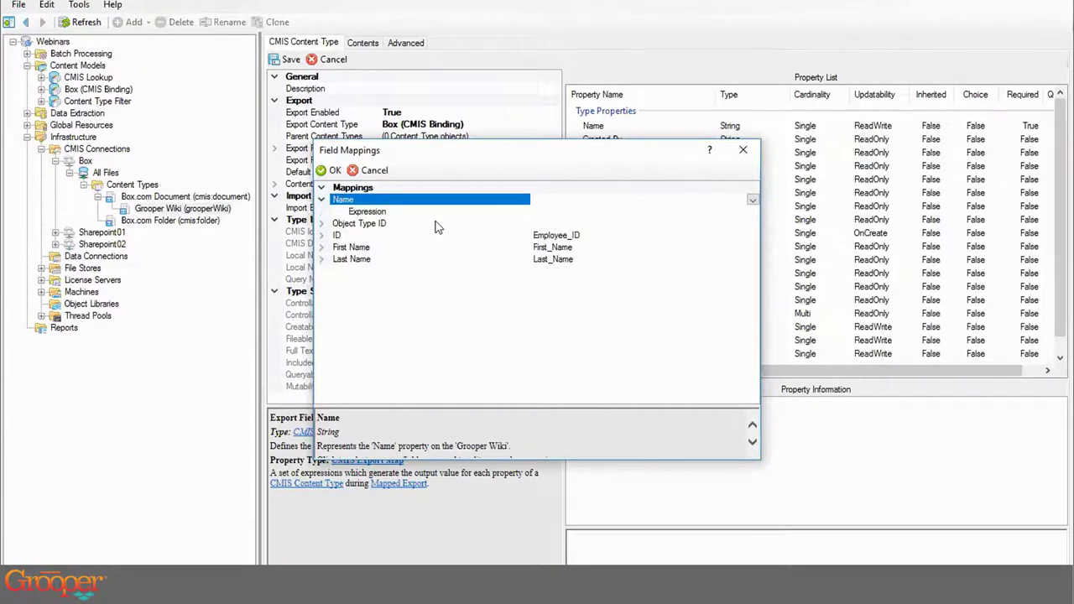
pyautogui.click(513, 214)
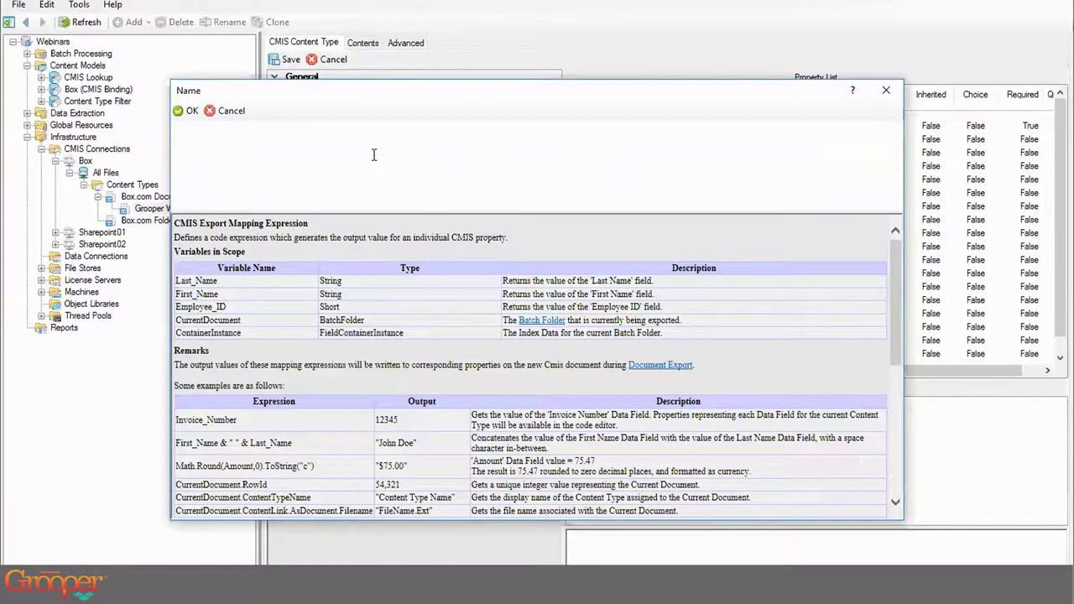
# Set the Name mapping expression to CurrentDocument.ContentTypeName
pyautogui.write('Cur')
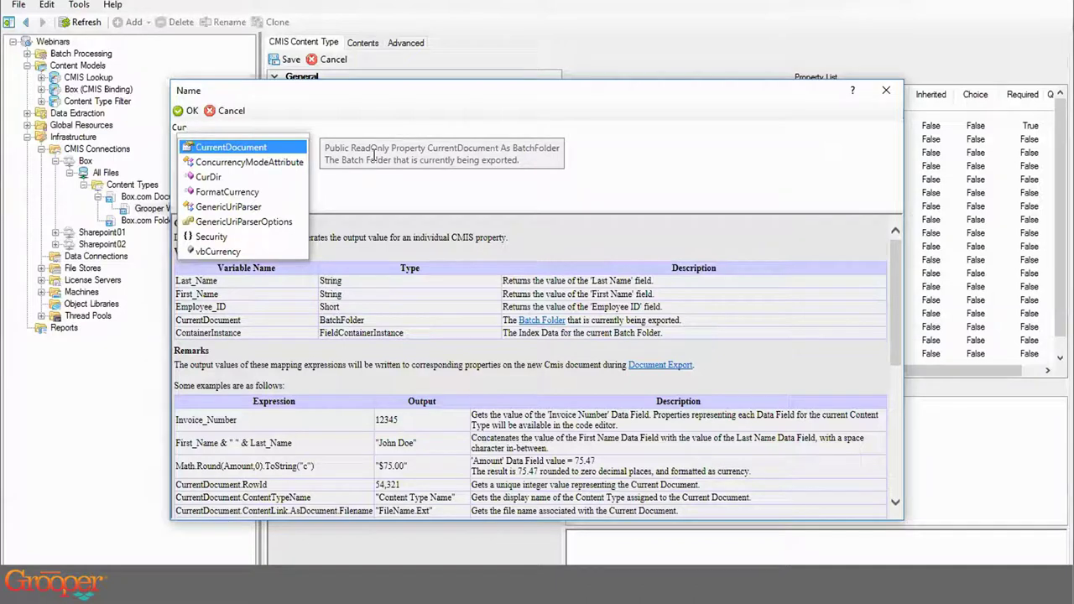
pyautogui.press('Tab')
pyautogui.write('.')
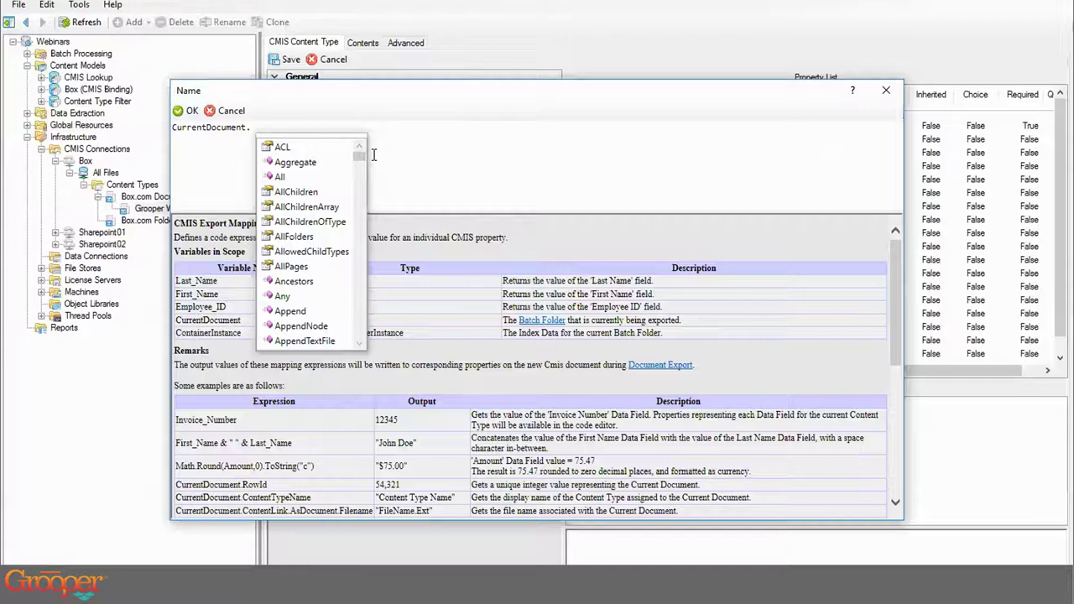
pyautogui.write('Con')
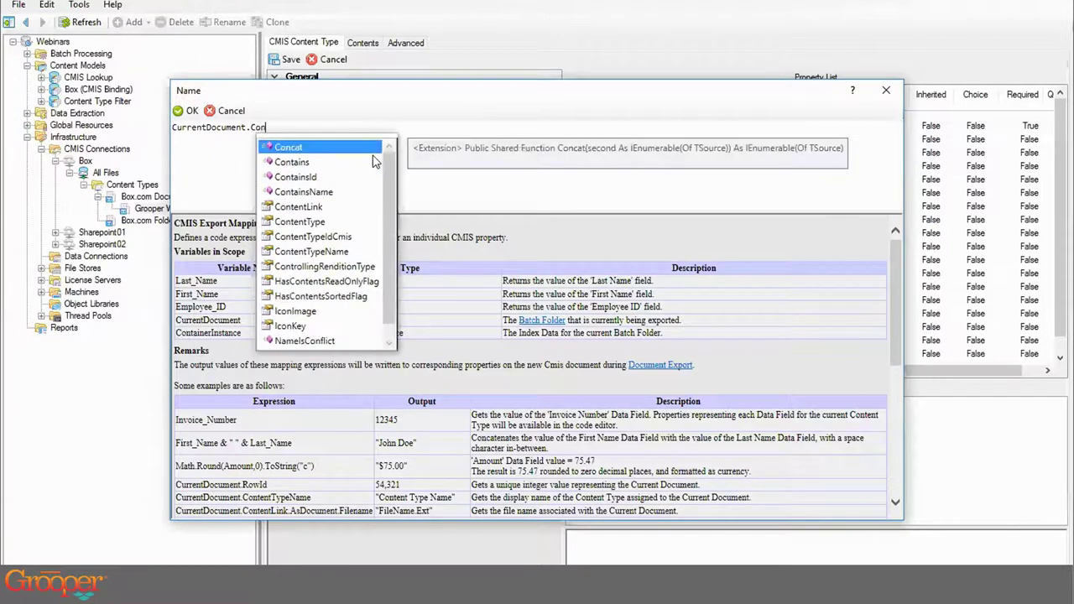
pyautogui.write('tent')
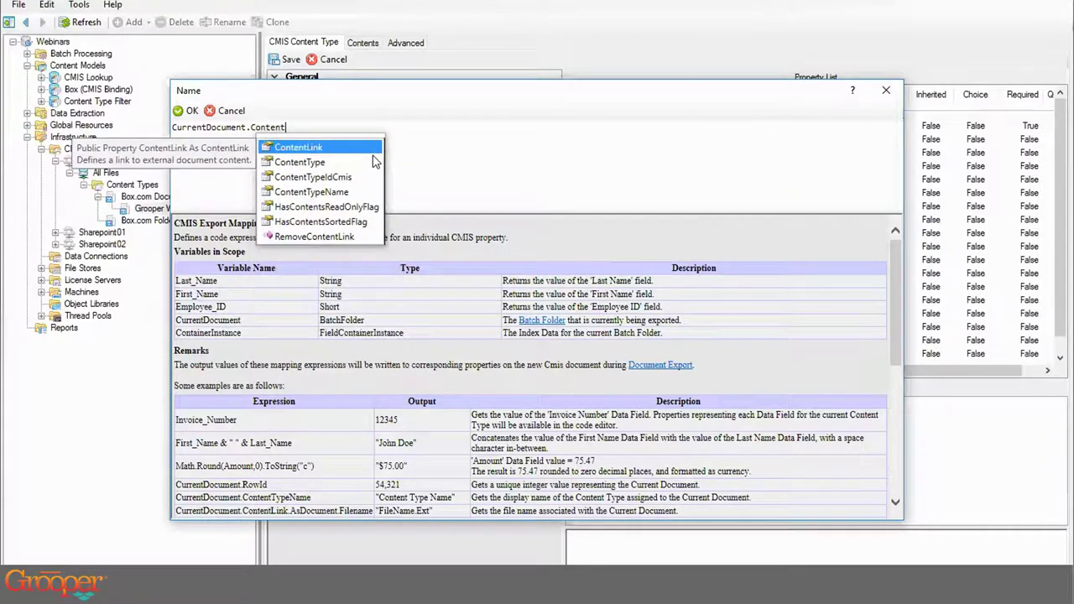
pyautogui.press('Down')
pyautogui.press('Down')
pyautogui.press('Down')
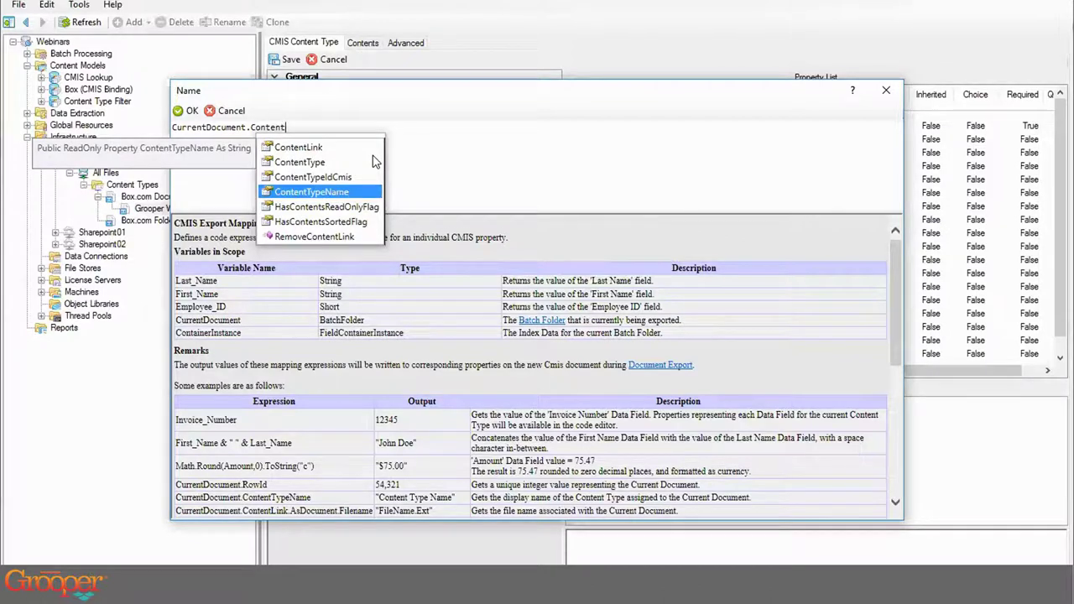
pyautogui.press('Return')
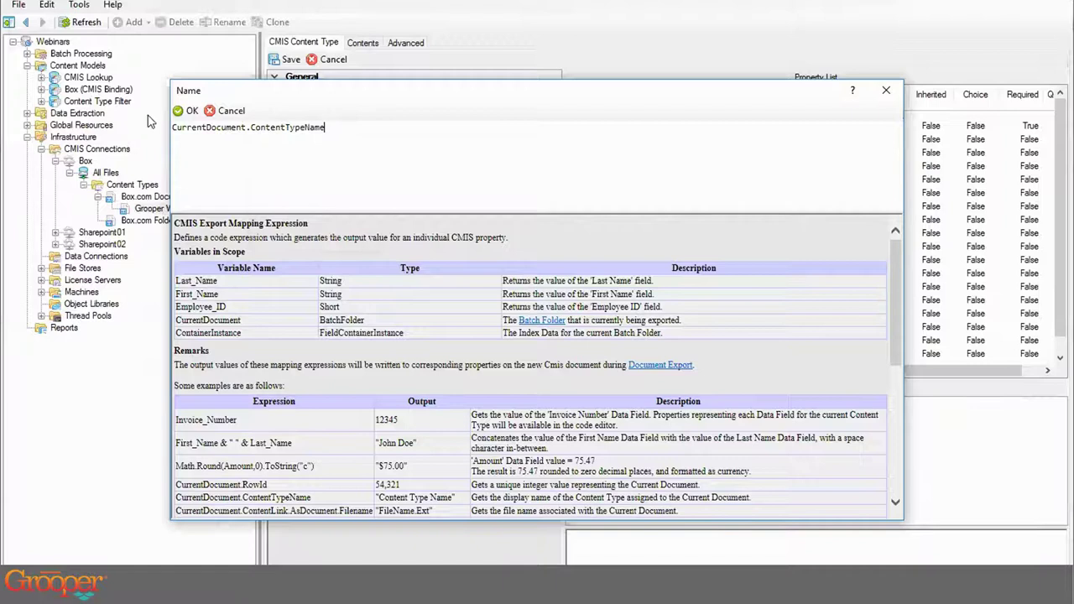
pyautogui.click(186, 112)
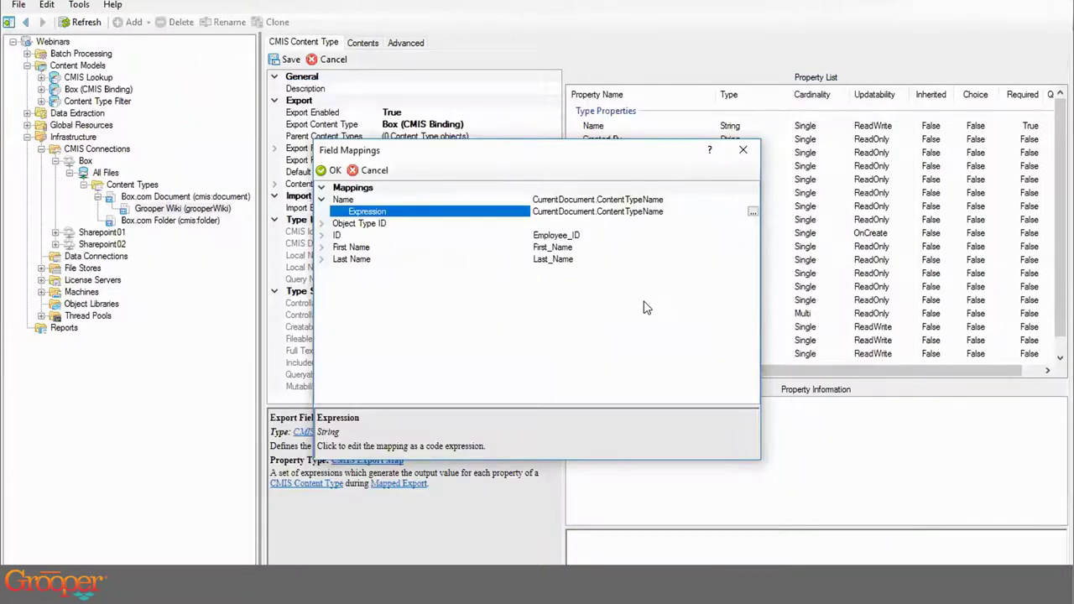
# Confirm the four field mappings, save the Grooper Wiki type, and select Box (CMIS Binding)
pyautogui.click(329, 170)
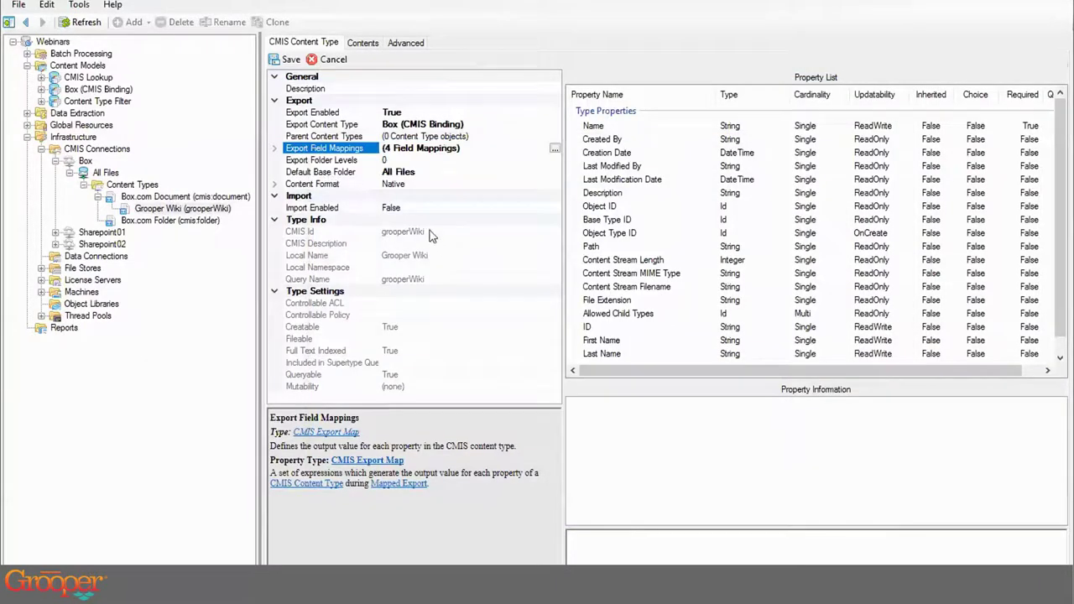
pyautogui.click(287, 59)
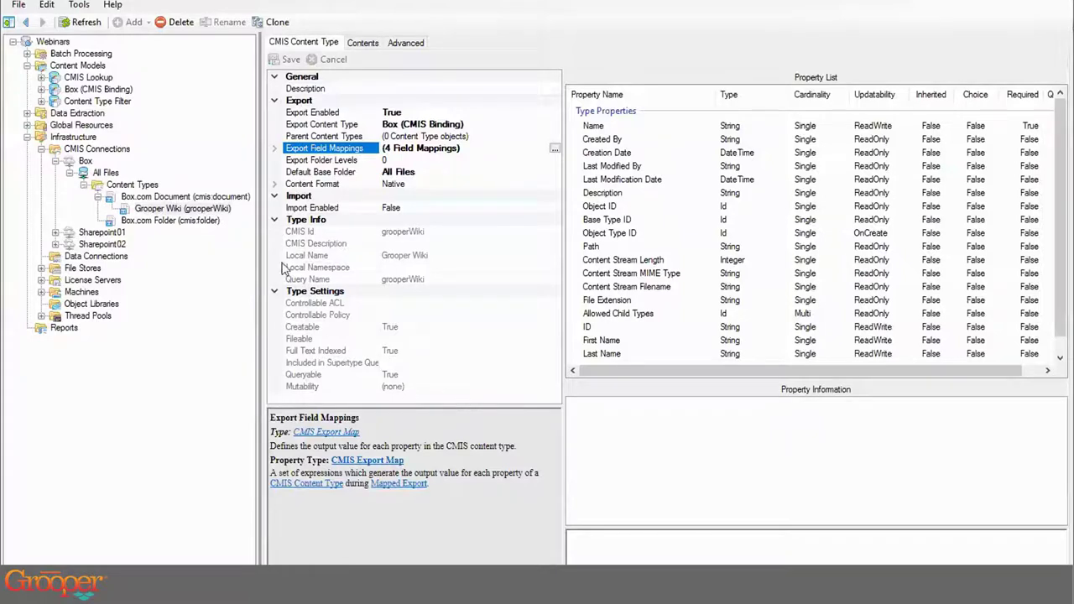
pyautogui.click(61, 91)
# Expand Box (CMIS Binding) and select its data model with the sample employee report
pyautogui.click(42, 90)
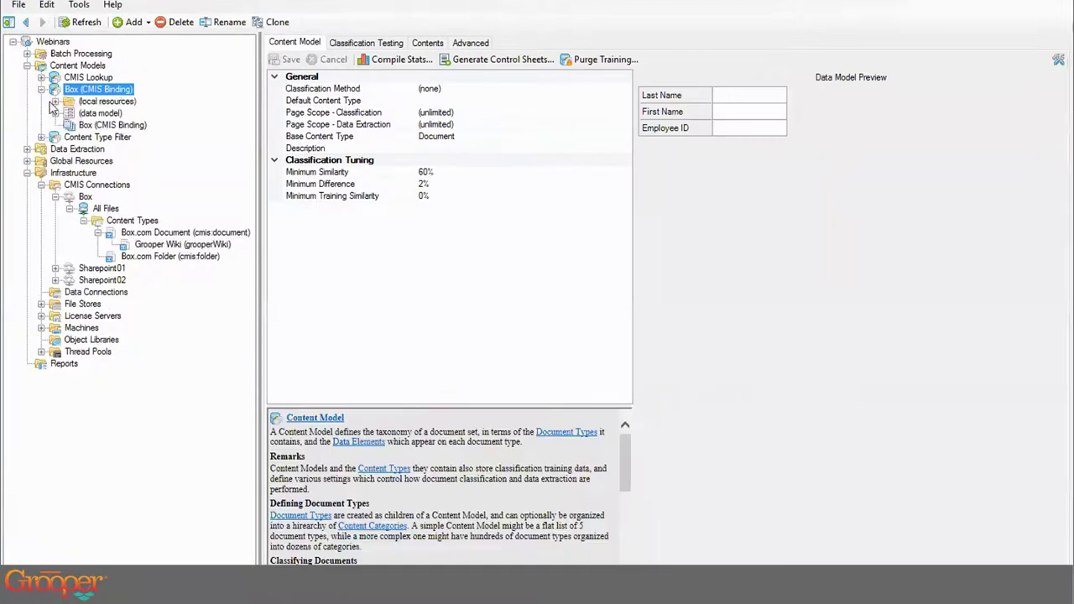
pyautogui.click(56, 112)
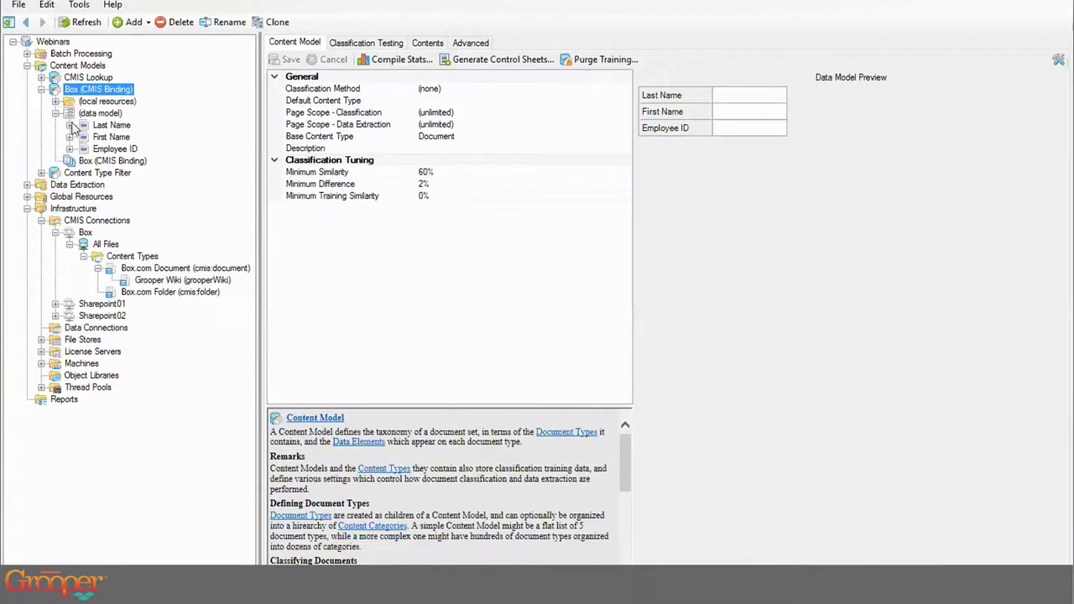
pyautogui.click(87, 115)
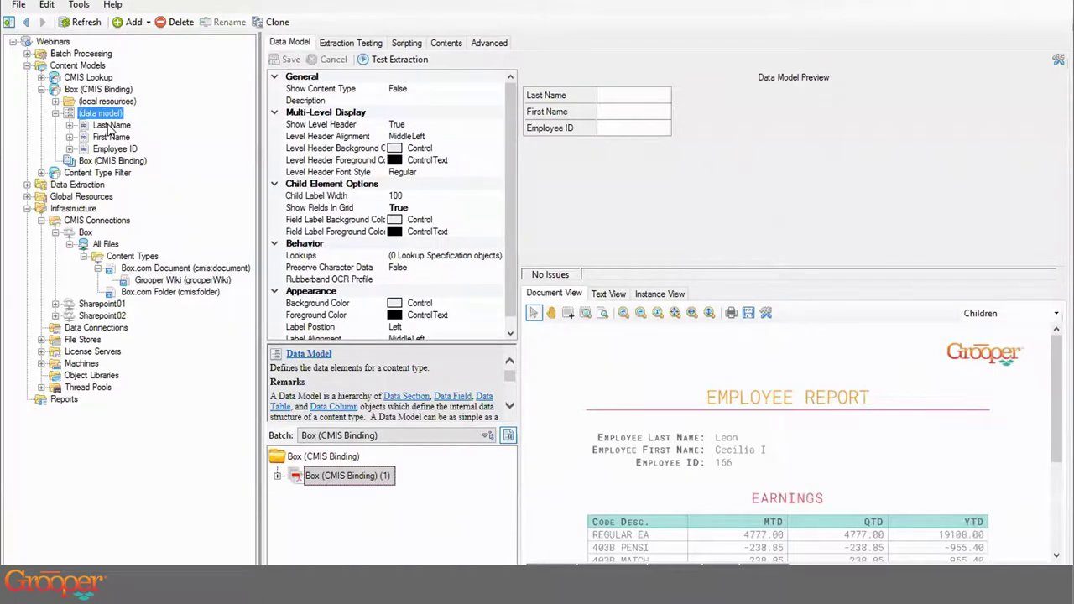
# Test extraction, check where Last Name, First Name and Employee ID were found, then open Extraction Testing
pyautogui.click(397, 60)
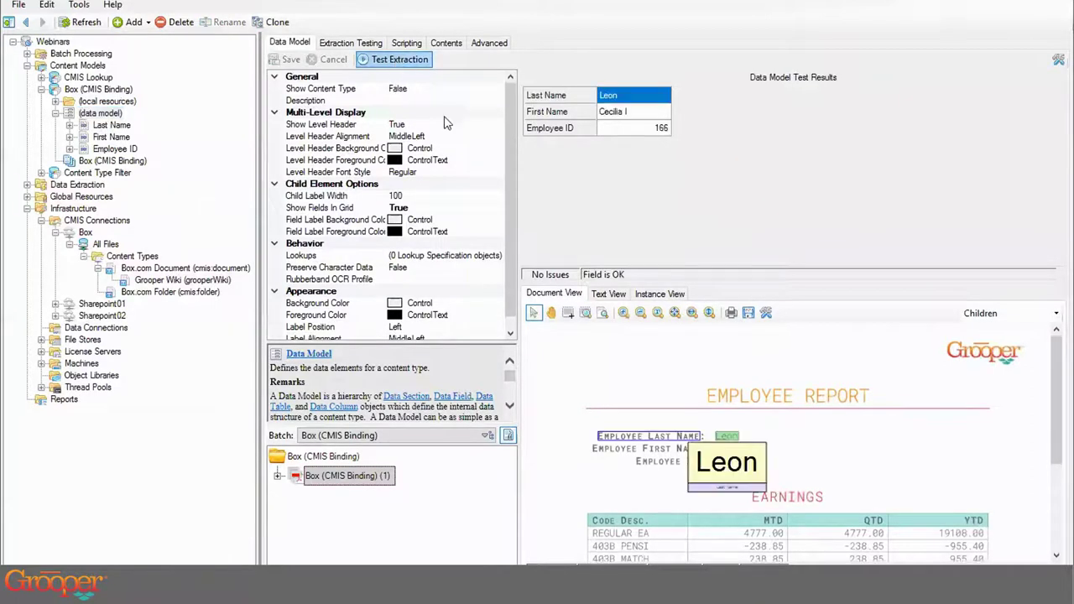
pyautogui.click(659, 113)
pyautogui.click(659, 130)
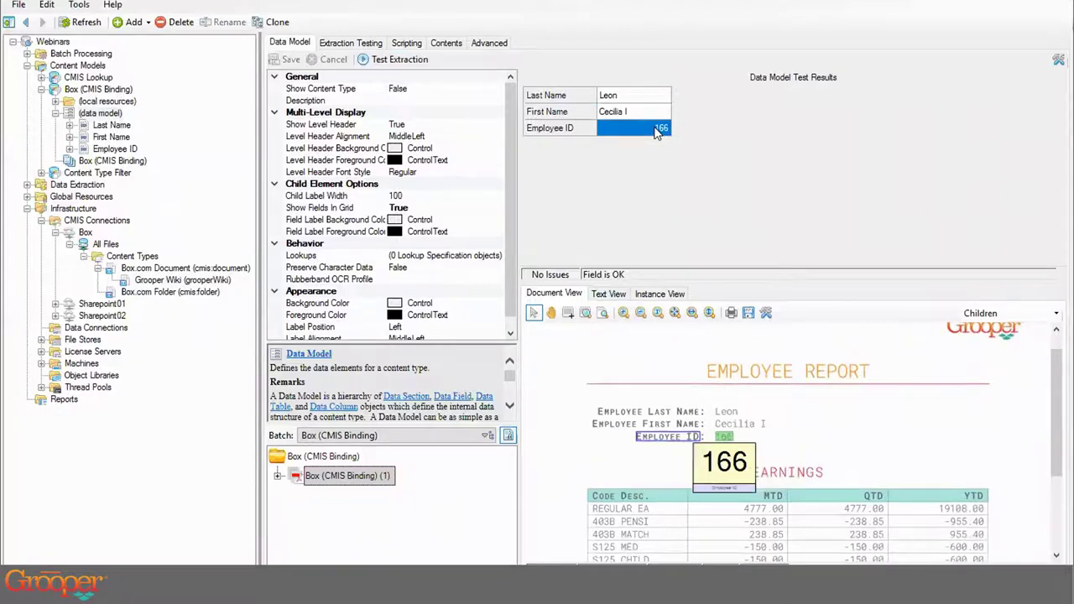
pyautogui.click(659, 113)
pyautogui.click(646, 97)
pyautogui.click(643, 114)
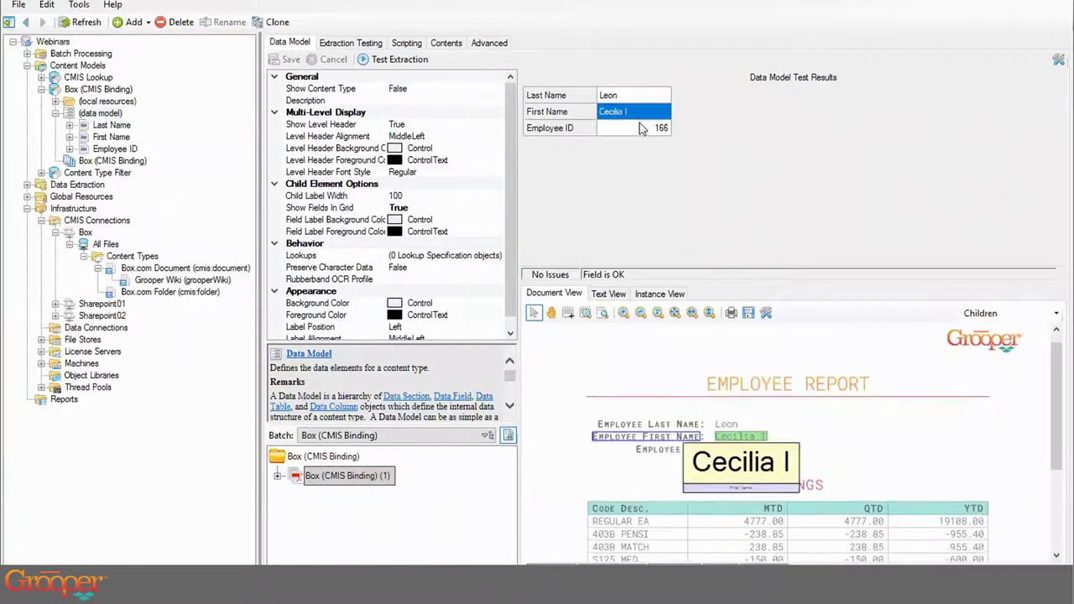
pyautogui.click(642, 129)
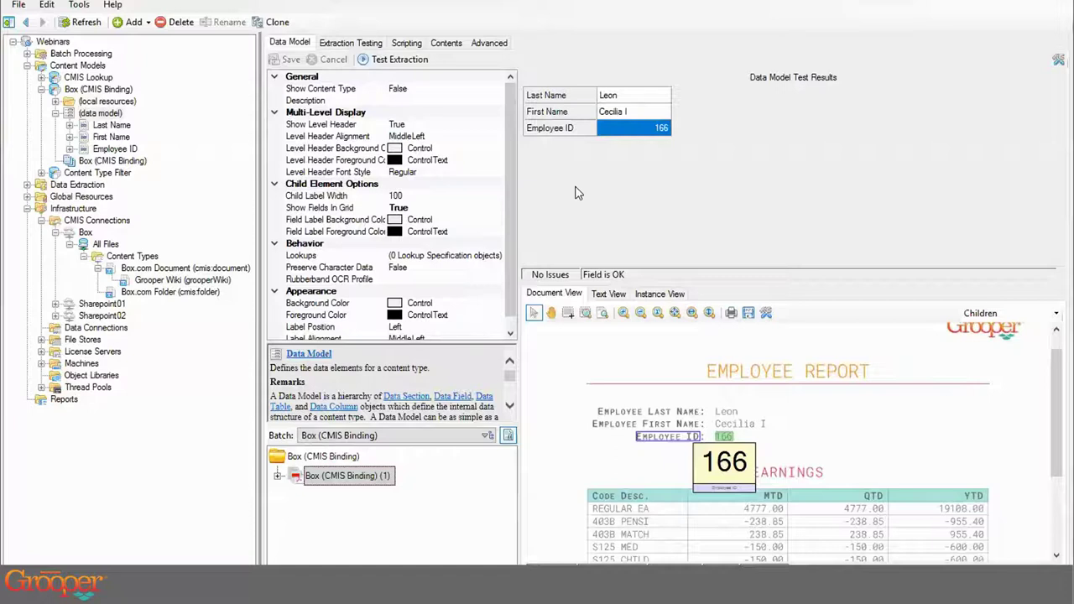
pyautogui.click(359, 45)
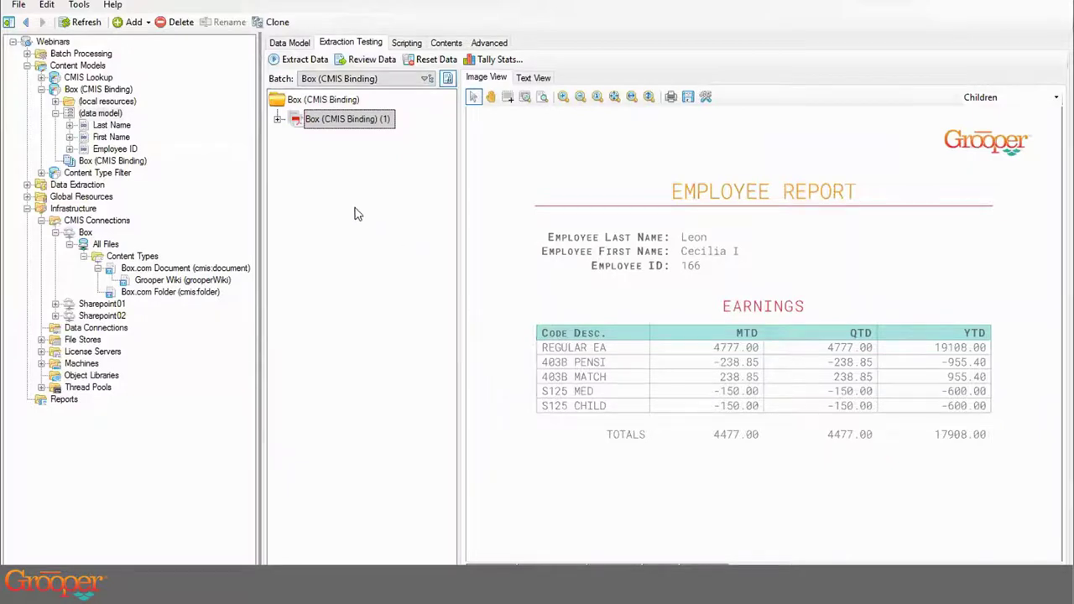
# Dismiss the document's action menu and open the Box (CMIS Binding) batch under Batch Processing > Batches > Test
pyautogui.rightClick(291, 120)
pyautogui.moveTo(357, 351)
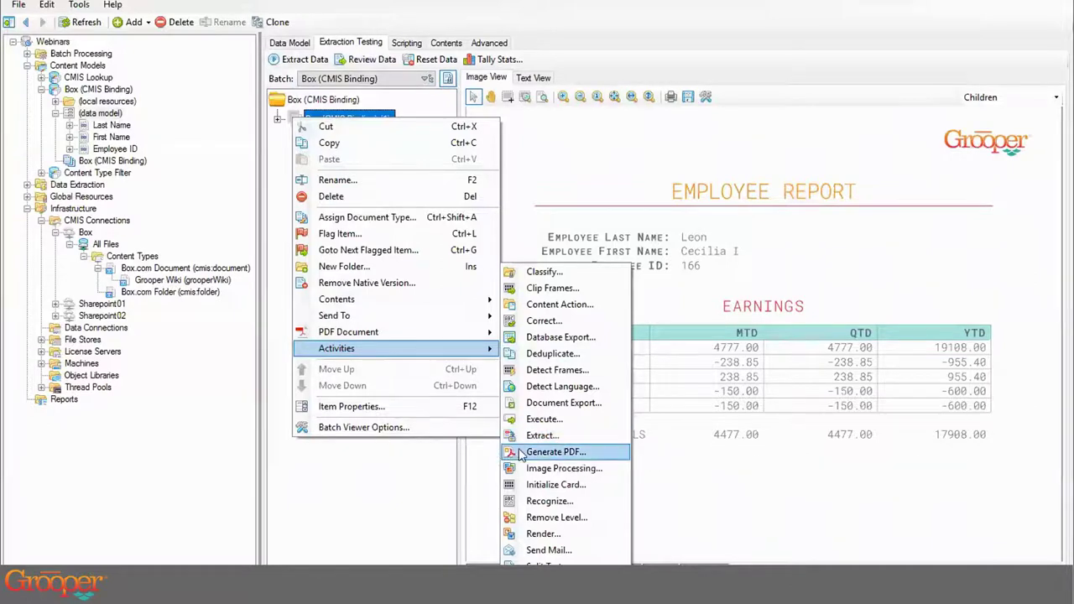
pyautogui.click(415, 474)
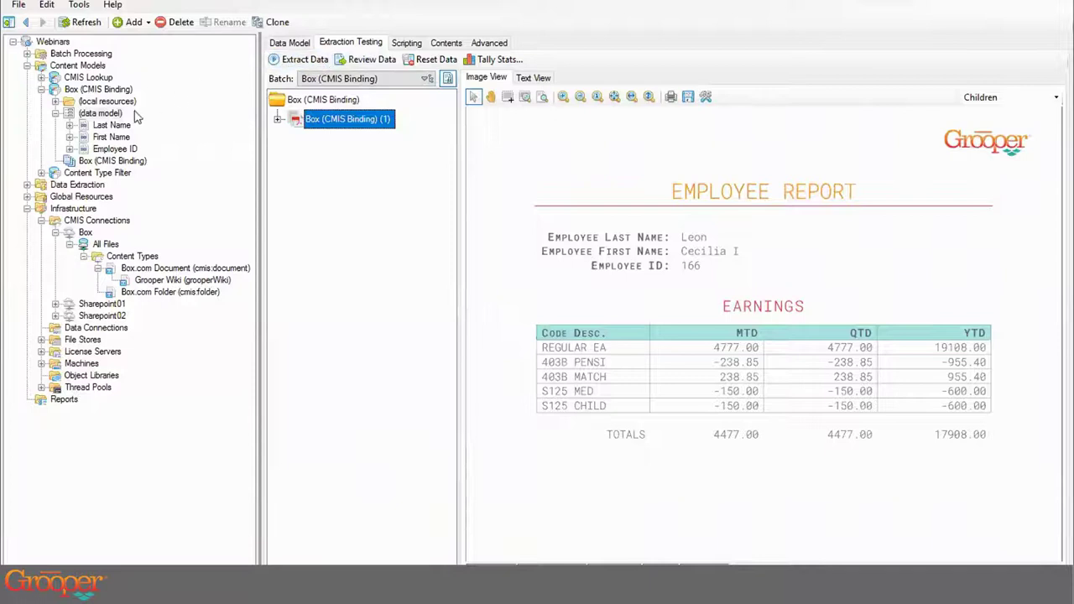
pyautogui.click(27, 54)
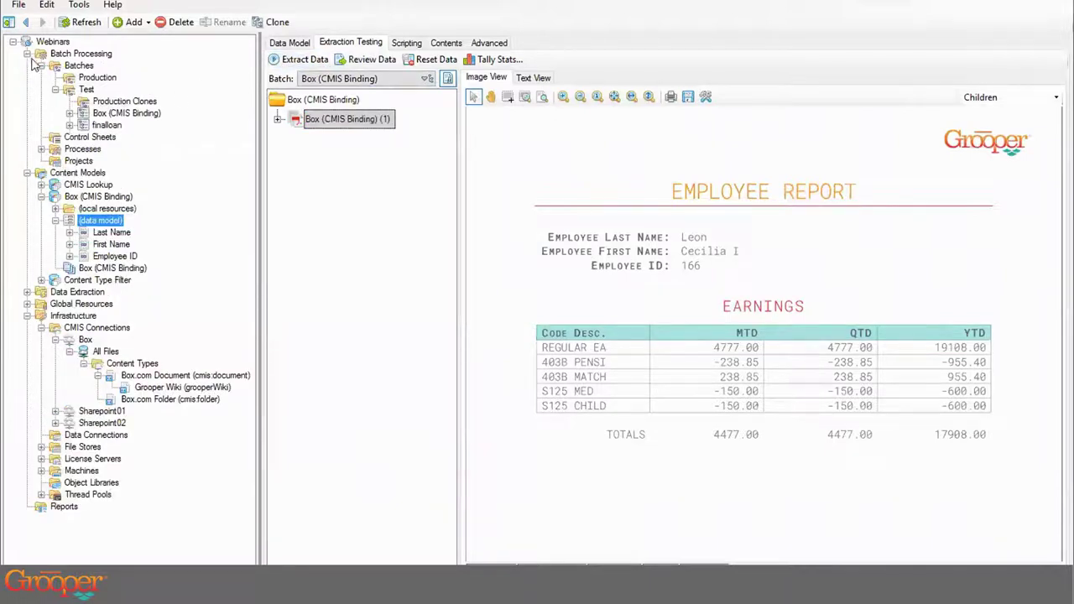
pyautogui.click(94, 116)
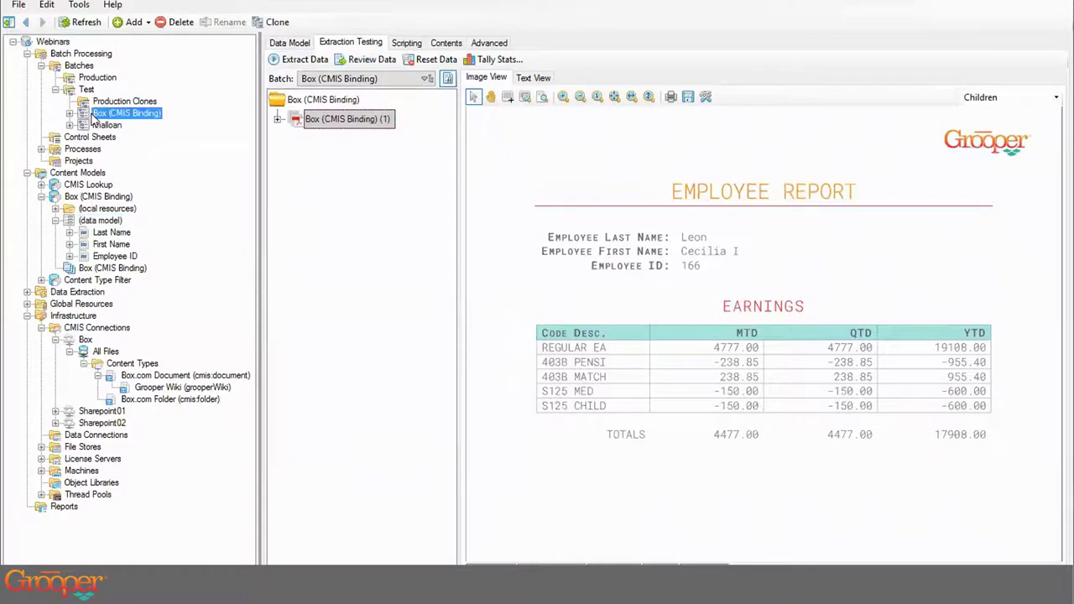
pyautogui.click(70, 114)
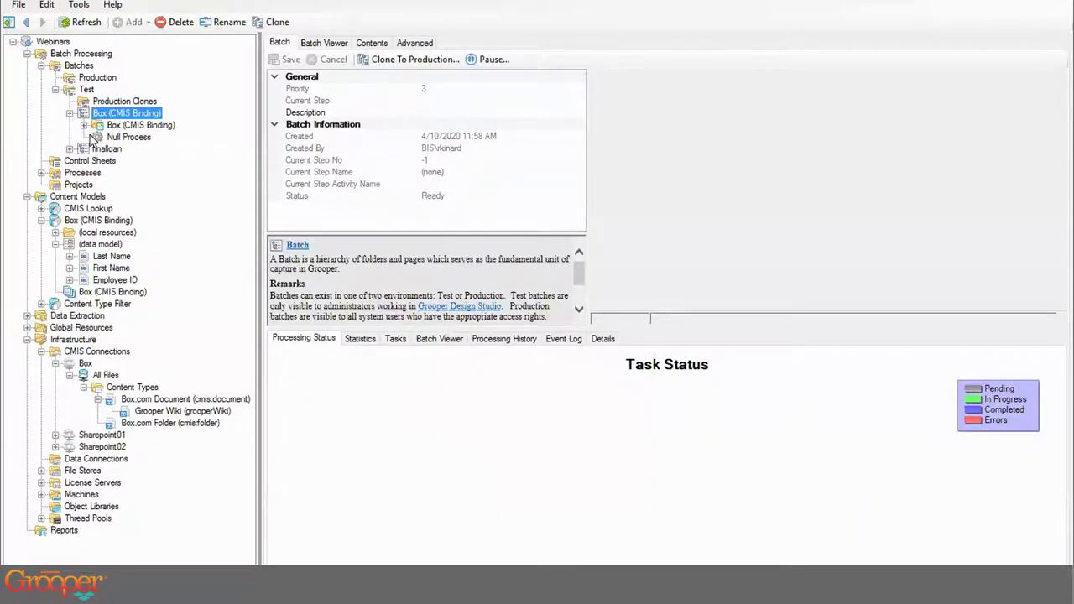
# Open the Box (CMIS Binding) (1) document's Advanced > Files and preview Grooper.DocumentData.json
pyautogui.click(84, 125)
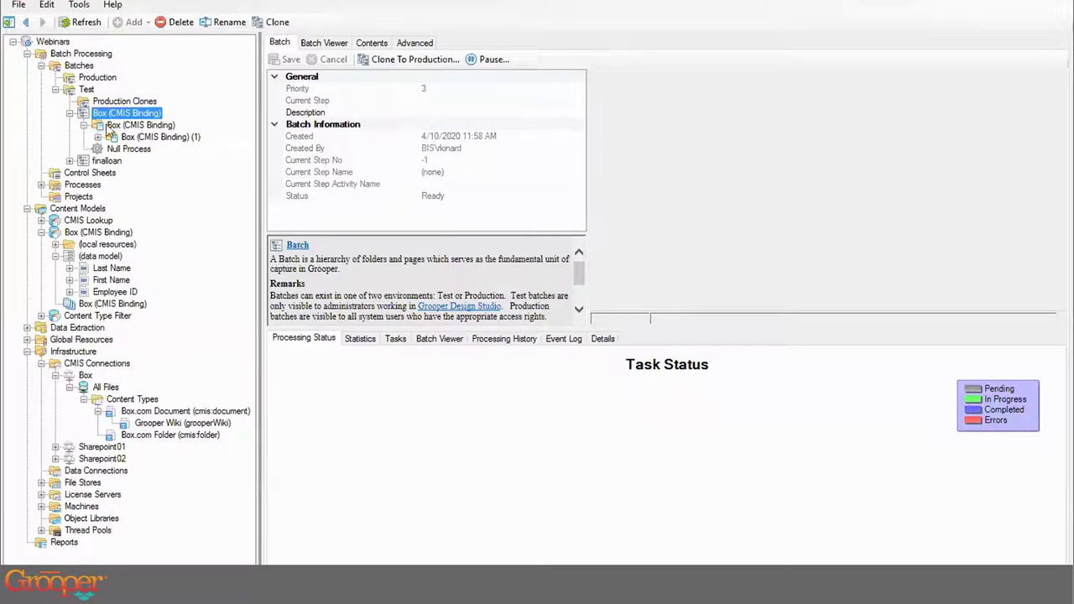
pyautogui.click(122, 138)
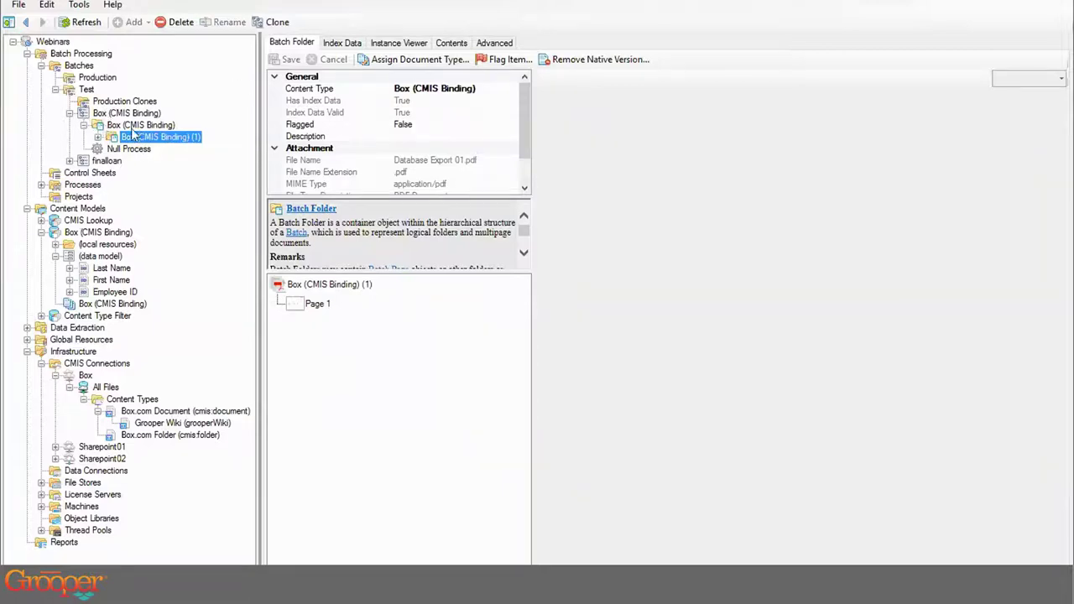
pyautogui.click(494, 42)
pyautogui.click(414, 78)
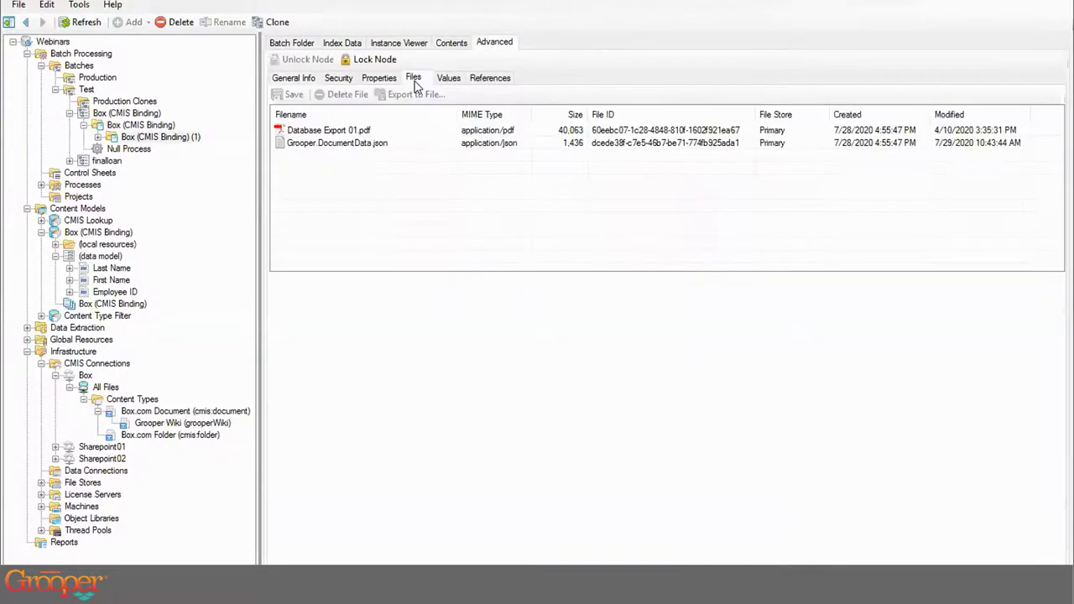
pyautogui.click(313, 146)
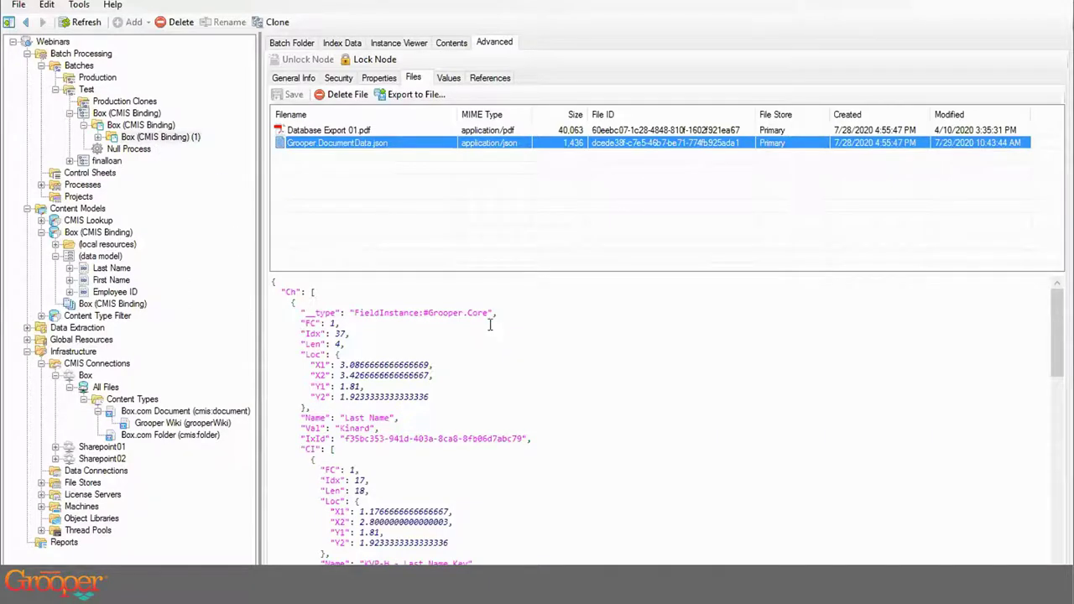
# Preview Page 1's LayoutData.json and character data files
pyautogui.click(99, 137)
pyautogui.click(126, 150)
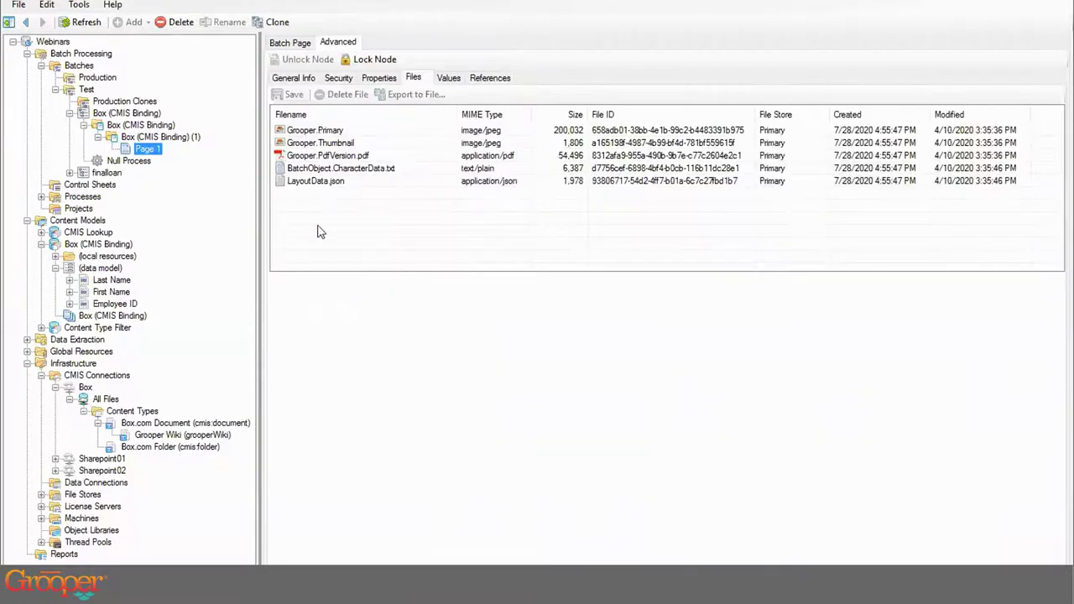
pyautogui.click(340, 183)
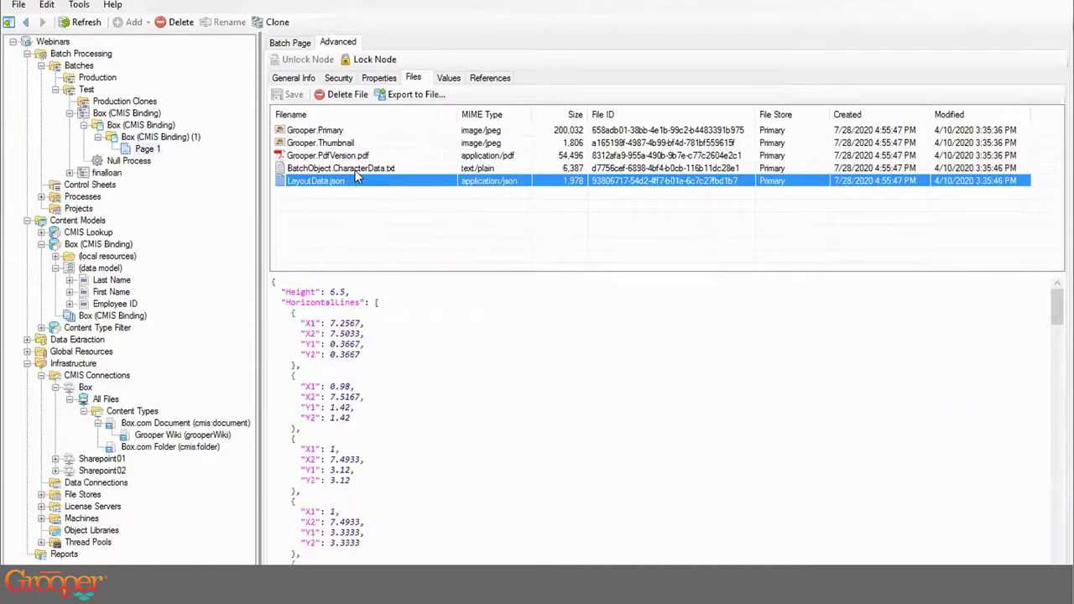
pyautogui.click(356, 169)
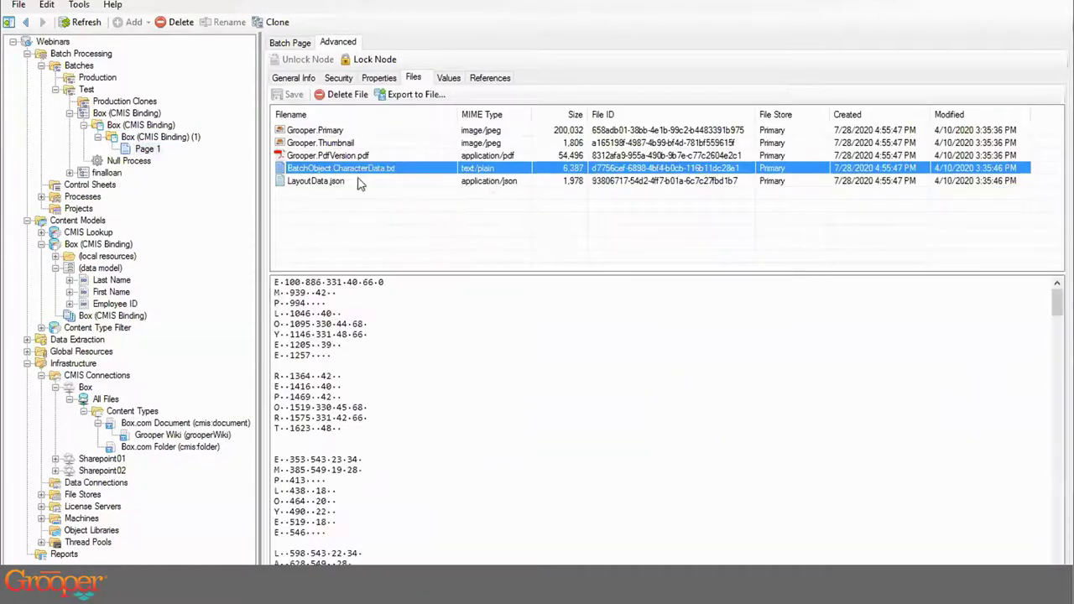
# Re-inspect the document's extracted-data JSON, including the Last Name location coordinates, then collapse the batch
pyautogui.click(152, 137)
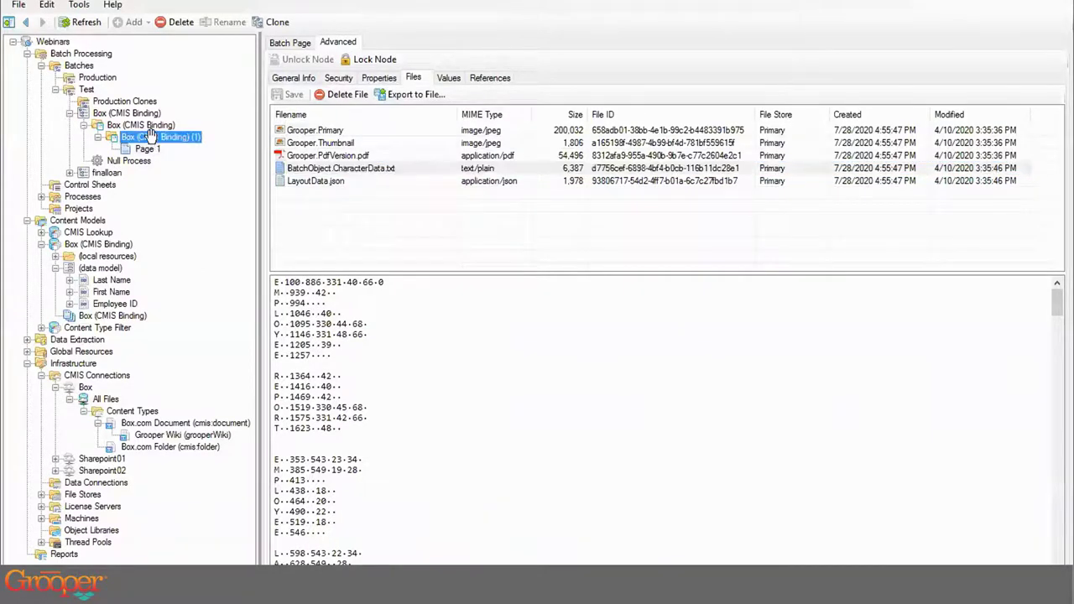
pyautogui.click(344, 144)
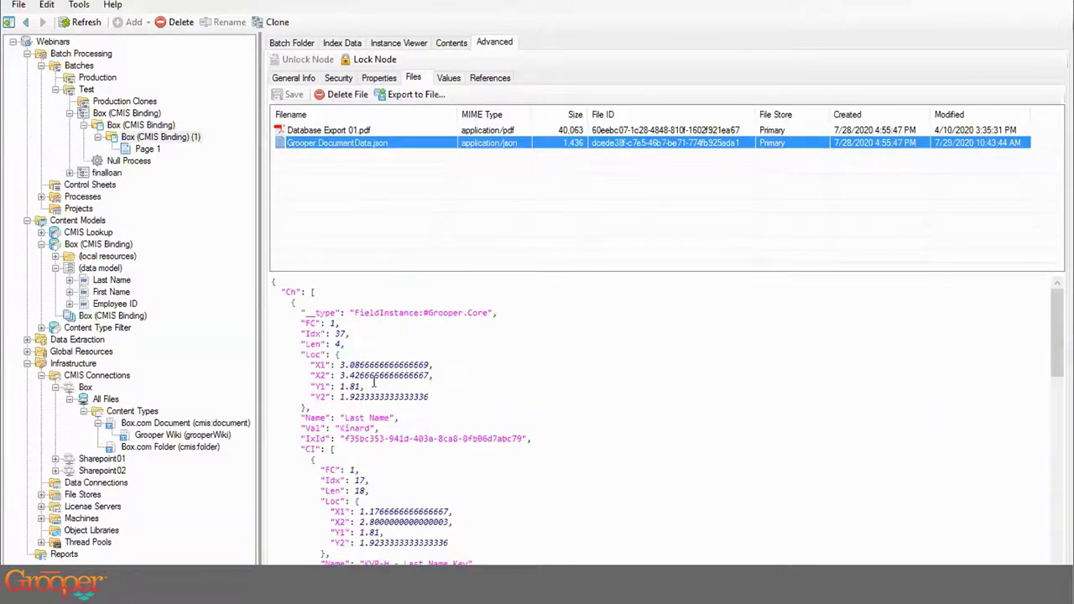
pyautogui.scroll(-3, 382, 359)
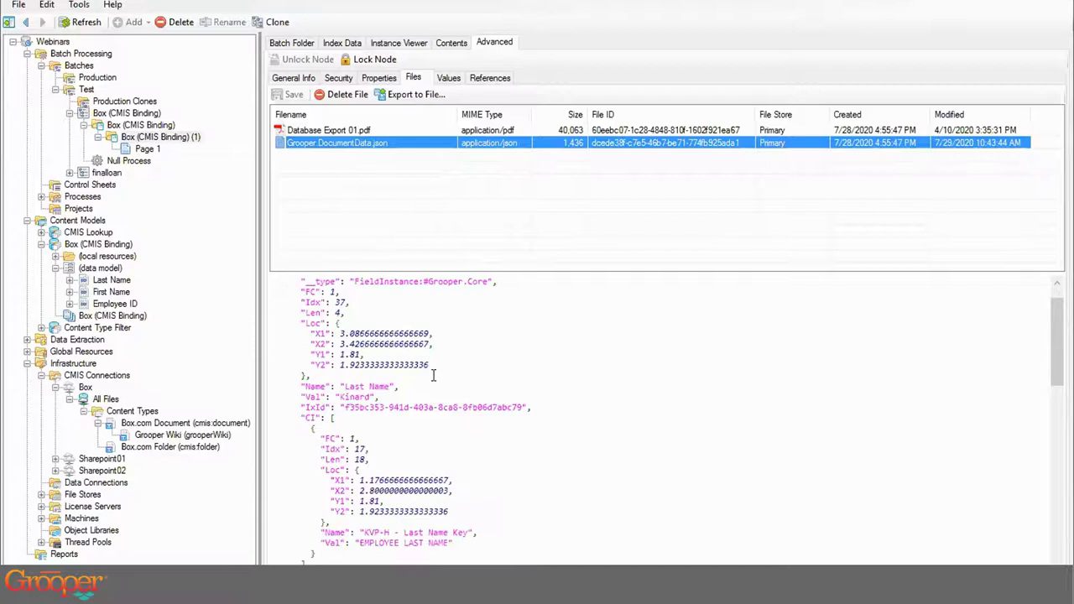
pyautogui.scroll(-2, 453, 377)
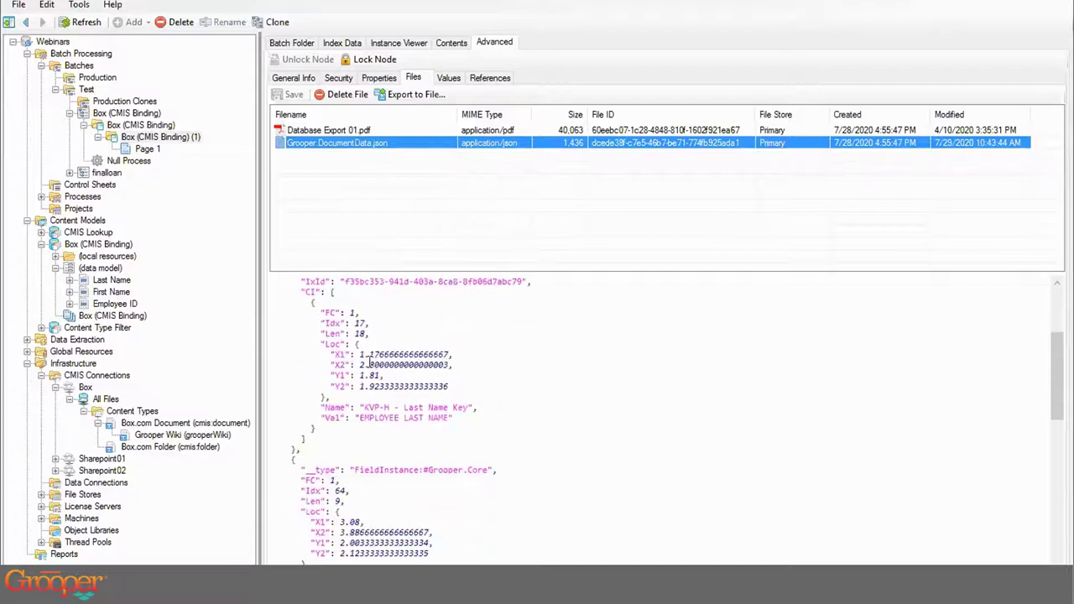
pyautogui.moveTo(332, 354); pyautogui.dragTo(453, 387)
pyautogui.click(453, 387)
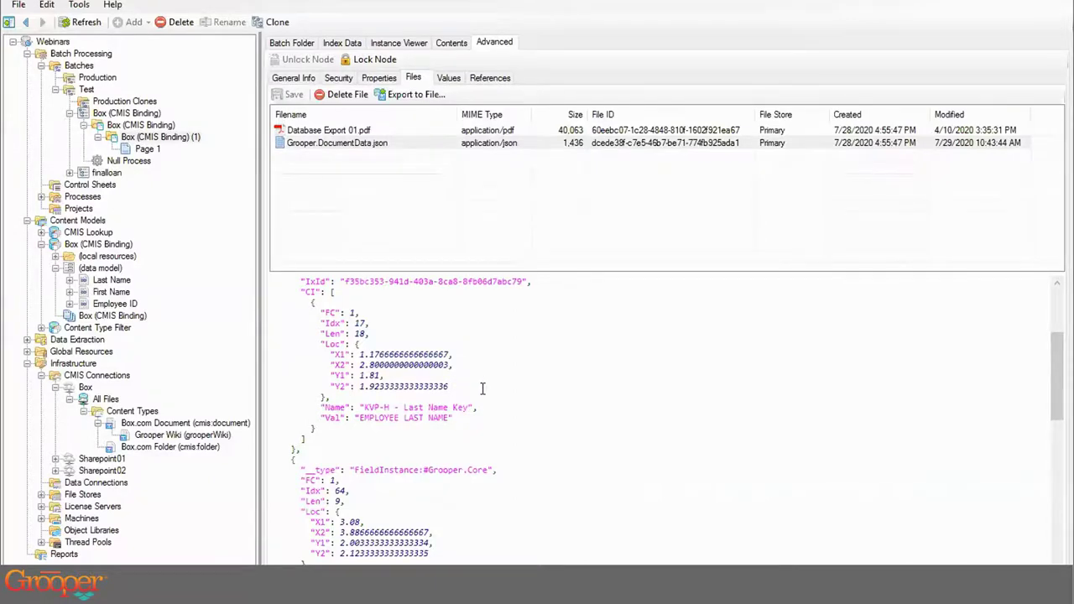
pyautogui.scroll(-3, 483, 388)
pyautogui.scroll(8, 491, 370)
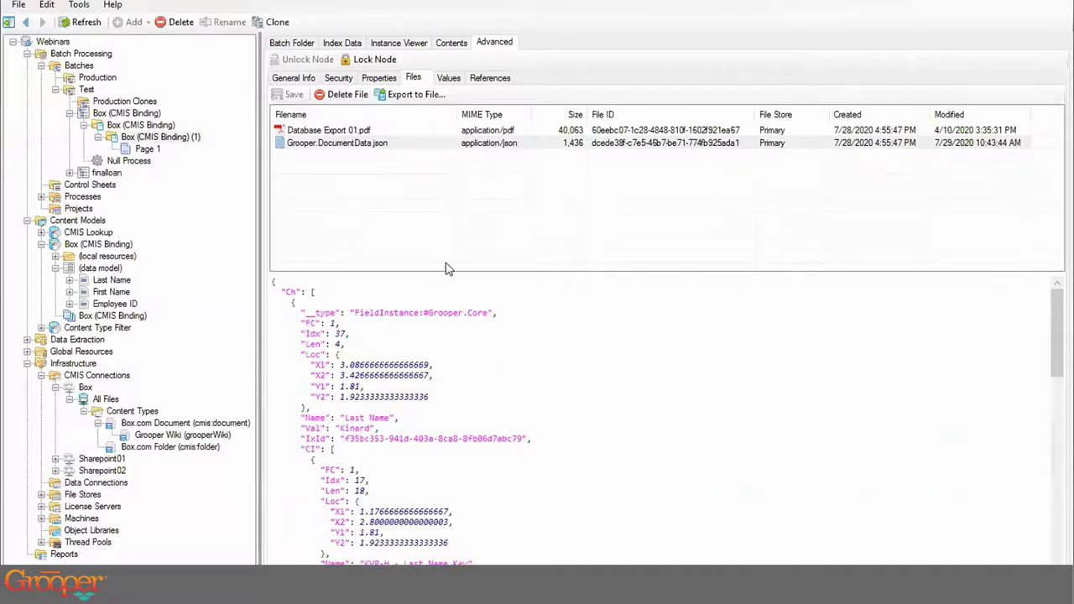
pyautogui.click(293, 77)
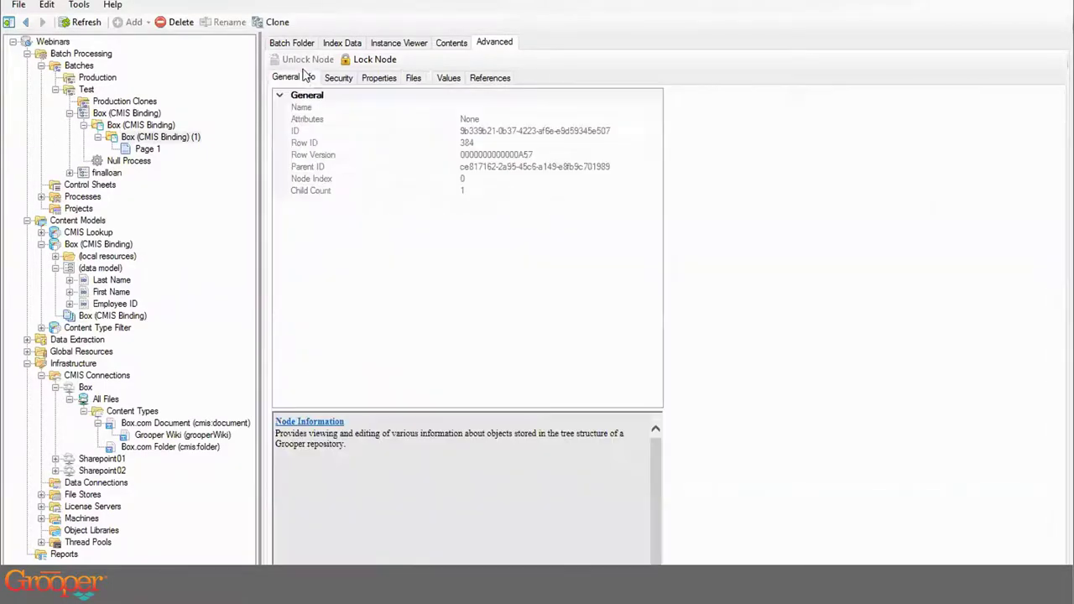
pyautogui.click(296, 45)
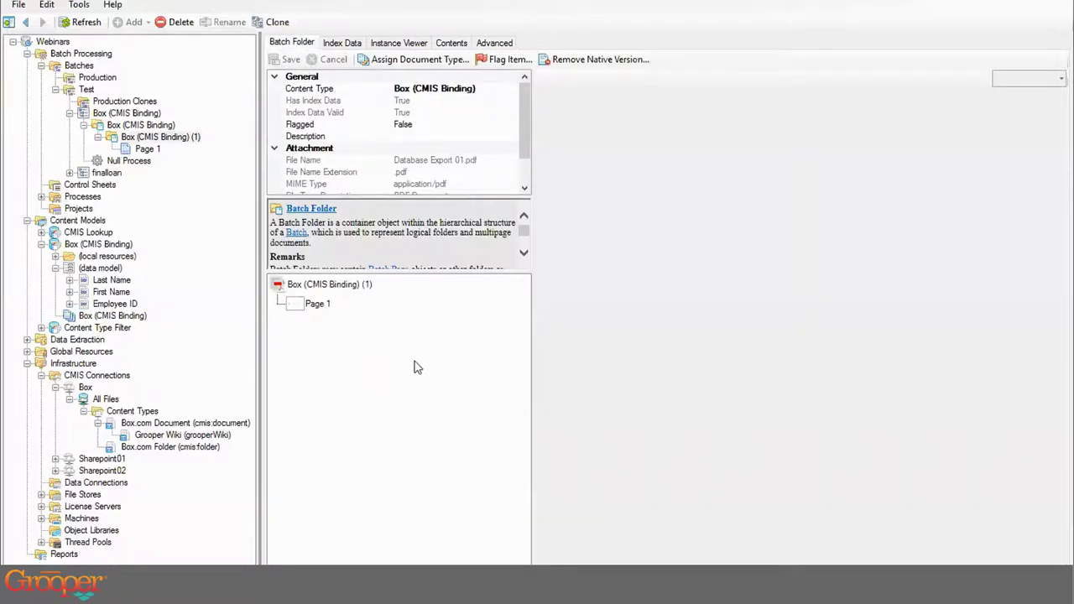
pyautogui.click(84, 124)
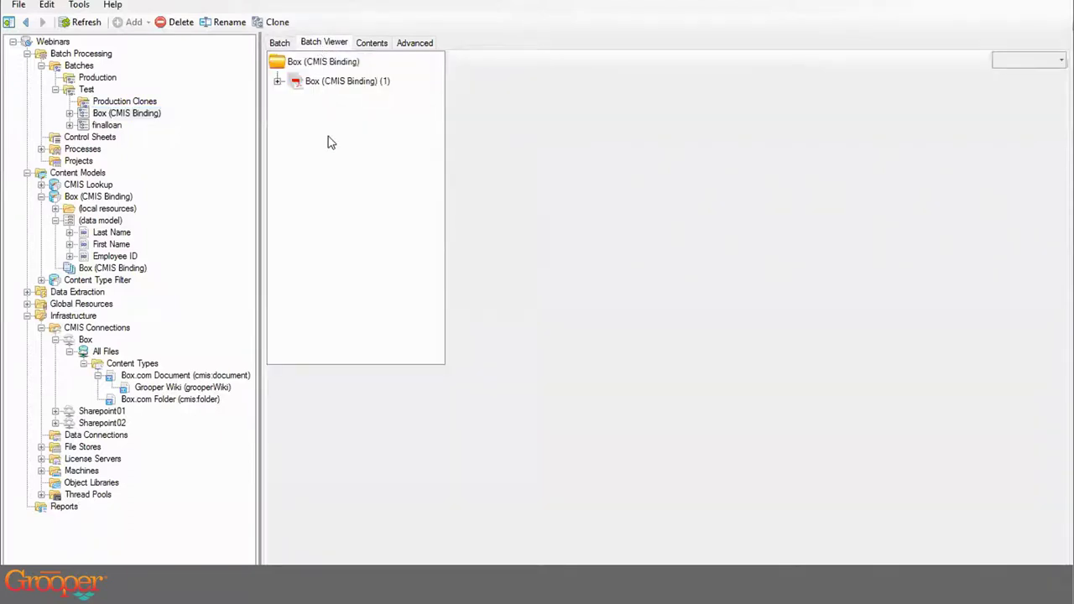
# In Batch Viewer, overwrite the document's Last Name and First Name values with the report's names
pyautogui.click(296, 81)
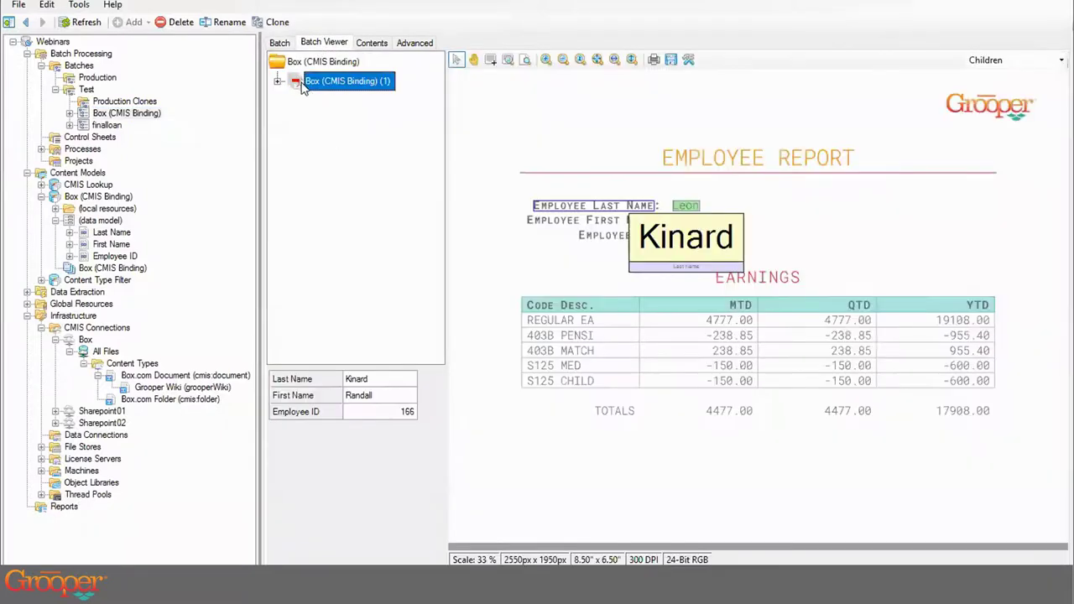
pyautogui.click(383, 381)
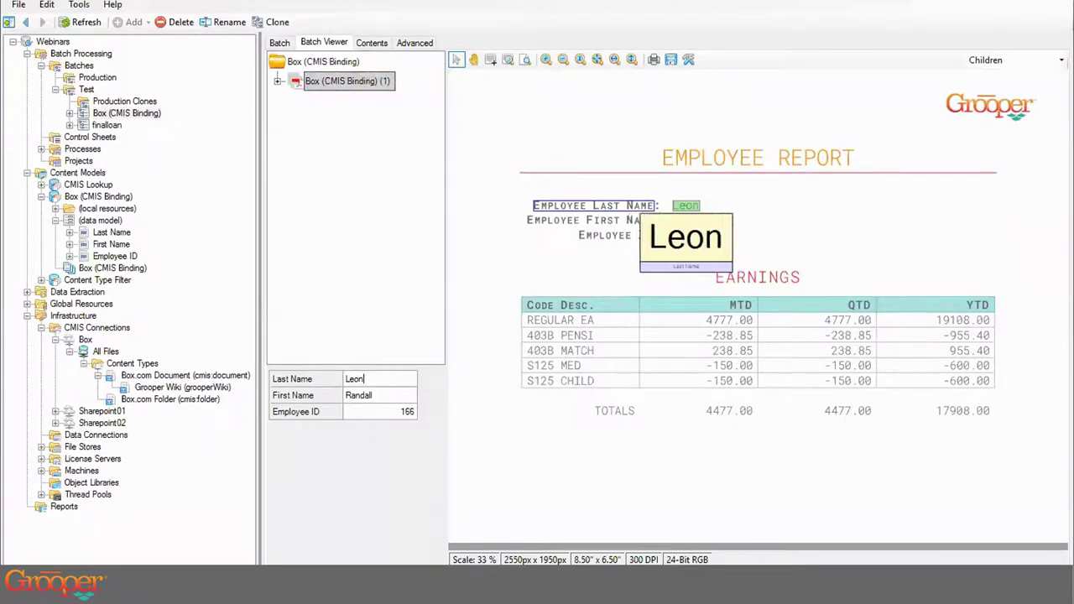
pyautogui.press('Tab')
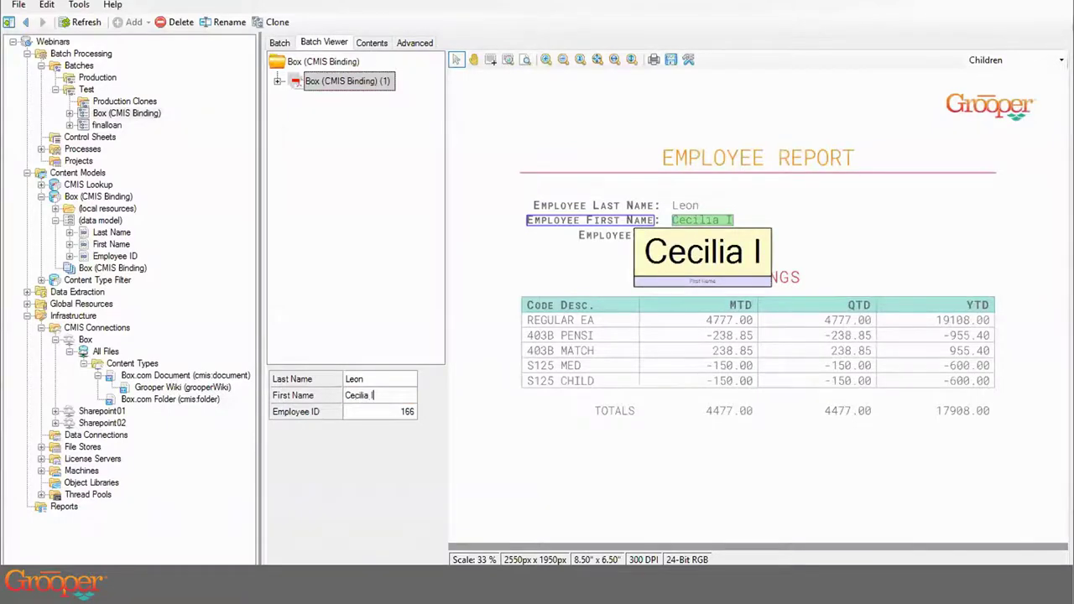
pyautogui.press('Tab')
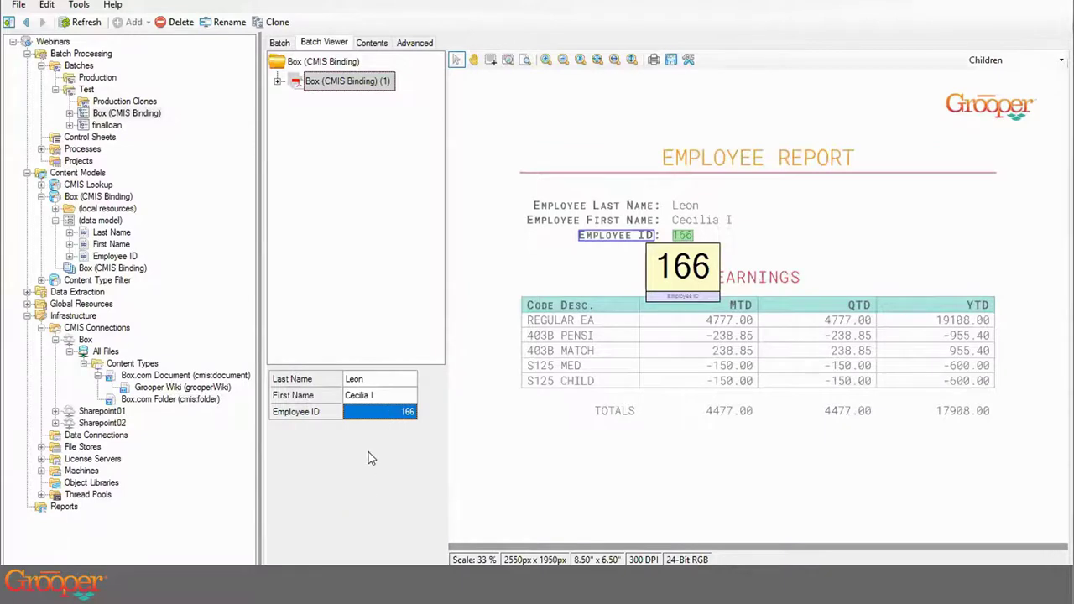
pyautogui.click(341, 221)
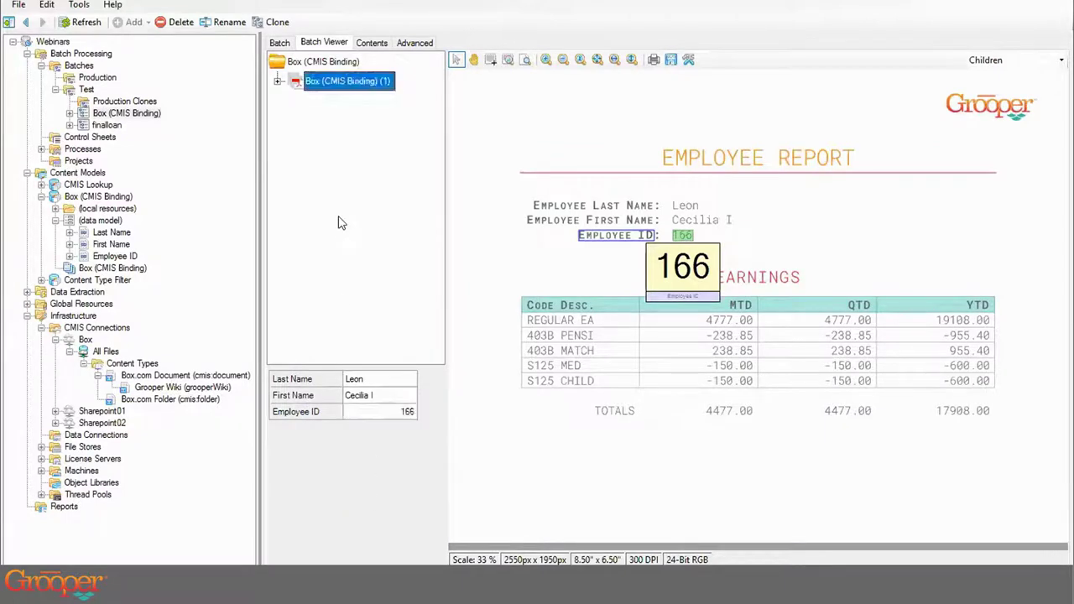
# Apply a Document Export activity to the batch folder's contents
pyautogui.rightClick(289, 64)
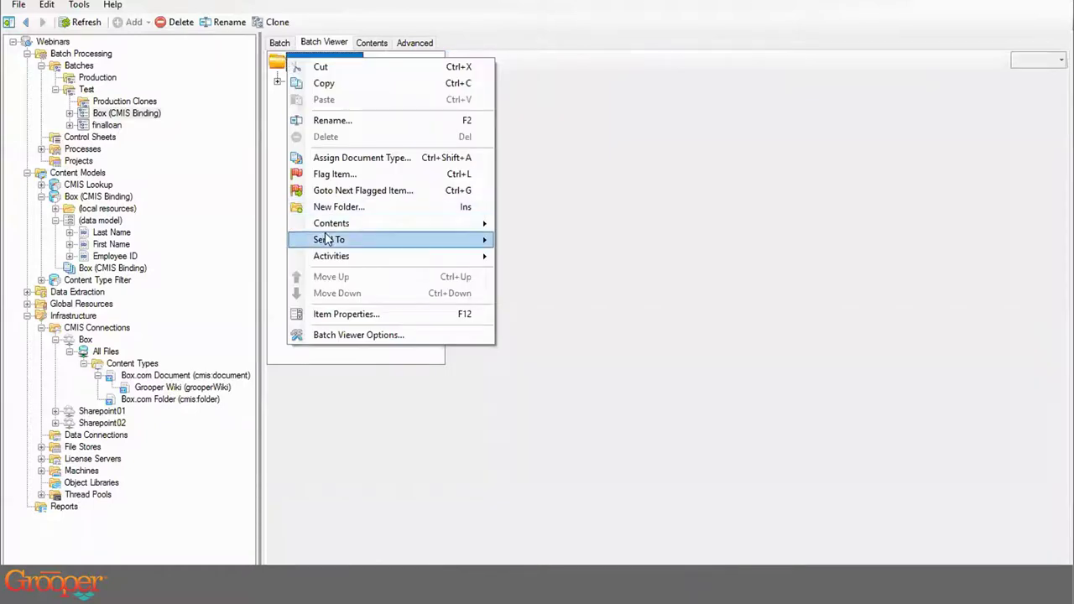
pyautogui.moveTo(327, 229)
pyautogui.click(576, 242)
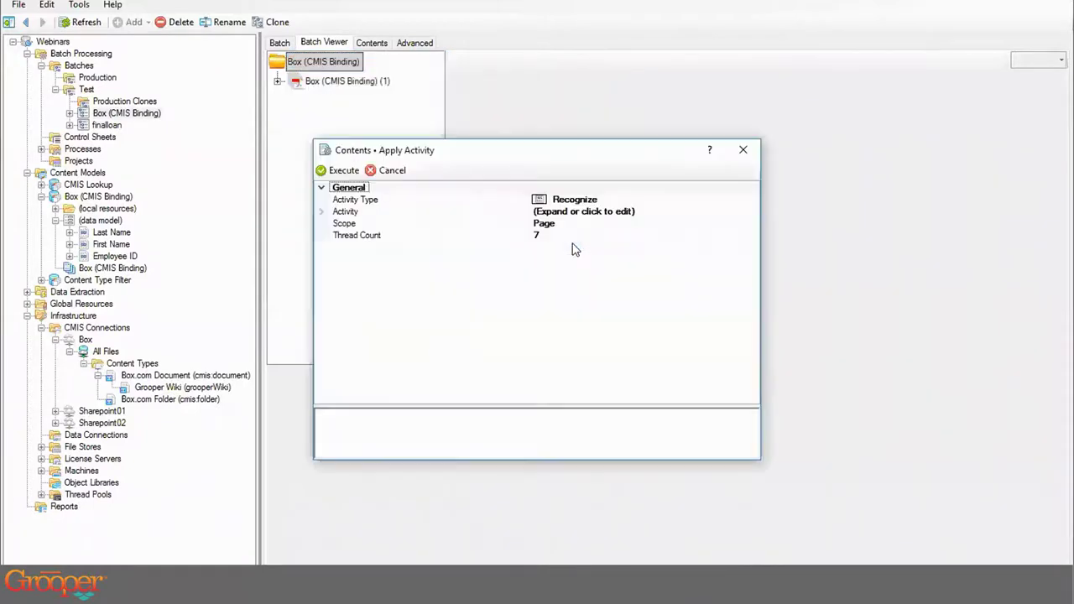
pyautogui.click(751, 202)
pyautogui.click(753, 203)
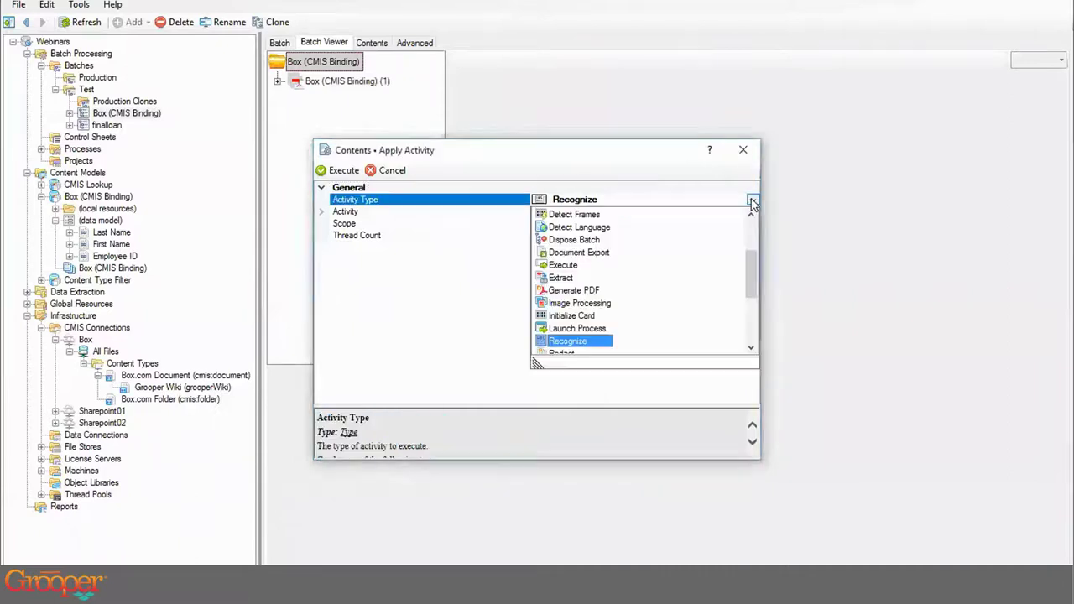
pyautogui.moveTo(754, 259); pyautogui.dragTo(752, 238)
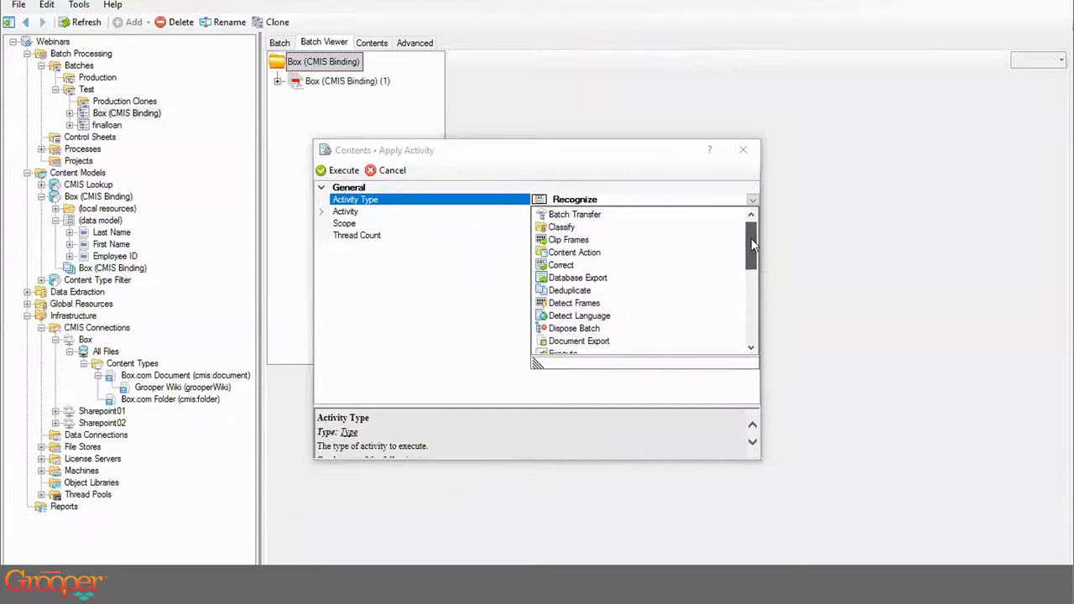
pyautogui.click(579, 315)
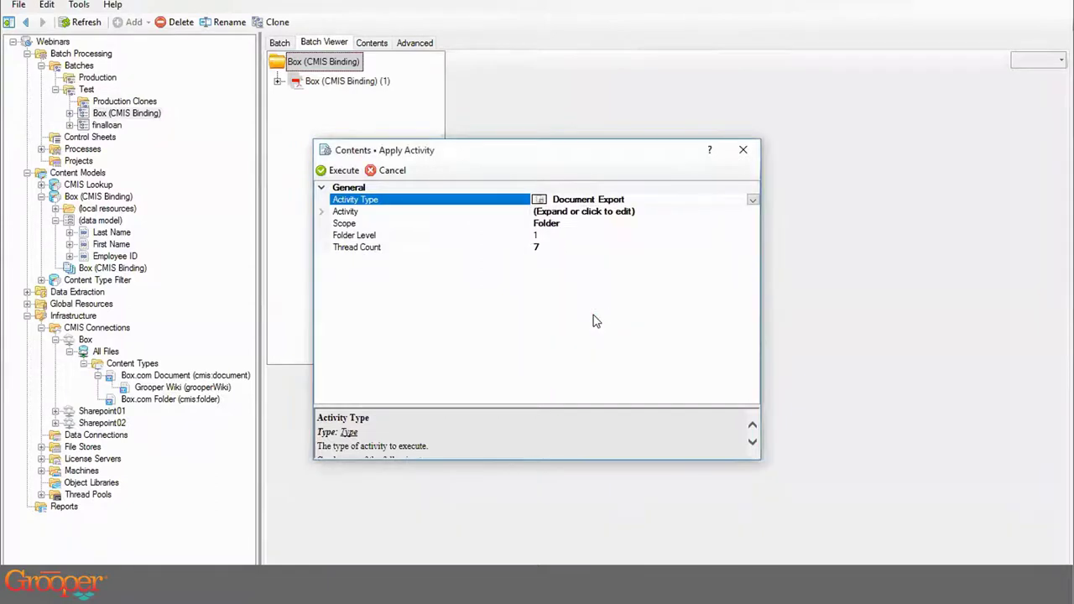
# Keep Mapped Export as the export provider and open its Export Settings
pyautogui.click(323, 212)
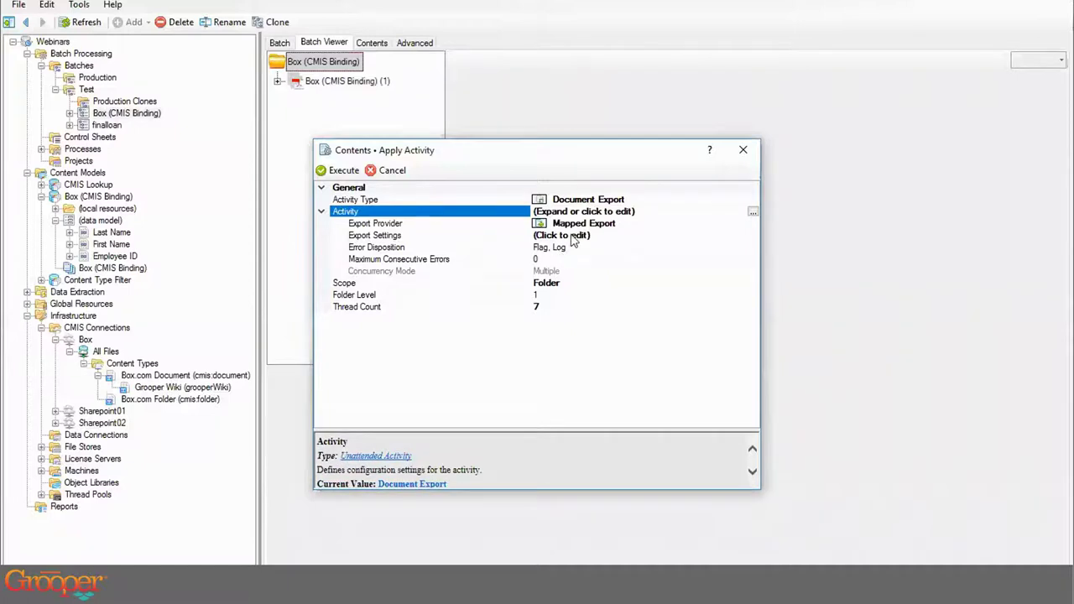
pyautogui.click(514, 225)
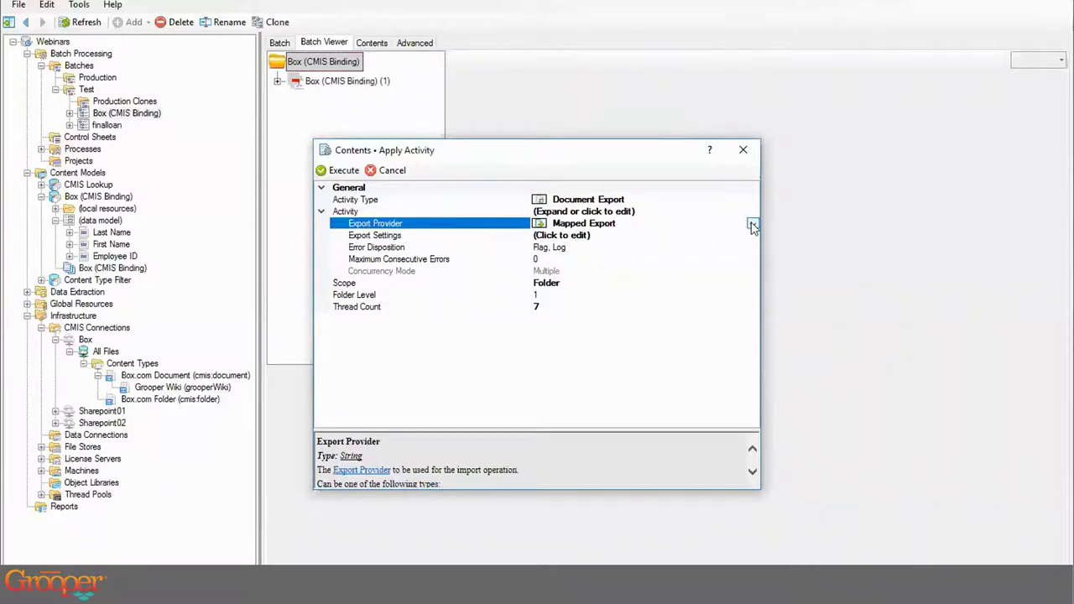
pyautogui.click(753, 223)
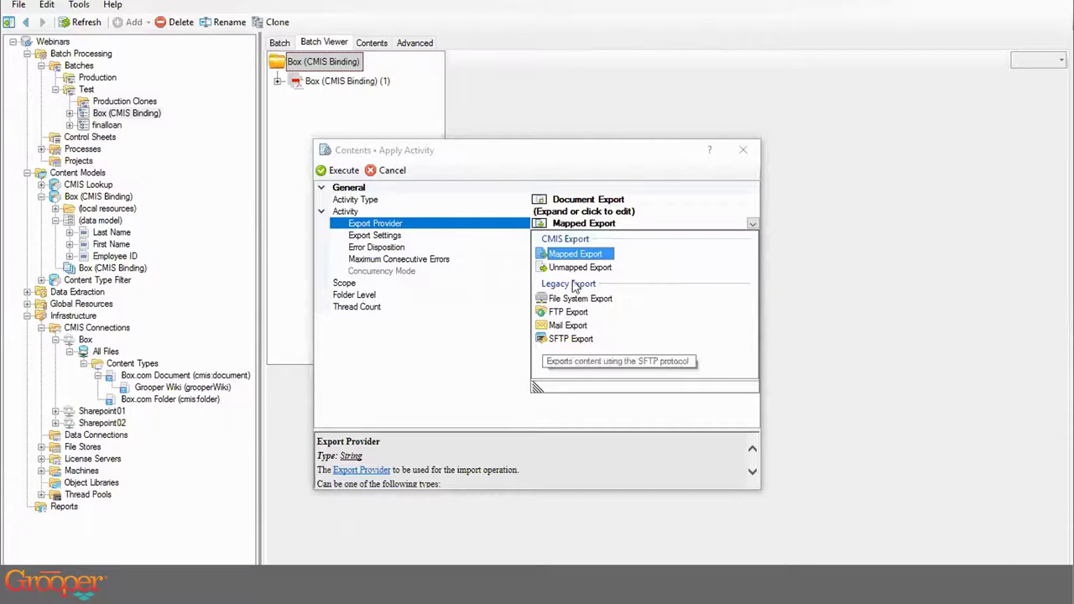
pyautogui.click(754, 226)
pyautogui.click(486, 237)
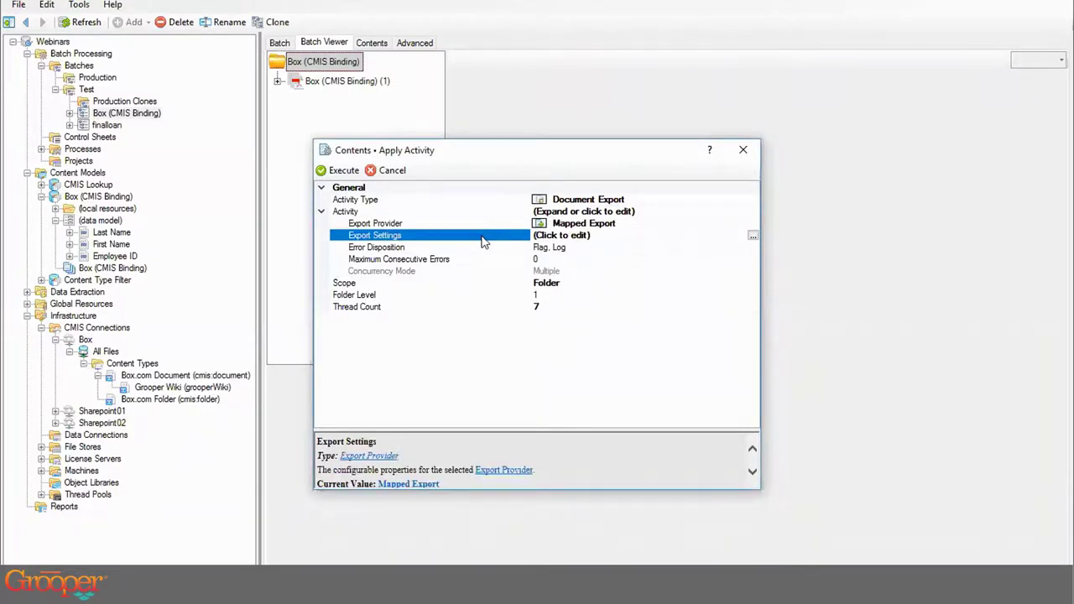
pyautogui.click(753, 236)
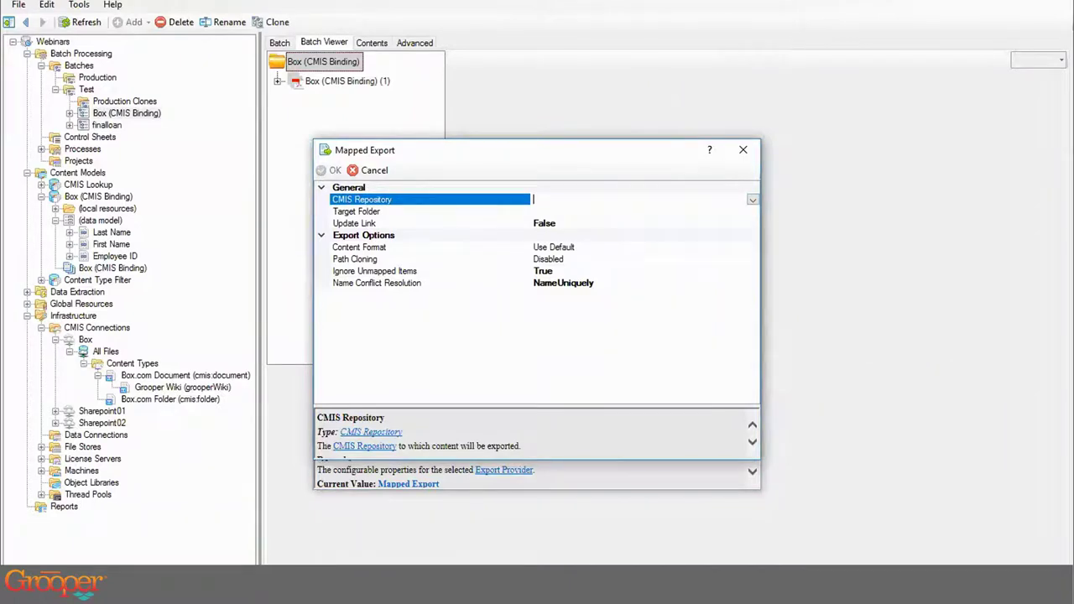
# Check the Box Grooper Wiki folder, then set CMIS Repository to Box > All Files
pyautogui.hotkey('alt', 'Tab')
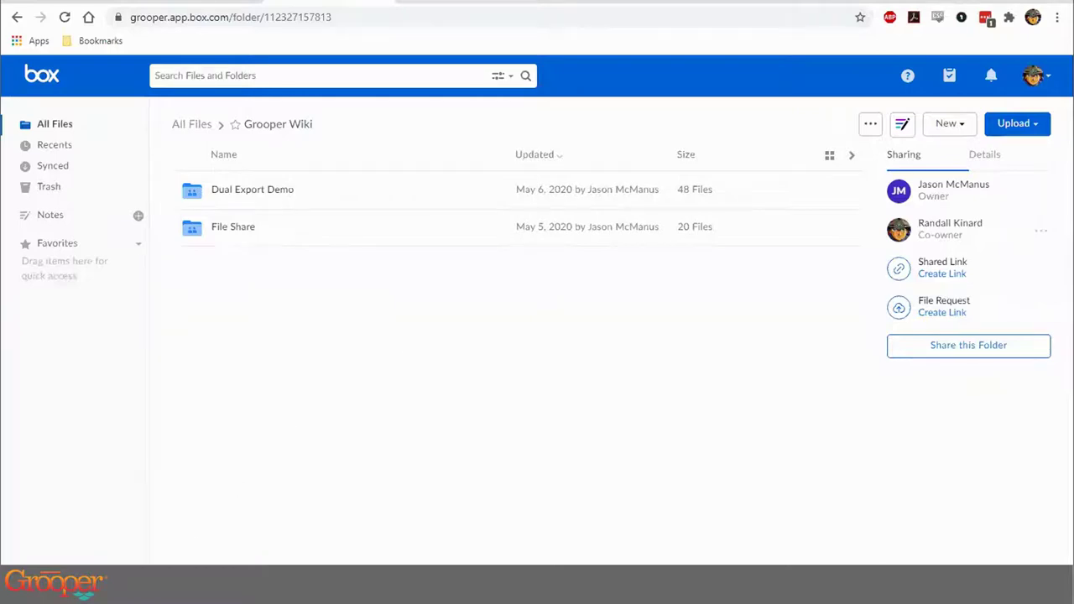
pyautogui.hotkey('alt', 'Tab')
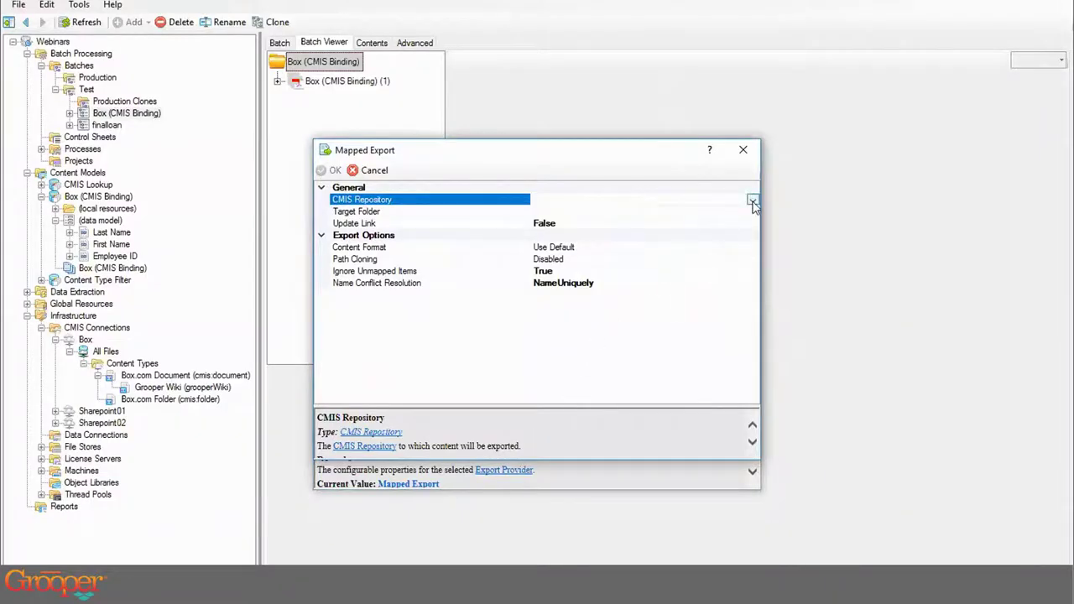
pyautogui.click(753, 201)
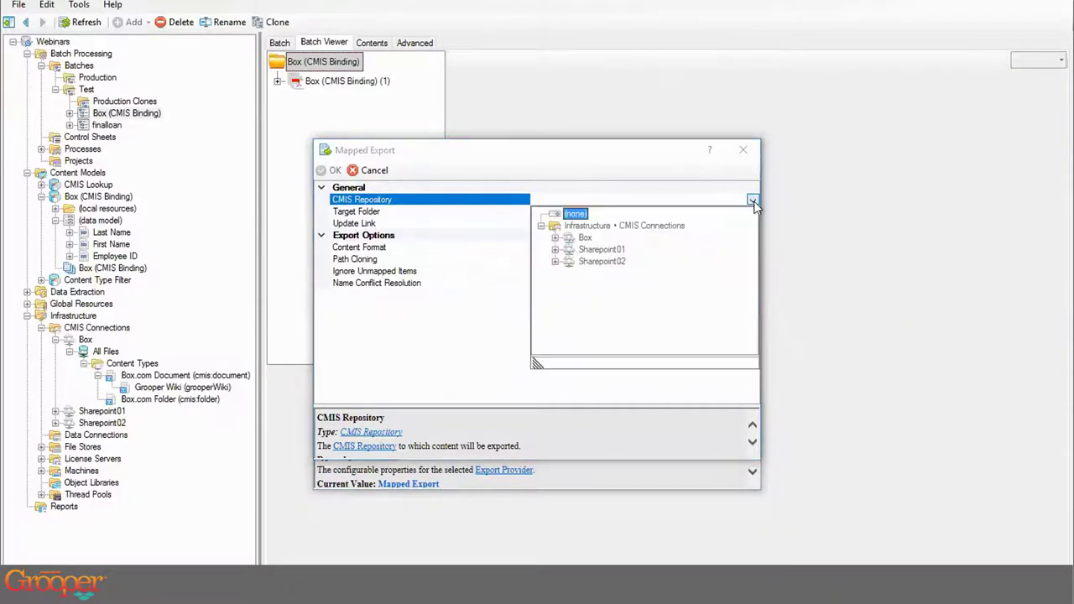
pyautogui.click(555, 239)
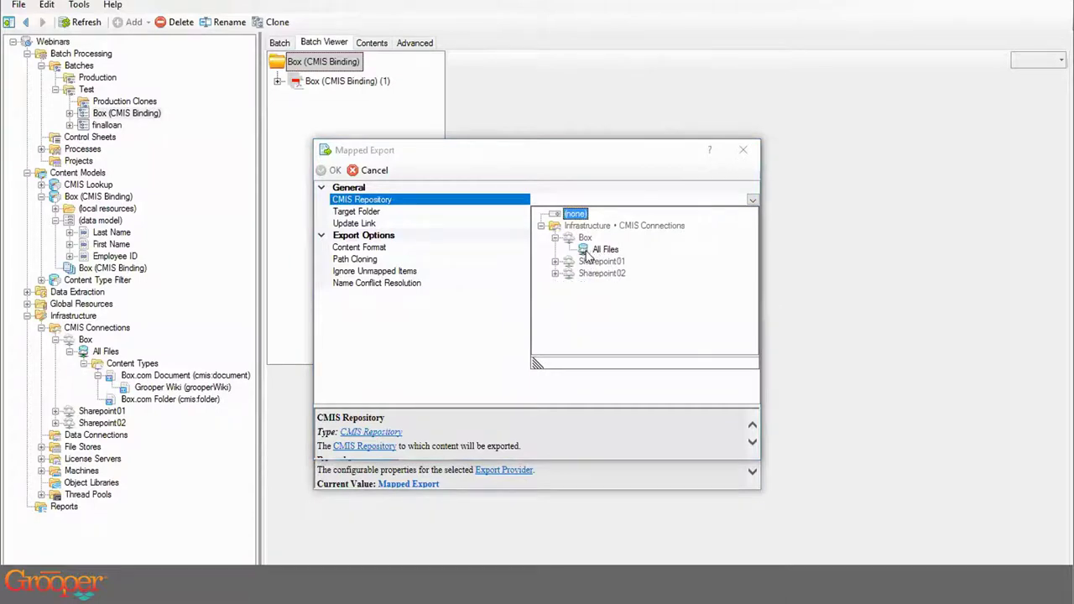
pyautogui.click(587, 255)
# Set the Target Folder to All Files > Grooper Wiki and review the Update Link setting
pyautogui.click(474, 212)
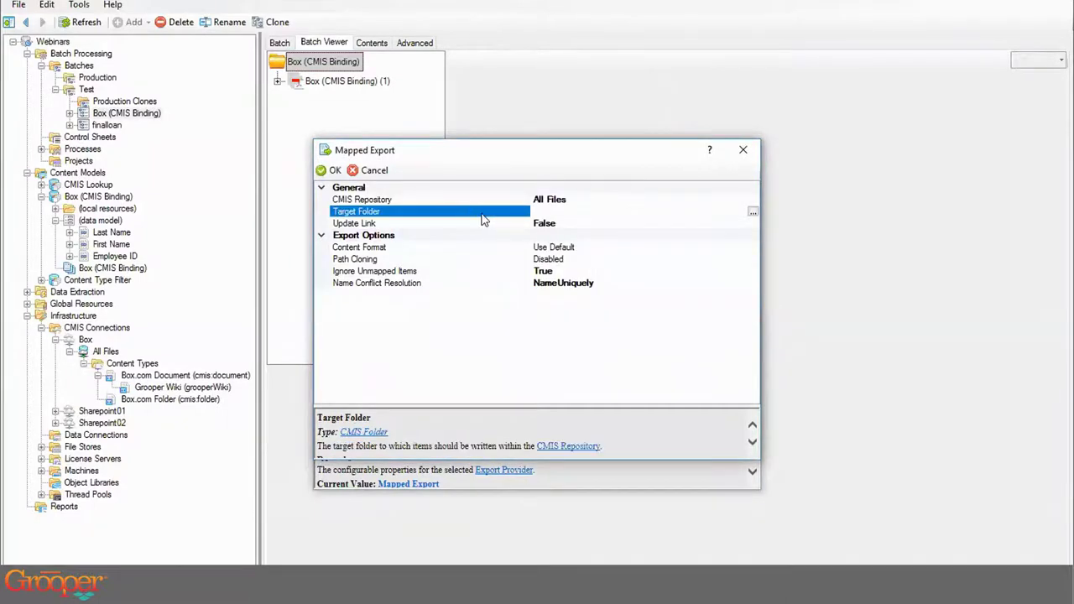
pyautogui.click(753, 213)
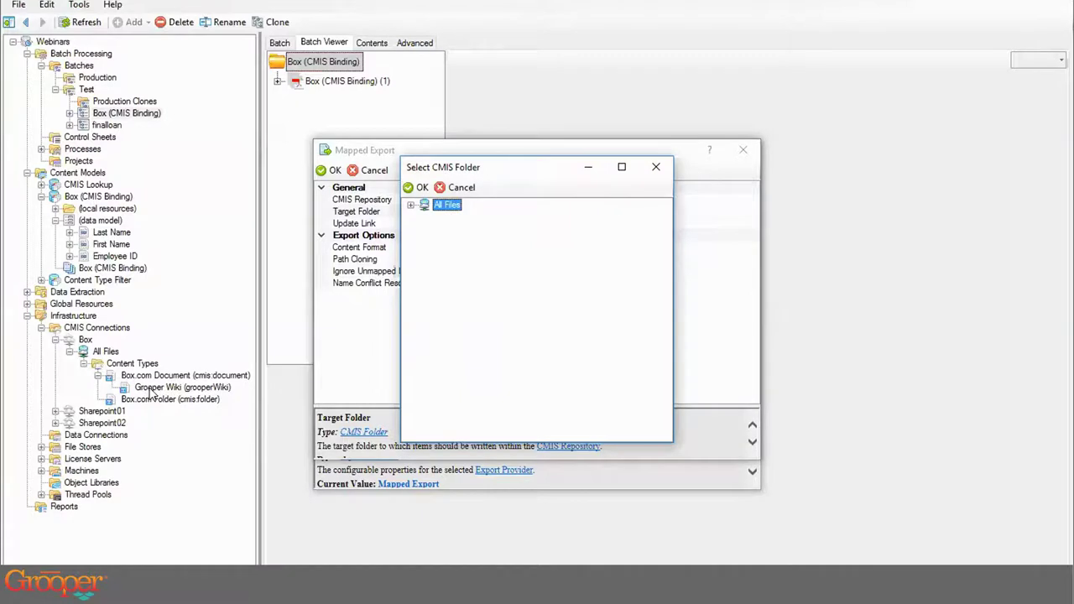
pyautogui.click(411, 205)
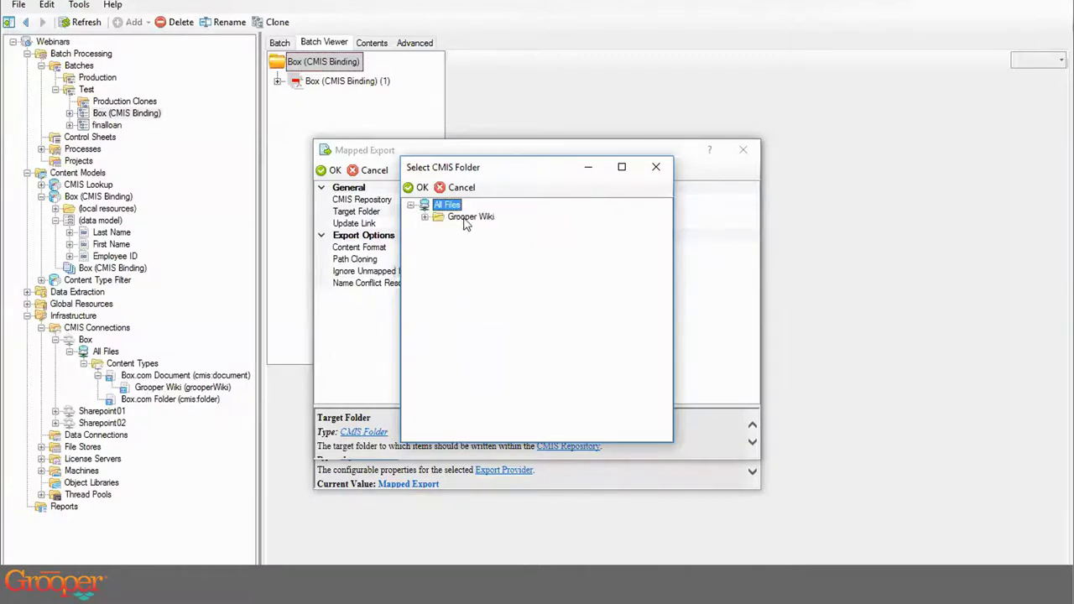
pyautogui.click(465, 220)
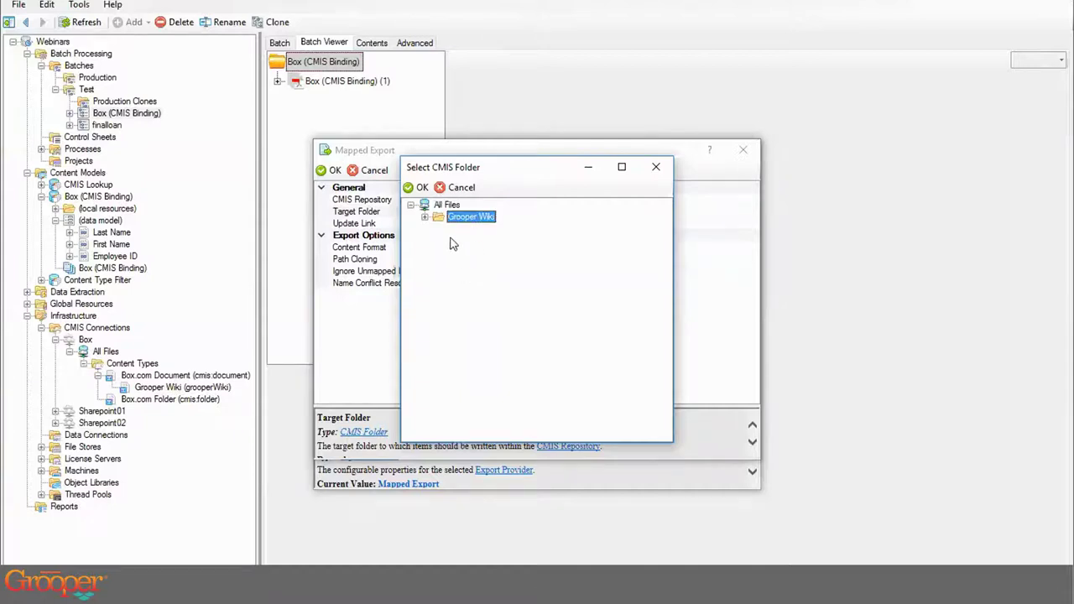
pyautogui.click(420, 188)
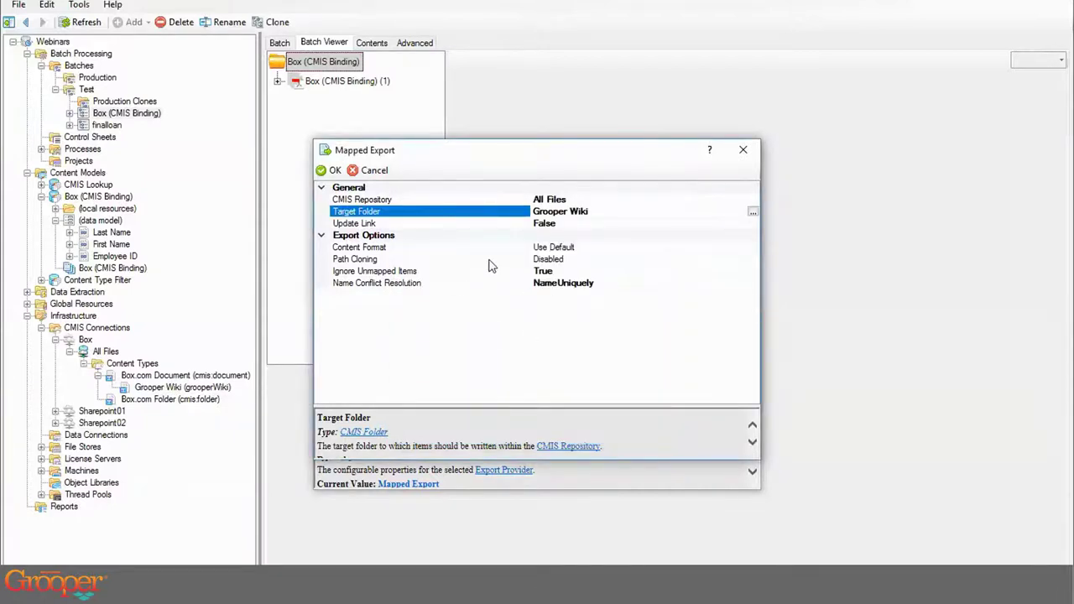
pyautogui.click(500, 225)
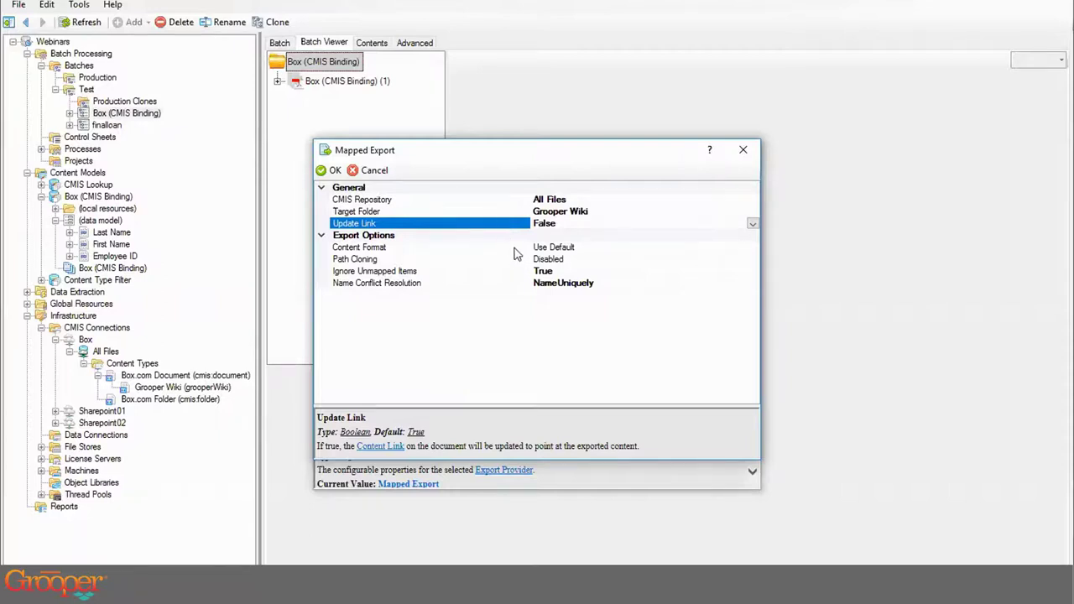
# Set the mapped export's Name Conflict Resolution to Overwrite and confirm the settings
pyautogui.click(460, 273)
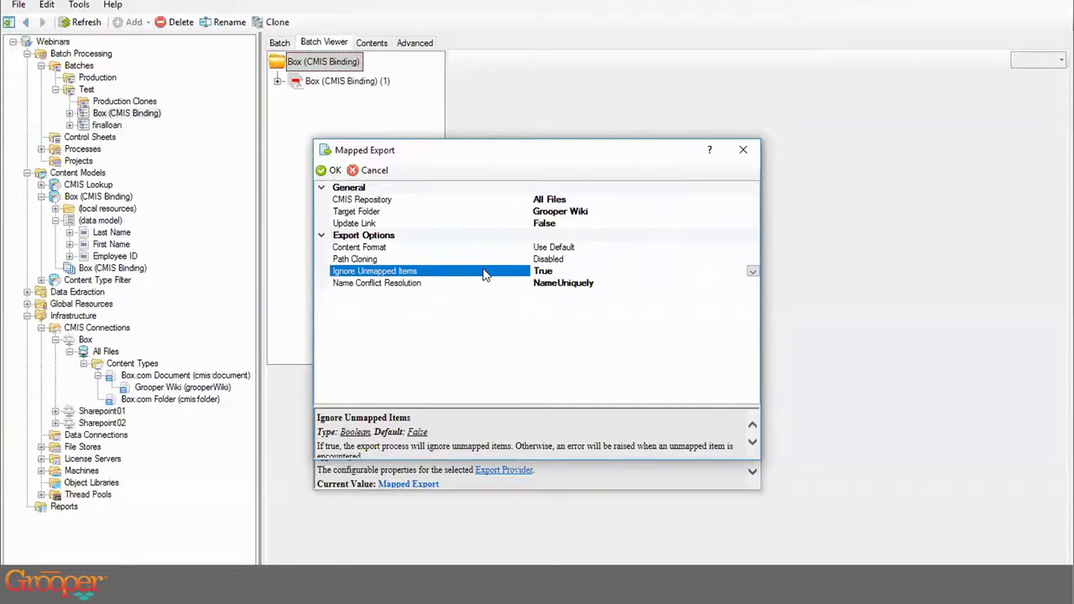
pyautogui.click(512, 286)
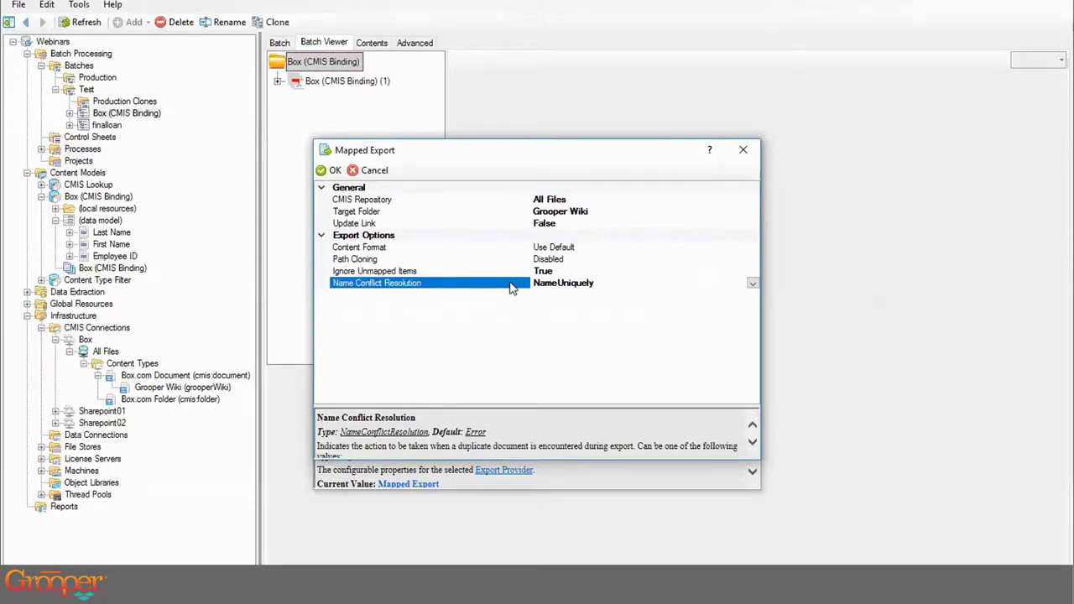
pyautogui.click(753, 283)
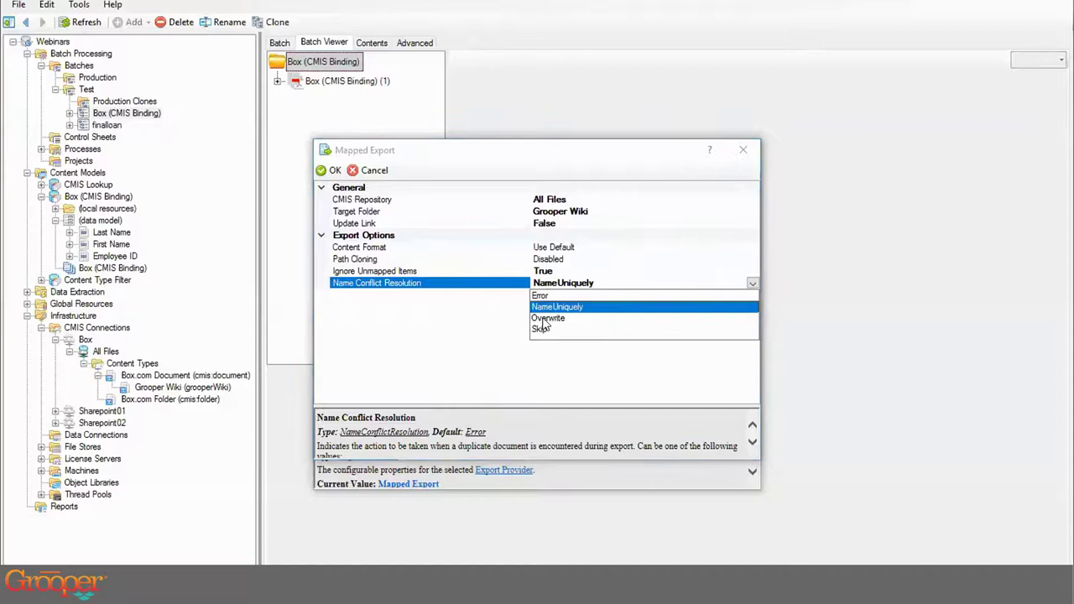
pyautogui.click(545, 319)
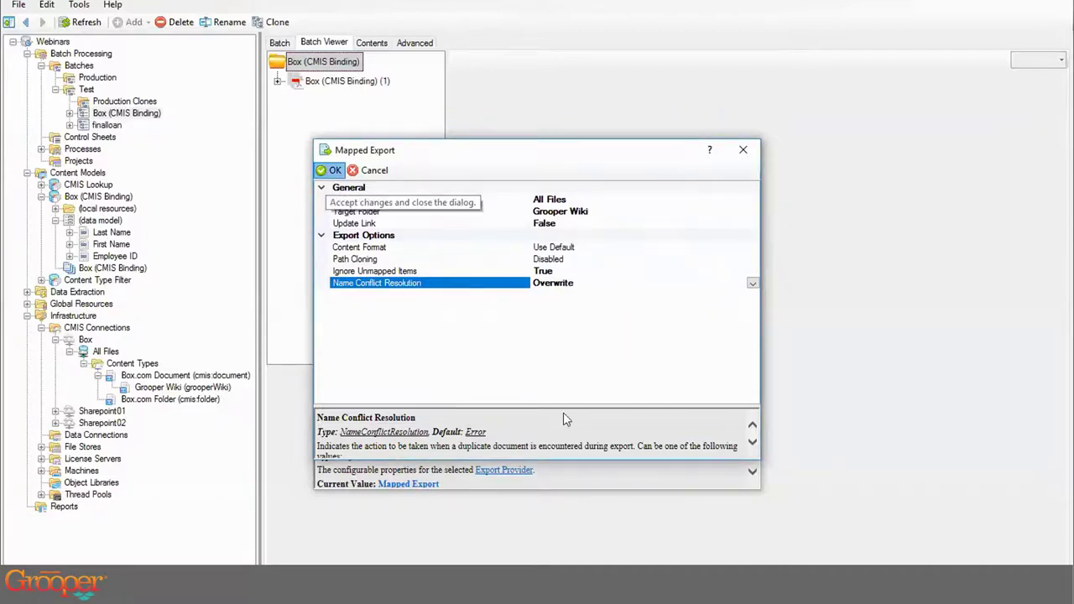
pyautogui.click(333, 171)
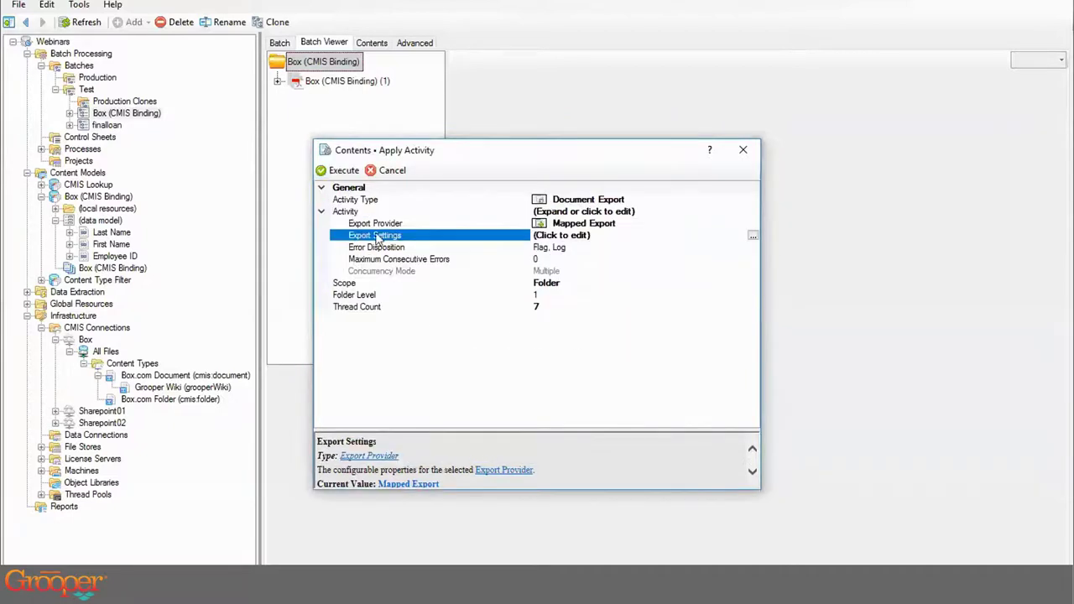
# Run the Document Export on the batch, sending one document to Box
pyautogui.click(337, 172)
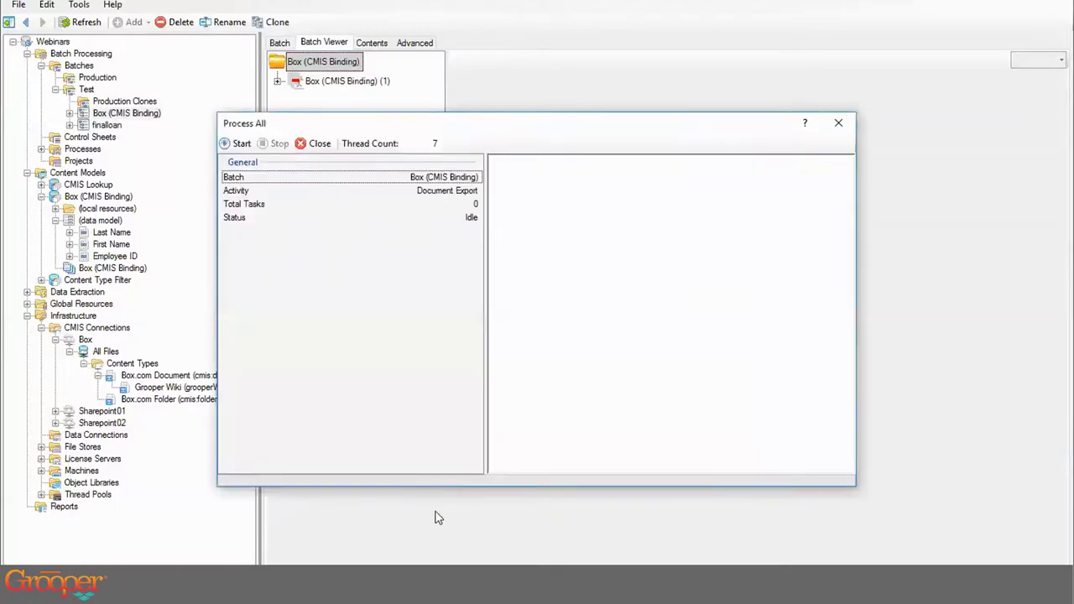
pyautogui.click(241, 146)
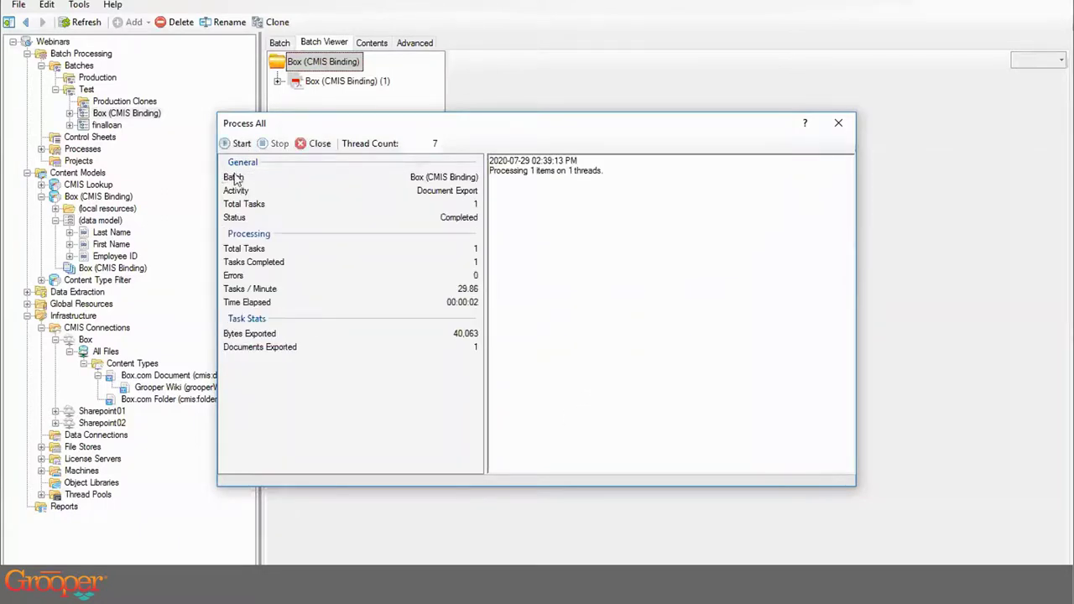
pyautogui.click(320, 145)
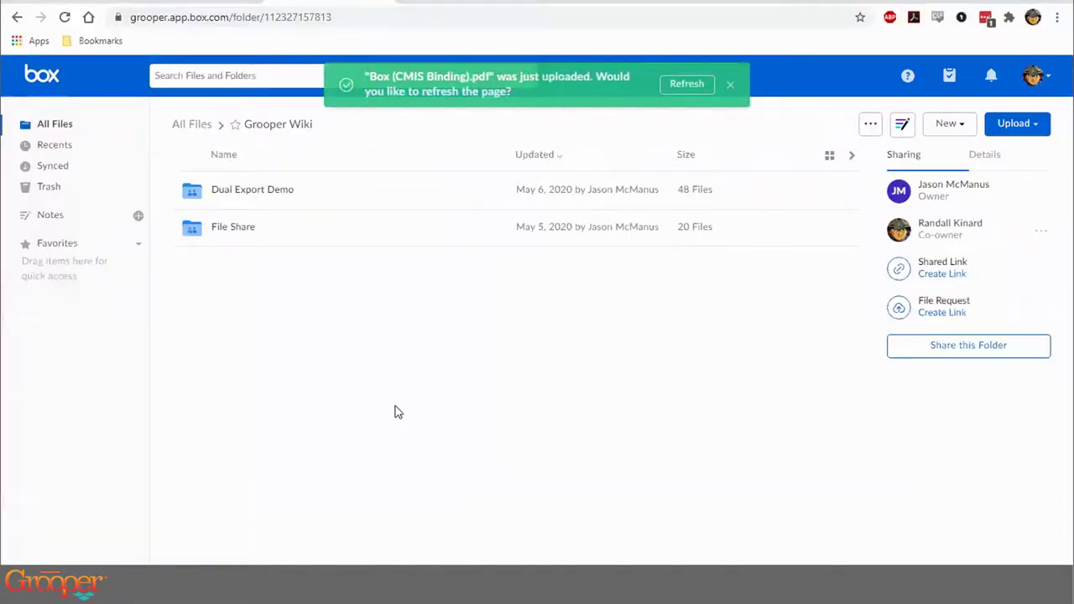
# Open the uploaded Box (CMIS Binding).pdf and review its ID 166, first and last name metadata
pyautogui.press('F5')
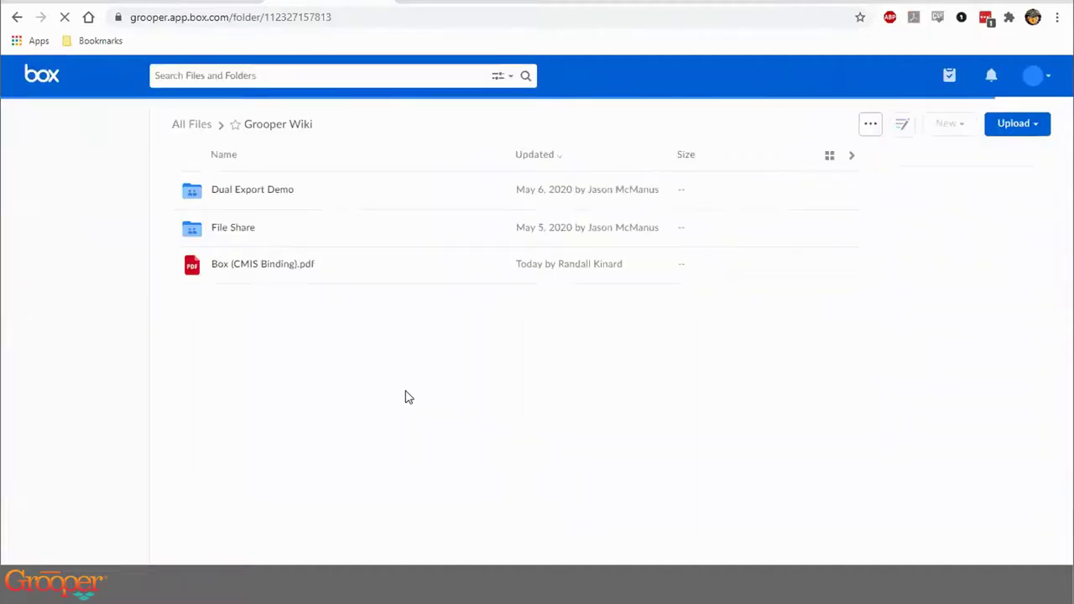
pyautogui.click(275, 267)
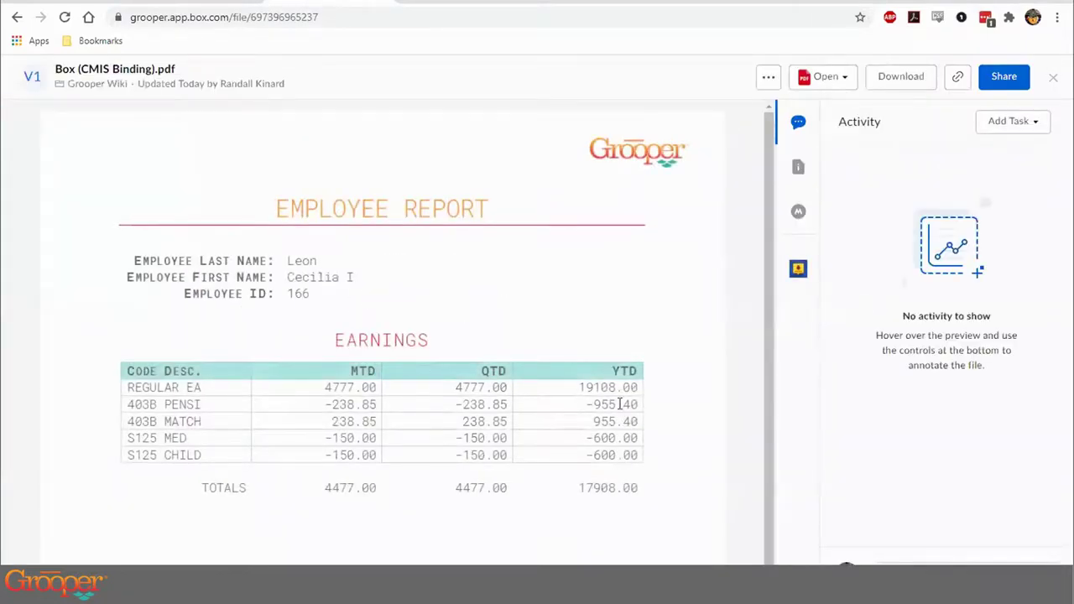
pyautogui.click(797, 218)
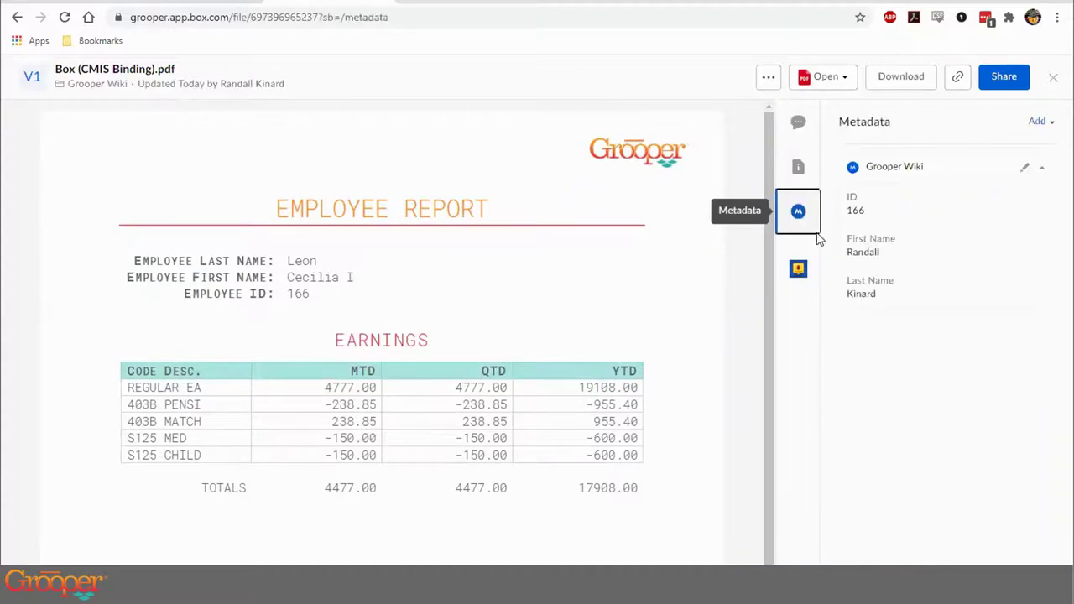
pyautogui.doubleClick(855, 211)
pyautogui.doubleClick(863, 252)
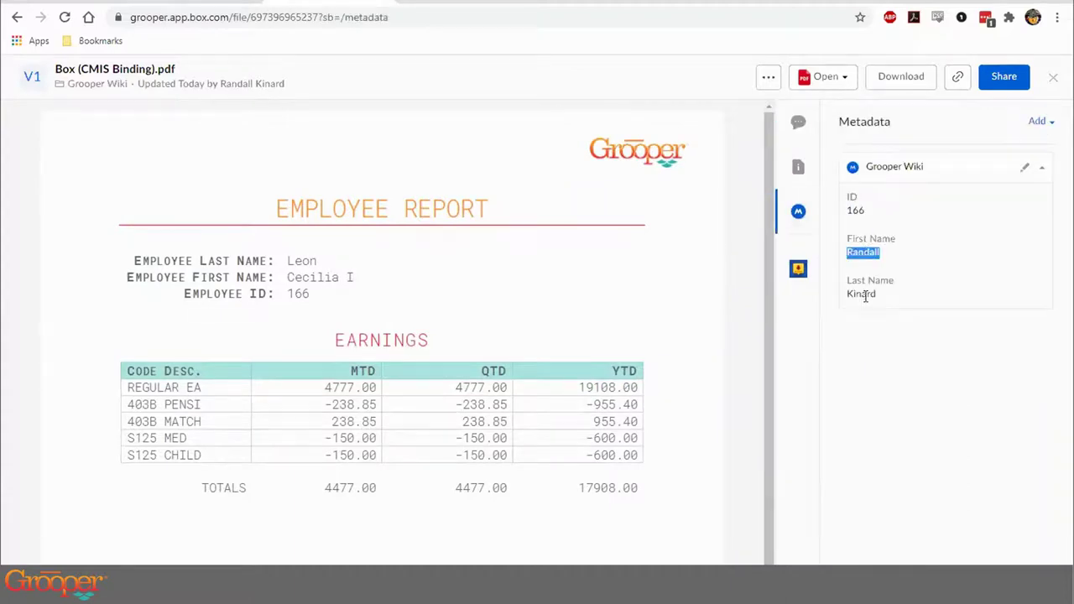
pyautogui.doubleClick(863, 294)
pyautogui.click(877, 393)
# Back in Grooper, open the Content Type Filter process under Processes > Working
pyautogui.click(966, 10)
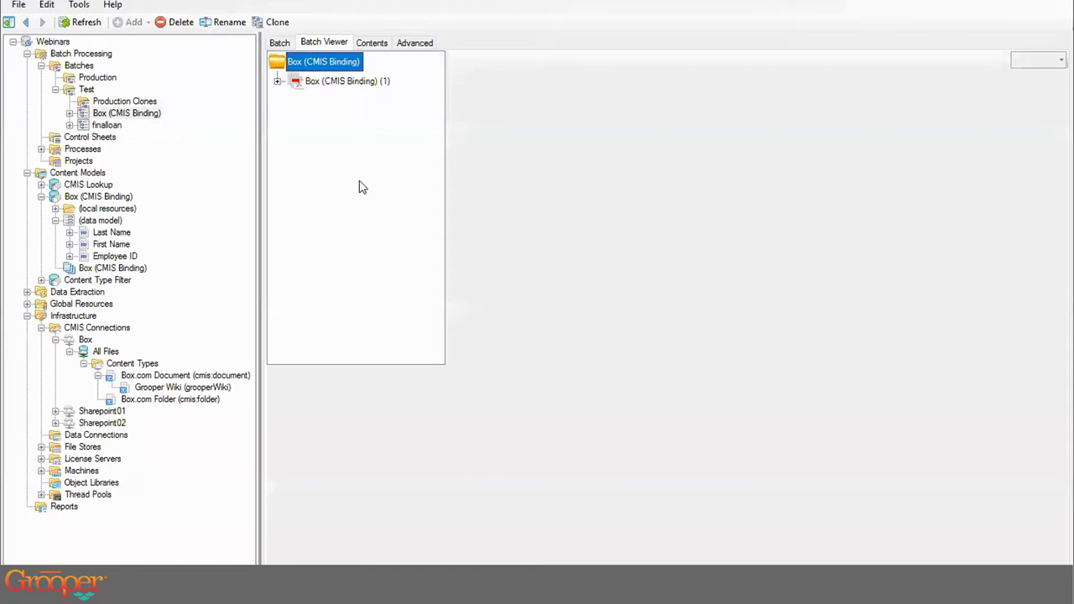
pyautogui.click(26, 173)
pyautogui.click(26, 209)
pyautogui.click(41, 148)
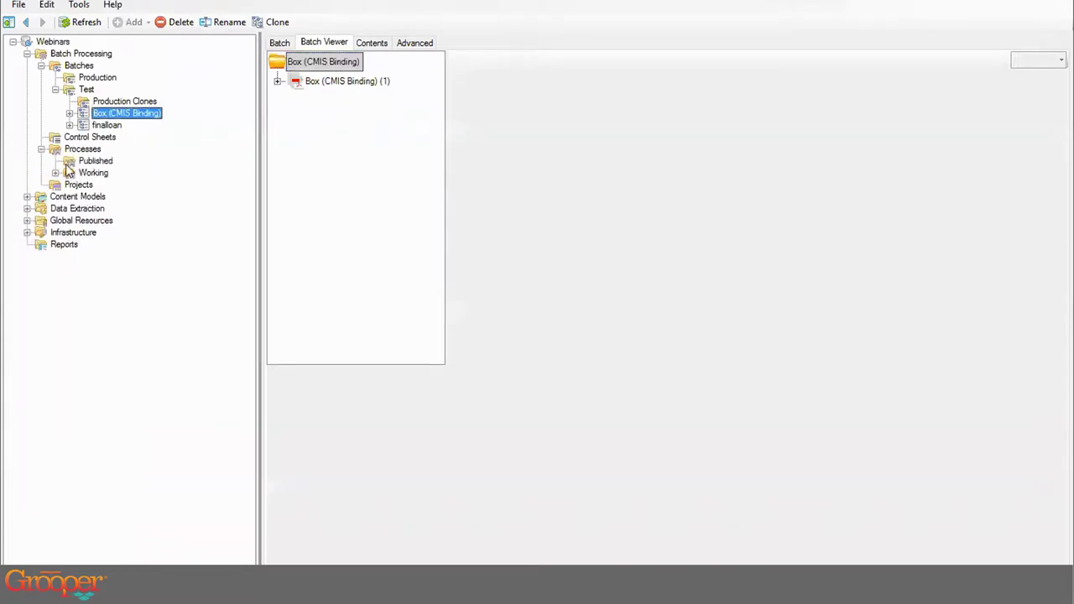
pyautogui.click(55, 173)
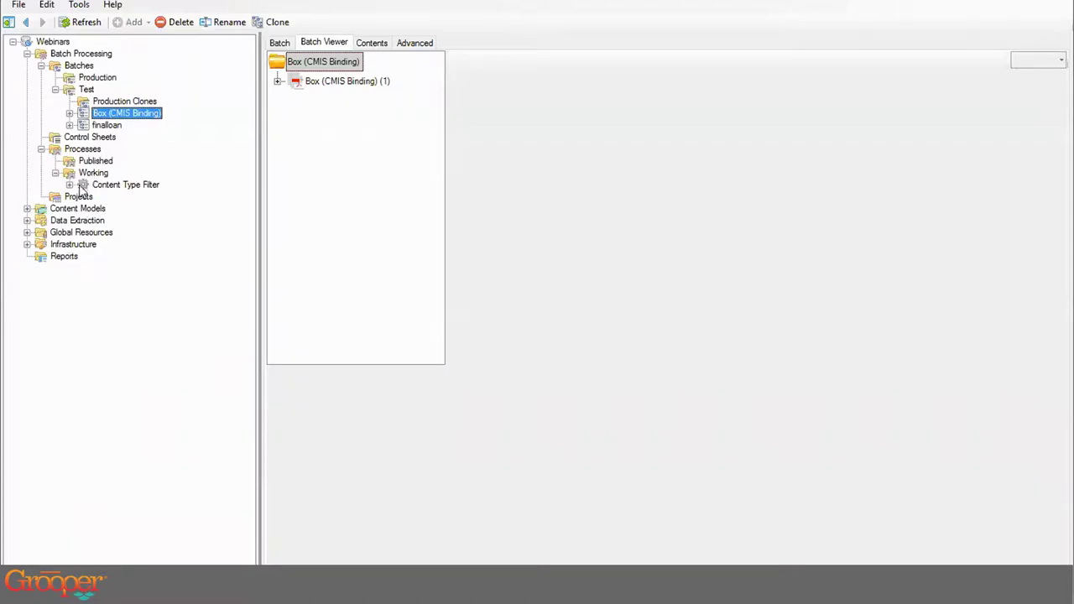
pyautogui.click(122, 185)
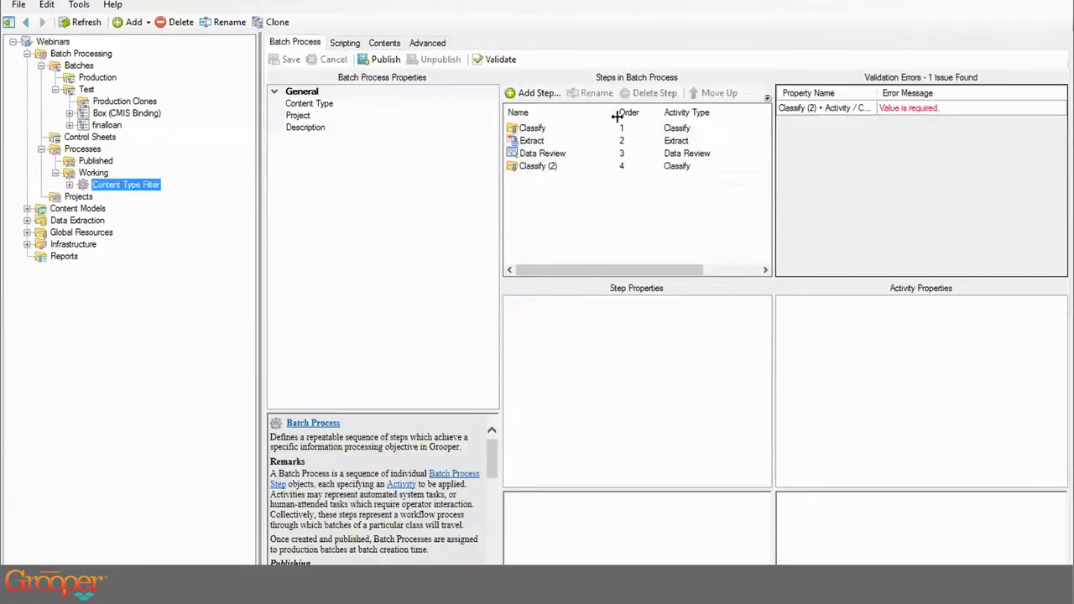
# Add a Document Export step using the Mapped Export provider
pyautogui.click(538, 93)
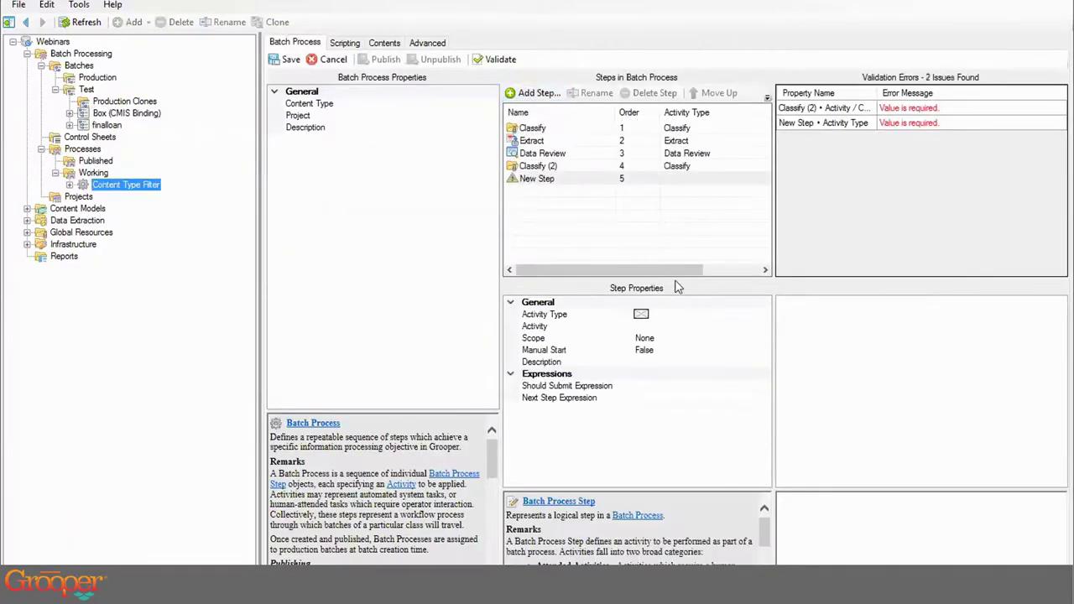
pyautogui.click(759, 316)
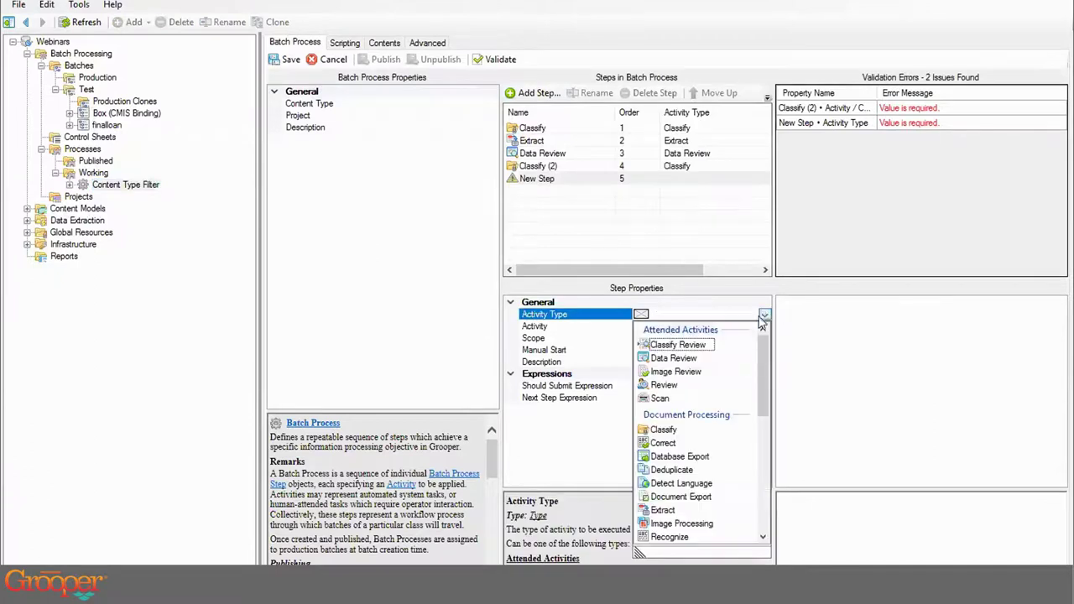
pyautogui.click(680, 497)
pyautogui.click(1023, 313)
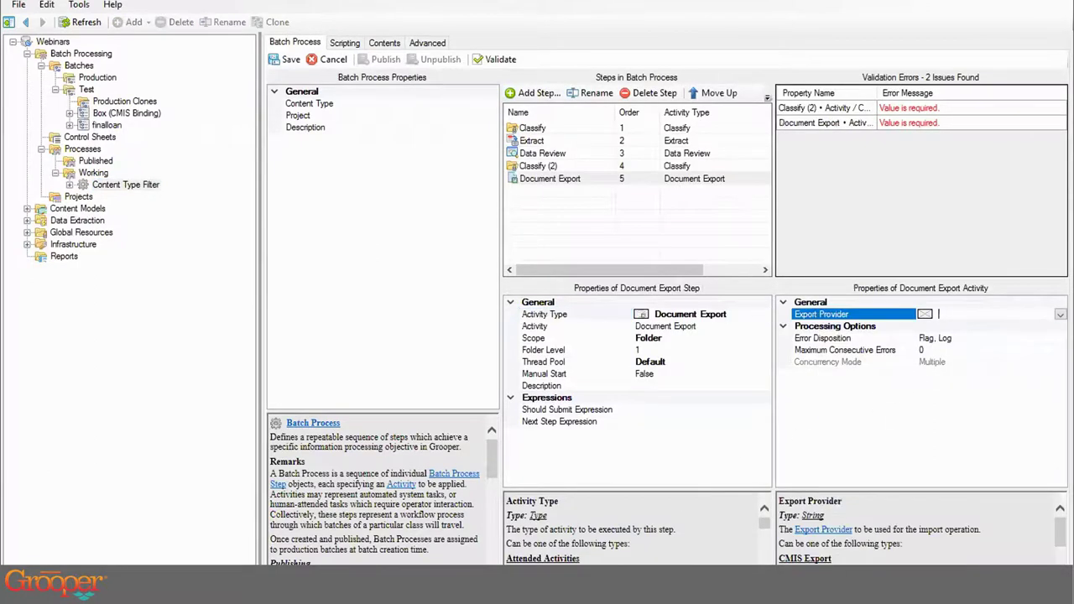
pyautogui.click(1061, 314)
pyautogui.click(961, 345)
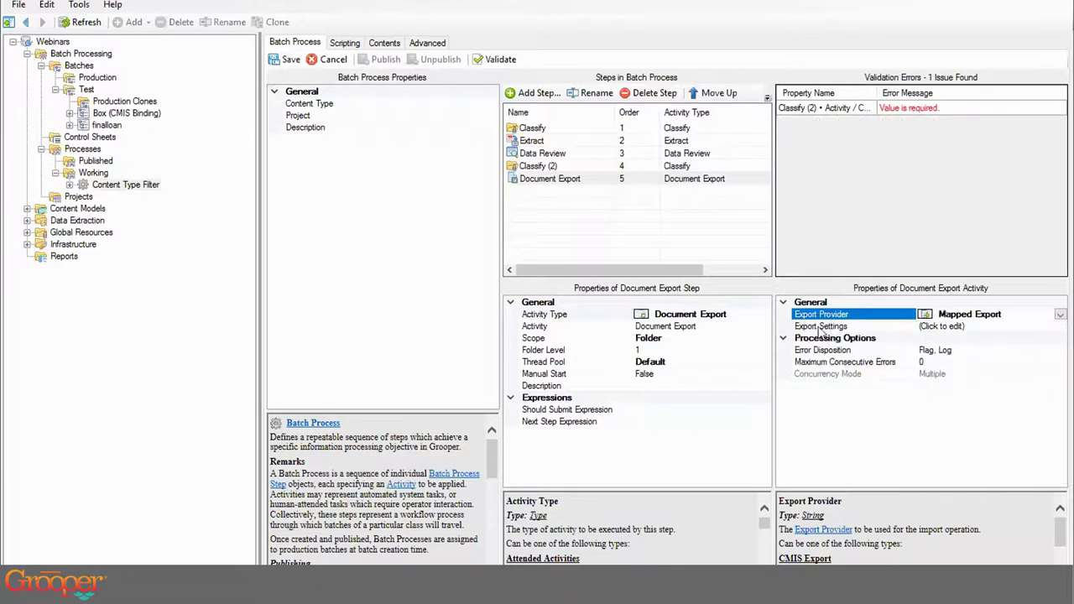
pyautogui.click(1050, 327)
pyautogui.click(1061, 326)
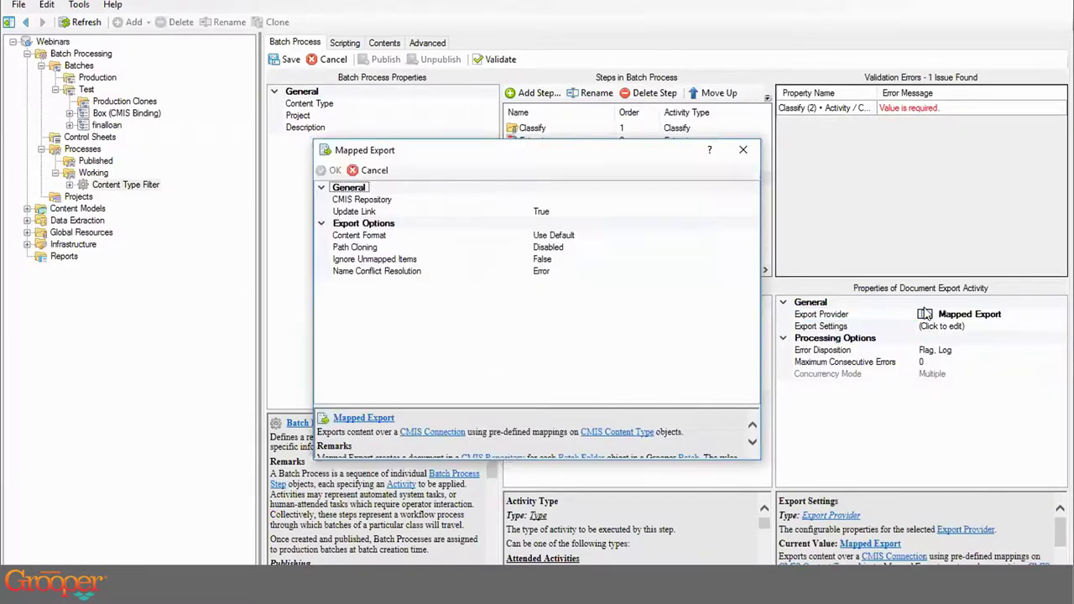
# Point the mapped export at the All Files repository and the Grooper Wiki target folder
pyautogui.click(738, 201)
pyautogui.click(752, 200)
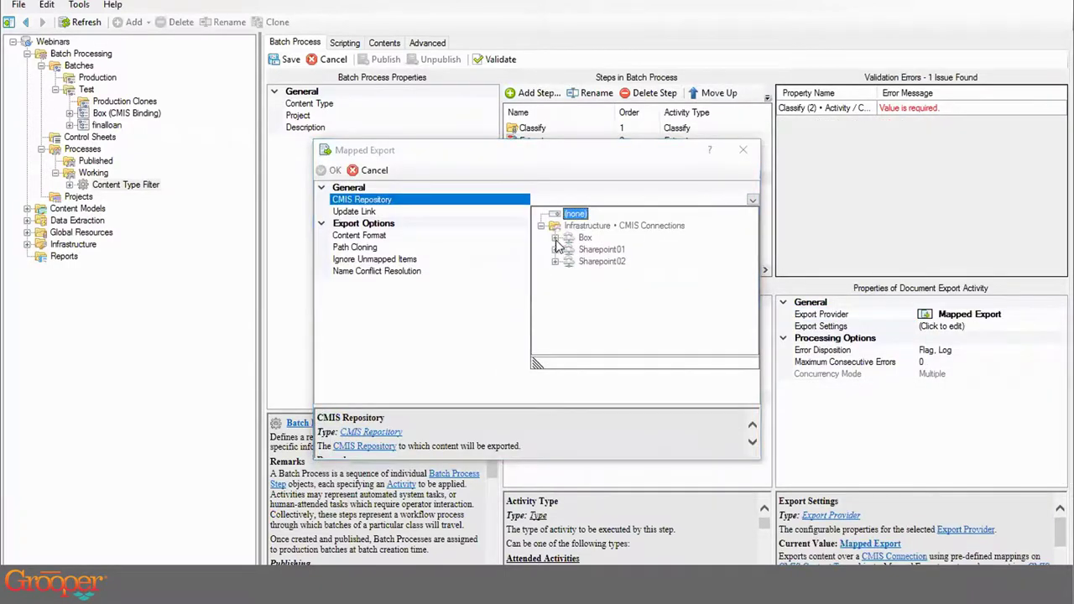
pyautogui.click(587, 249)
pyautogui.click(694, 213)
pyautogui.click(753, 213)
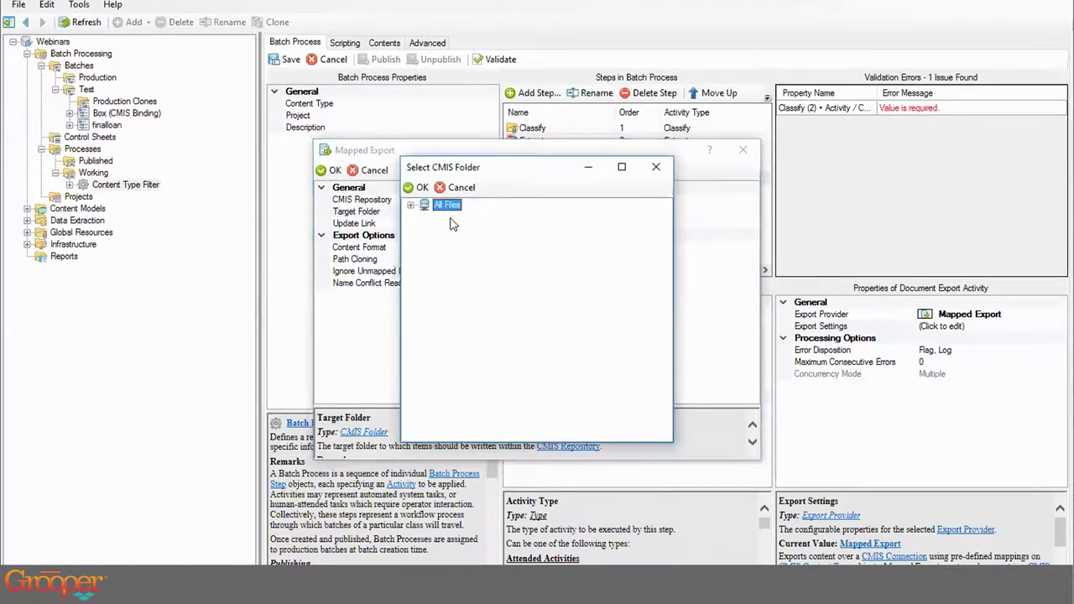
pyautogui.click(460, 219)
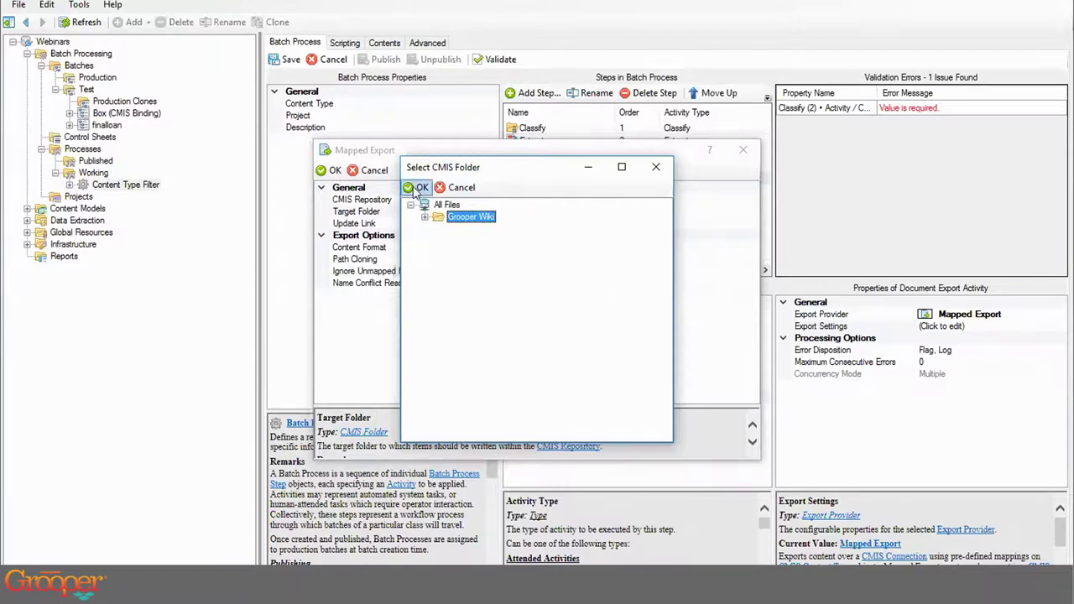
pyautogui.click(418, 188)
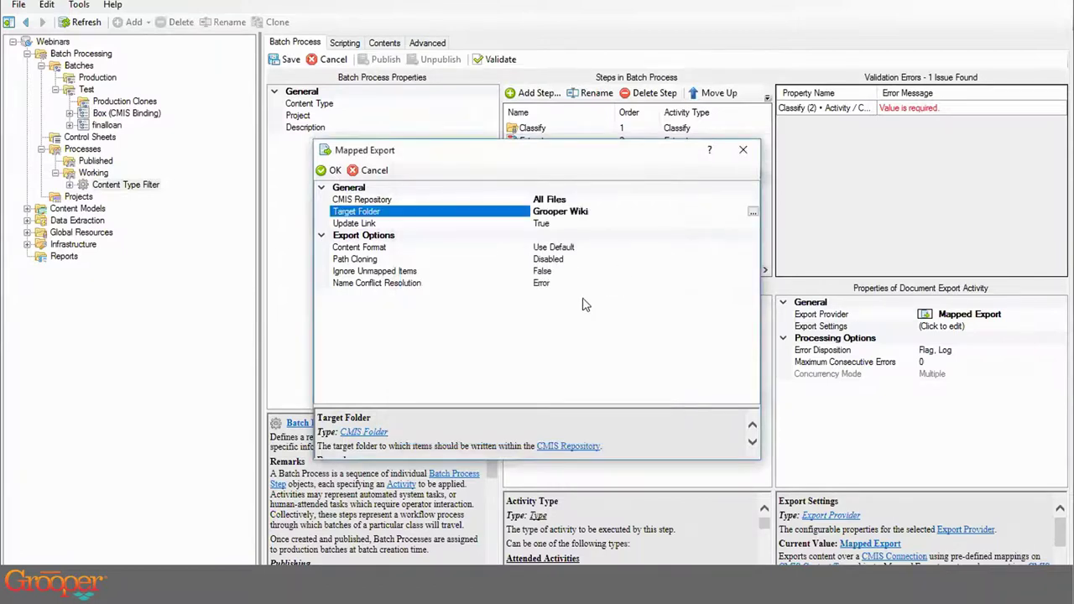
# Set Update Link False, Ignore Unmapped Items True, and Name Conflict Resolution Overwrite
pyautogui.doubleClick(521, 223)
pyautogui.doubleClick(513, 271)
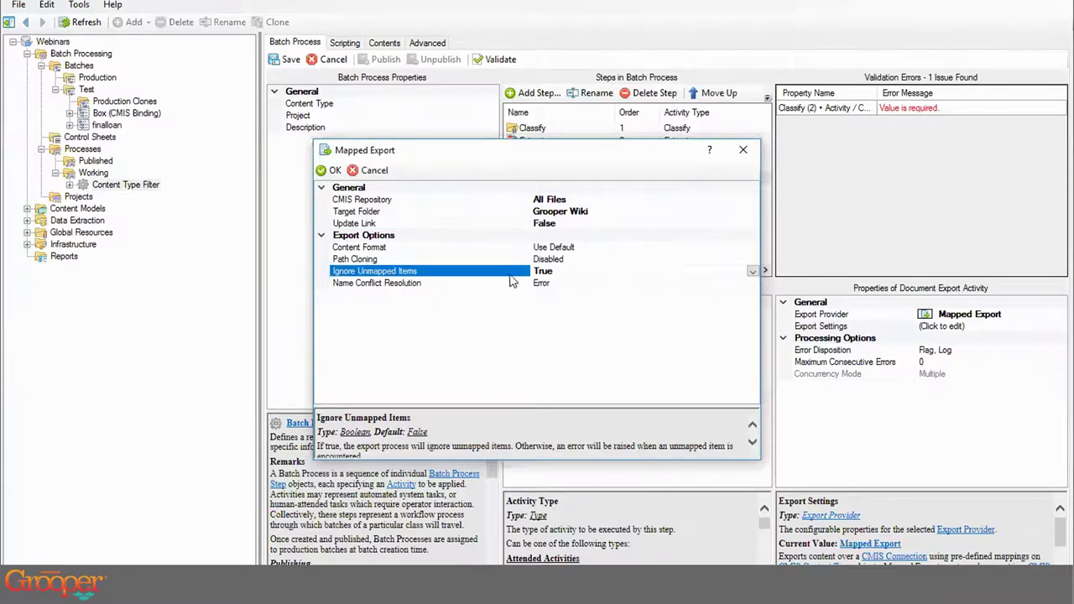
pyautogui.doubleClick(507, 284)
pyautogui.doubleClick(509, 284)
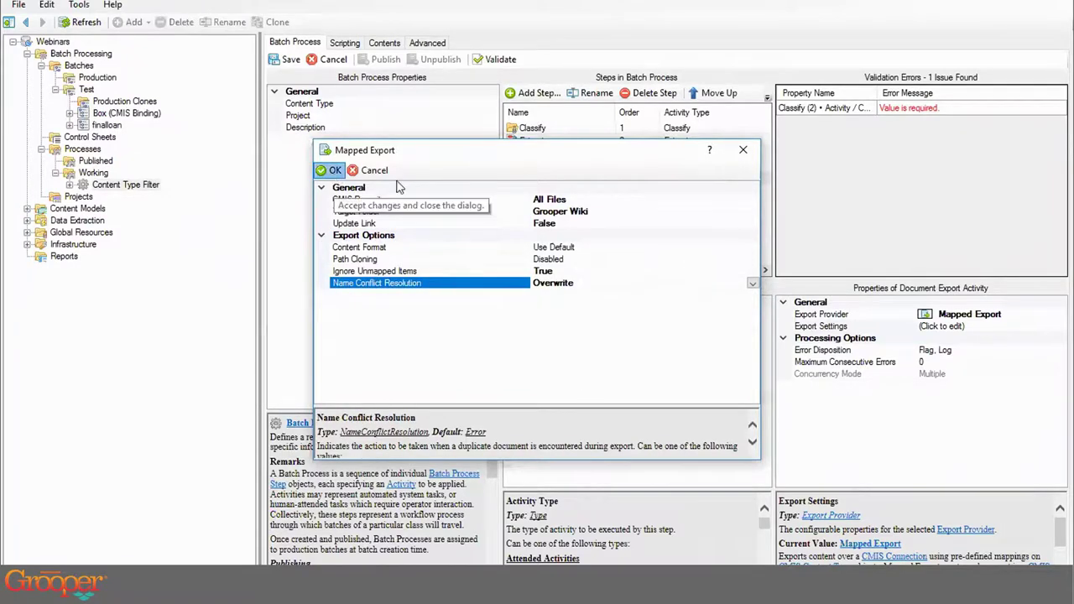
pyautogui.click(330, 170)
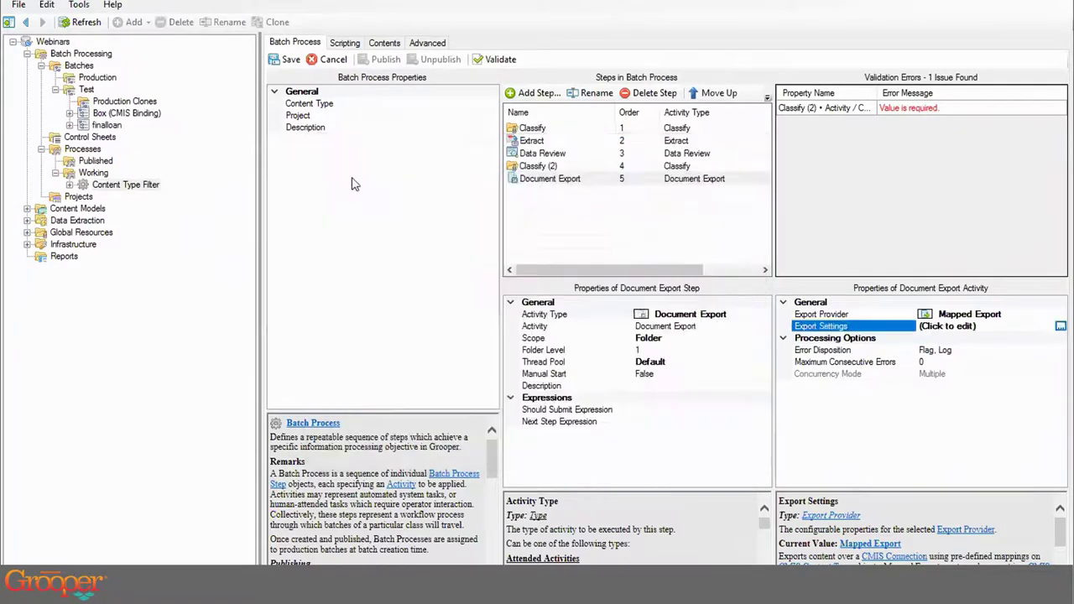
# Save the process and open the Document Export step's Unattended Activity Tester
pyautogui.click(284, 61)
pyautogui.click(70, 184)
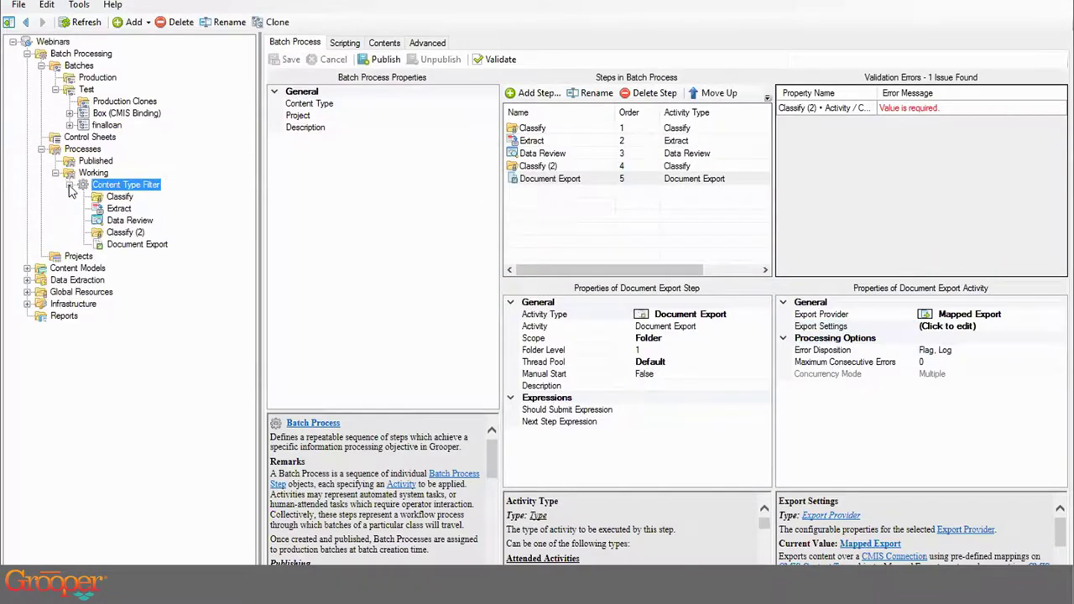
pyautogui.click(118, 244)
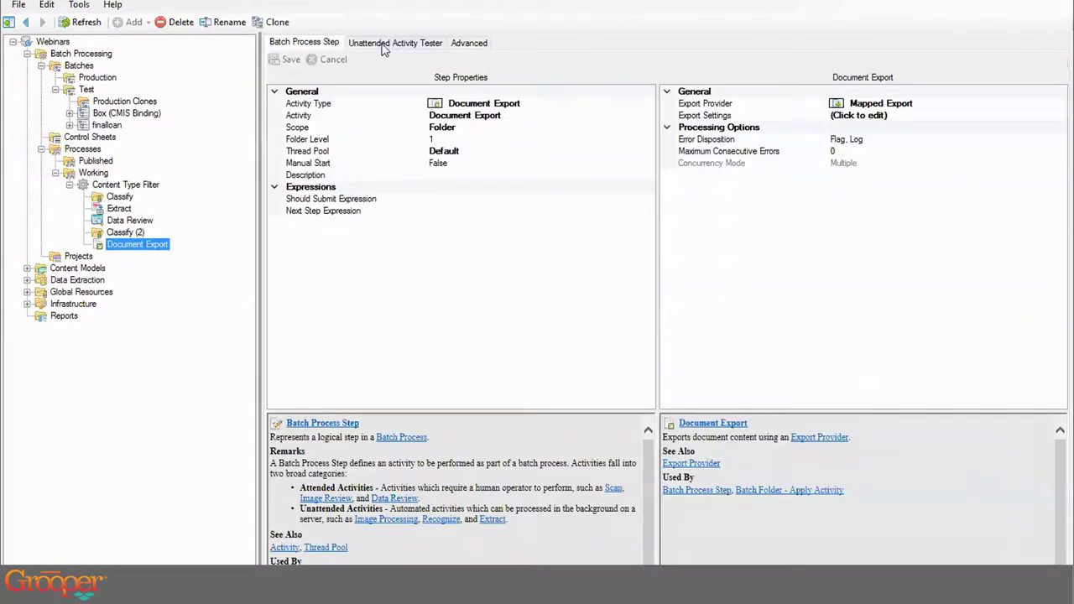
pyautogui.click(383, 44)
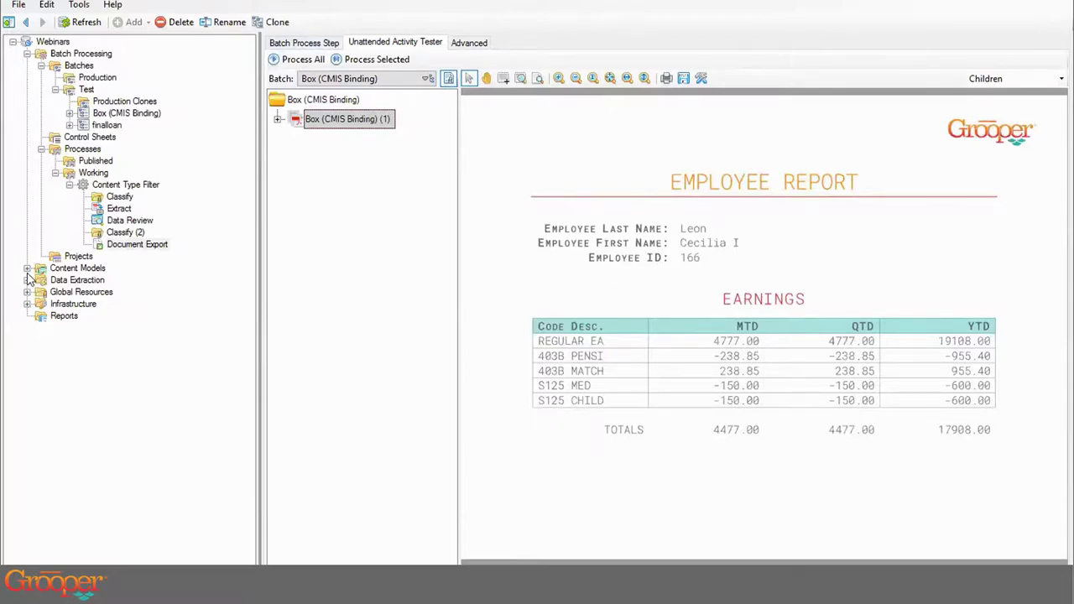
# Expand Infrastructure to the Box connection and open the Grooper Wiki content type
pyautogui.click(27, 304)
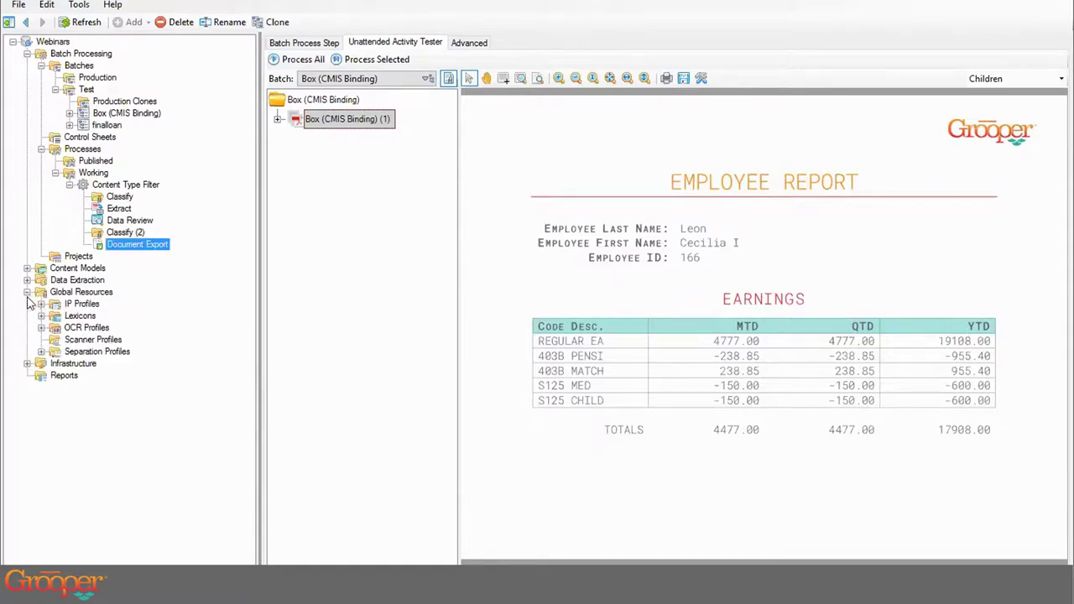
pyautogui.click(28, 304)
pyautogui.click(27, 305)
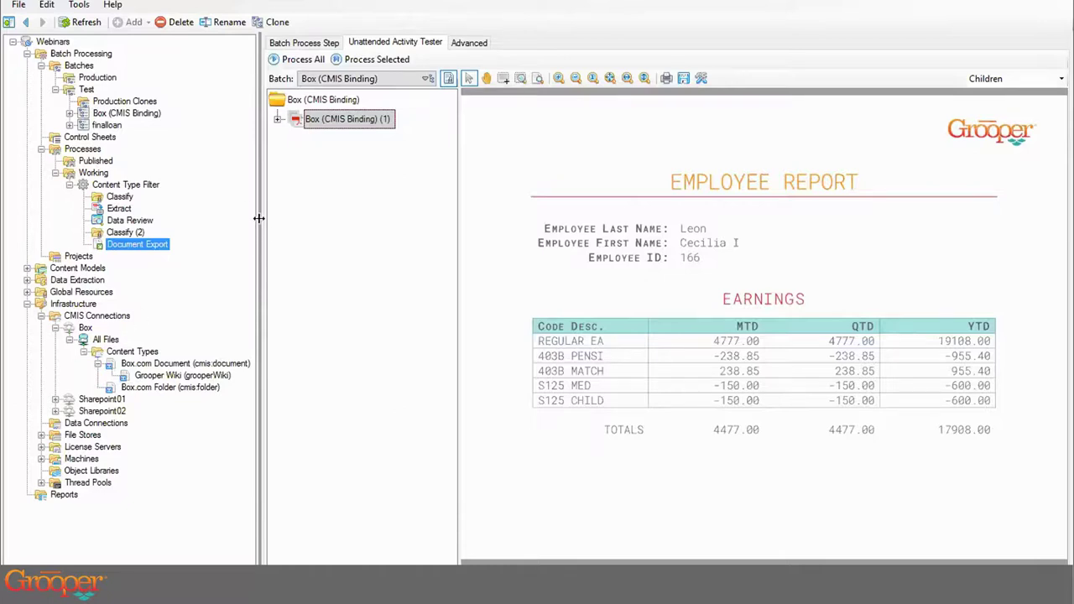
pyautogui.click(152, 377)
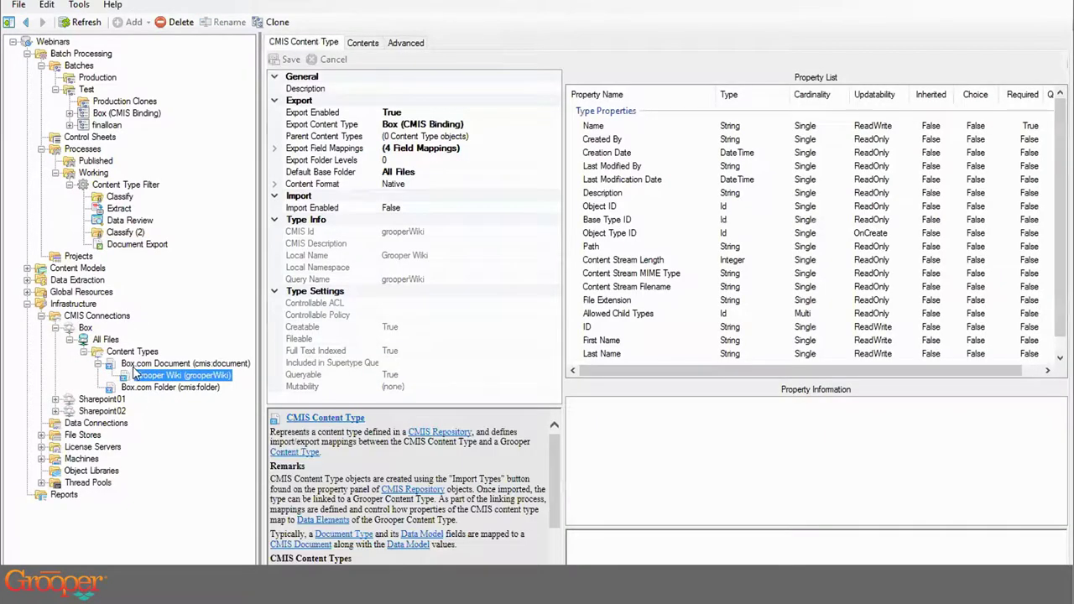
# Review Grooper Wiki's Box (CMIS Binding) export content type and its four field mappings
pyautogui.click(103, 340)
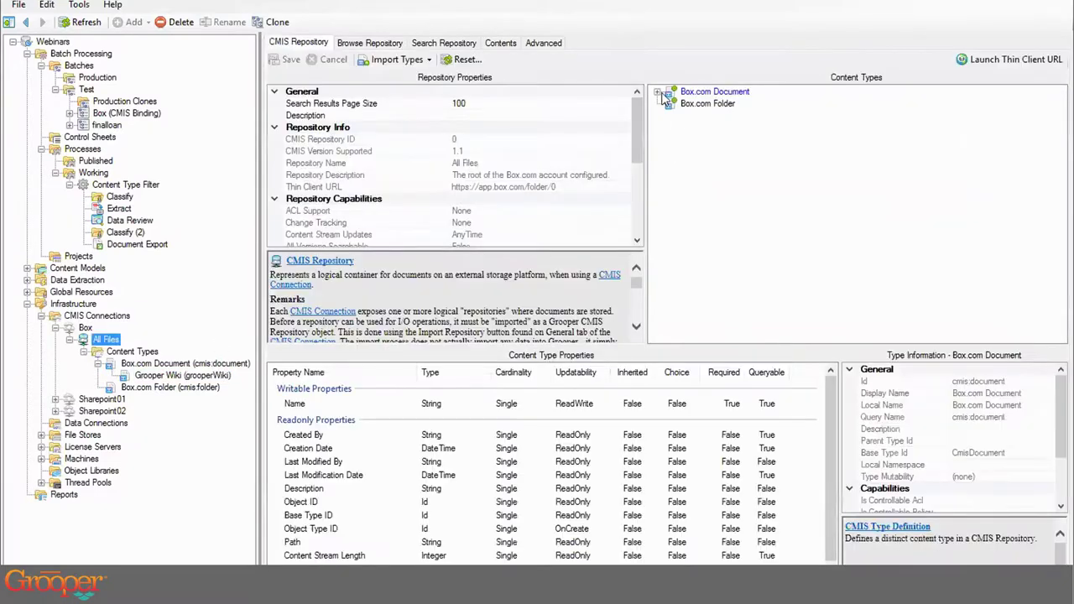
pyautogui.click(659, 93)
pyautogui.click(712, 175)
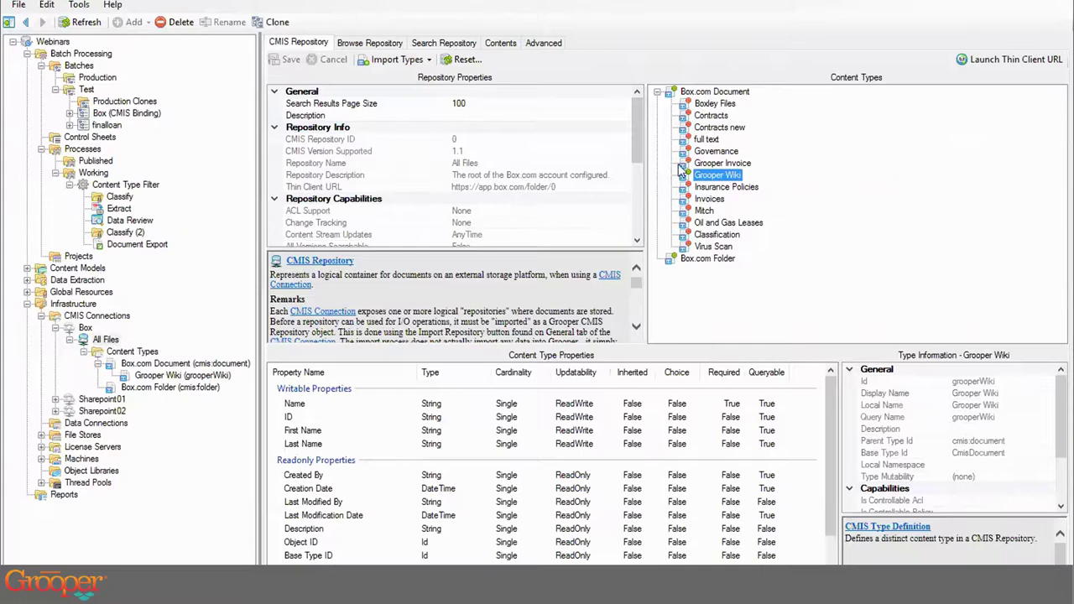
pyautogui.click(153, 378)
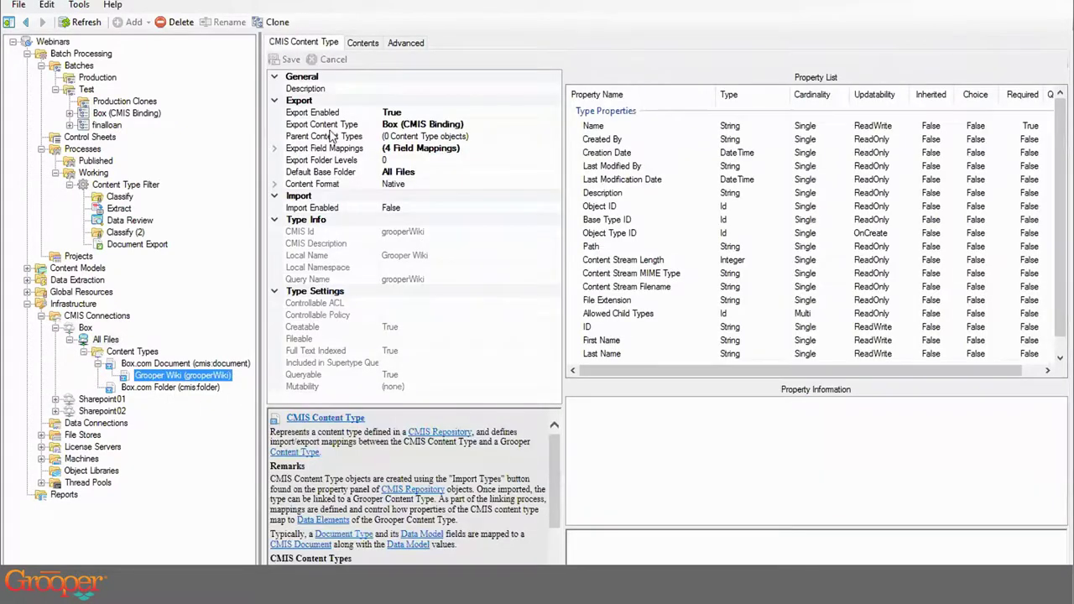
pyautogui.click(332, 126)
pyautogui.click(554, 124)
pyautogui.click(554, 124)
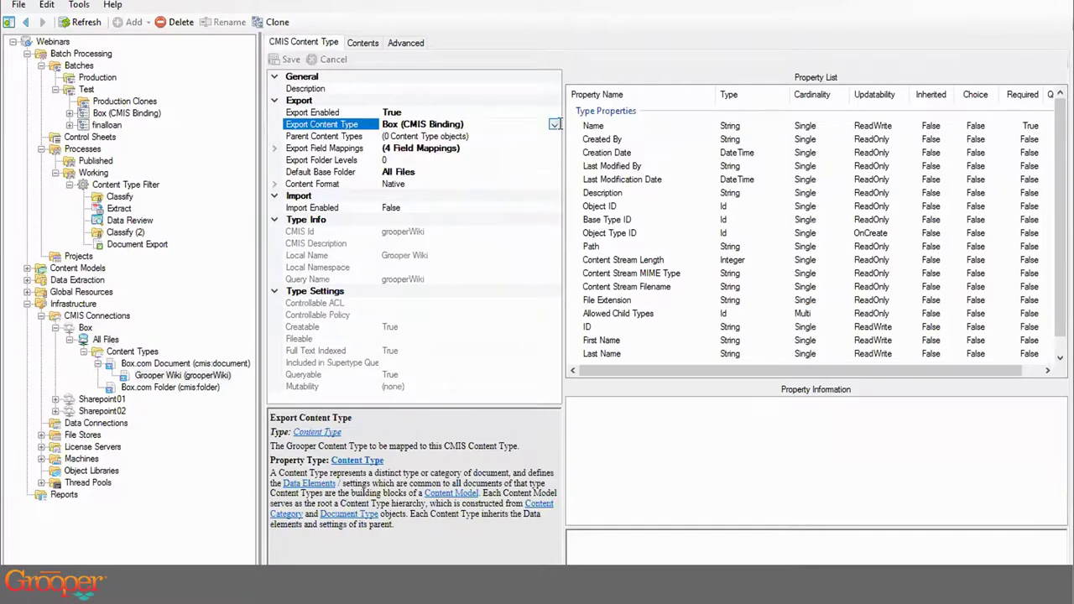
pyautogui.click(274, 149)
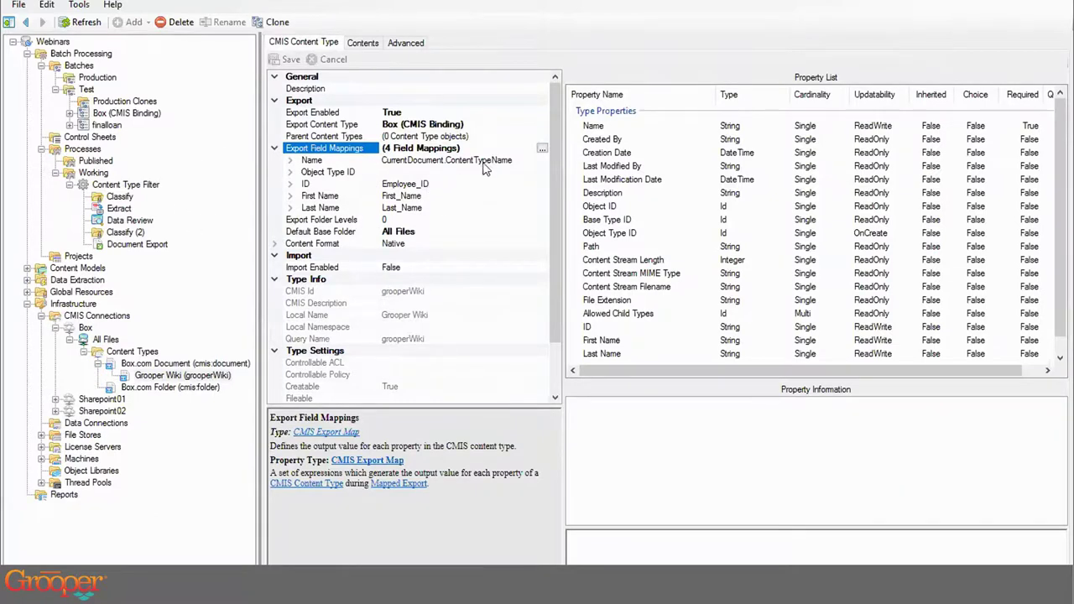
pyautogui.click(114, 114)
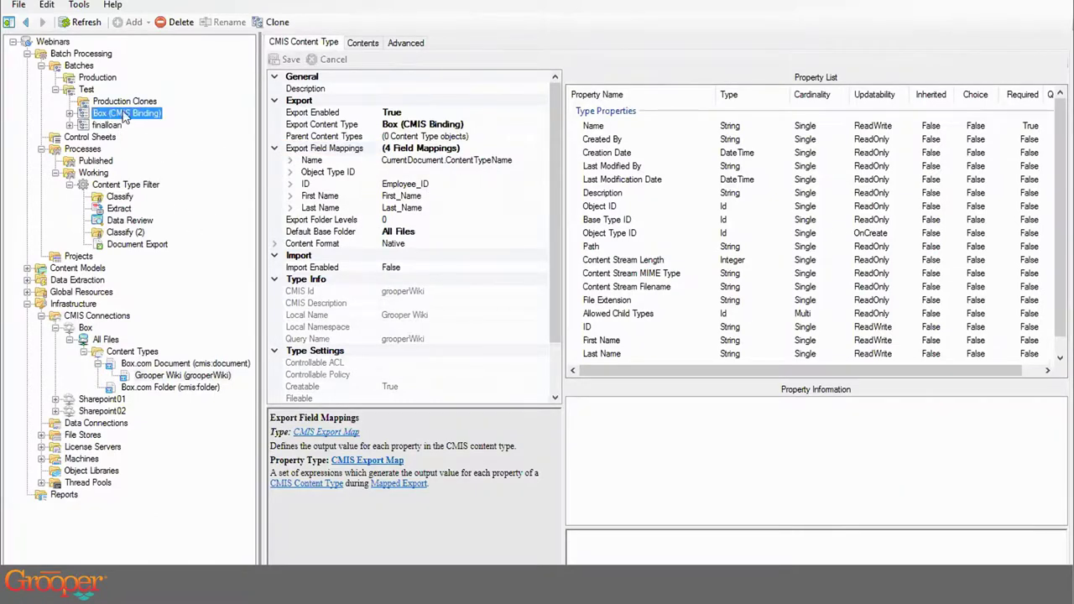
# Open the test batch's document and view its index data and stored files
pyautogui.click(71, 114)
pyautogui.click(84, 125)
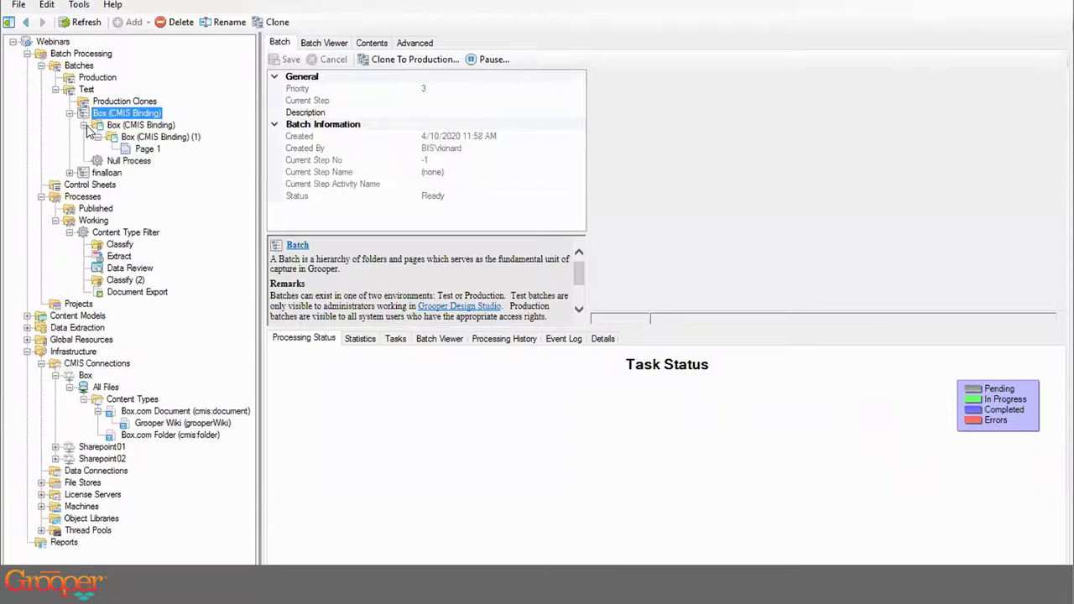
pyautogui.click(126, 137)
pyautogui.click(343, 43)
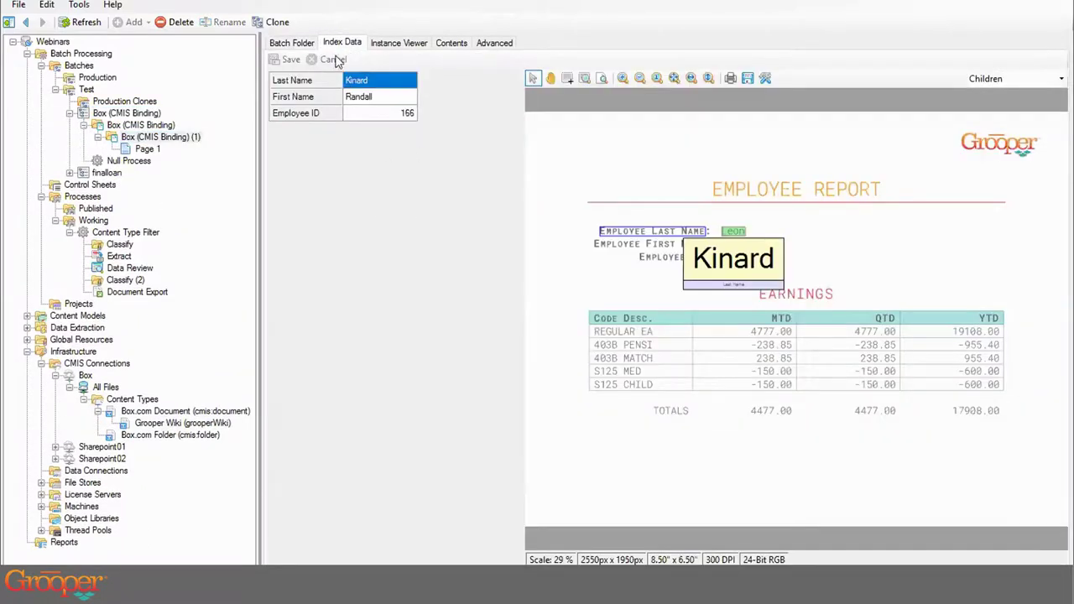
pyautogui.click(505, 42)
pyautogui.click(414, 78)
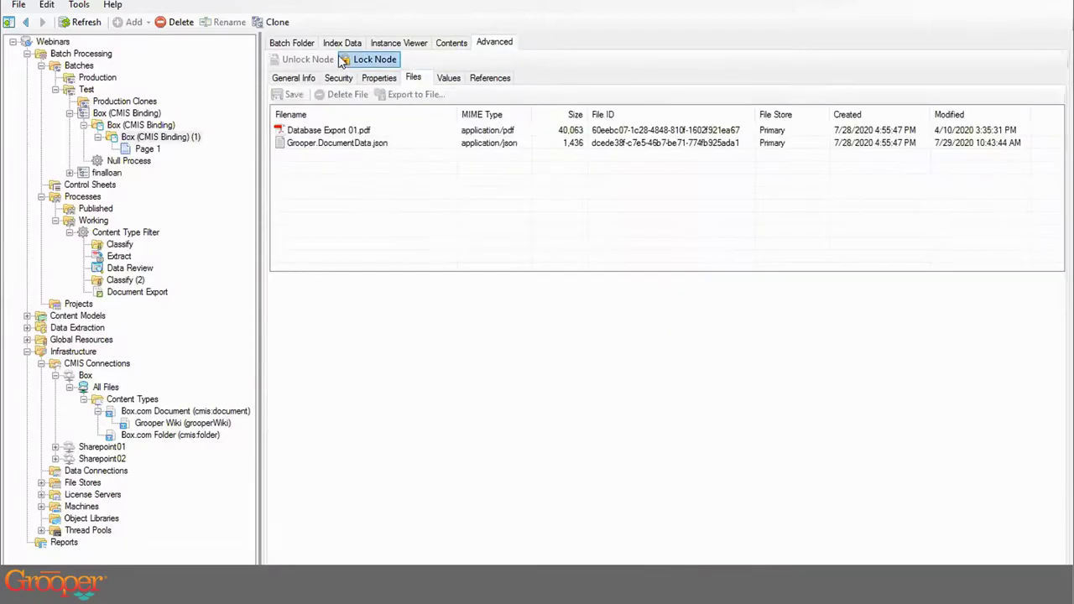
pyautogui.click(343, 43)
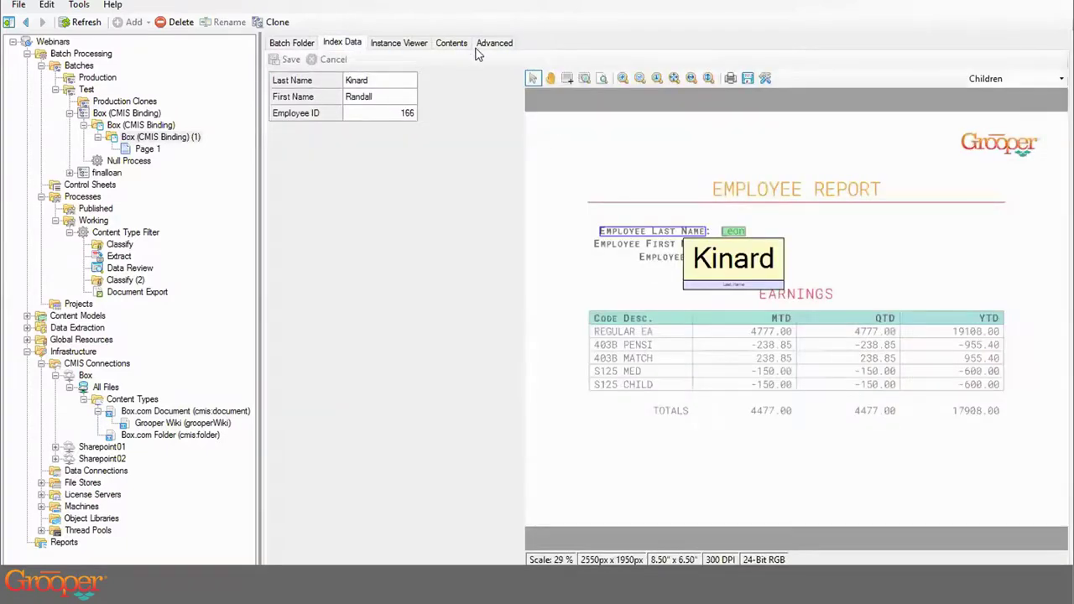
pyautogui.click(292, 45)
pyautogui.click(342, 46)
pyautogui.click(373, 81)
pyautogui.press('Tab')
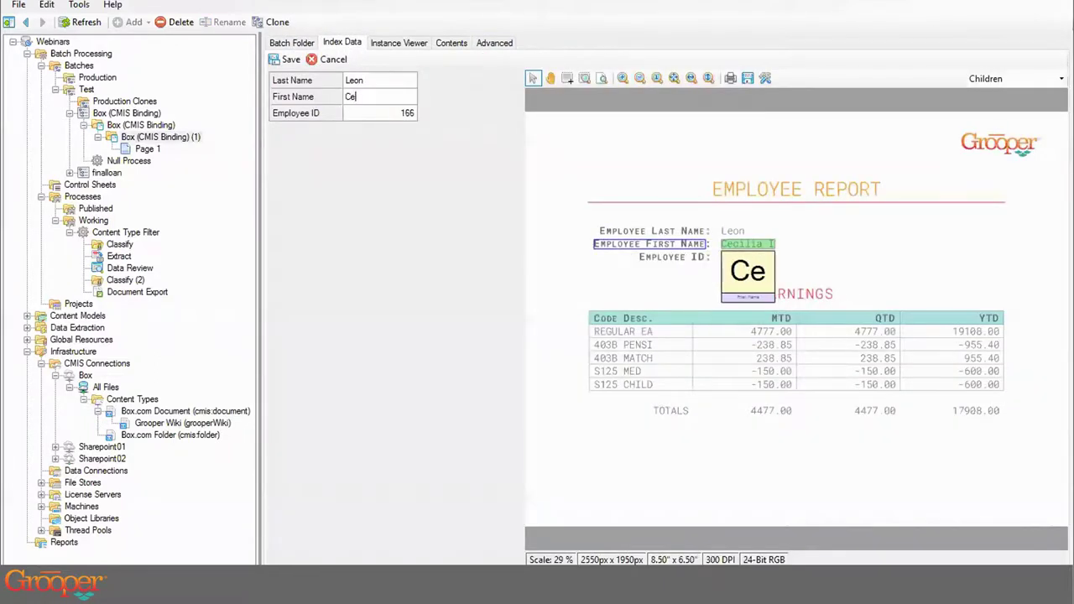
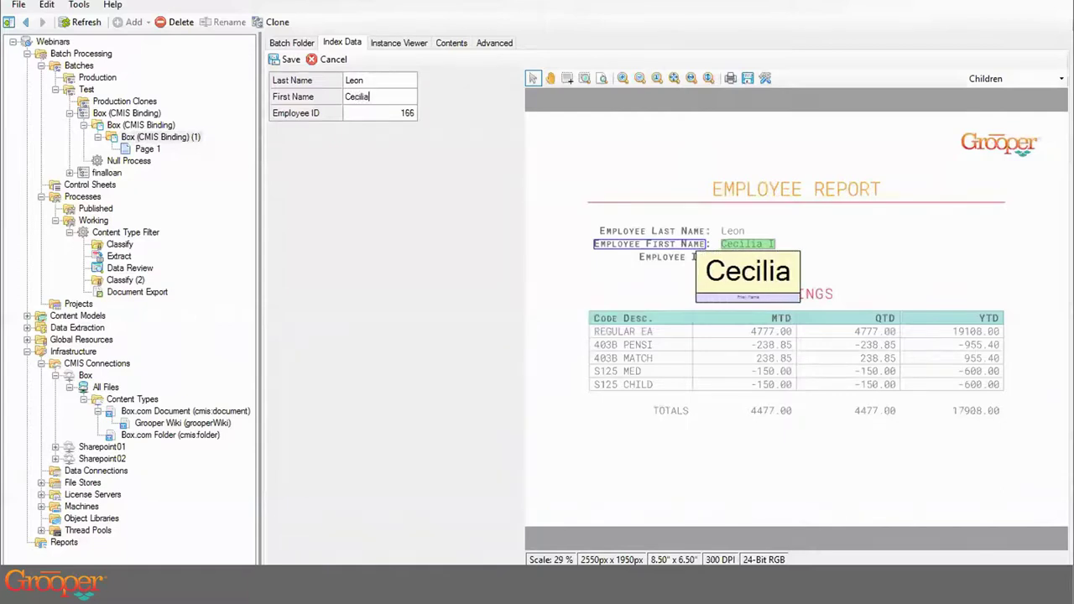
pyautogui.press('Tab')
pyautogui.click(290, 60)
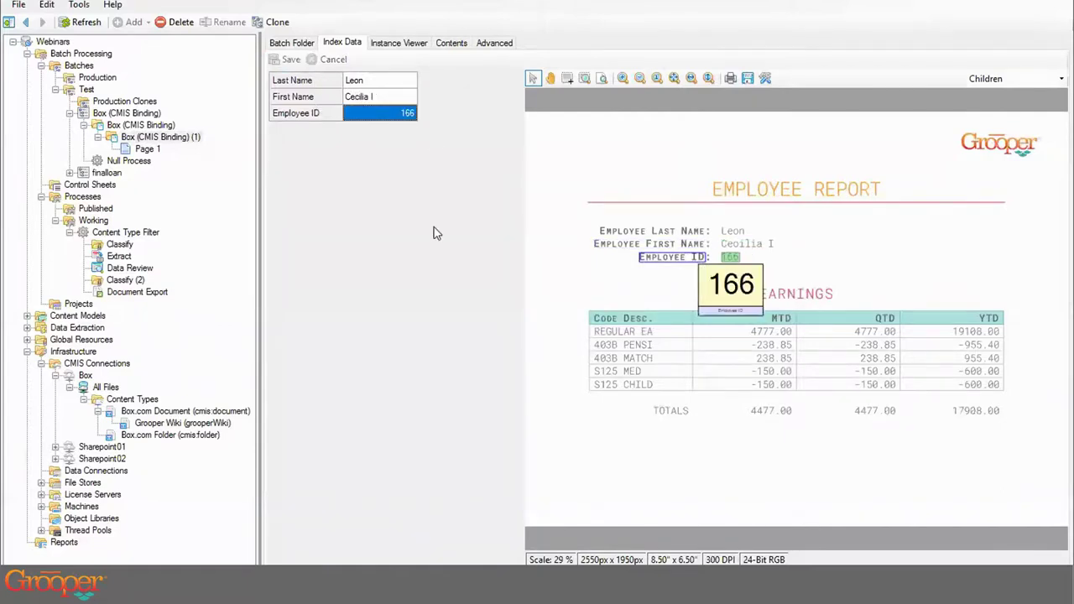
pyautogui.click(493, 45)
pyautogui.click(351, 142)
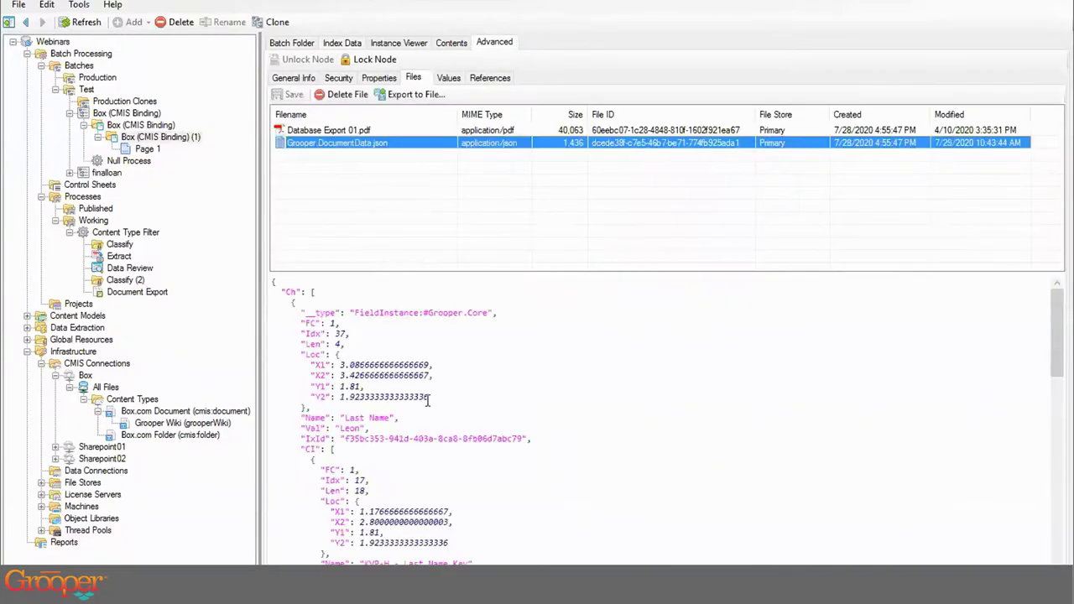
pyautogui.scroll(-15, 429, 401)
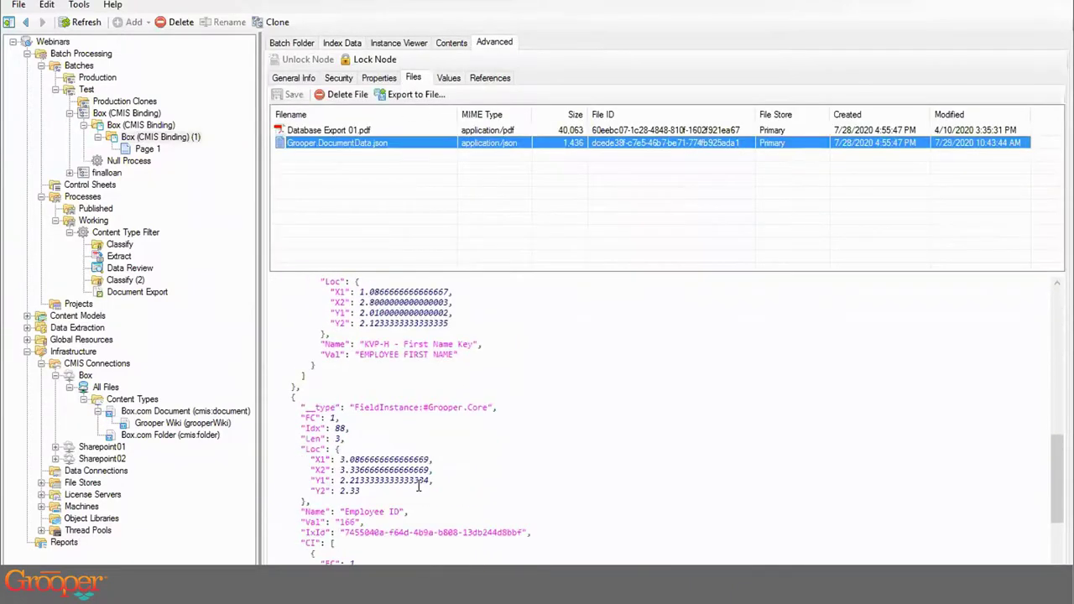
pyautogui.scroll(-5, 418, 487)
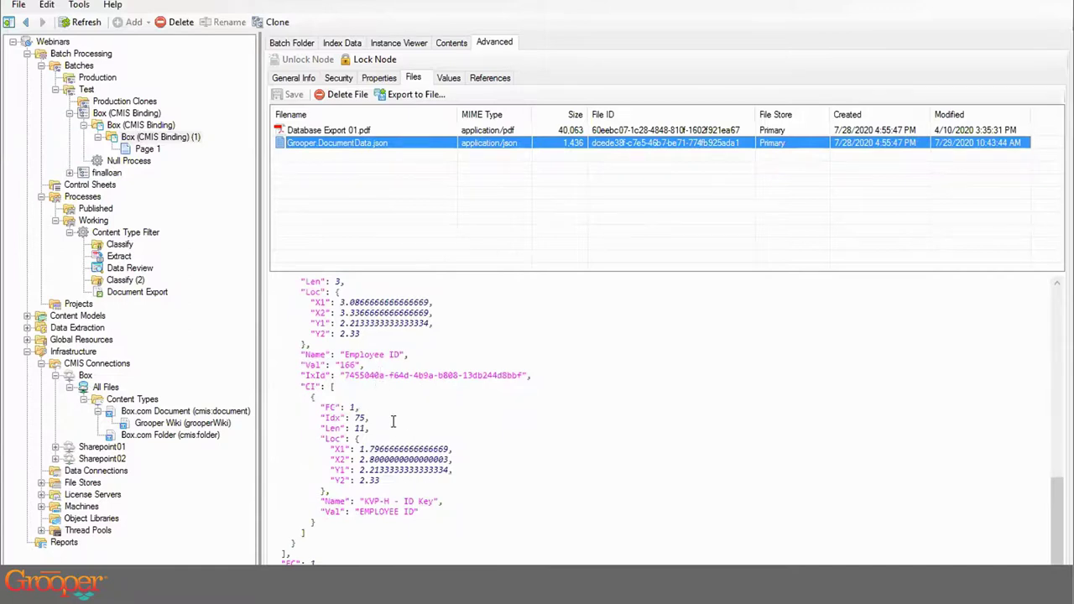
pyautogui.scroll(-2, 392, 421)
pyautogui.scroll(7, 395, 437)
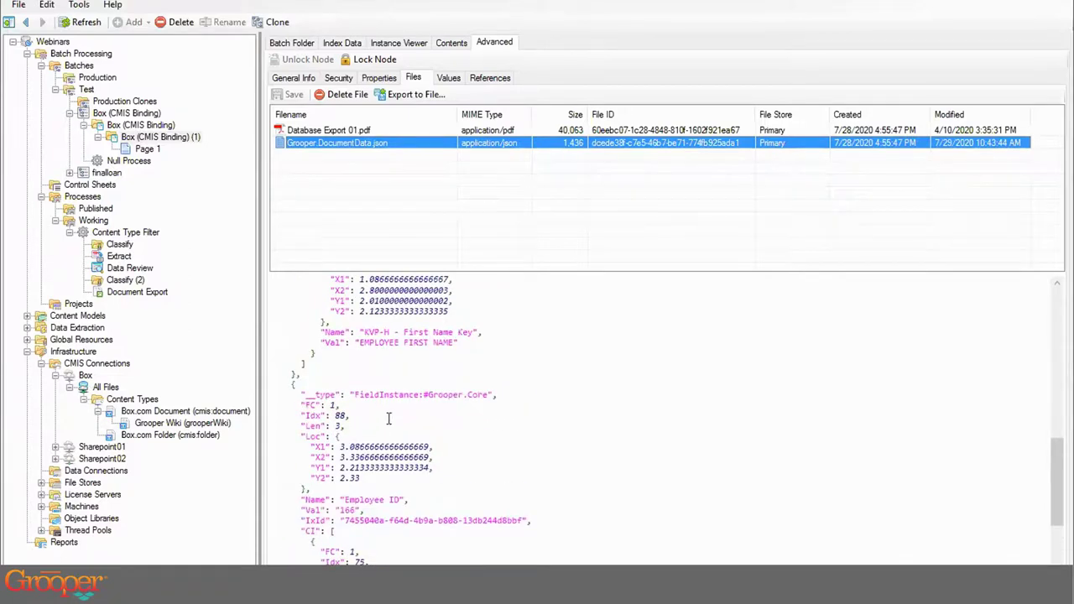
pyautogui.scroll(4, 392, 421)
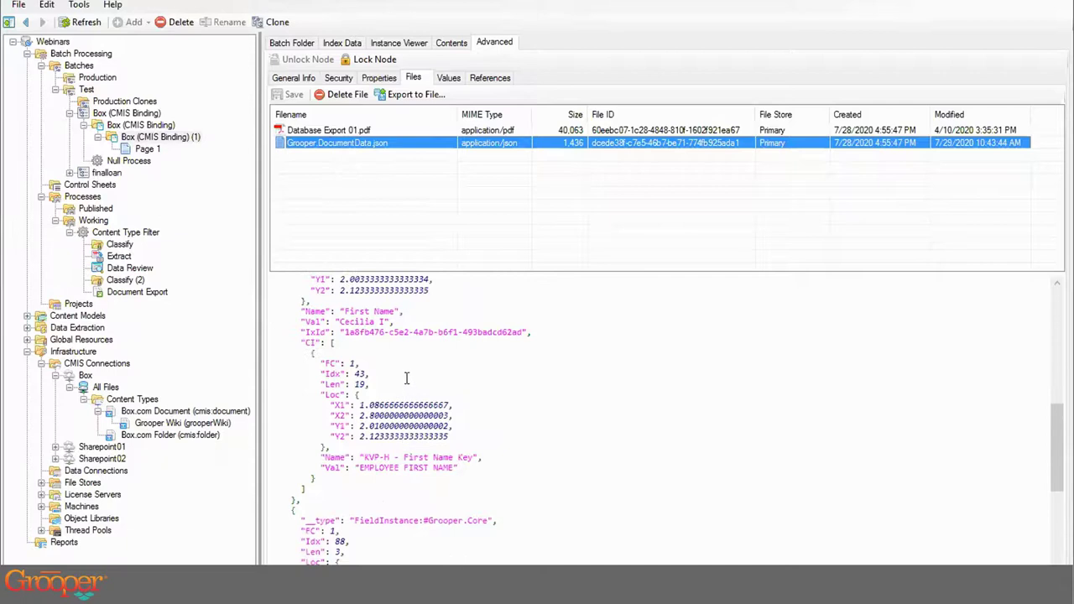
pyautogui.doubleClick(351, 325)
pyautogui.click(377, 329)
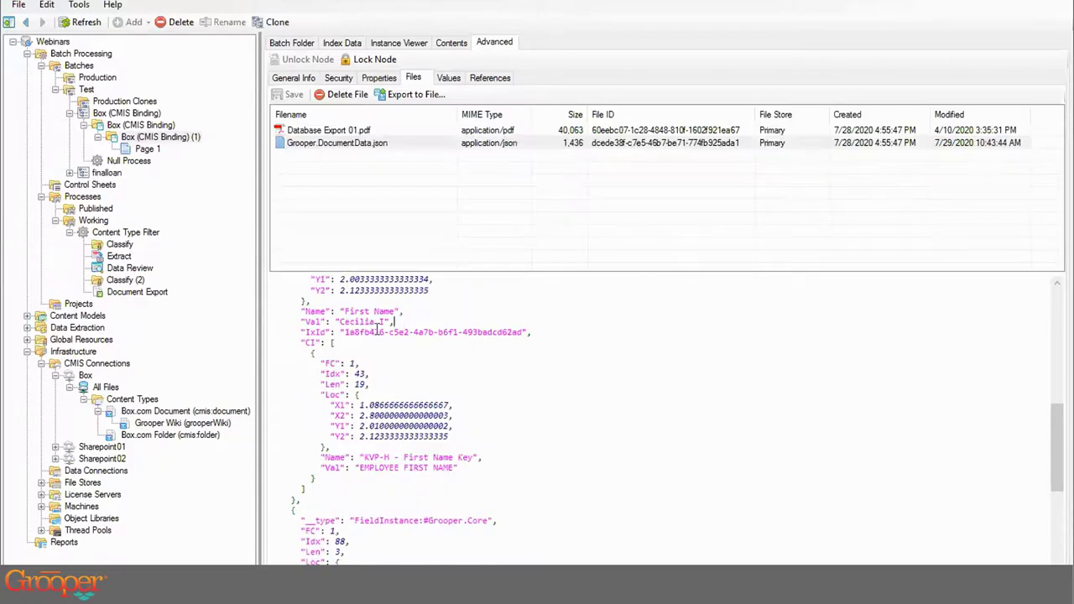
pyautogui.scroll(1, 378, 336)
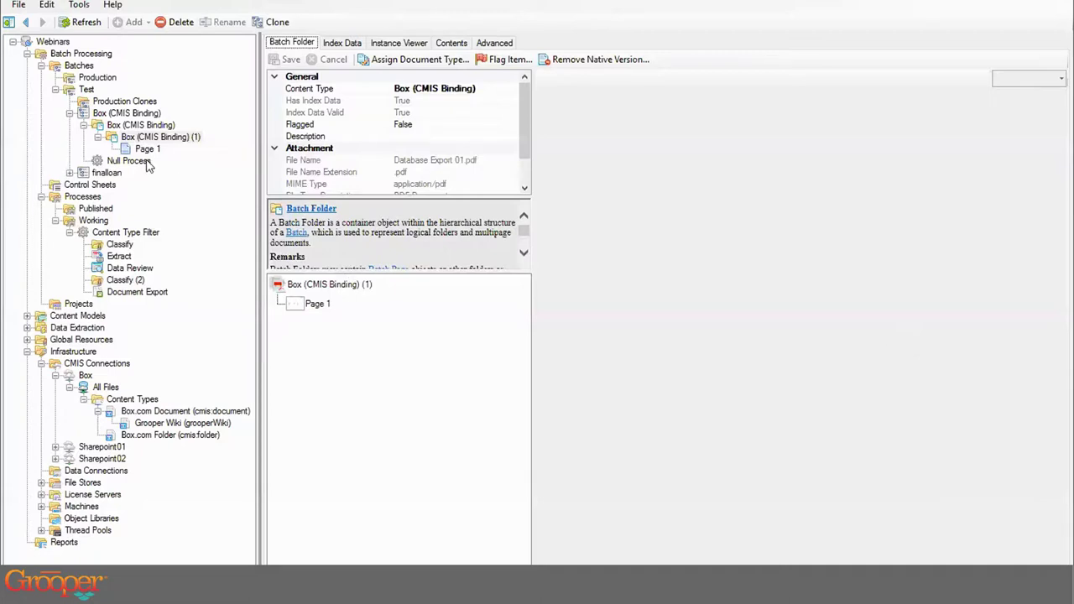
# Preview the Employee Report for Box (CMIS Binding) (1), then switch to the browser's Box PDF
pyautogui.click(301, 289)
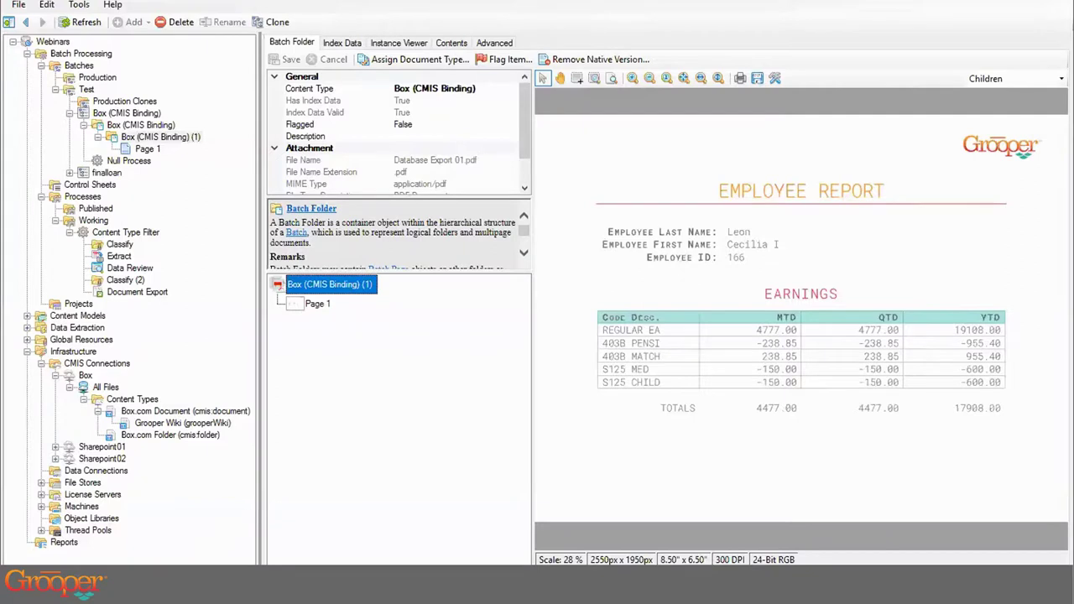
pyautogui.moveTo(81, 603)
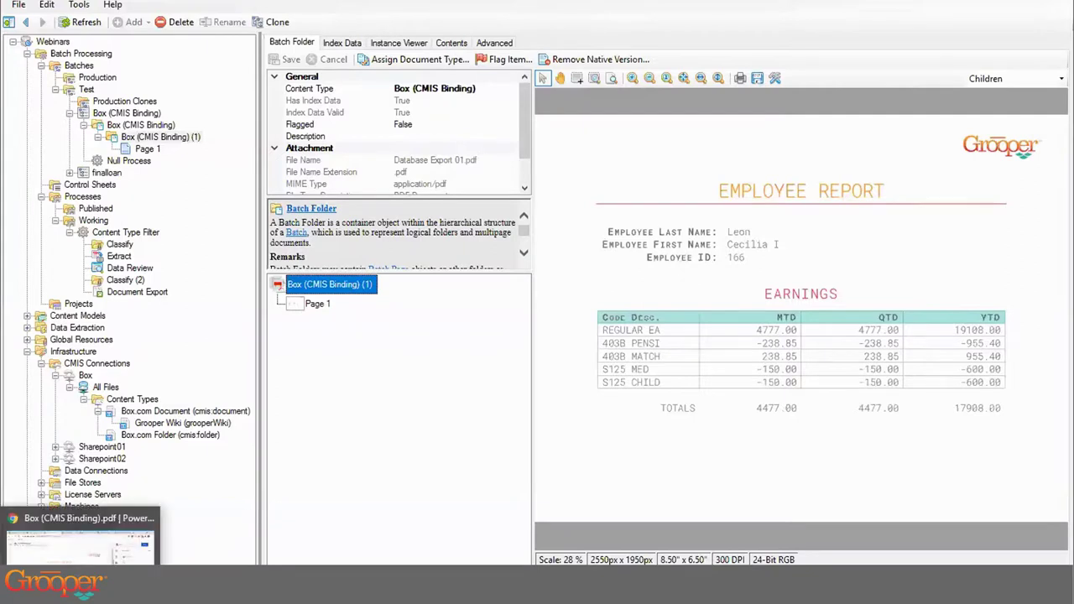
pyautogui.click(81, 537)
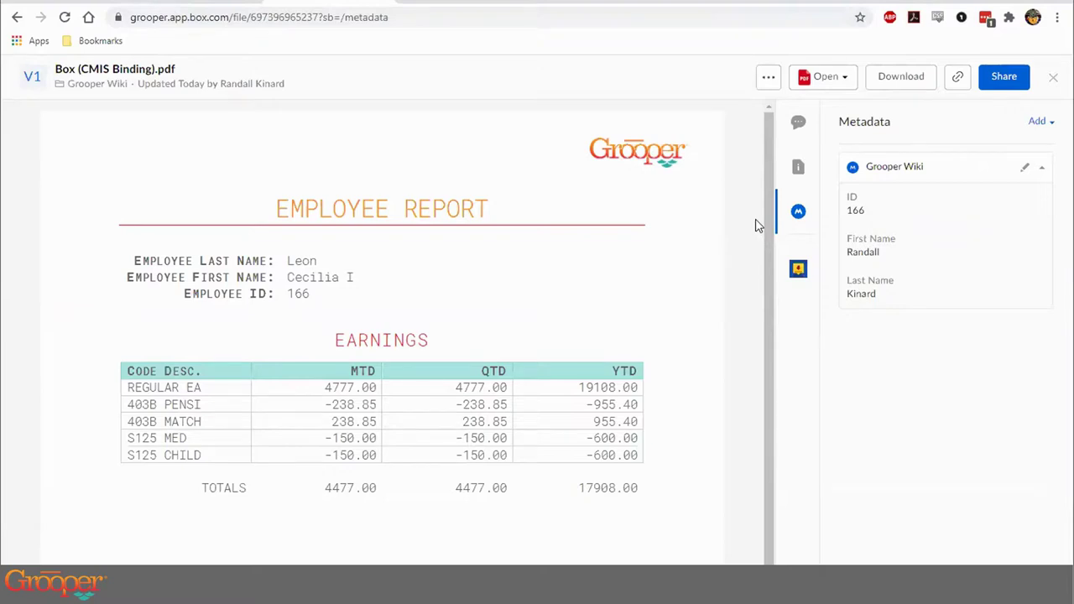
# Look over the SharePoint CMIS Lookup list for employee 166, then return to Grooper
pyautogui.click(216, 3)
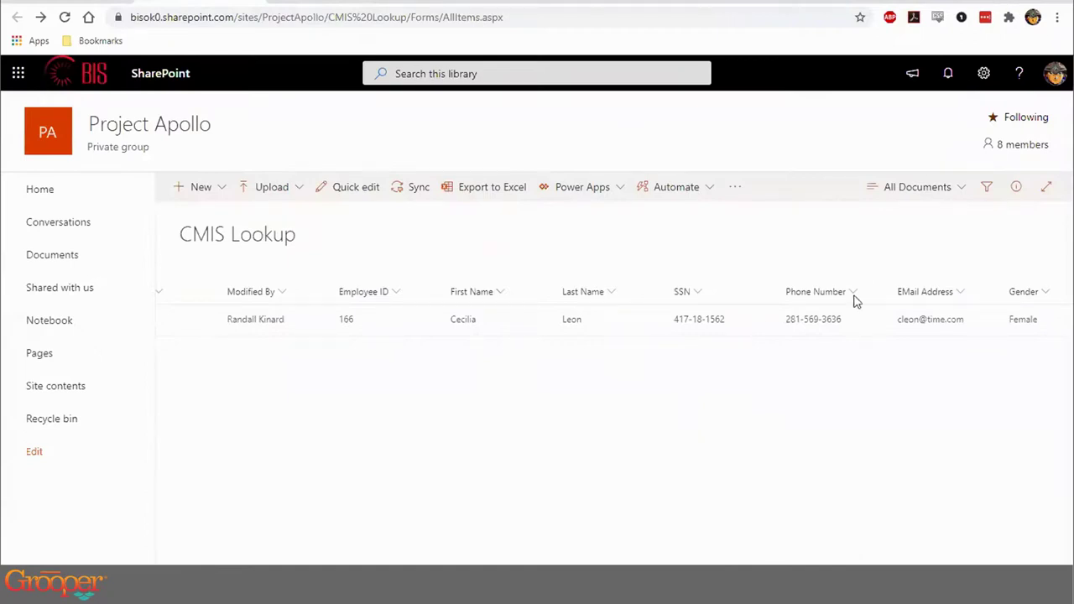
pyautogui.hotkey('alt', 'Tab')
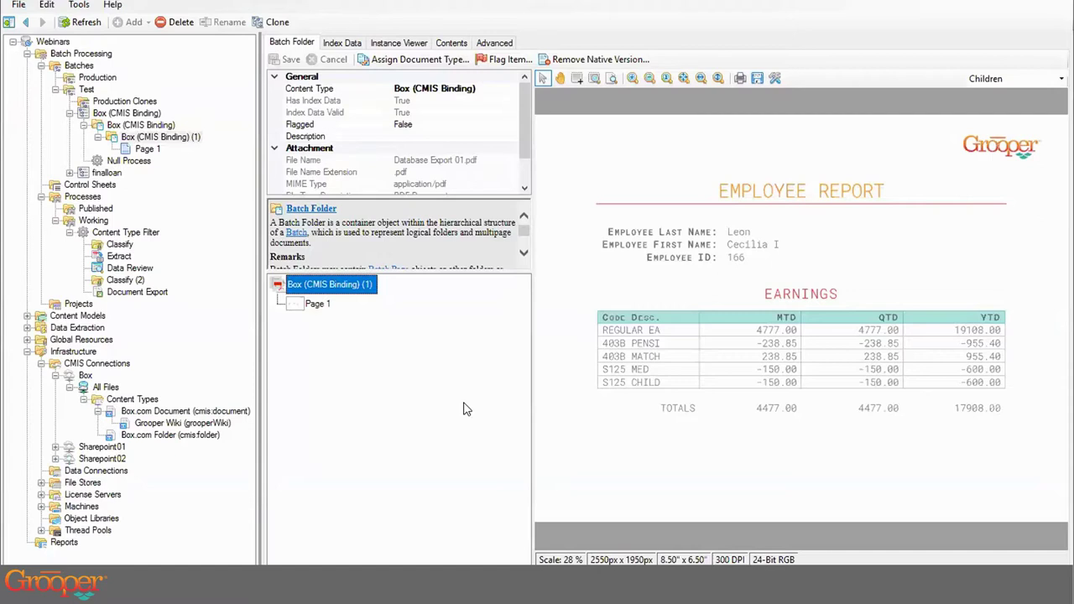
# Apply a Document Export activity to the Box (CMIS Binding) batch contents using Mapped Export
pyautogui.click(125, 126)
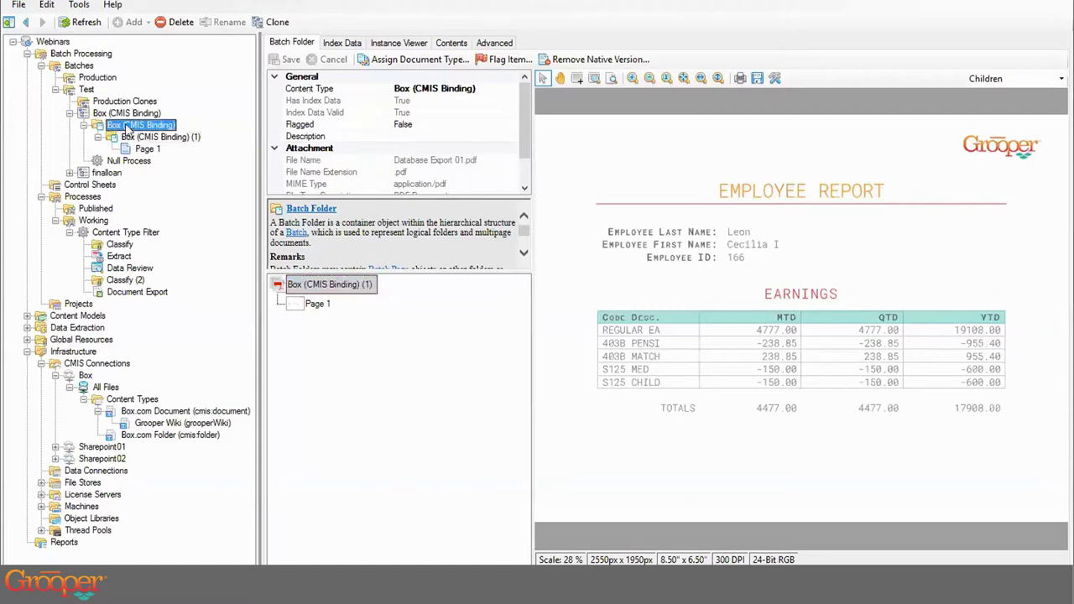
pyautogui.click(127, 113)
pyautogui.click(322, 43)
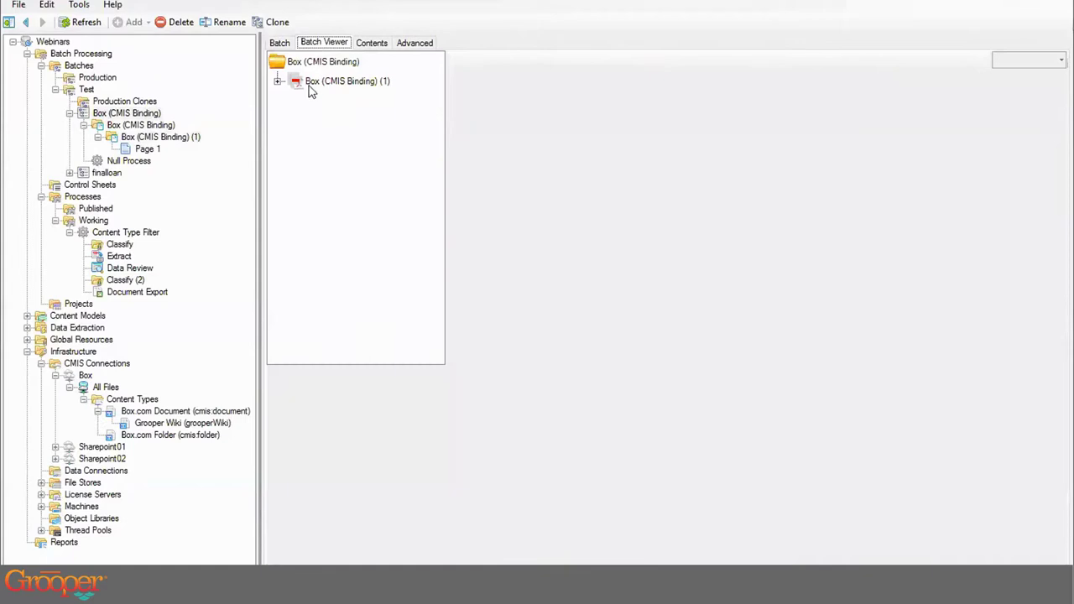
pyautogui.rightClick(296, 74)
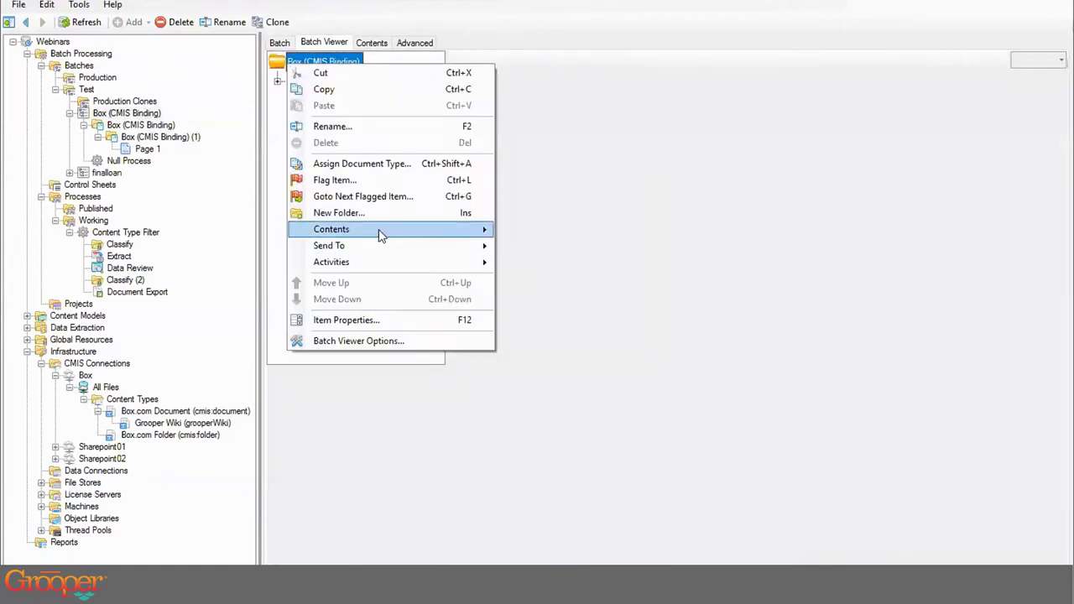
pyautogui.moveTo(379, 230)
pyautogui.click(557, 247)
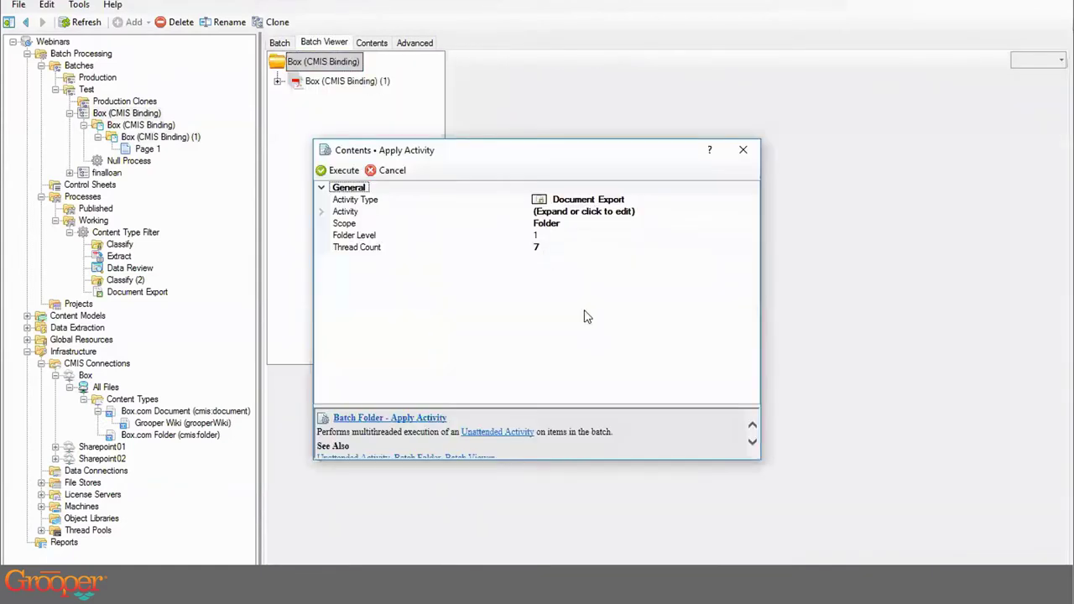
pyautogui.click(738, 200)
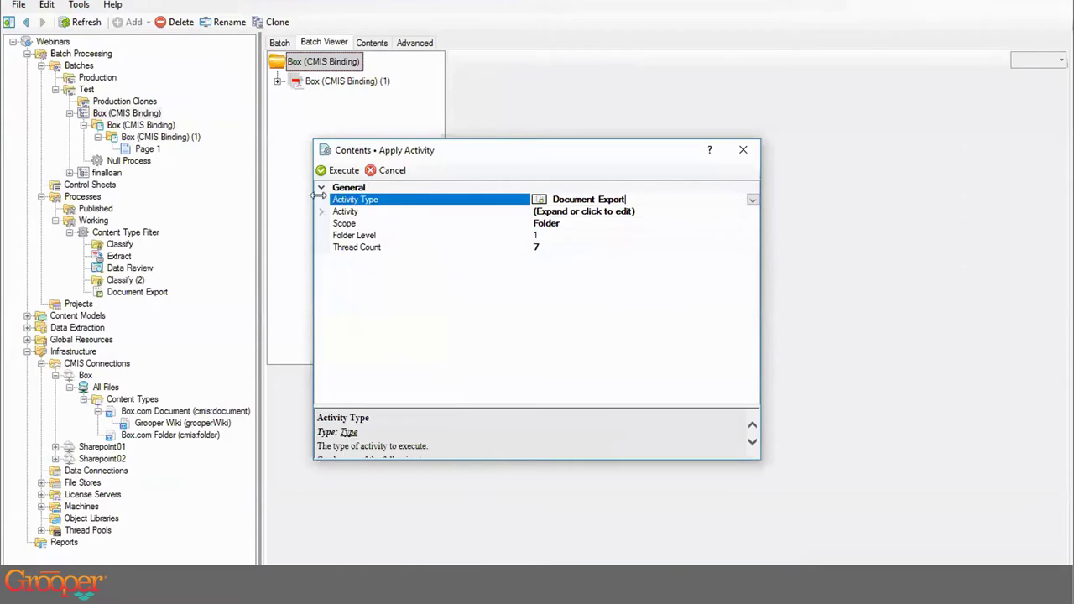
pyautogui.click(322, 211)
pyautogui.click(697, 224)
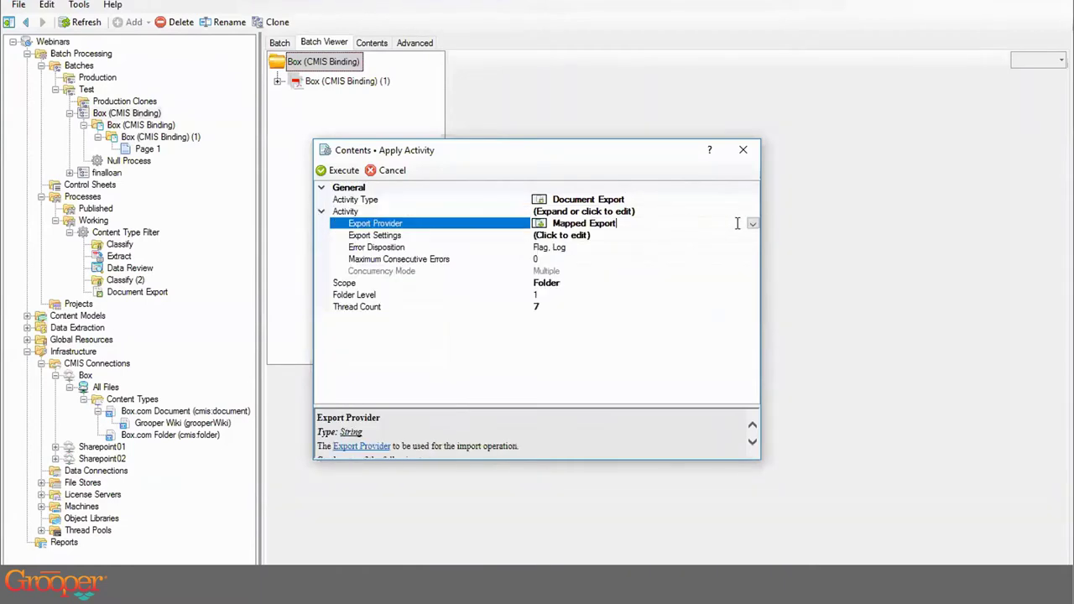
pyautogui.click(753, 226)
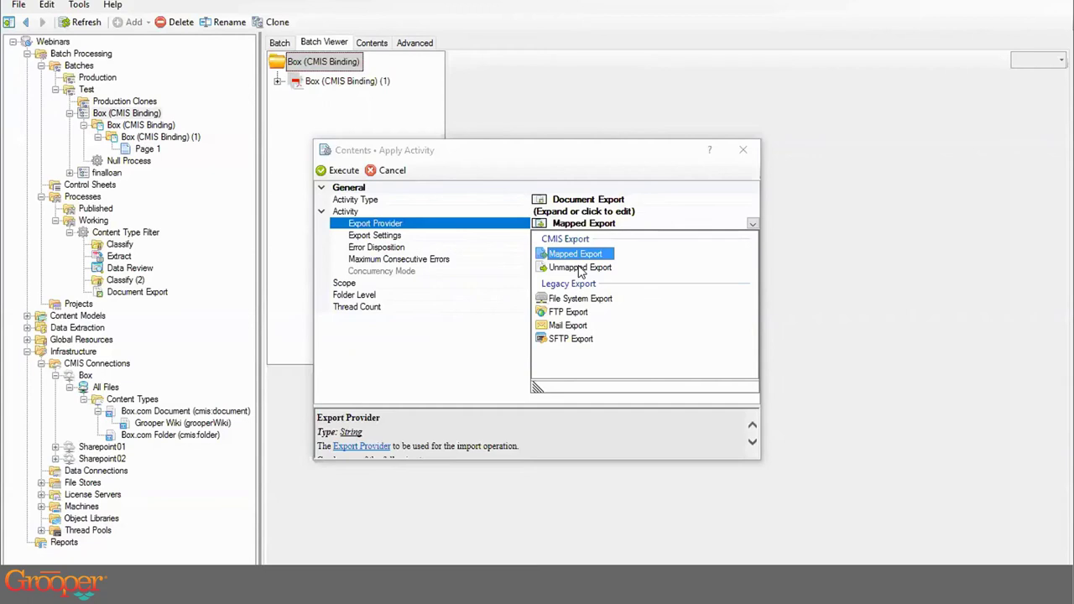
pyautogui.click(480, 356)
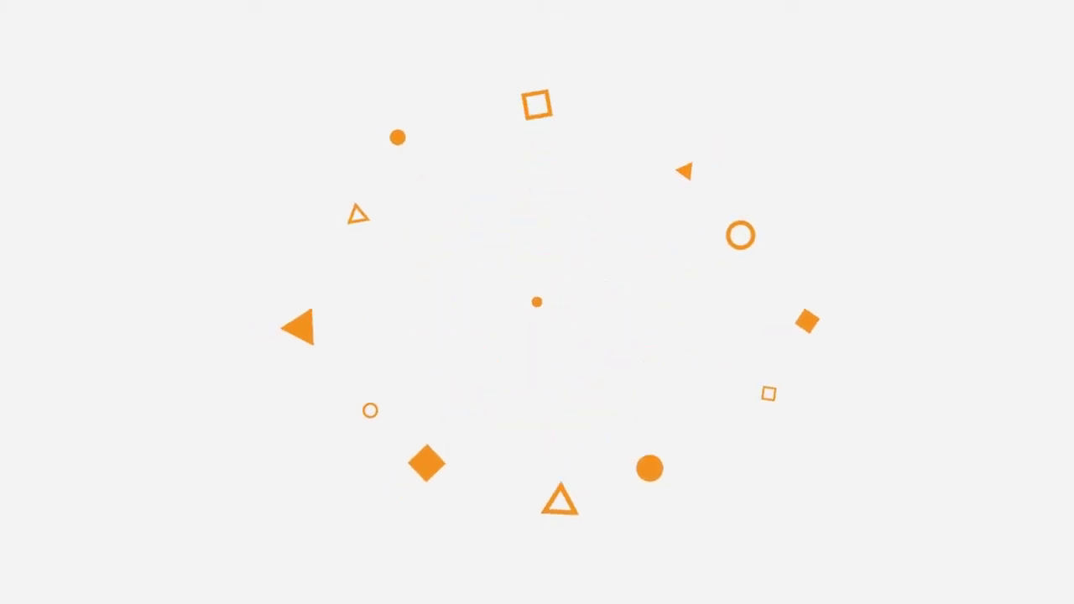